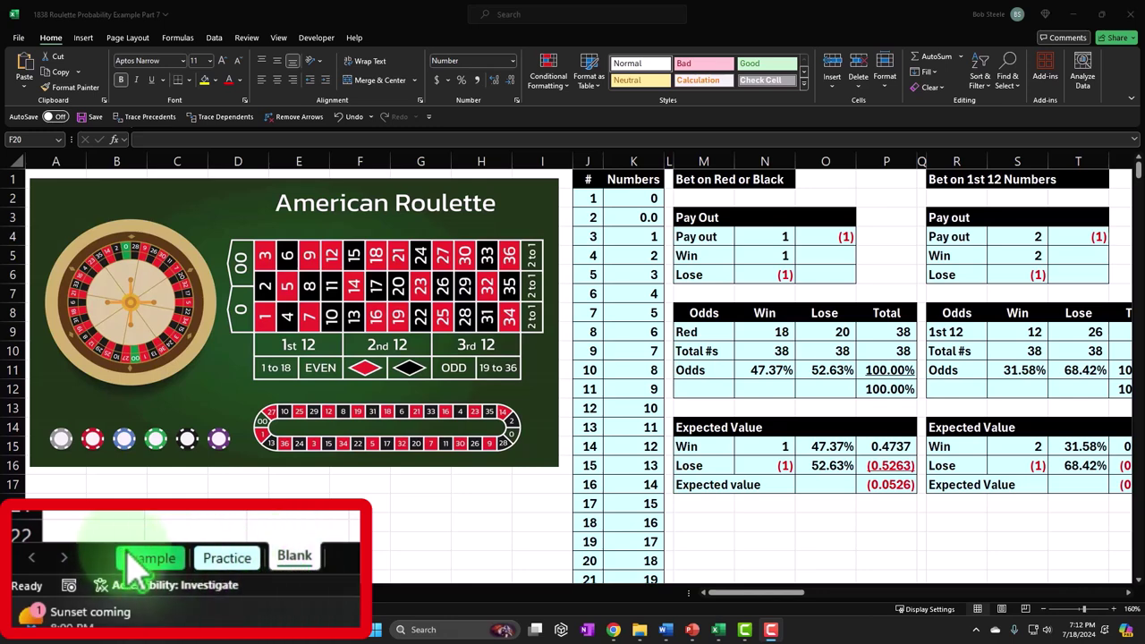
Step: Go to the Example sheet and select the American Roulette board picture beside the odds tables
{"action": "left_click", "coordinate": [89, 592]}
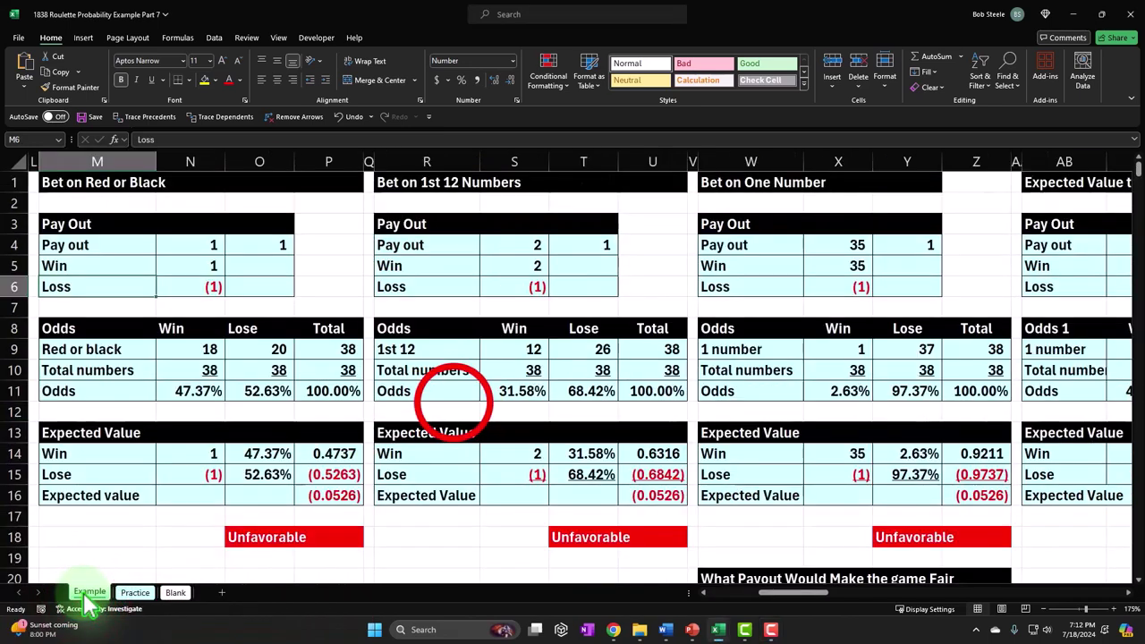
{"action": "left_click", "coordinate": [451, 407]}
{"action": "key", "text": "Left"}
{"action": "key", "text": "Left"}
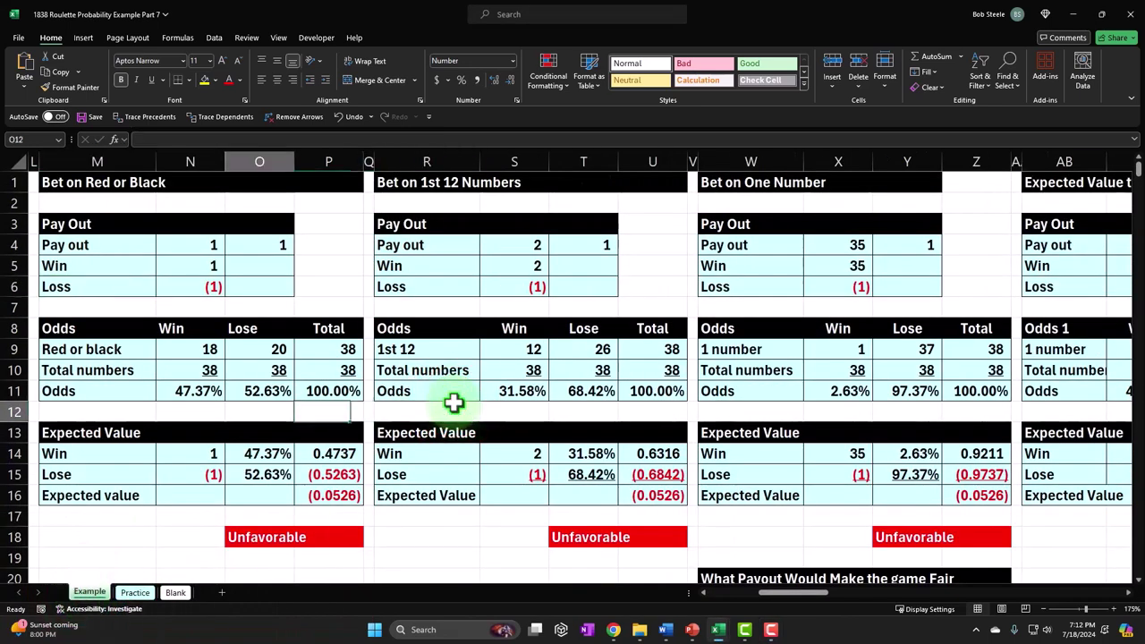
{"action": "key", "text": "Home"}
{"action": "left_click", "coordinate": [453, 403]}
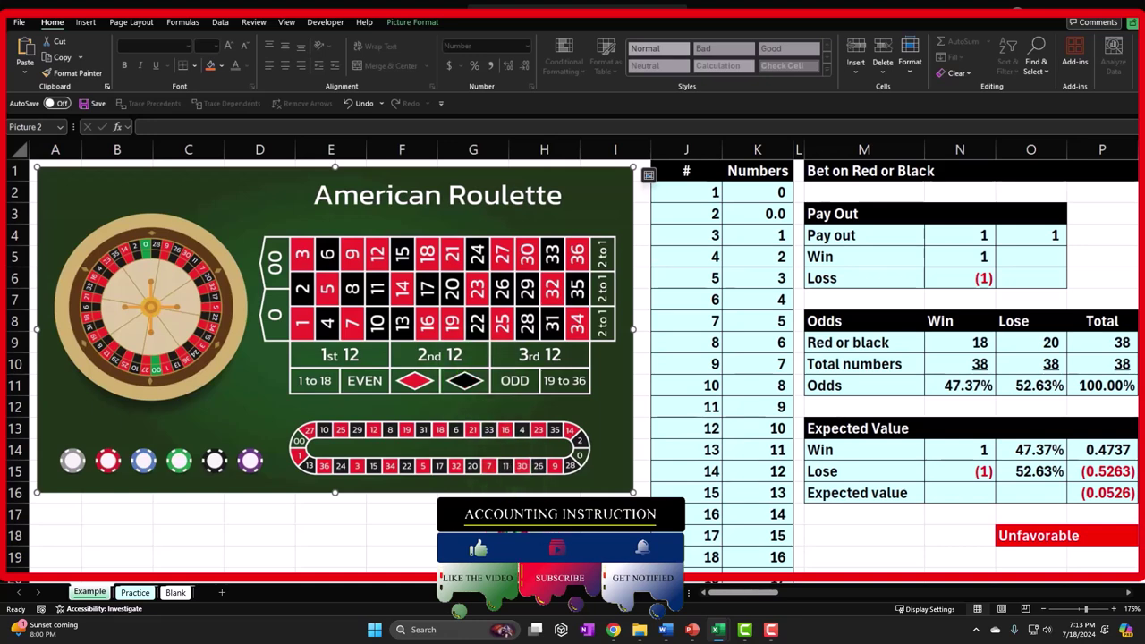
{"action": "left_click", "coordinate": [541, 535]}
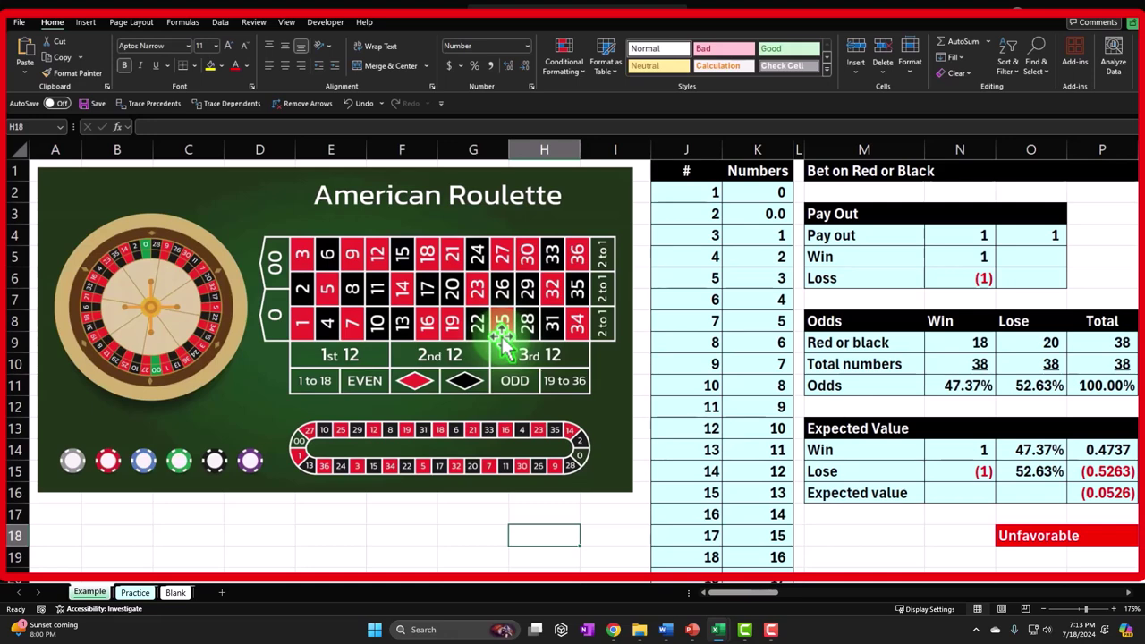
{"action": "left_click", "coordinate": [943, 324]}
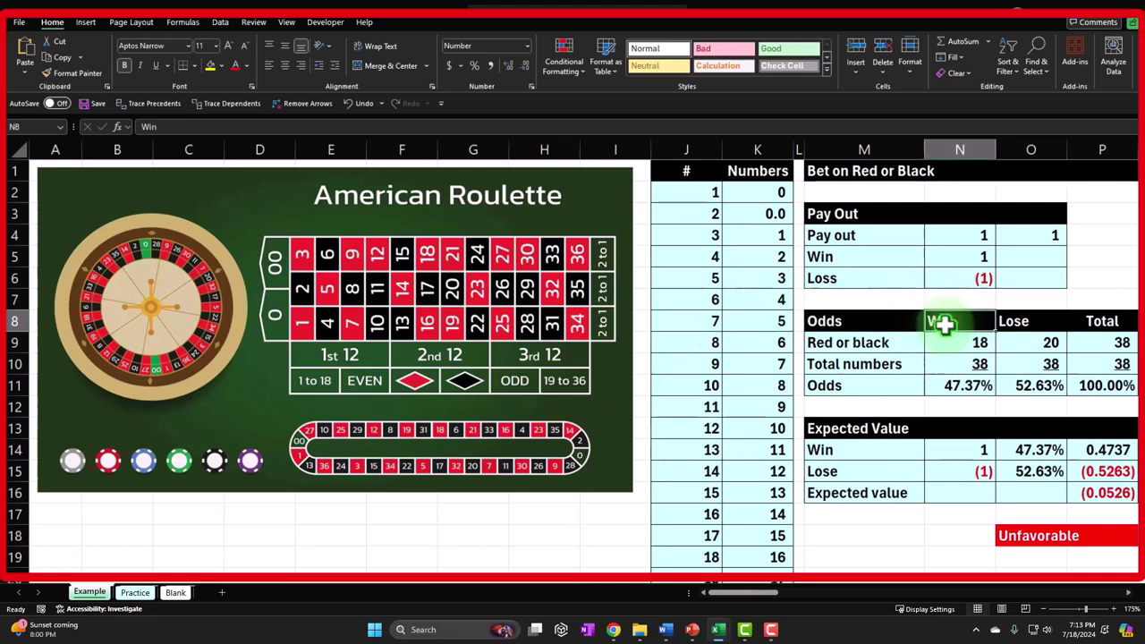
{"action": "key", "text": "Down"}
{"action": "key", "text": "Down"}
{"action": "key", "text": "Down"}
{"action": "key", "text": "Down"}
{"action": "key", "text": "Down"}
{"action": "key", "text": "Down"}
{"action": "key", "text": "Down"}
{"action": "key", "text": "Down"}
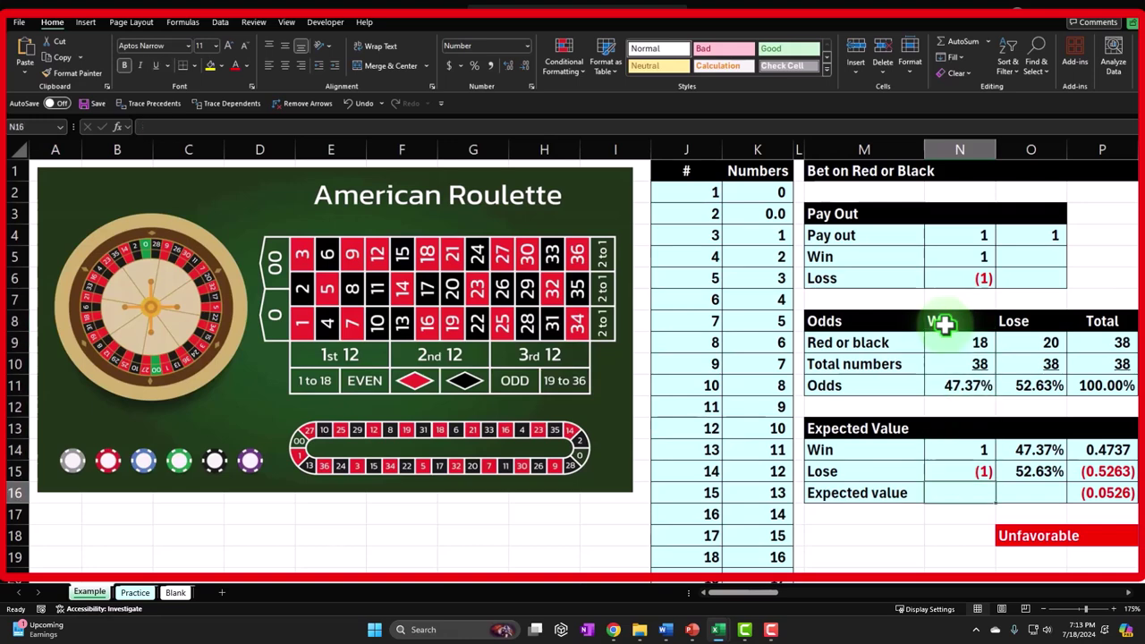
{"action": "key", "text": "Right"}
{"action": "key", "text": "Right"}
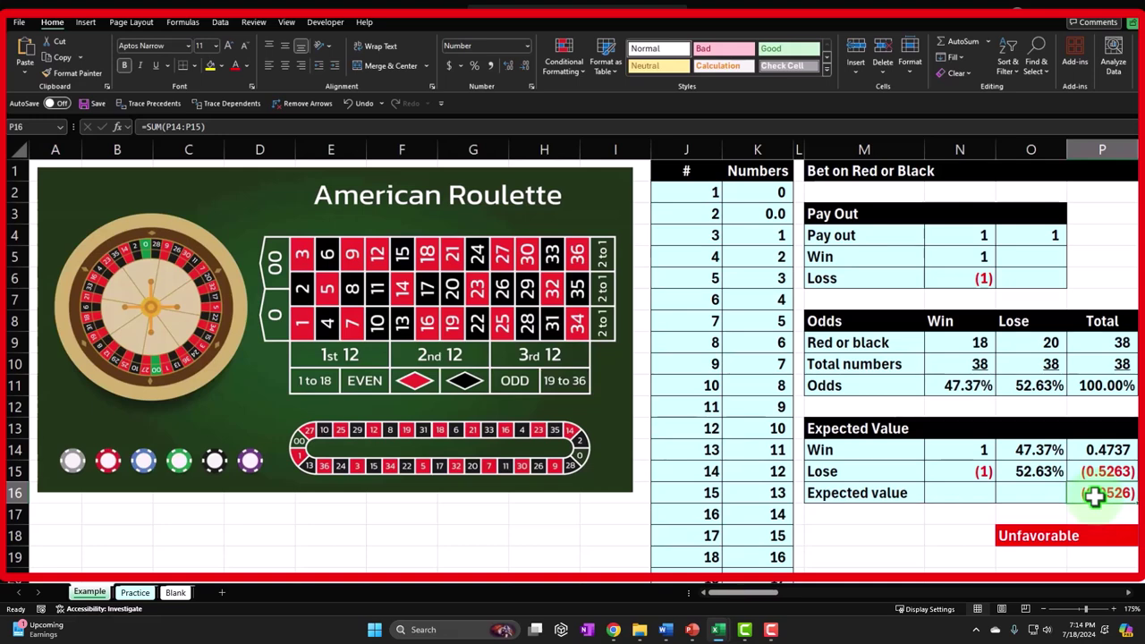
Step: Move via Practice to the Blank sheet and inspect the Red or Black and 1st 12 expected values
{"action": "left_click", "coordinate": [135, 592]}
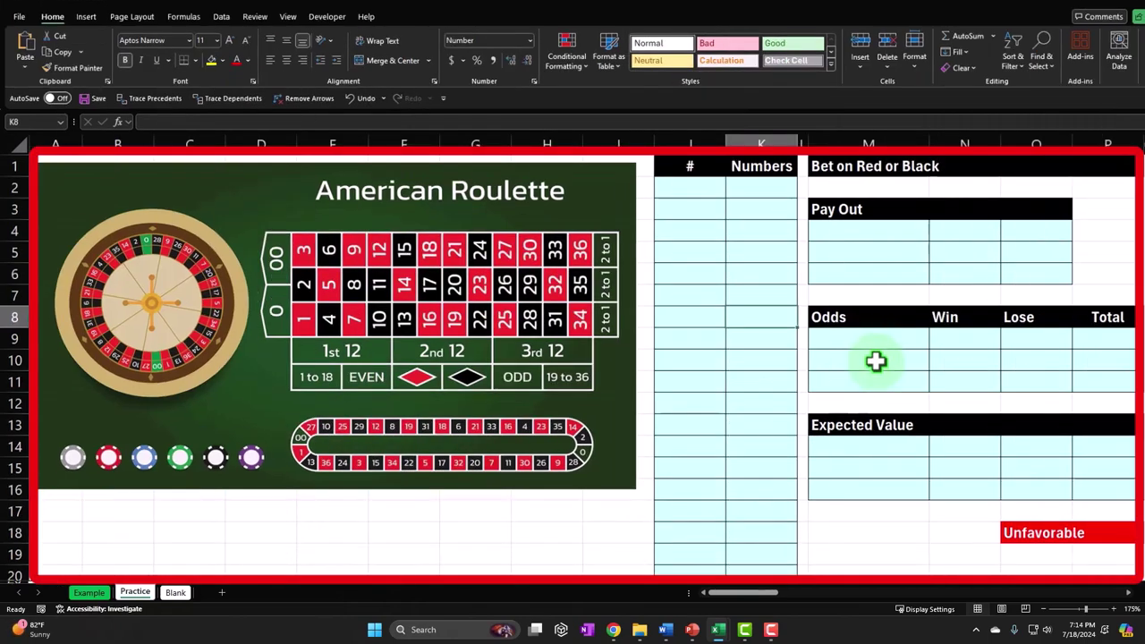
{"action": "left_click", "coordinate": [175, 592]}
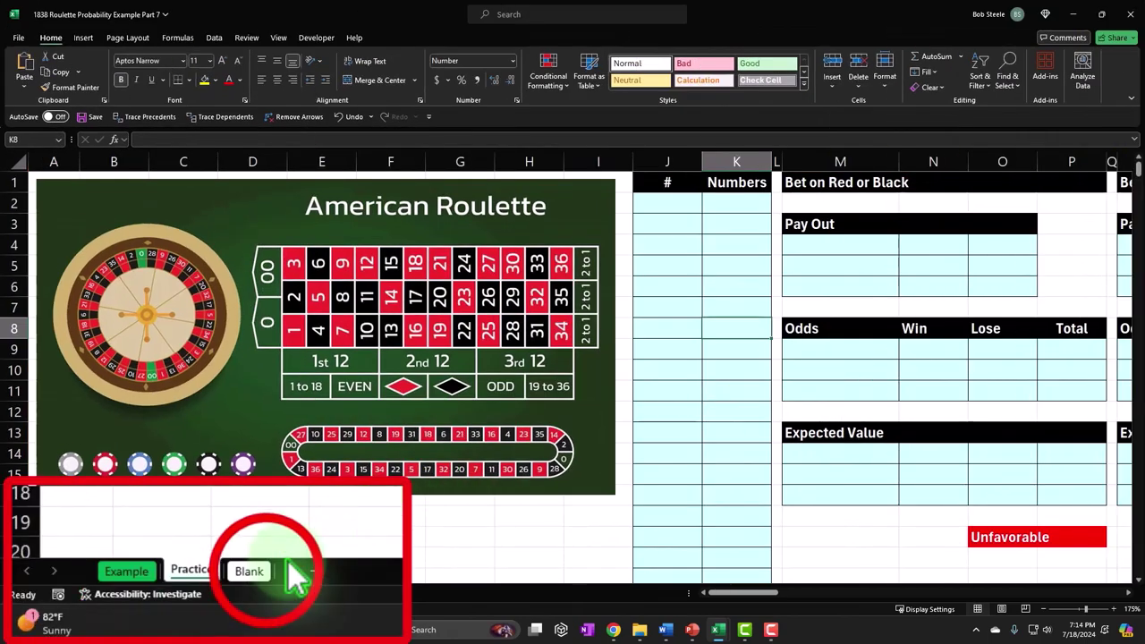
{"action": "left_click", "coordinate": [615, 282]}
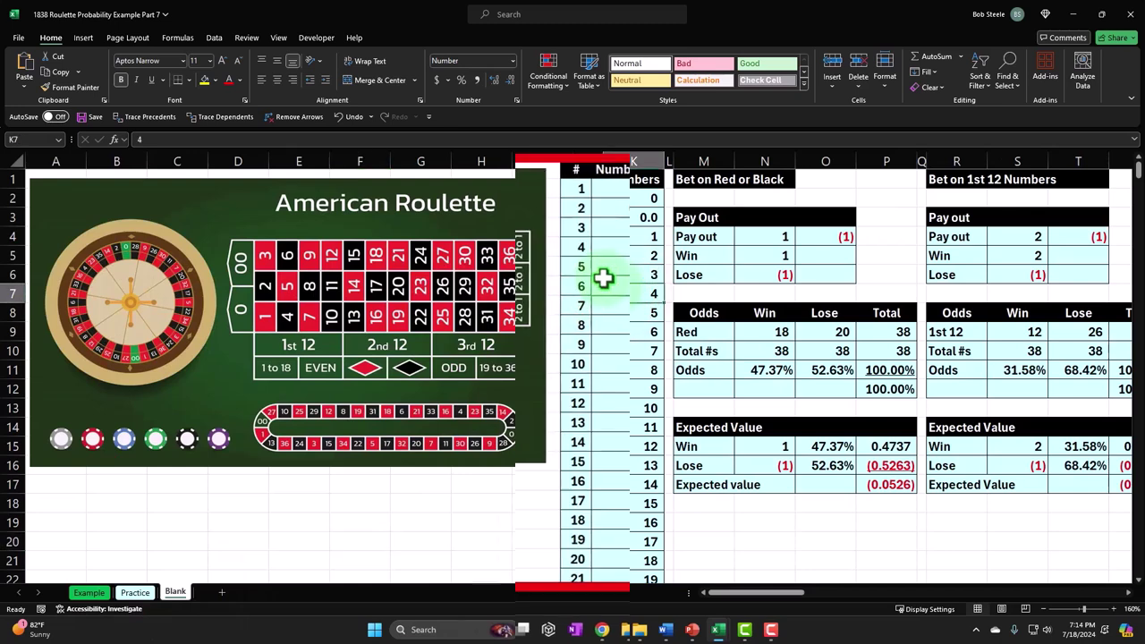
{"action": "key", "text": "Up"}
{"action": "key", "text": "Up"}
{"action": "key", "text": "Up"}
{"action": "key", "text": "Up"}
{"action": "key", "text": "Up"}
{"action": "key", "text": "Up"}
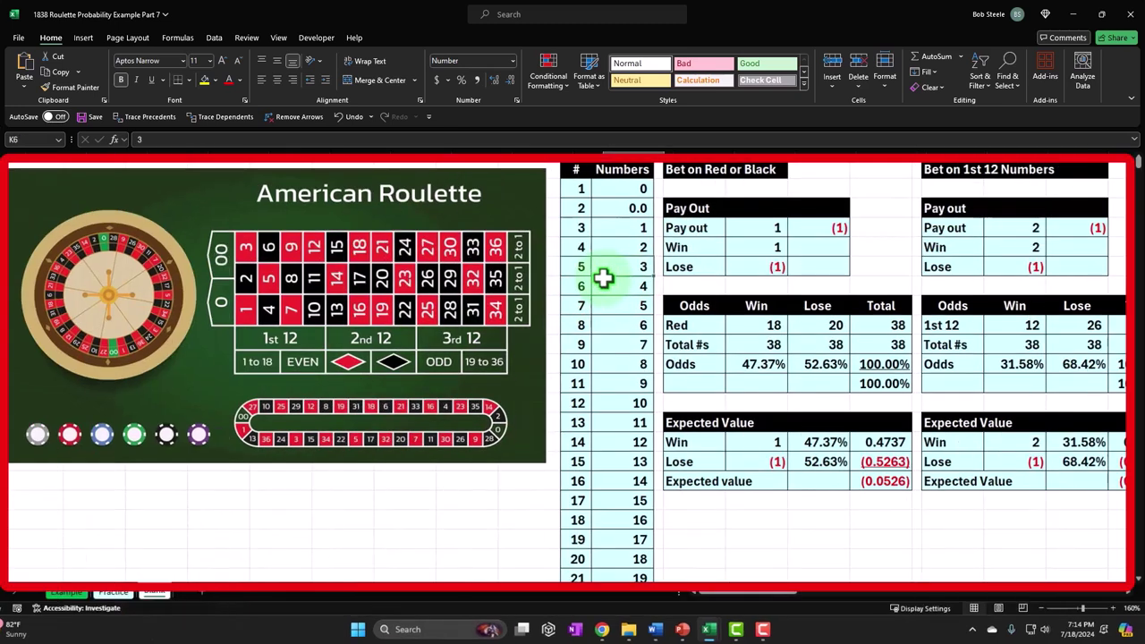
{"action": "key", "text": "Right"}
{"action": "key", "text": "Right"}
{"action": "key", "text": "Right"}
{"action": "left_click", "coordinate": [854, 484]}
{"action": "left_click", "coordinate": [864, 480]}
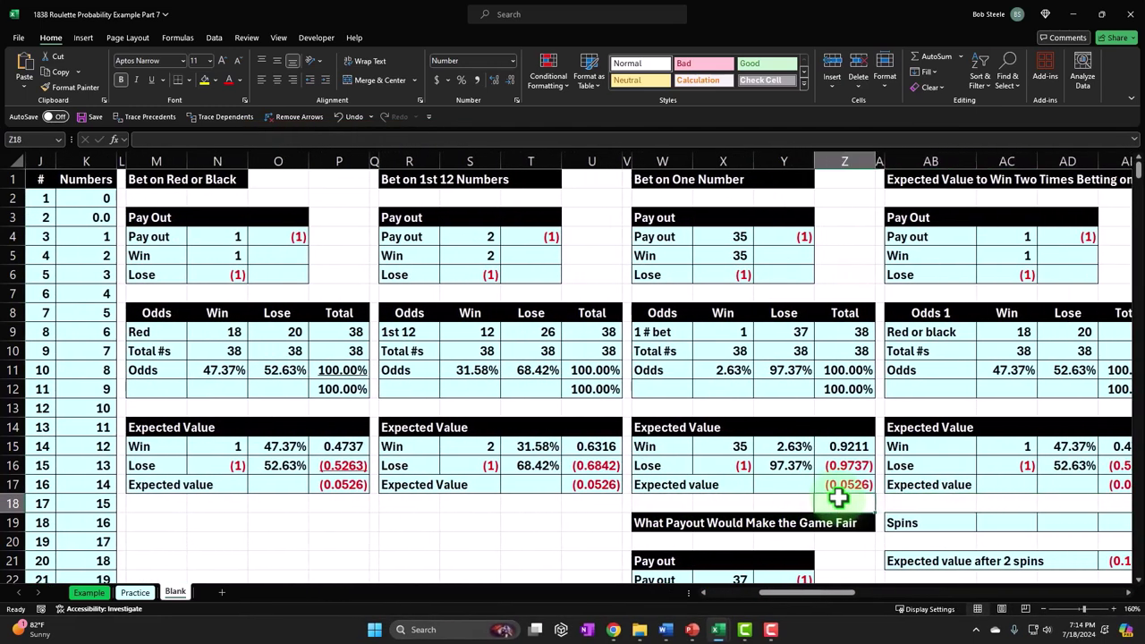
Step: Move right past the odds tables to the 500-spin single-number simulation with its 2.63% odds
{"action": "key", "text": "Right"}
{"action": "key", "text": "Right"}
{"action": "key", "text": "Right"}
{"action": "key", "text": "Right"}
{"action": "key", "text": "Right"}
{"action": "key", "text": "Right"}
{"action": "key", "text": "Right"}
{"action": "key", "text": "Right"}
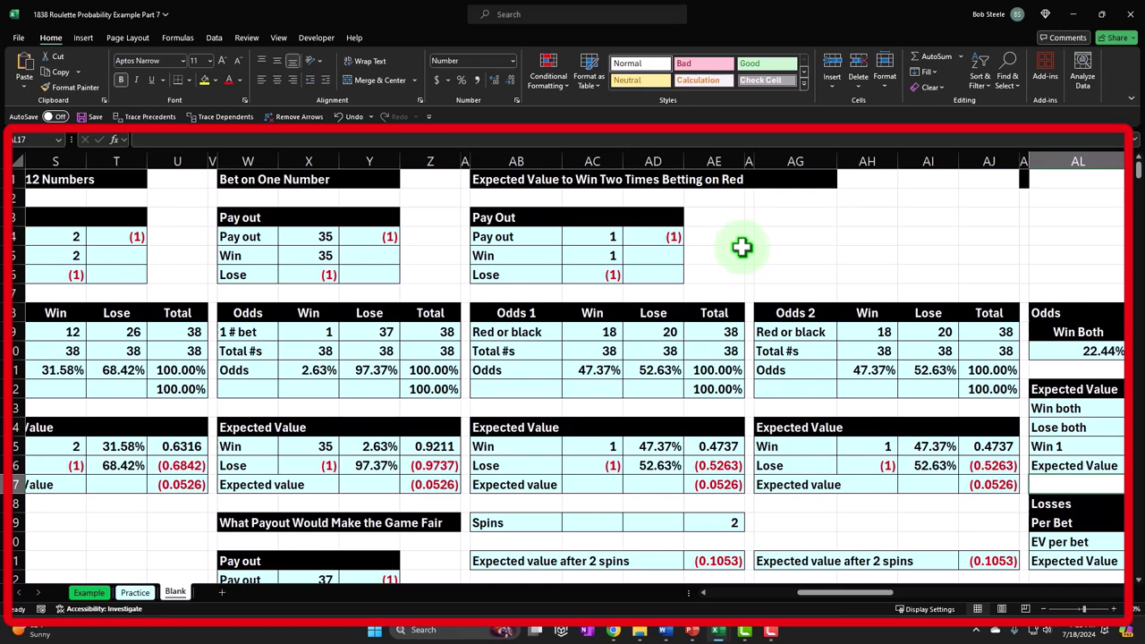
{"action": "left_click", "coordinate": [795, 276]}
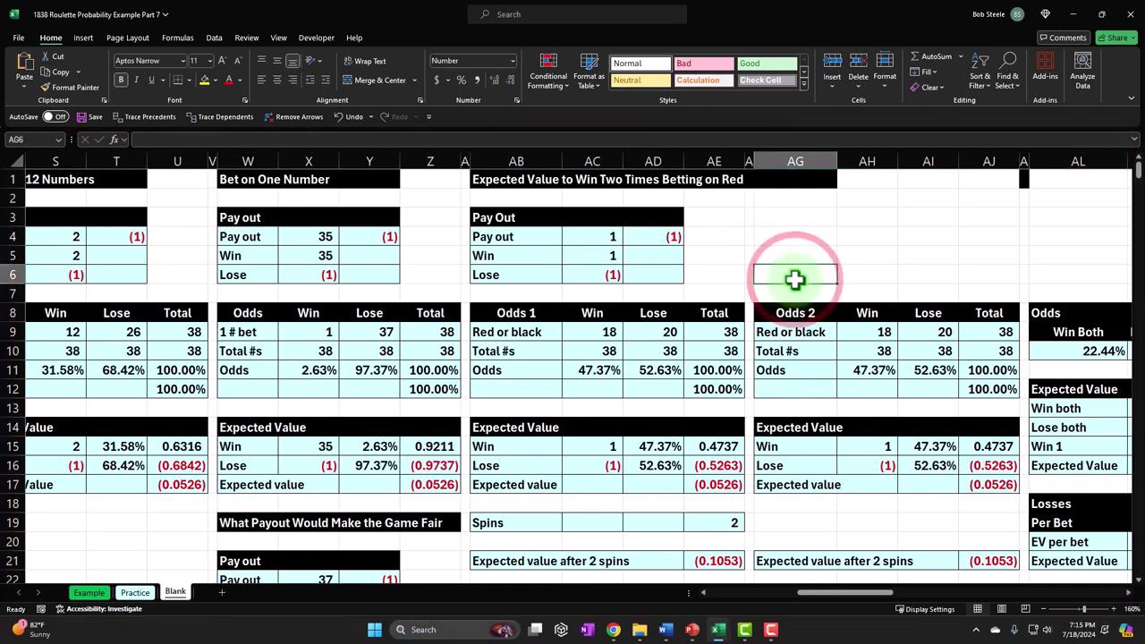
{"action": "key", "text": "Right"}
{"action": "key", "text": "Right"}
{"action": "key", "text": "Right"}
{"action": "key", "text": "Right"}
{"action": "key", "text": "Right"}
{"action": "key", "text": "Right"}
{"action": "key", "text": "Right"}
{"action": "key", "text": "Right"}
{"action": "key", "text": "Right"}
{"action": "key", "text": "Right"}
{"action": "key", "text": "Right"}
{"action": "key", "text": "Right"}
{"action": "key", "text": "Right"}
{"action": "key", "text": "Right"}
{"action": "key", "text": "Right"}
{"action": "key", "text": "Right"}
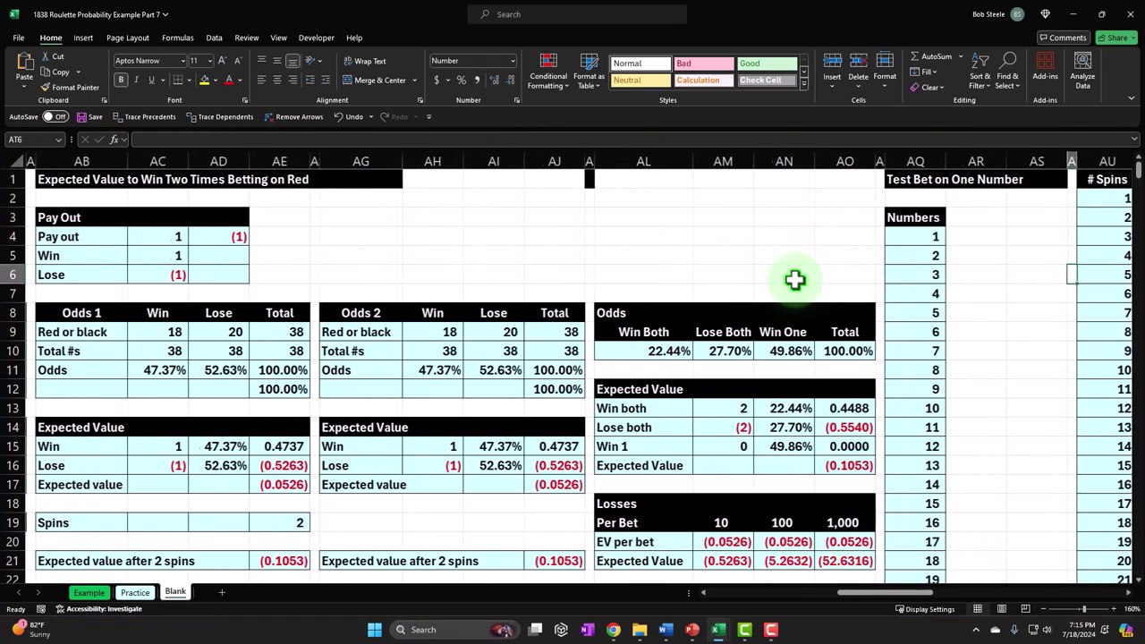
{"action": "key", "text": "Right"}
{"action": "key", "text": "Right"}
{"action": "key", "text": "Right"}
{"action": "key", "text": "Right"}
{"action": "key", "text": "Right"}
{"action": "key", "text": "Right"}
{"action": "key", "text": "Right"}
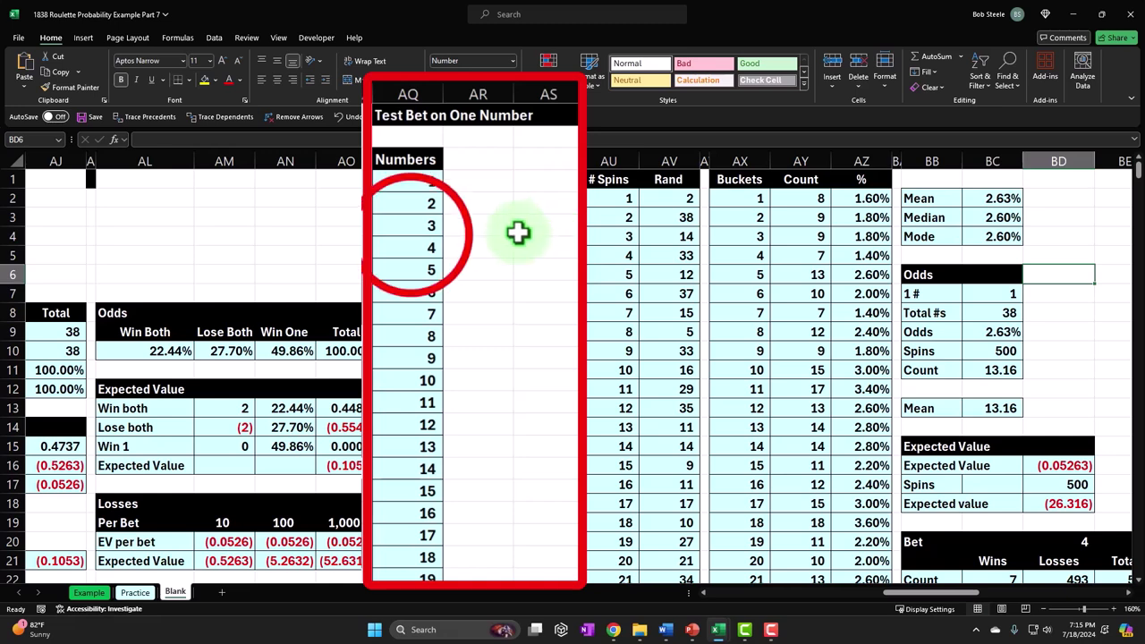
{"action": "left_click", "coordinate": [411, 231]}
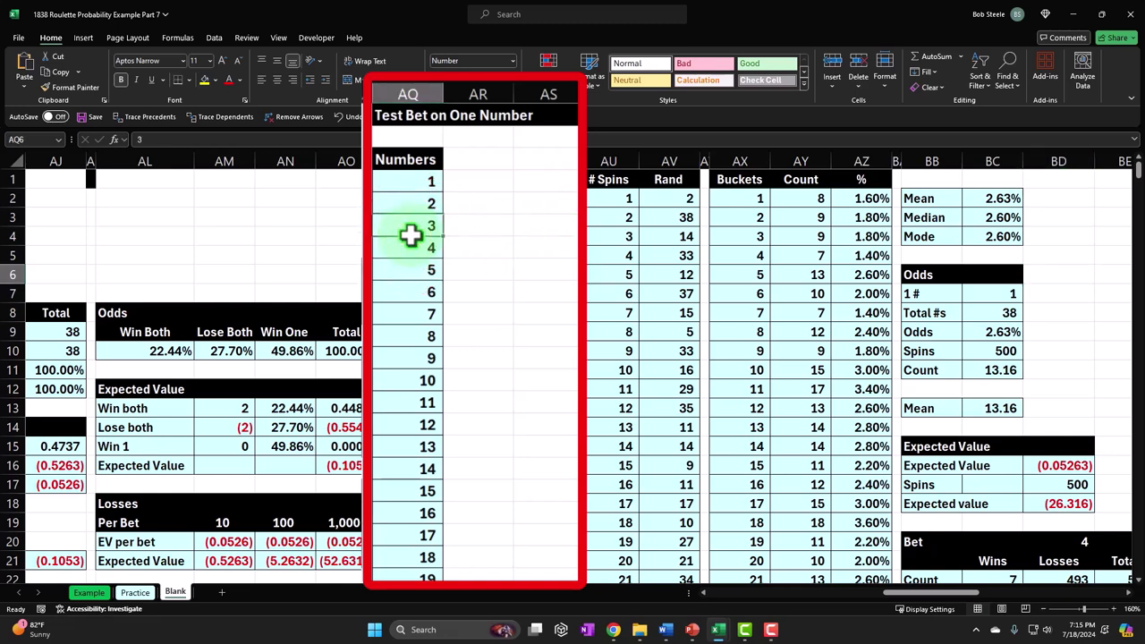
{"action": "key", "text": "Right"}
{"action": "key", "text": "Right"}
{"action": "key", "text": "Right"}
{"action": "key", "text": "Right"}
{"action": "key", "text": "Right"}
{"action": "key", "text": "Right"}
{"action": "key", "text": "Right"}
{"action": "key", "text": "Right"}
{"action": "key", "text": "Right"}
{"action": "key", "text": "Right"}
{"action": "key", "text": "Right"}
{"action": "key", "text": "Right"}
{"action": "key", "text": "Right"}
{"action": "key", "text": "Right"}
{"action": "key", "text": "Right"}
{"action": "key", "text": "Right"}
{"action": "key", "text": "Right"}
{"action": "key", "text": "Right"}
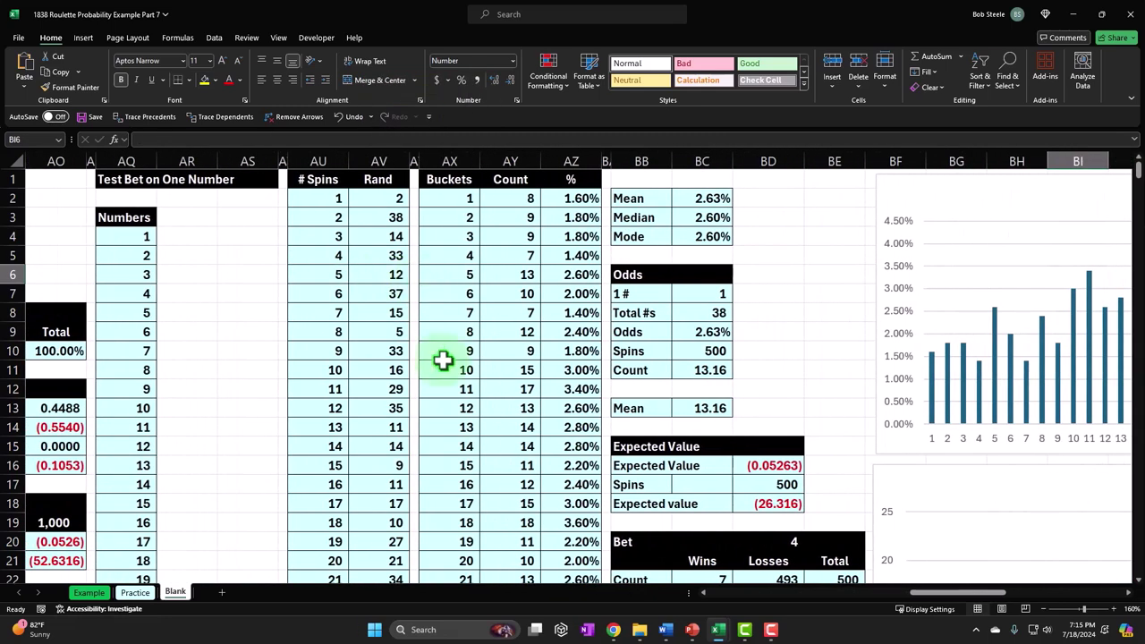
Step: Navigate to the Red or Black simulation showing Red 232, Black 239, Green 29 and EV per spin
{"action": "scroll", "coordinate": [443, 361], "scroll_direction": "down", "scroll_amount": 2}
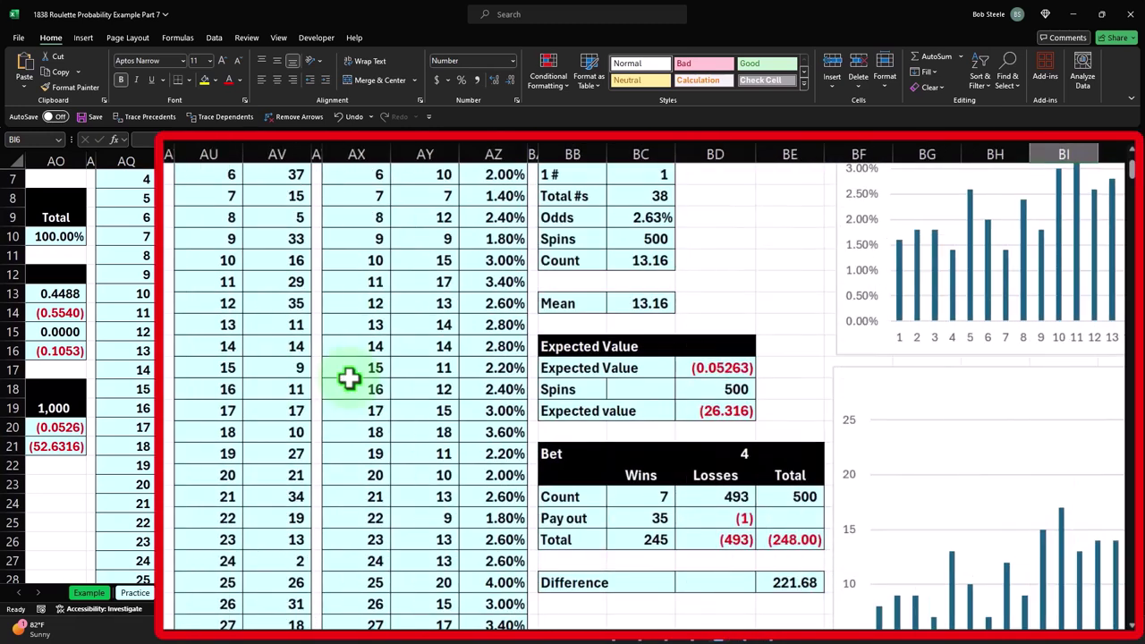
{"action": "left_click", "coordinate": [725, 368]}
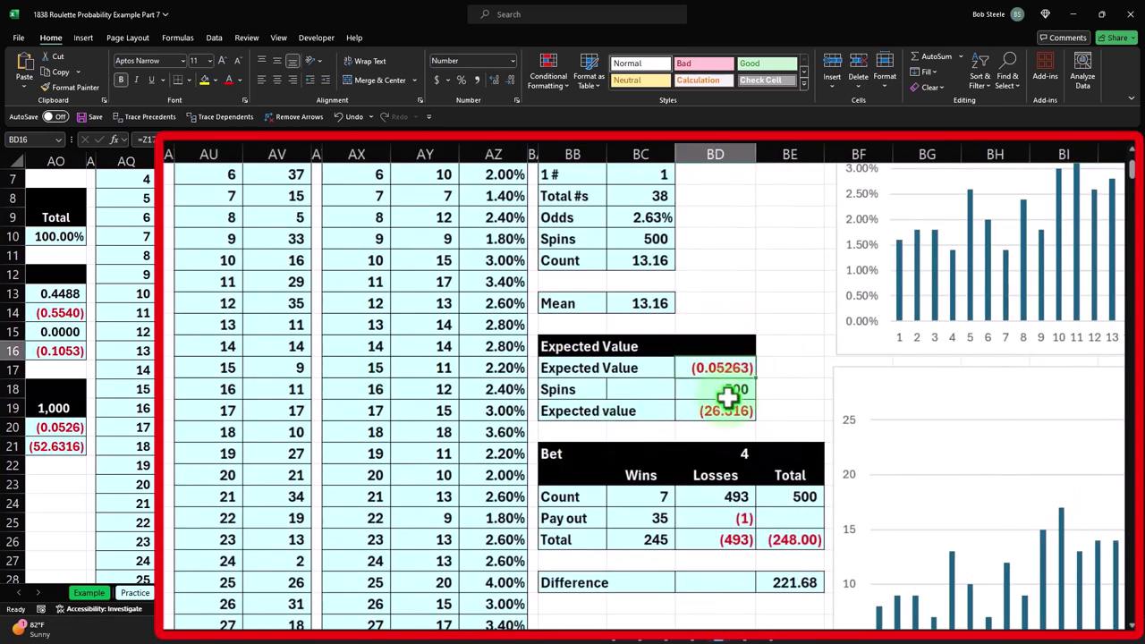
{"action": "key", "text": "Right"}
{"action": "key", "text": "Right"}
{"action": "key", "text": "Right"}
{"action": "key", "text": "Right"}
{"action": "key", "text": "Right"}
{"action": "key", "text": "Right"}
{"action": "key", "text": "Right"}
{"action": "key", "text": "Right"}
{"action": "key", "text": "Right"}
{"action": "key", "text": "Right"}
{"action": "key", "text": "Right"}
{"action": "key", "text": "Right"}
{"action": "key", "text": "Right"}
{"action": "key", "text": "Right"}
{"action": "key", "text": "Right"}
{"action": "key", "text": "Right"}
{"action": "key", "text": "Right"}
{"action": "key", "text": "Right"}
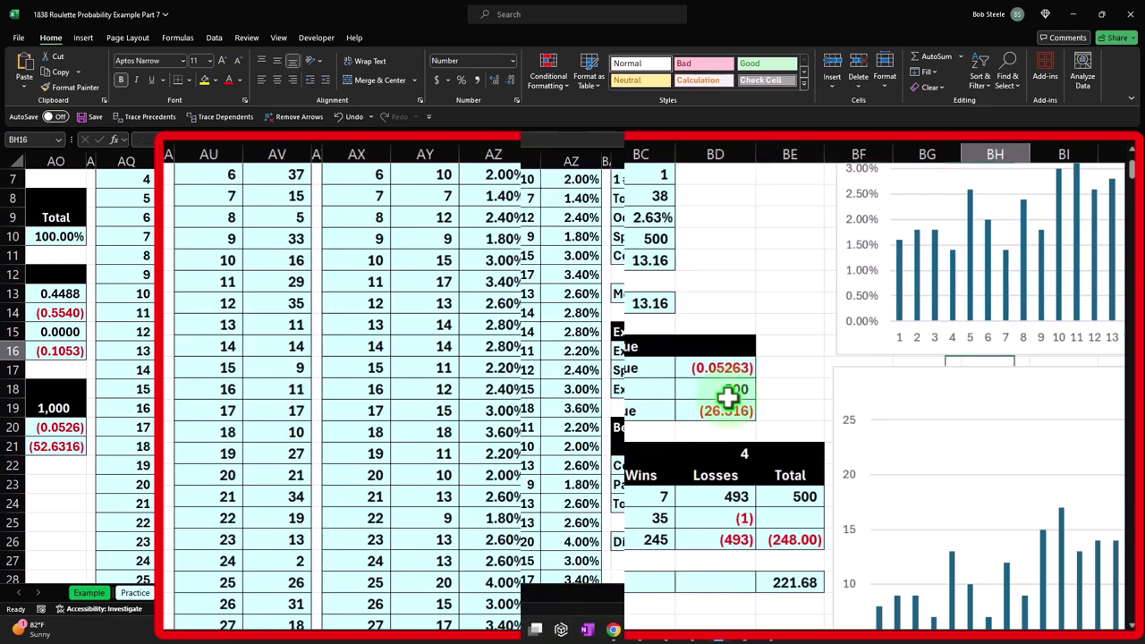
{"action": "key", "text": "Right"}
{"action": "key", "text": "Right"}
{"action": "key", "text": "Right"}
{"action": "key", "text": "Right"}
{"action": "key", "text": "Right"}
{"action": "key", "text": "Right"}
{"action": "key", "text": "Right"}
{"action": "key", "text": "Right"}
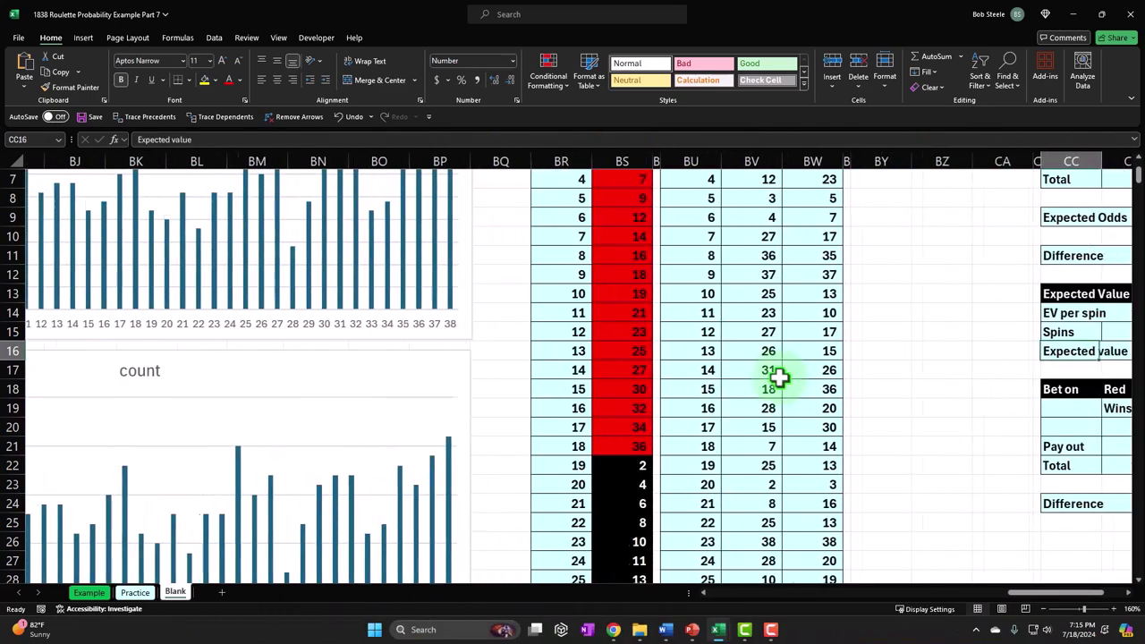
{"action": "scroll", "coordinate": [779, 377], "scroll_direction": "up", "scroll_amount": 2}
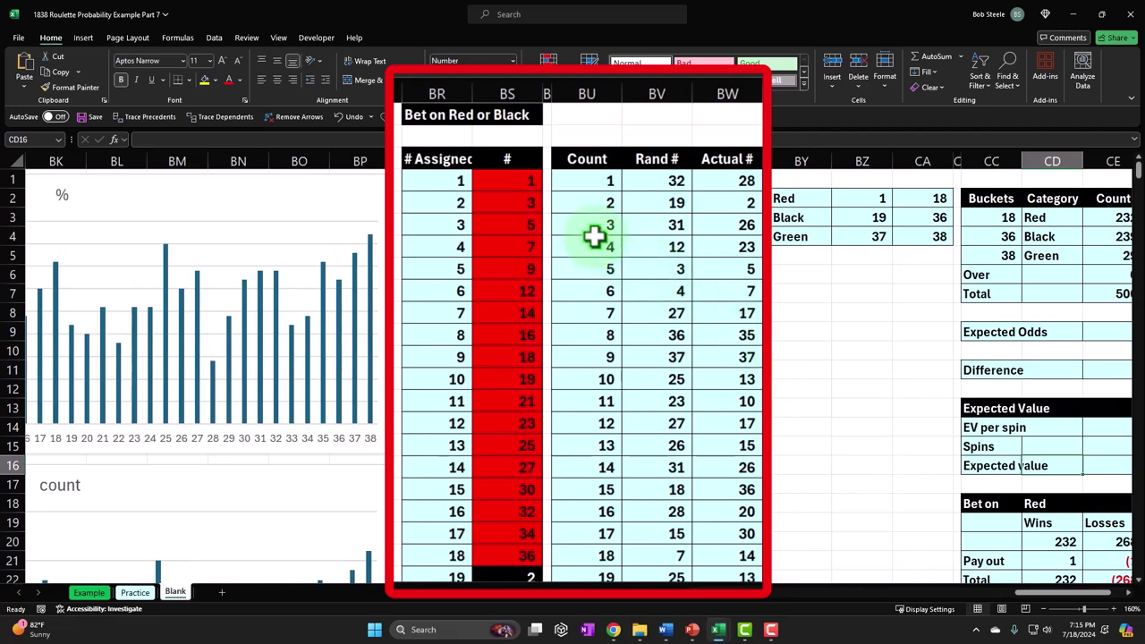
{"action": "left_click", "coordinate": [559, 271]}
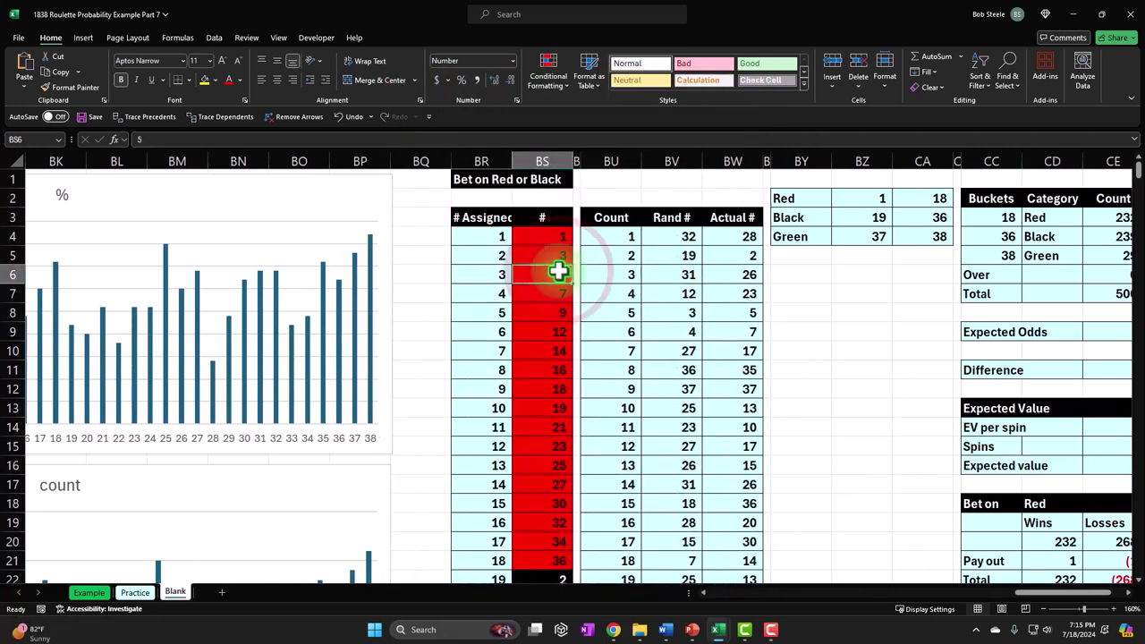
{"action": "key", "text": "Right"}
{"action": "key", "text": "Right"}
{"action": "key", "text": "Right"}
{"action": "key", "text": "Right"}
{"action": "key", "text": "Right"}
{"action": "key", "text": "Right"}
{"action": "key", "text": "Right"}
{"action": "key", "text": "Right"}
{"action": "key", "text": "Right"}
{"action": "key", "text": "Right"}
{"action": "key", "text": "Right"}
{"action": "key", "text": "Right"}
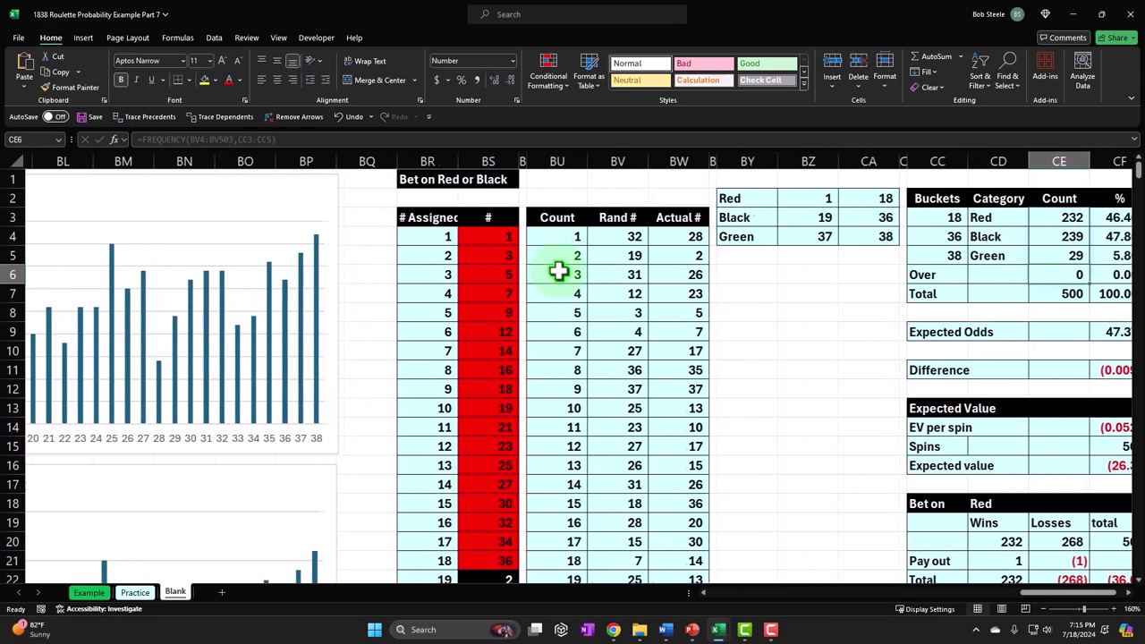
{"action": "key", "text": "Right"}
{"action": "key", "text": "Right"}
{"action": "key", "text": "Right"}
{"action": "key", "text": "Right"}
{"action": "key", "text": "Right"}
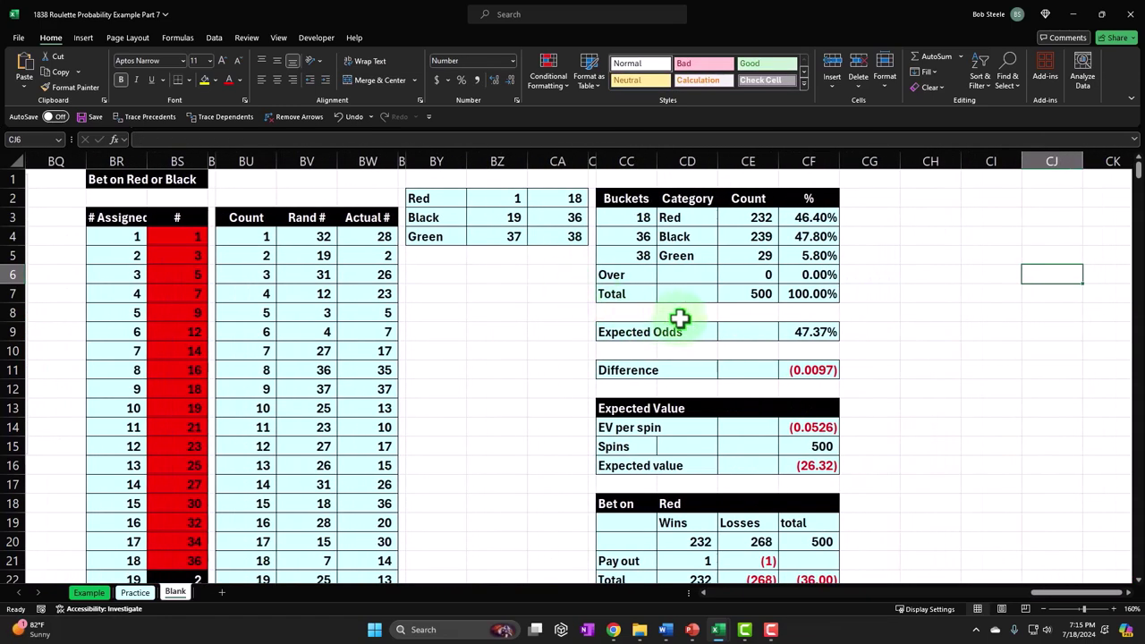
{"action": "left_click", "coordinate": [802, 427]}
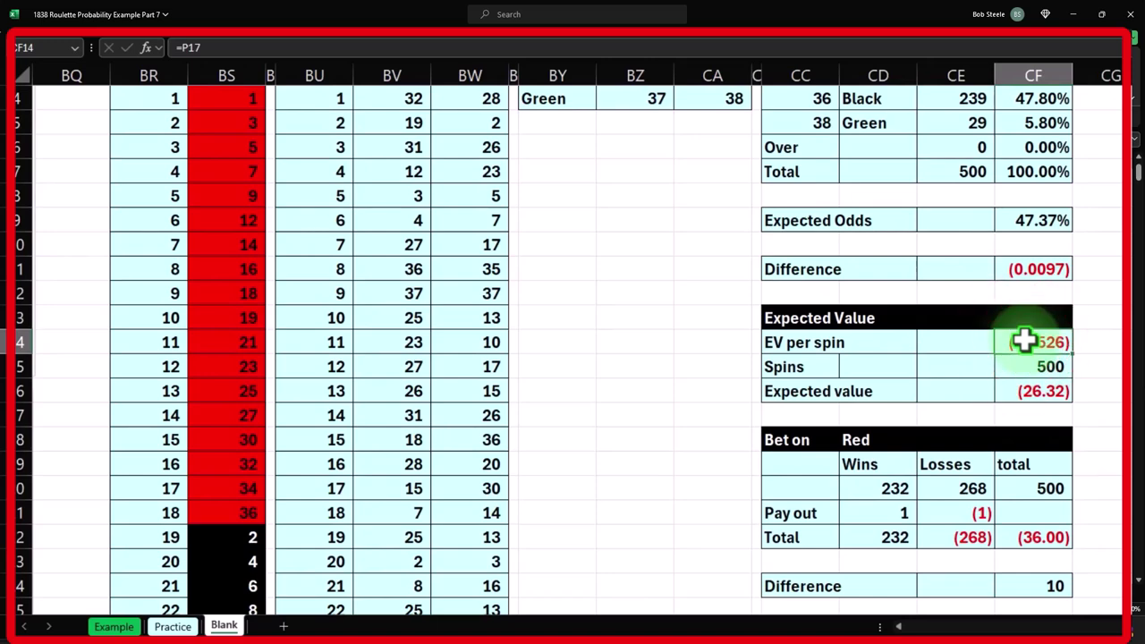
{"action": "scroll", "coordinate": [1025, 340], "scroll_direction": "up", "scroll_amount": 1}
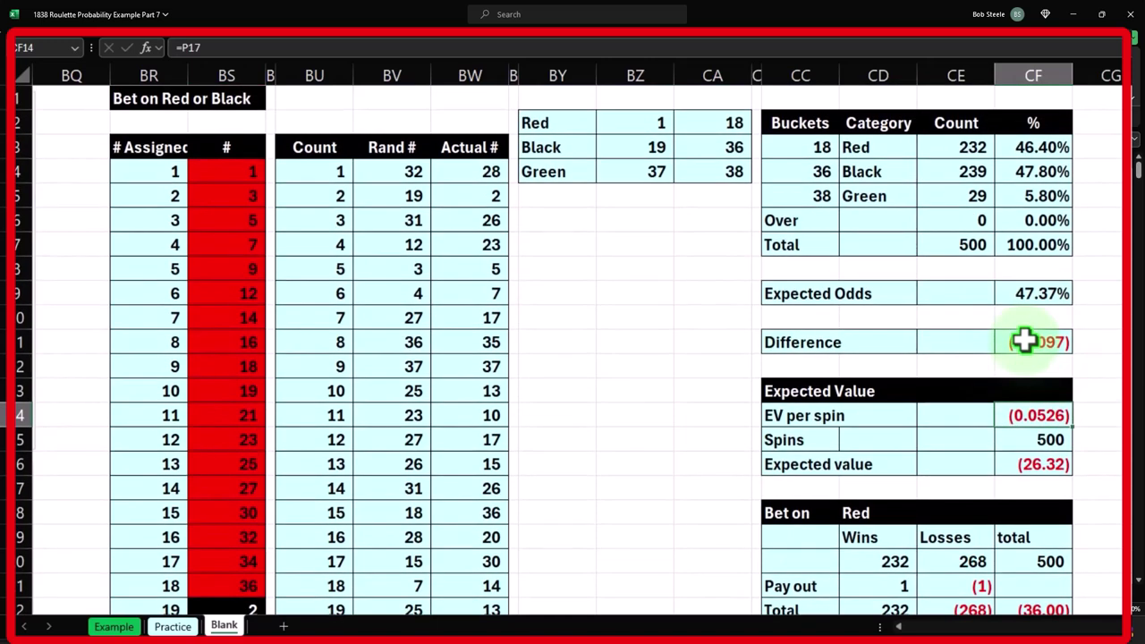
{"action": "left_click", "coordinate": [1045, 596]}
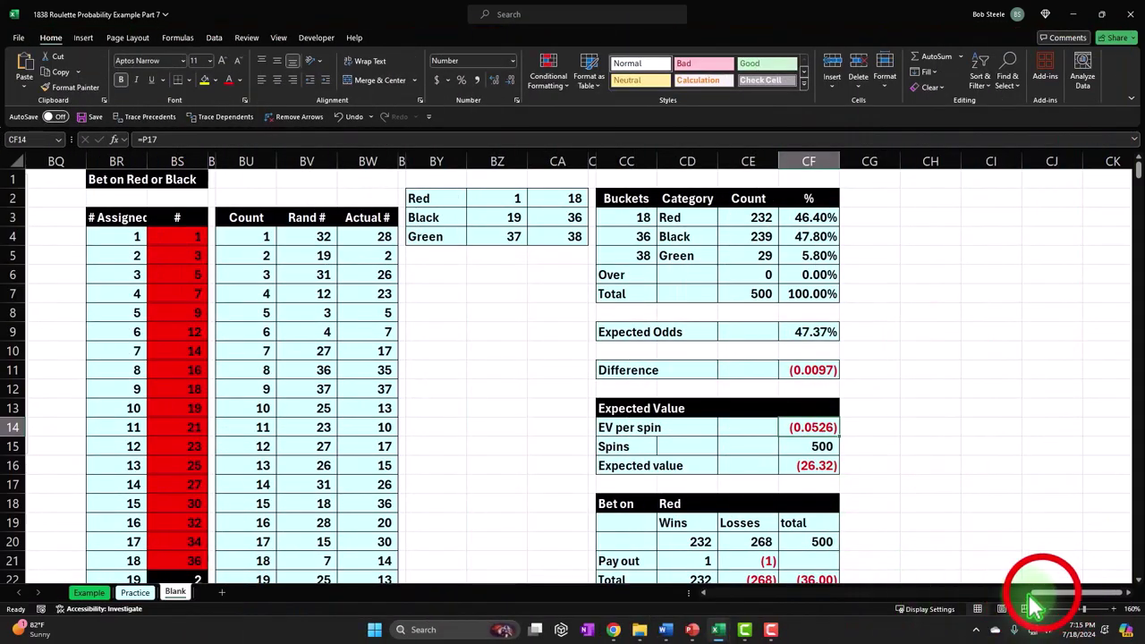
{"action": "left_click_drag", "start_coordinate": [1045, 596], "coordinate": [572, 617]}
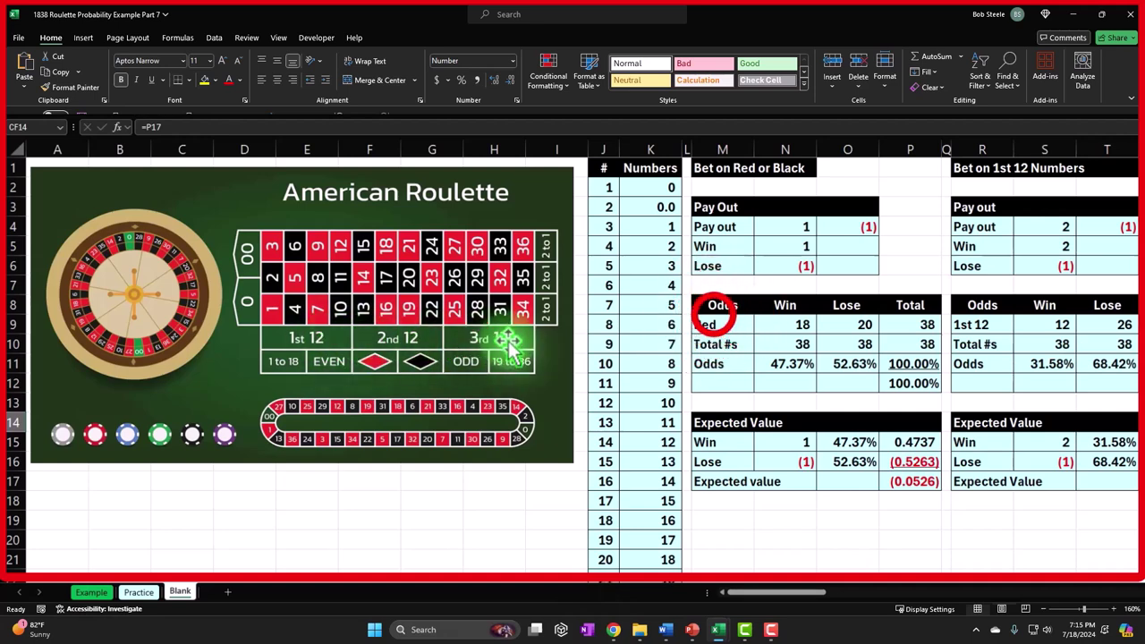
{"action": "left_click", "coordinate": [713, 320]}
{"action": "key", "text": "Right"}
{"action": "key", "text": "Right"}
{"action": "key", "text": "Right"}
{"action": "key", "text": "Right"}
{"action": "key", "text": "Right"}
{"action": "key", "text": "Right"}
{"action": "key", "text": "Right"}
{"action": "key", "text": "Right"}
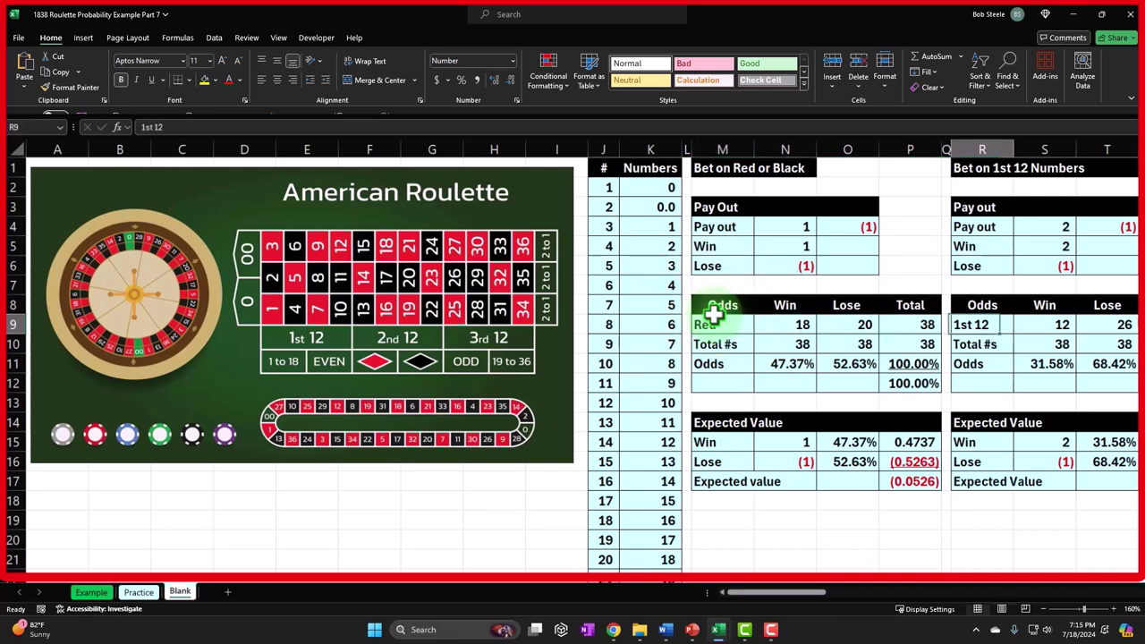
{"action": "left_click", "coordinate": [940, 231]}
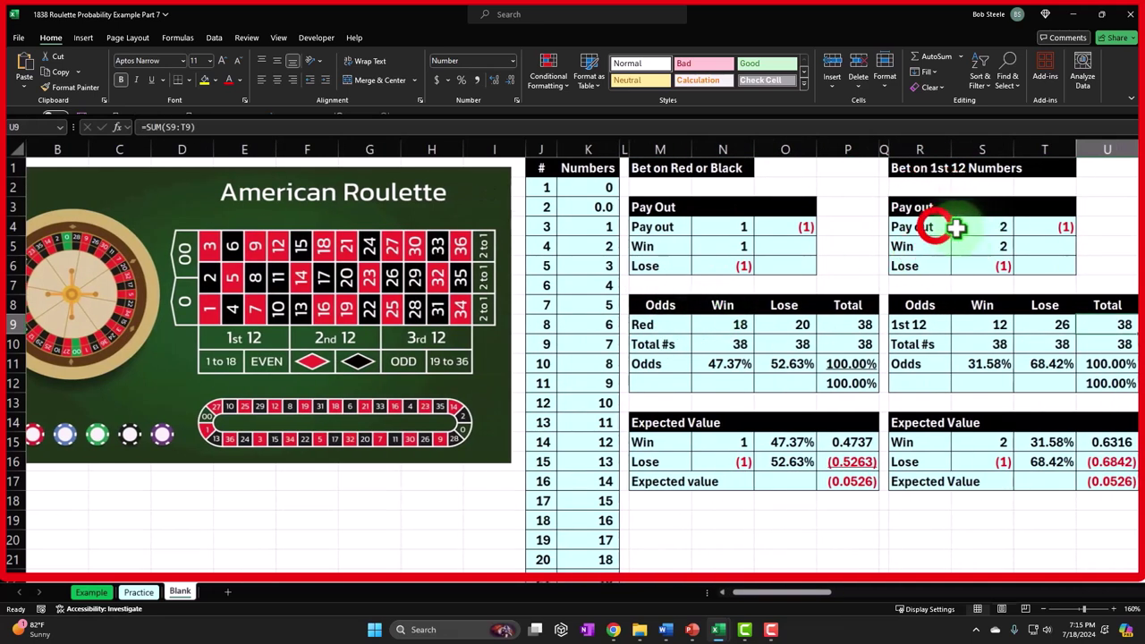
{"action": "key", "text": "Right"}
{"action": "key", "text": "Right"}
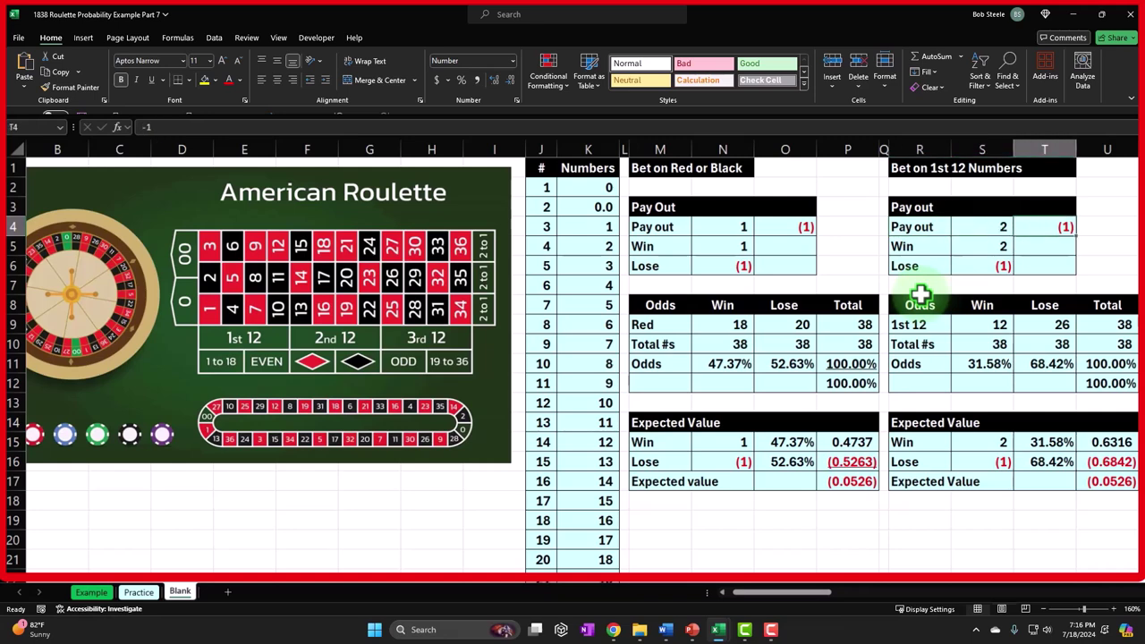
{"action": "key", "text": "Down"}
{"action": "key", "text": "Down"}
{"action": "key", "text": "Down"}
{"action": "key", "text": "Down"}
{"action": "key", "text": "Down"}
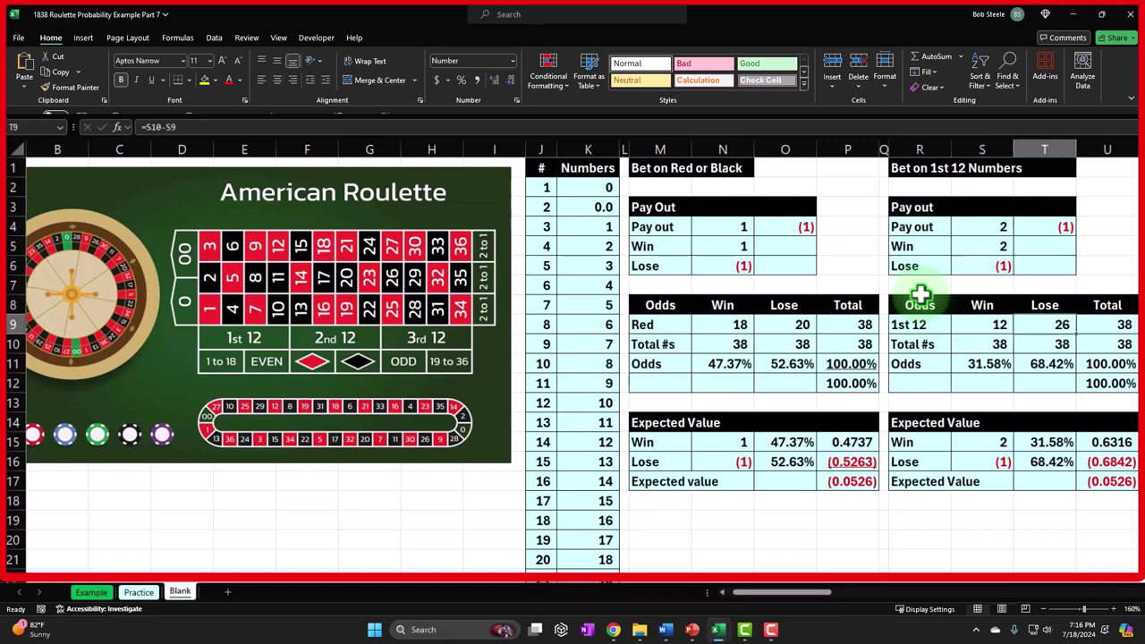
{"action": "key", "text": "Left"}
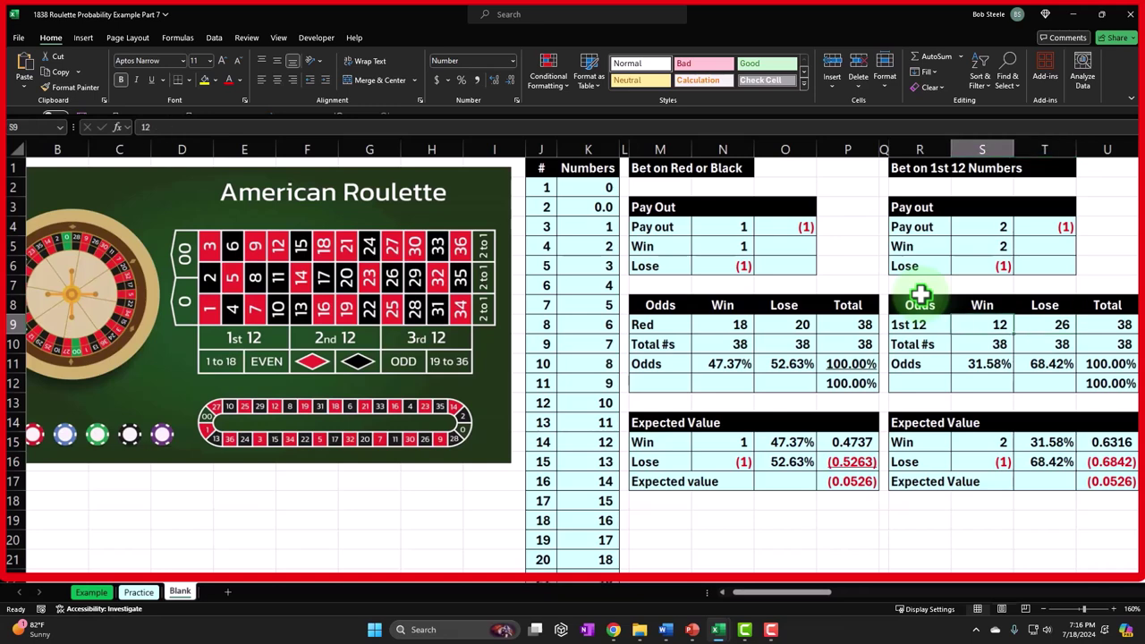
{"action": "key", "text": "Down"}
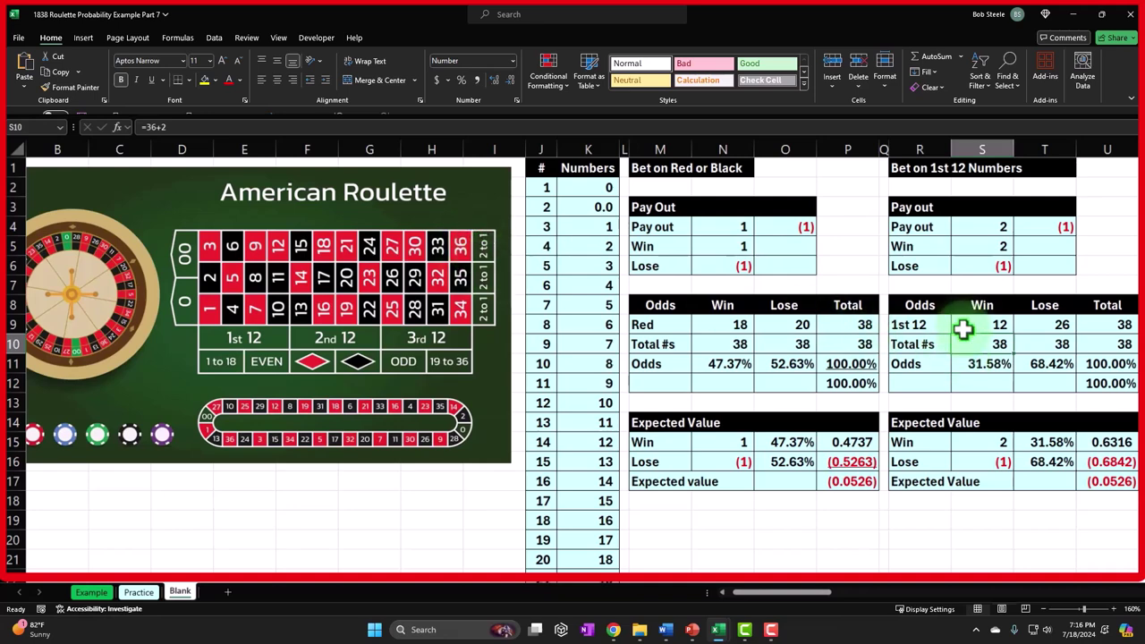
{"action": "key", "text": "Down"}
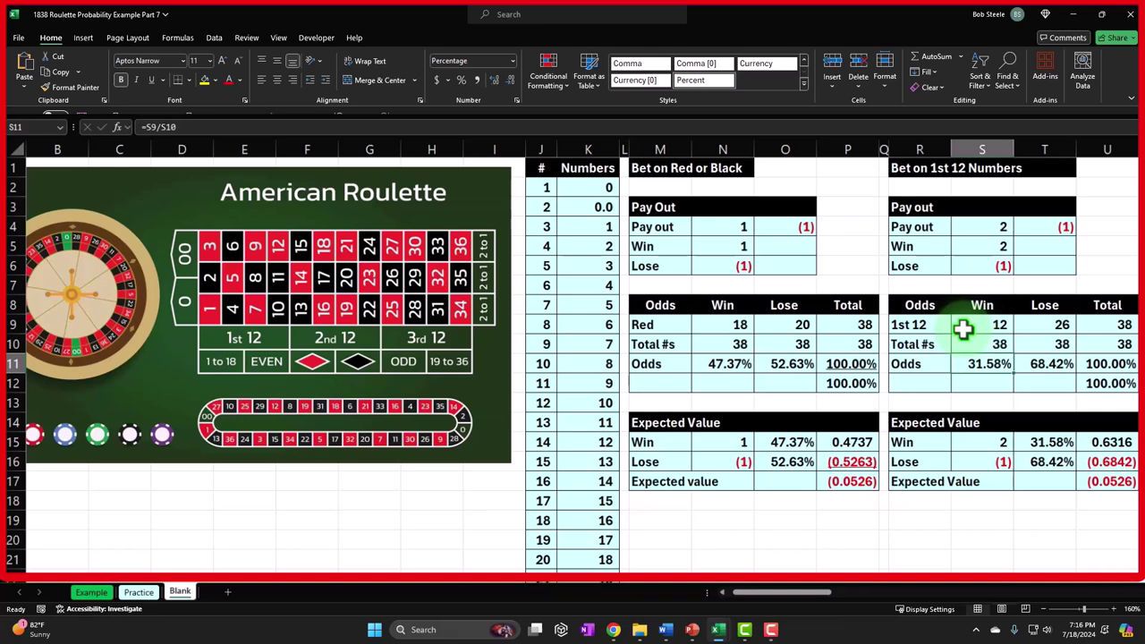
{"action": "key", "text": "Right"}
{"action": "key", "text": "Up"}
{"action": "key", "text": "Up"}
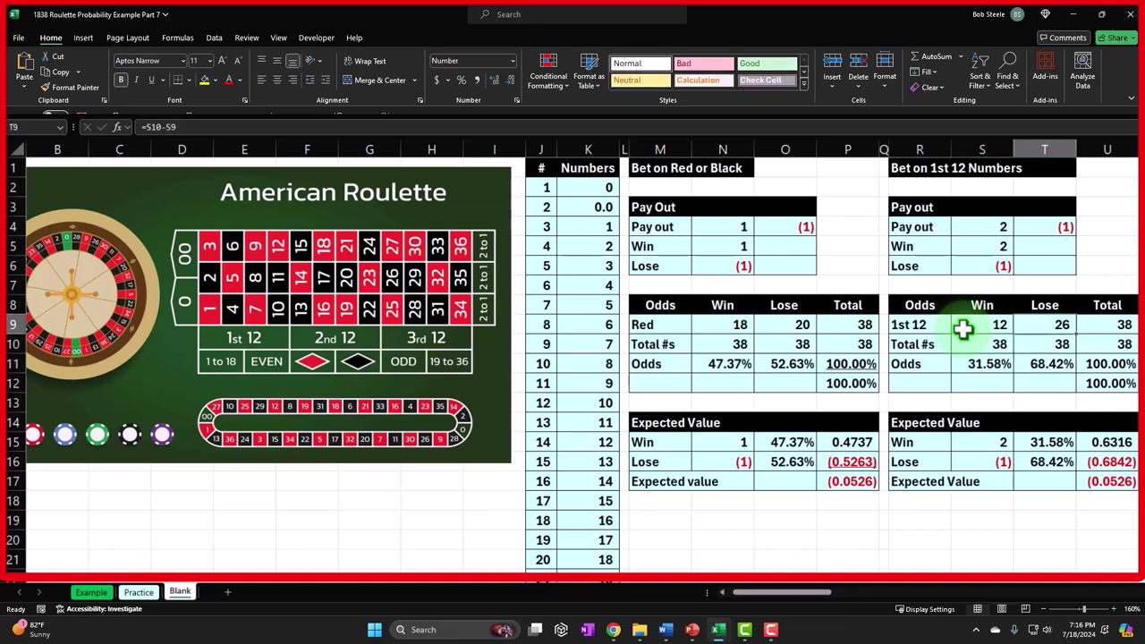
{"action": "key", "text": "Down"}
{"action": "key", "text": "Down"}
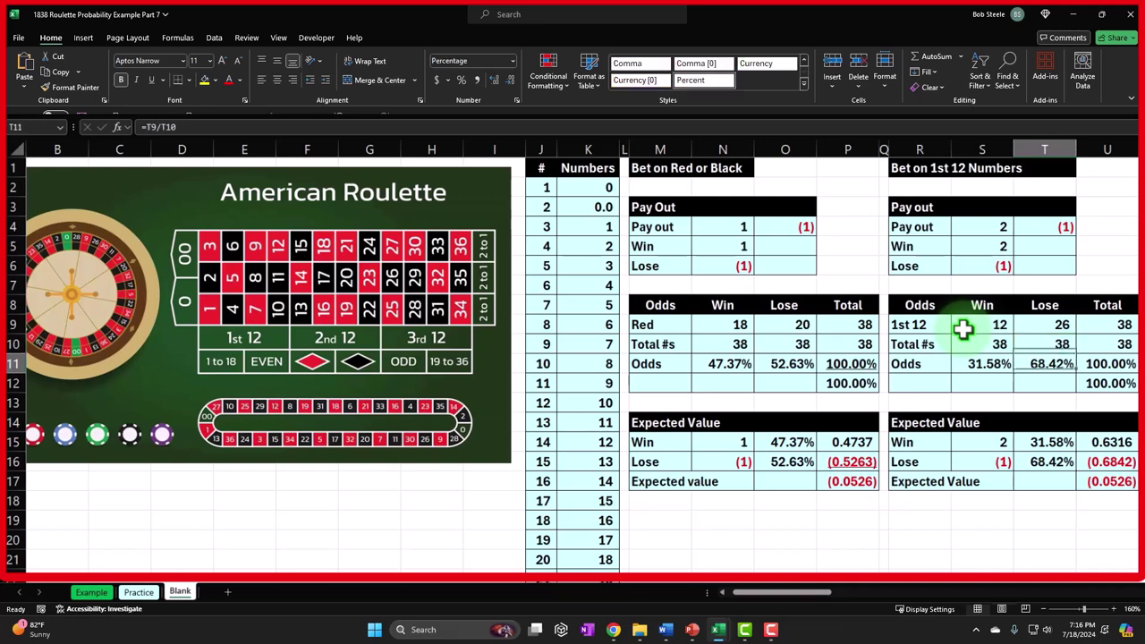
{"action": "key", "text": "Right"}
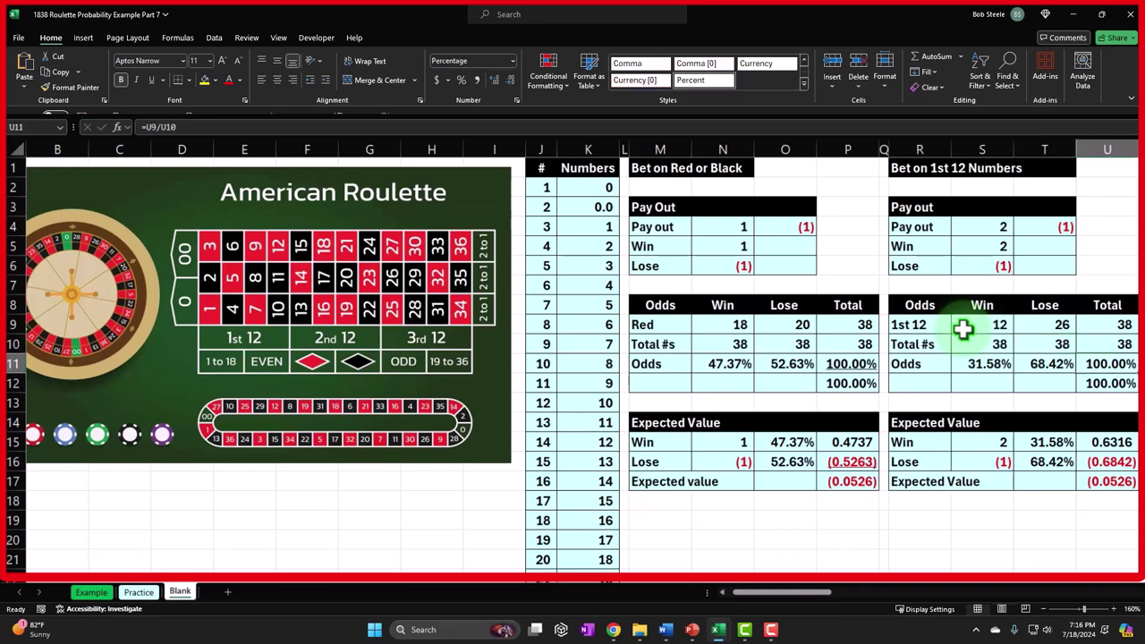
{"action": "key", "text": "Down"}
{"action": "key", "text": "Down"}
{"action": "key", "text": "Down"}
{"action": "key", "text": "Down"}
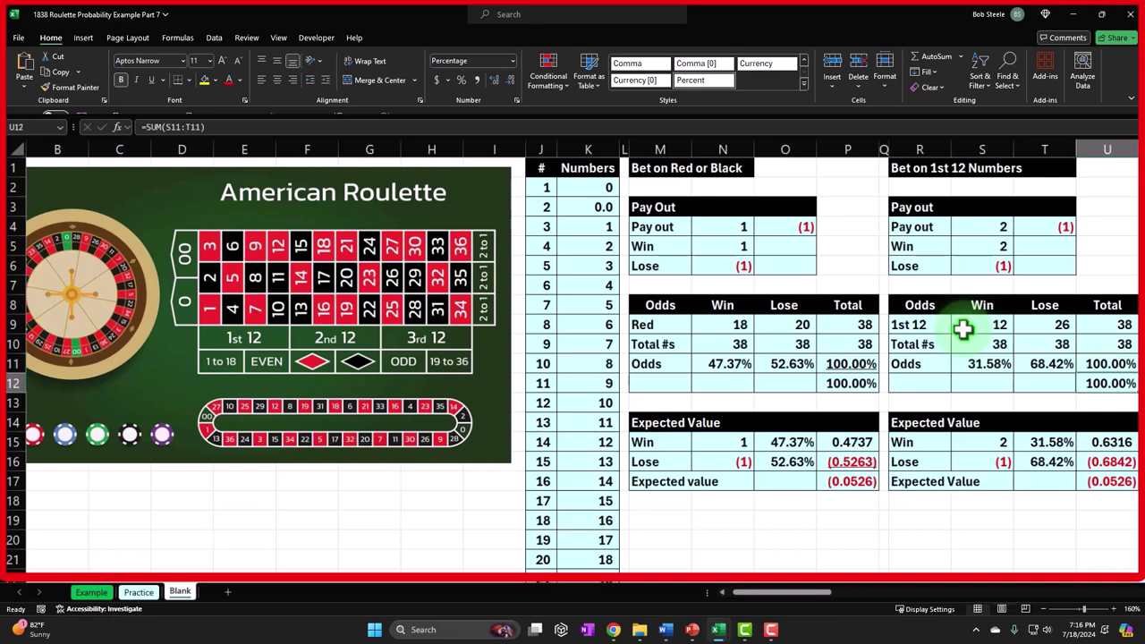
{"action": "key", "text": "Left"}
{"action": "key", "text": "Left"}
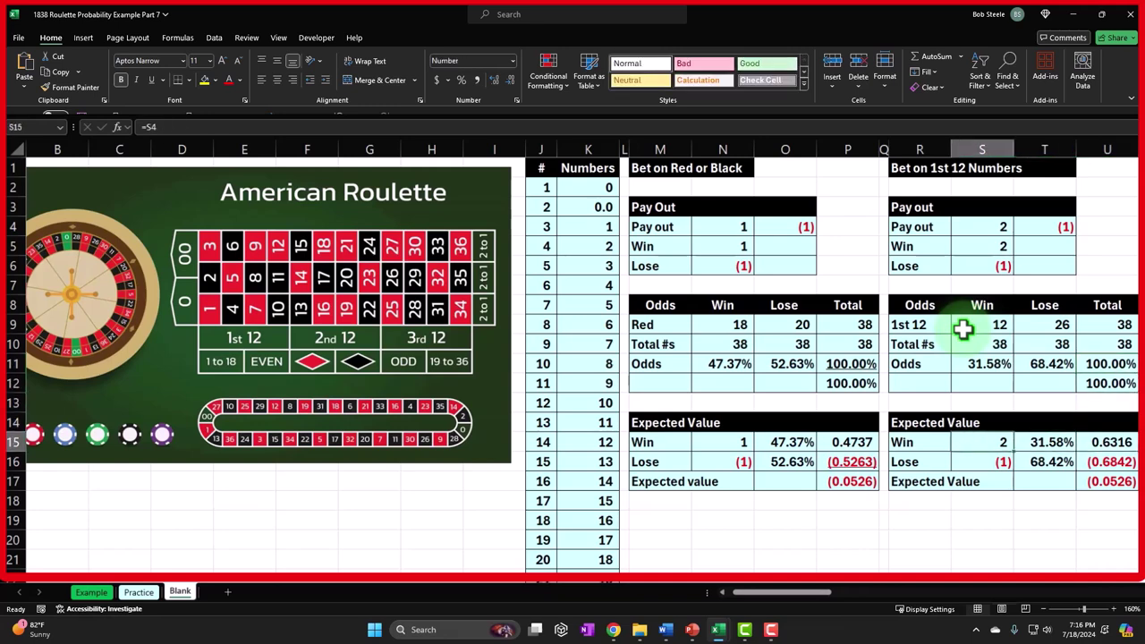
{"action": "key", "text": "Right"}
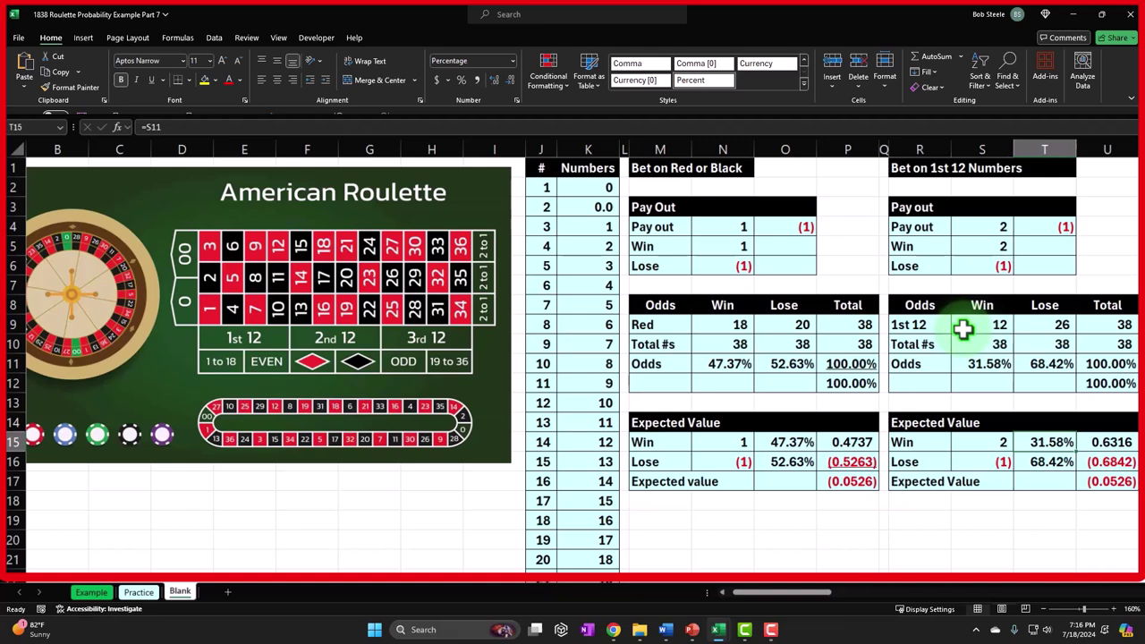
{"action": "key", "text": "Right"}
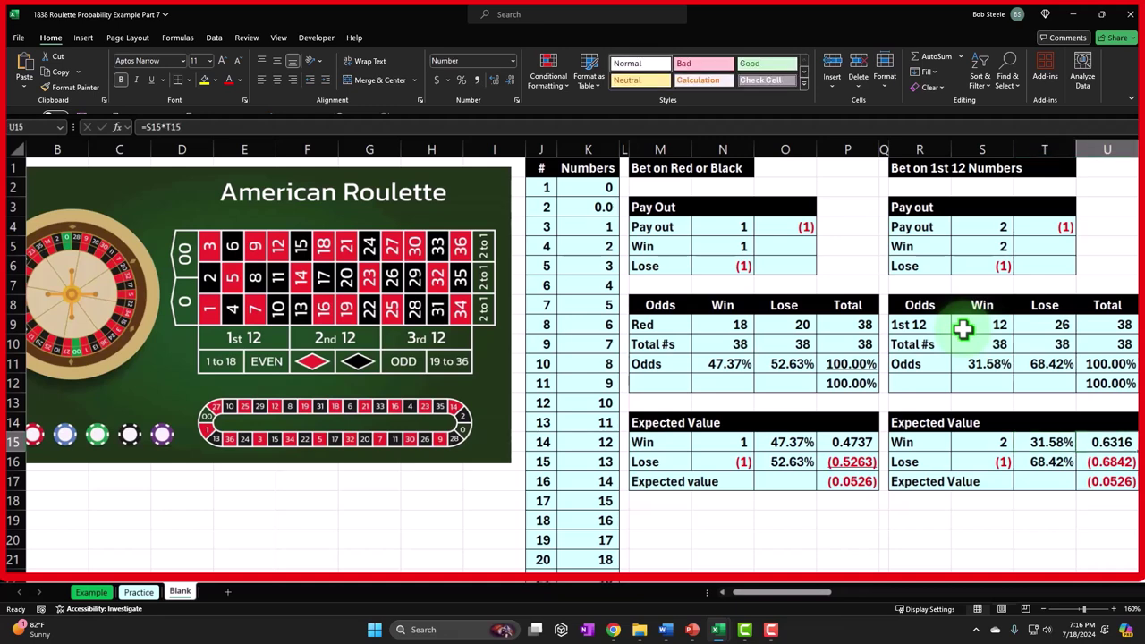
{"action": "key", "text": "Down"}
{"action": "key", "text": "Left"}
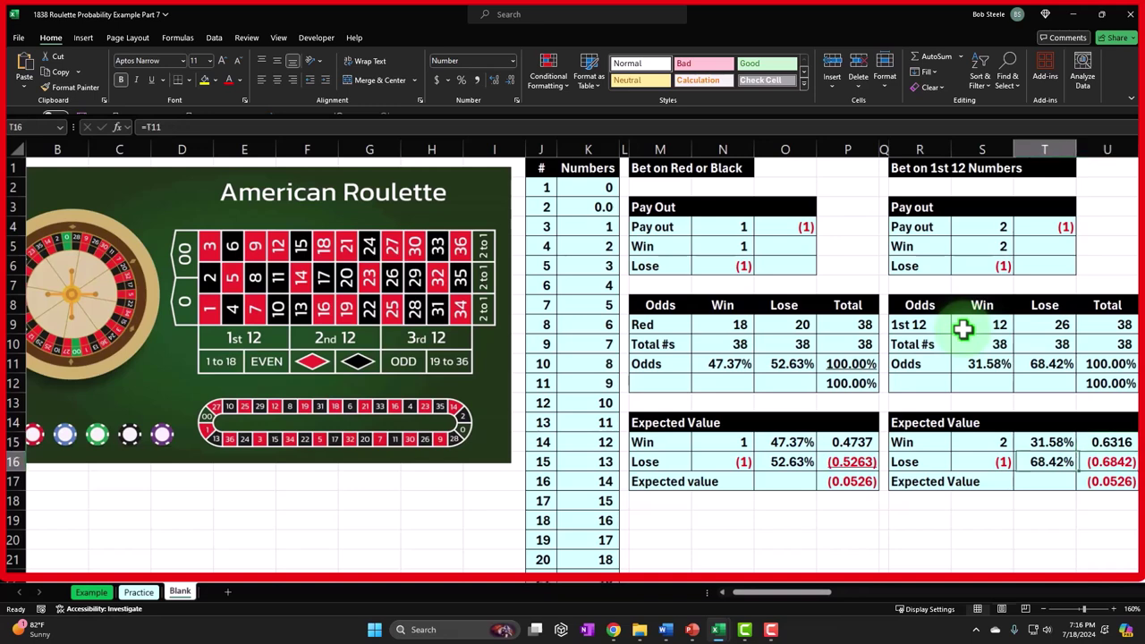
{"action": "key", "text": "Left"}
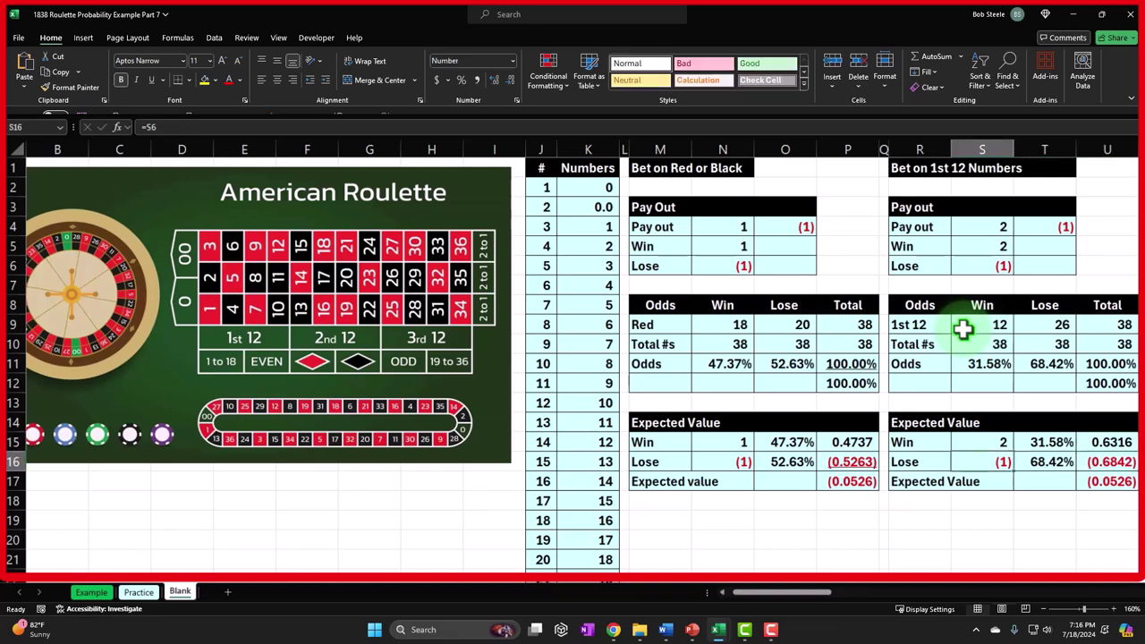
{"action": "key", "text": "Right"}
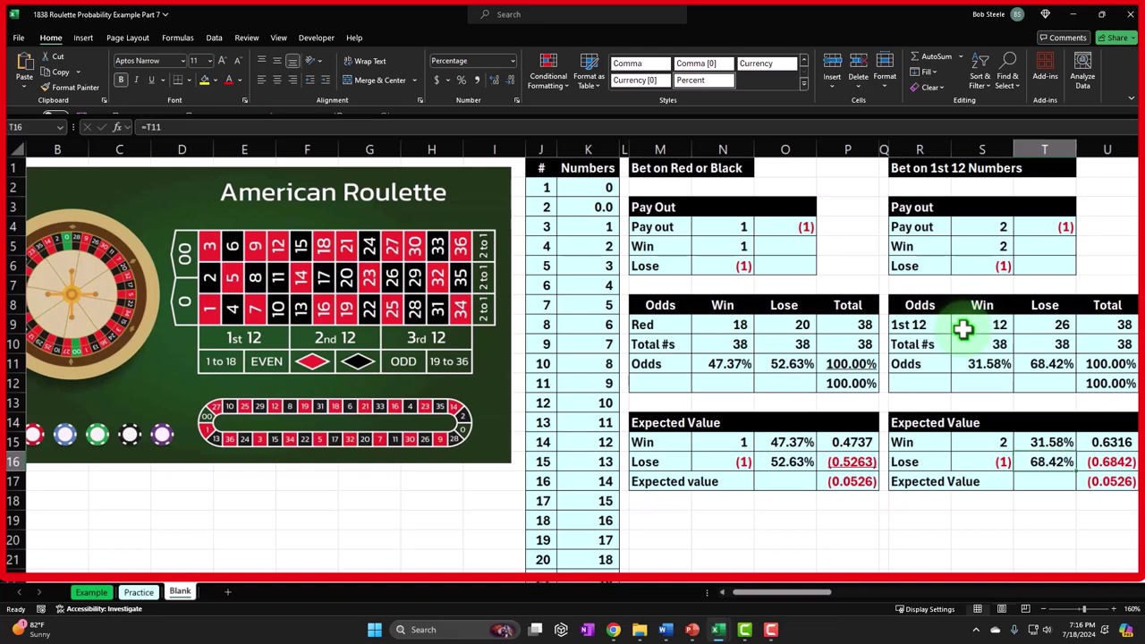
{"action": "key", "text": "Right"}
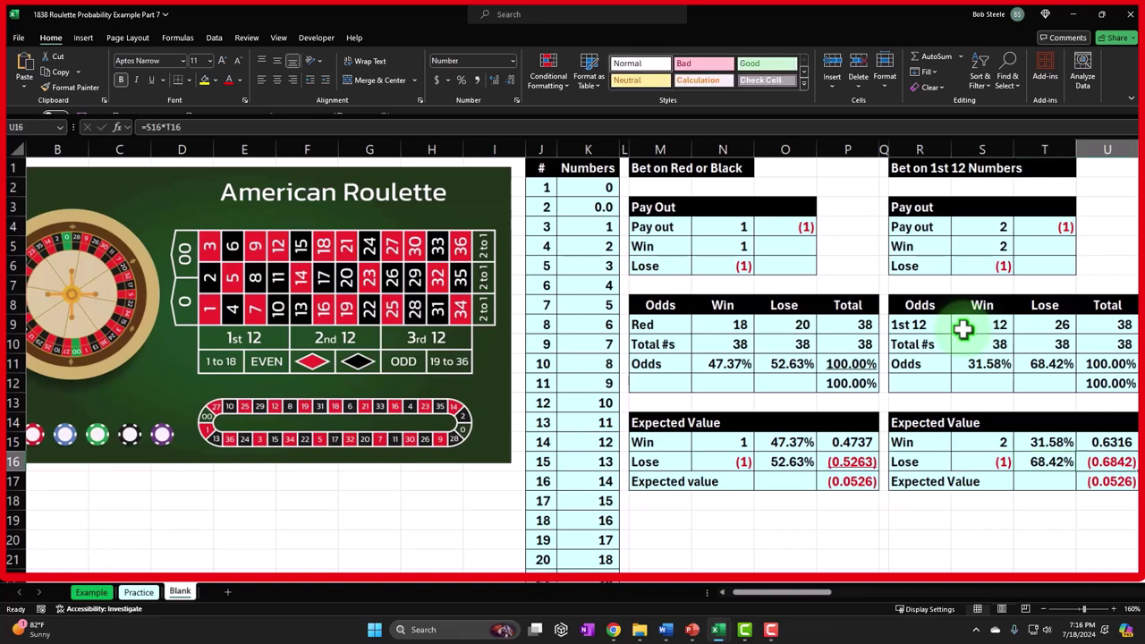
{"action": "key", "text": "Down"}
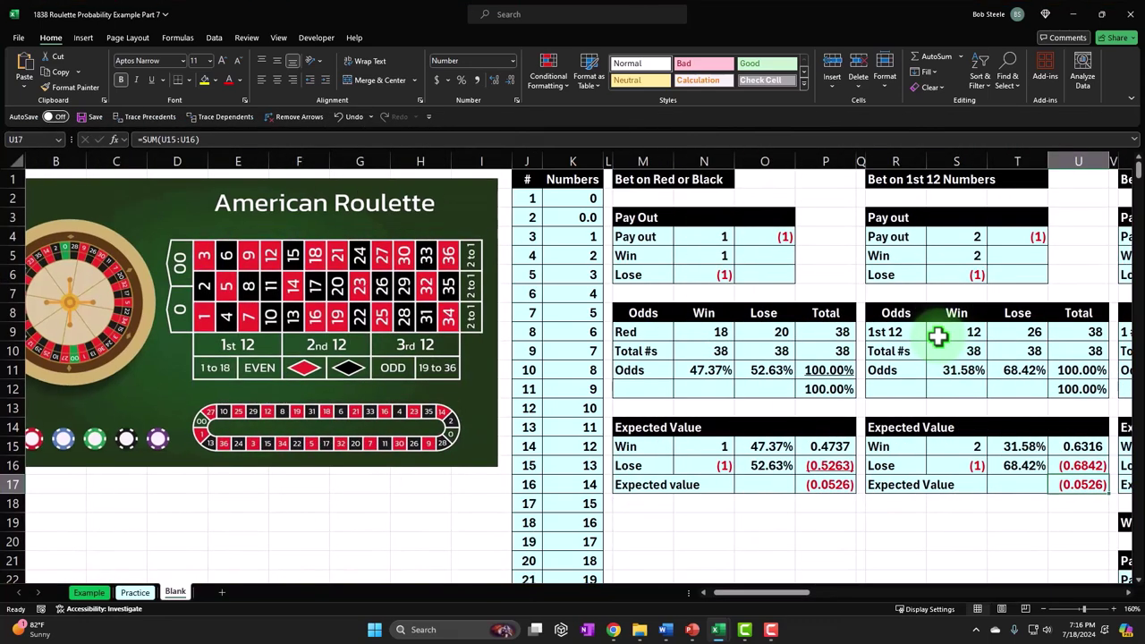
Step: Make column CG a narrow spacer by copying spacer column CB's formatting
{"action": "key", "text": "Right"}
{"action": "key", "text": "Right"}
{"action": "key", "text": "Right"}
{"action": "key", "text": "Right"}
{"action": "key", "text": "Right"}
{"action": "key", "text": "Right"}
{"action": "key", "text": "Right"}
{"action": "key", "text": "Right"}
{"action": "key", "text": "Right"}
{"action": "key", "text": "Right"}
{"action": "key", "text": "Right"}
{"action": "key", "text": "Right"}
{"action": "key", "text": "Right"}
{"action": "key", "text": "Right"}
{"action": "key", "text": "Right"}
{"action": "key", "text": "Right"}
{"action": "key", "text": "Right"}
{"action": "key", "text": "Right"}
{"action": "key", "text": "Right"}
{"action": "key", "text": "Right"}
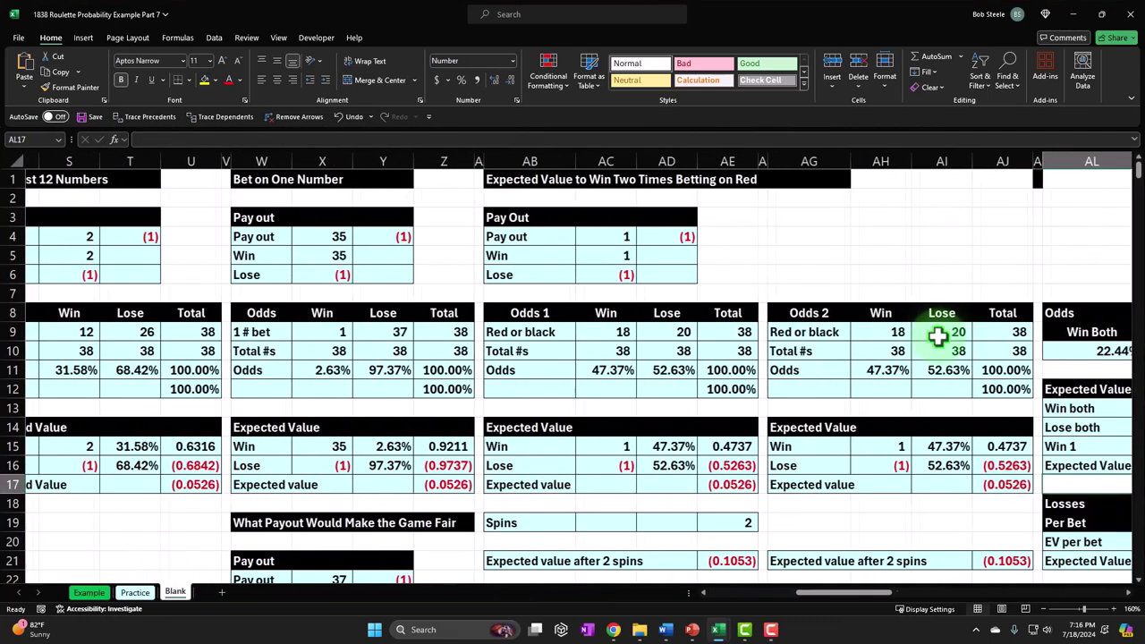
{"action": "key", "text": "Right"}
{"action": "key", "text": "Right"}
{"action": "key", "text": "Right"}
{"action": "key", "text": "Right"}
{"action": "key", "text": "Right"}
{"action": "key", "text": "Right"}
{"action": "key", "text": "Right"}
{"action": "key", "text": "Right"}
{"action": "key", "text": "Right"}
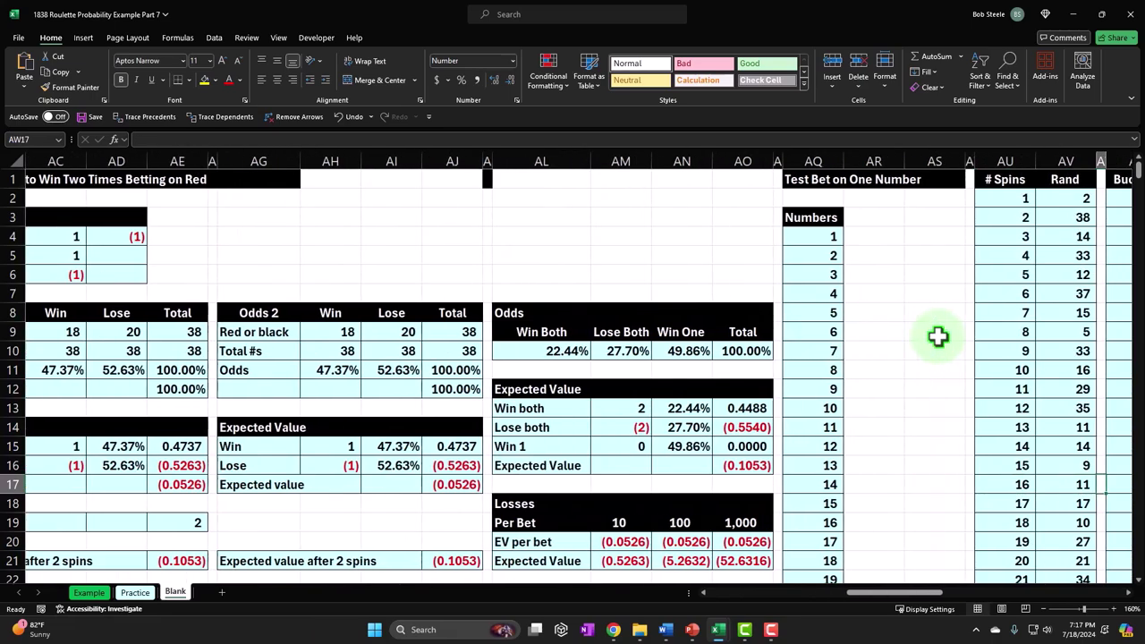
{"action": "key", "text": "Right"}
{"action": "key", "text": "Right"}
{"action": "key", "text": "Right"}
{"action": "key", "text": "Right"}
{"action": "key", "text": "Right"}
{"action": "key", "text": "Right"}
{"action": "key", "text": "Right"}
{"action": "key", "text": "Right"}
{"action": "key", "text": "Right"}
{"action": "key", "text": "Right"}
{"action": "key", "text": "Right"}
{"action": "key", "text": "Right"}
{"action": "key", "text": "Right"}
{"action": "key", "text": "Right"}
{"action": "key", "text": "Right"}
{"action": "key", "text": "Right"}
{"action": "key", "text": "Right"}
{"action": "key", "text": "Right"}
{"action": "key", "text": "Right"}
{"action": "key", "text": "Right"}
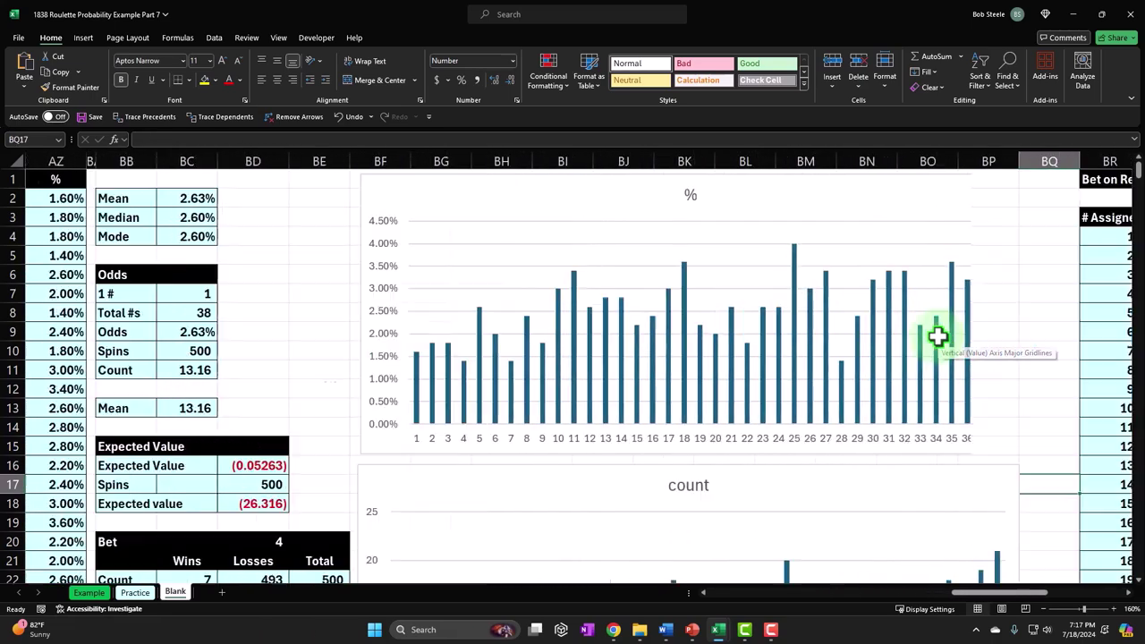
{"action": "key", "text": "Right"}
{"action": "key", "text": "Right"}
{"action": "key", "text": "Right"}
{"action": "key", "text": "Right"}
{"action": "key", "text": "Right"}
{"action": "key", "text": "Right"}
{"action": "key", "text": "Right"}
{"action": "key", "text": "Right"}
{"action": "key", "text": "Right"}
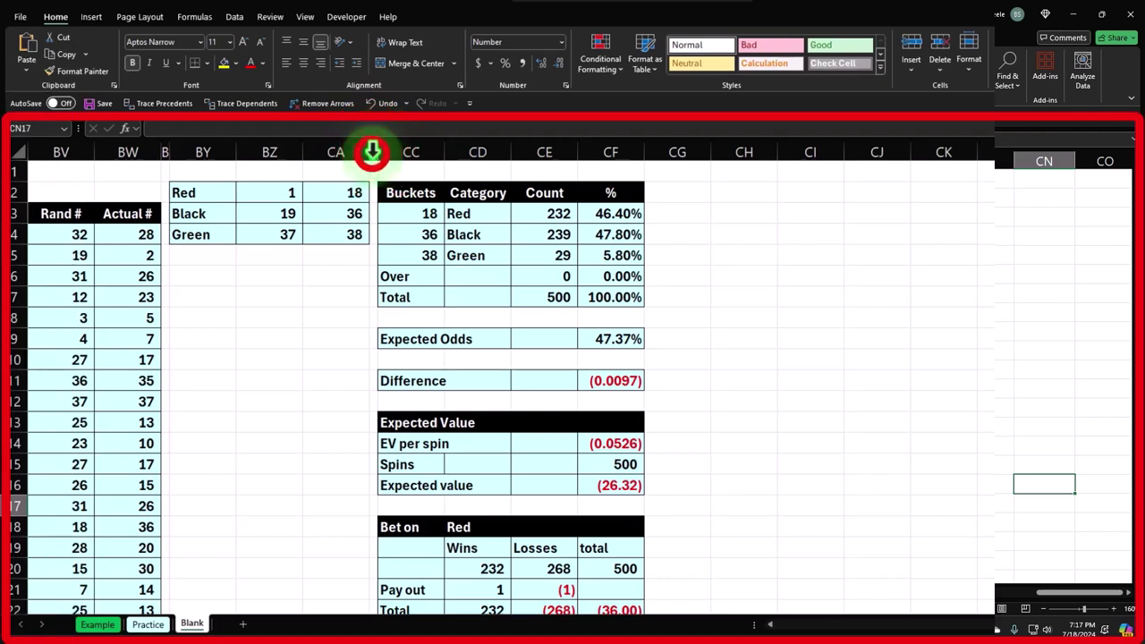
{"action": "left_click", "coordinate": [372, 152]}
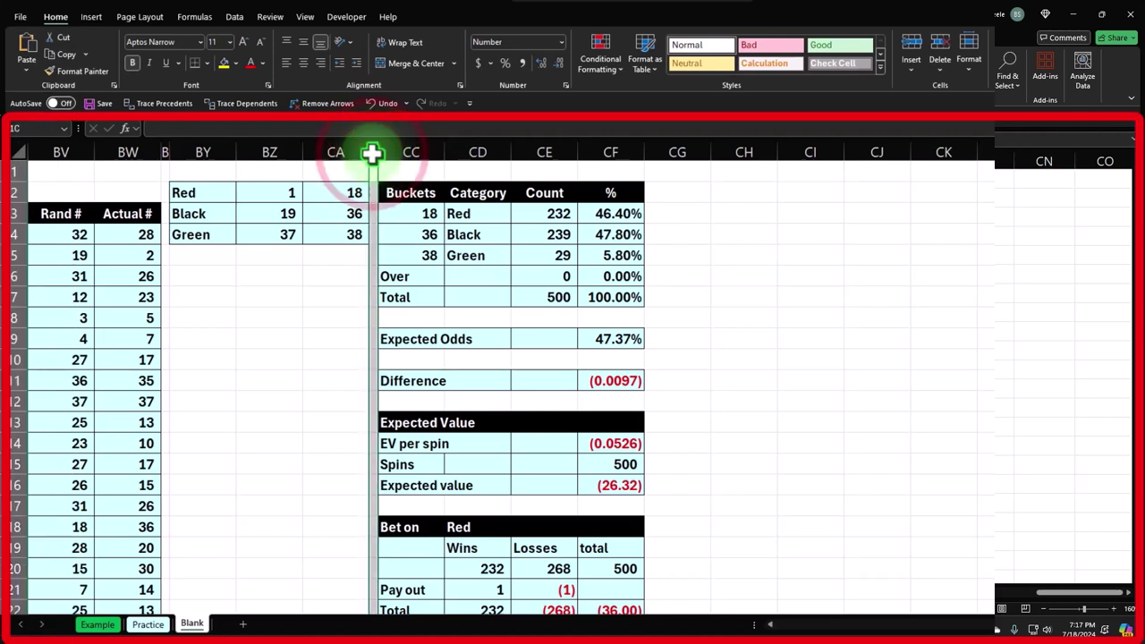
{"action": "left_click", "coordinate": [71, 73]}
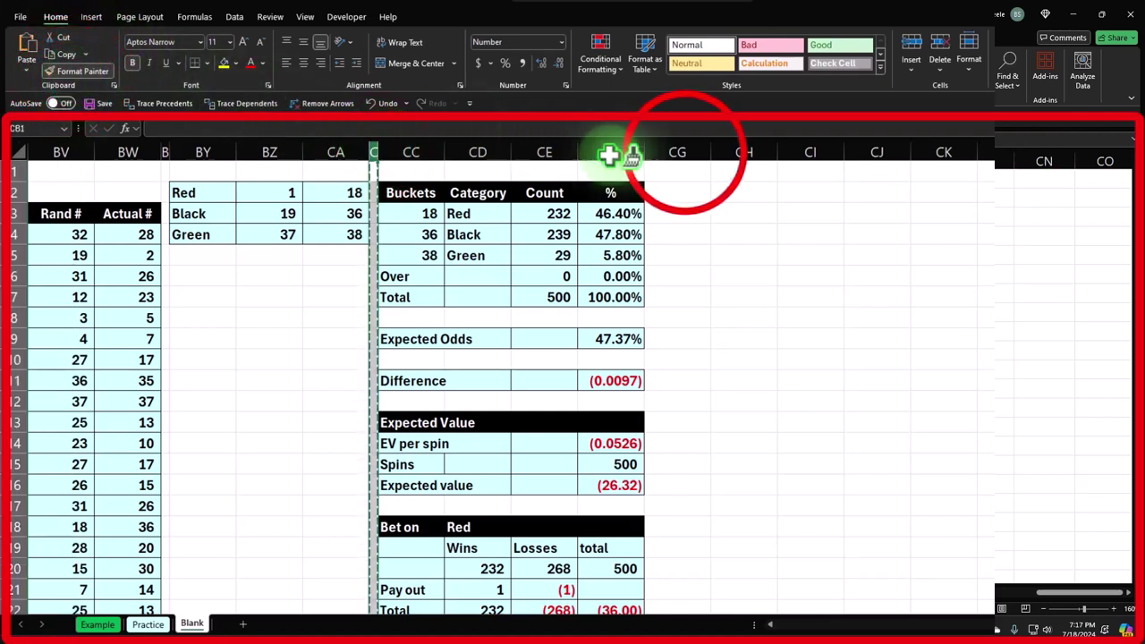
{"action": "left_click", "coordinate": [683, 152]}
Step: Title CH1 'Bet on 1st 12 Numbers', shade CH1:CJ1 black with white text, and start a Numbers label
{"action": "left_click", "coordinate": [695, 174]}
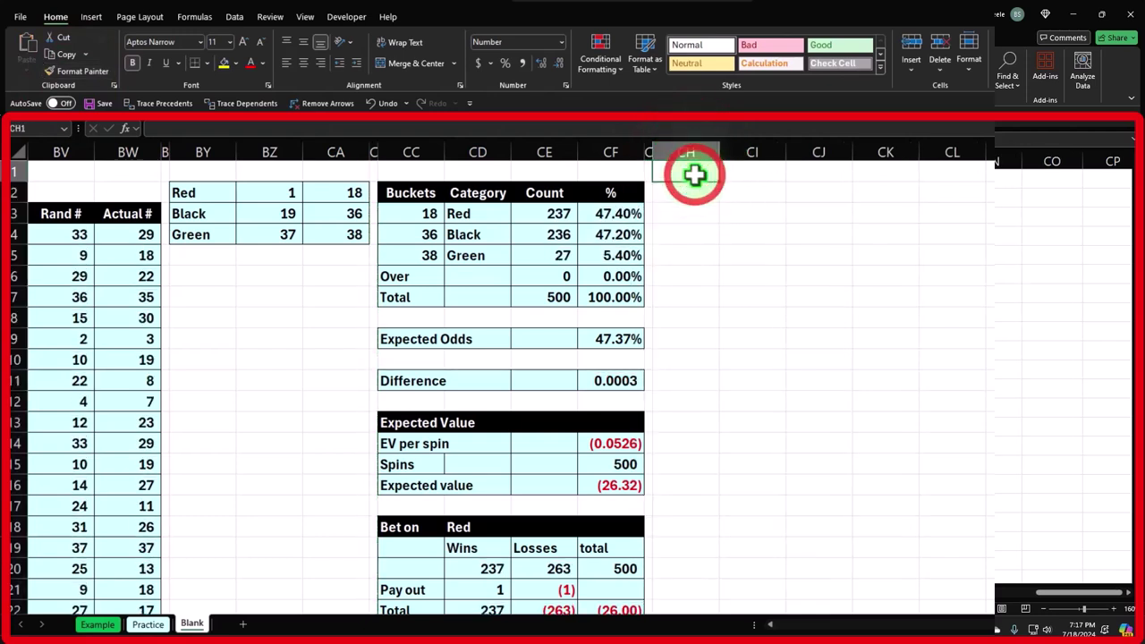
{"action": "type", "text": "Bet on 1st 12 Numbers"}
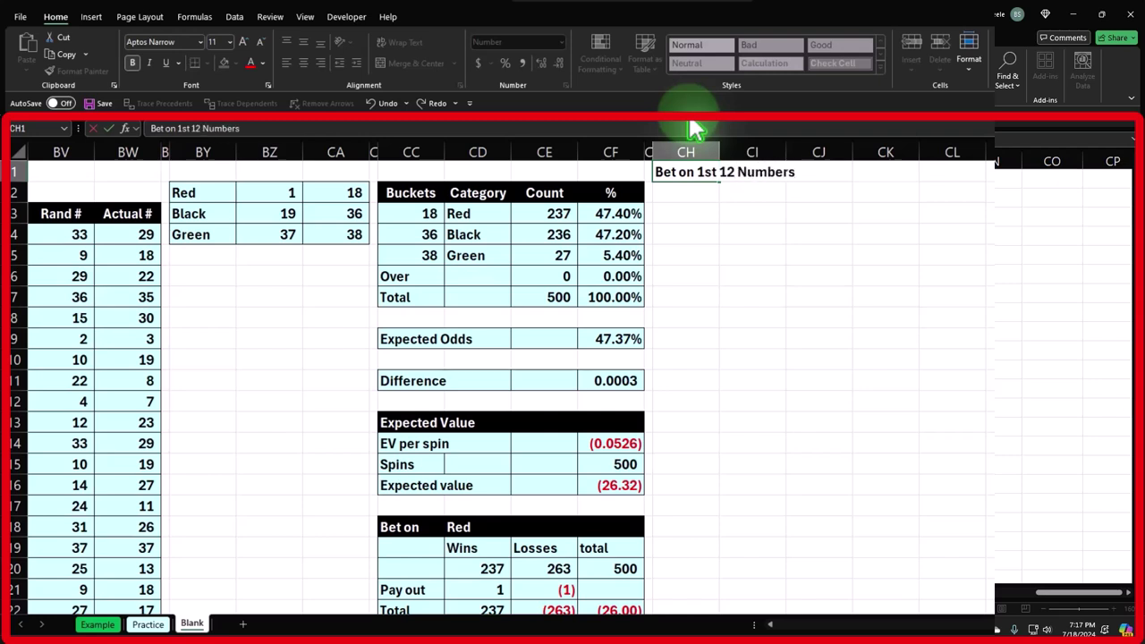
{"action": "key", "text": "Return"}
{"action": "left_click", "coordinate": [692, 172]}
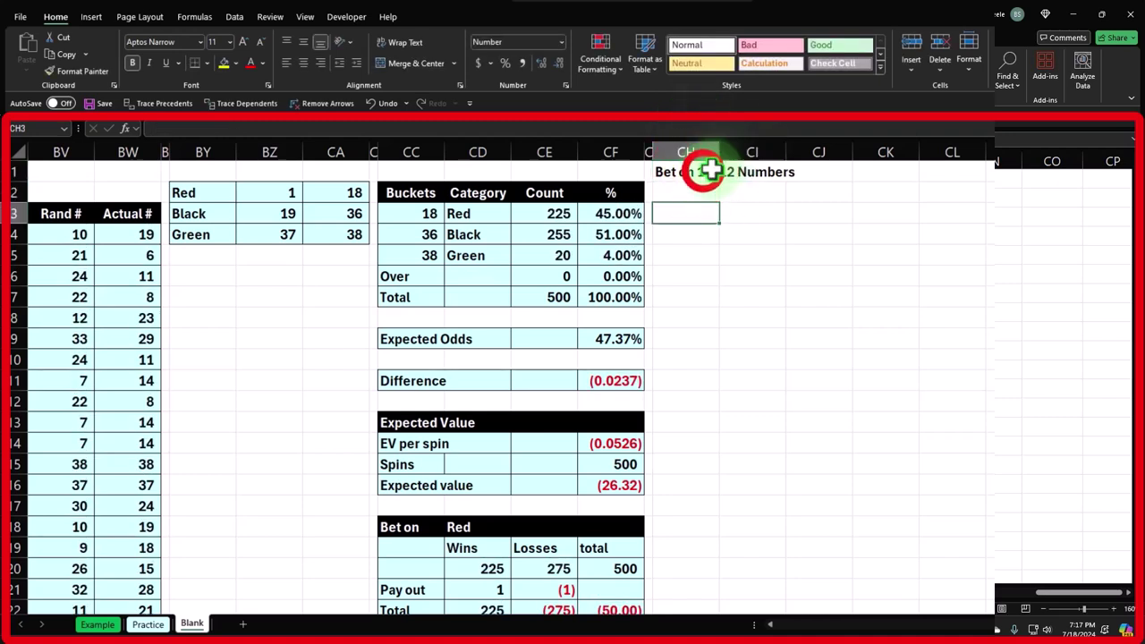
{"action": "left_click_drag", "start_coordinate": [721, 172], "coordinate": [795, 170]}
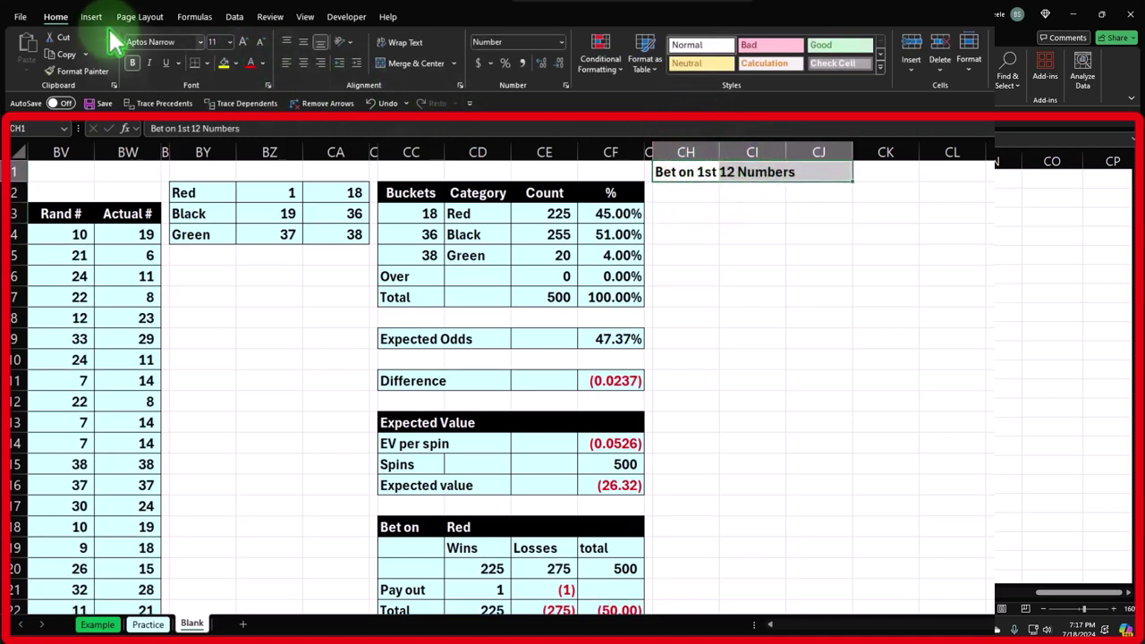
{"action": "left_click", "coordinate": [236, 63]}
{"action": "left_click", "coordinate": [233, 96]}
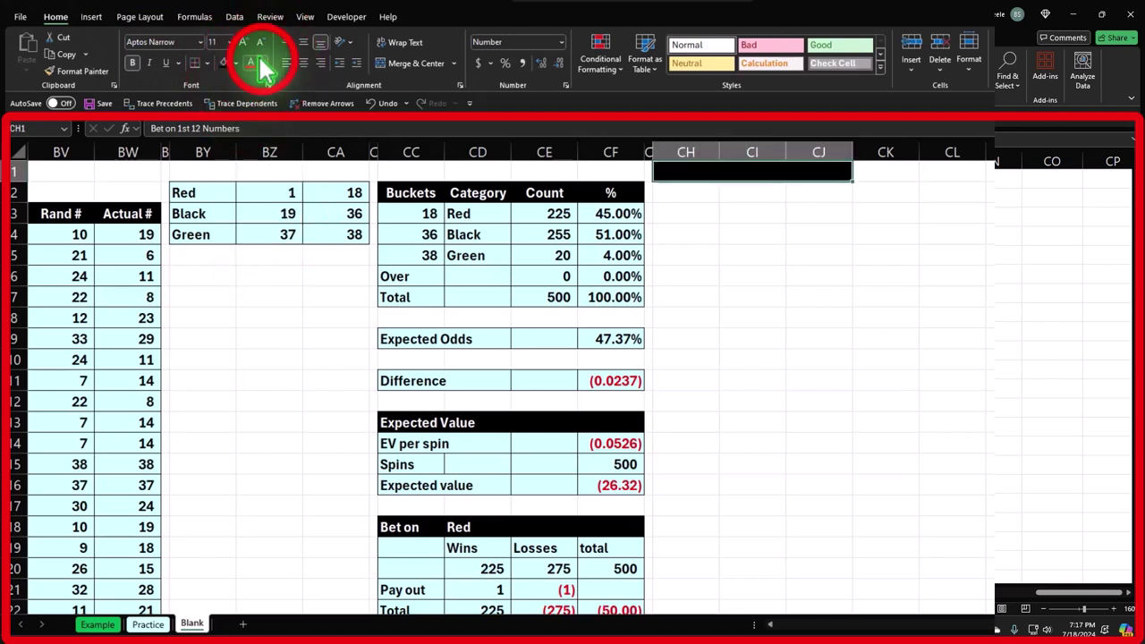
{"action": "left_click", "coordinate": [262, 62]}
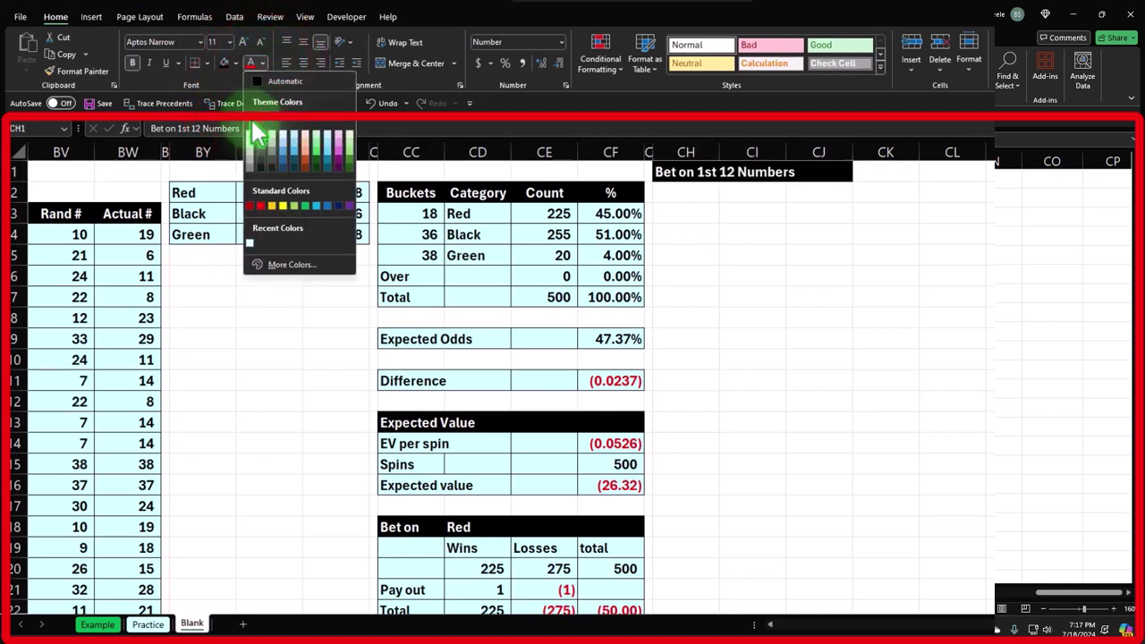
{"action": "left_click", "coordinate": [251, 110]}
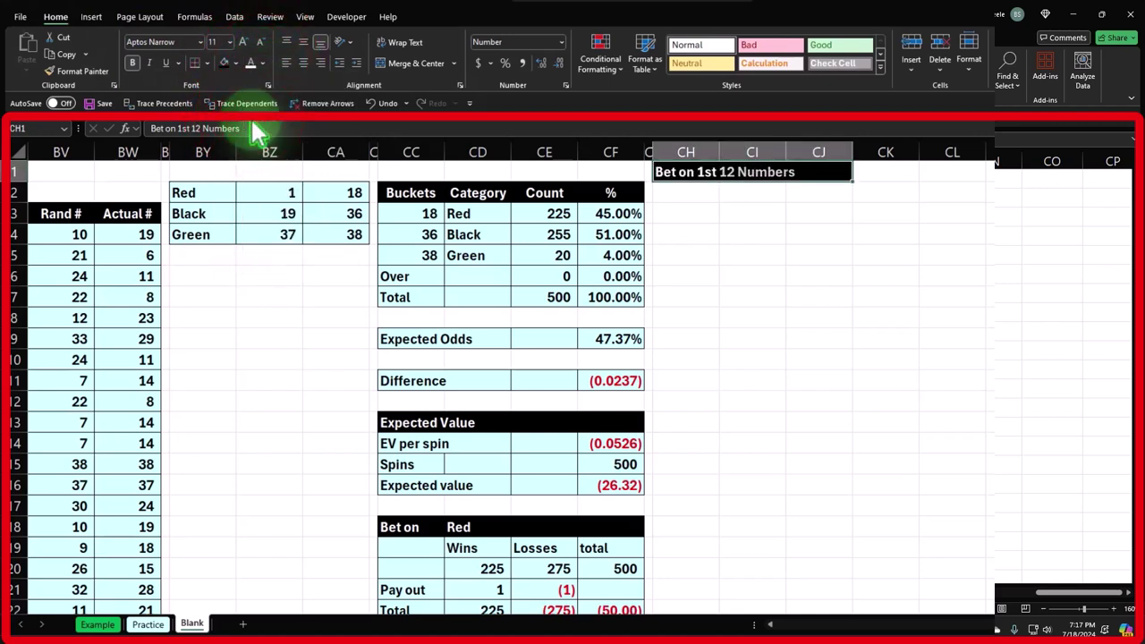
{"action": "left_click", "coordinate": [685, 211]}
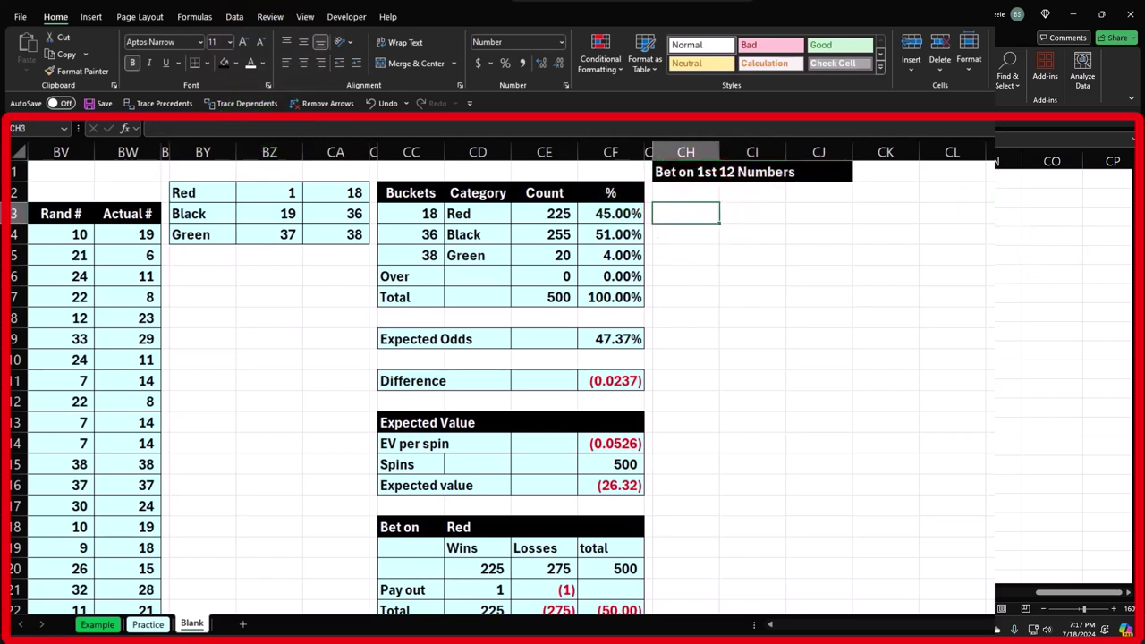
{"action": "type", "text": "Numbers"}
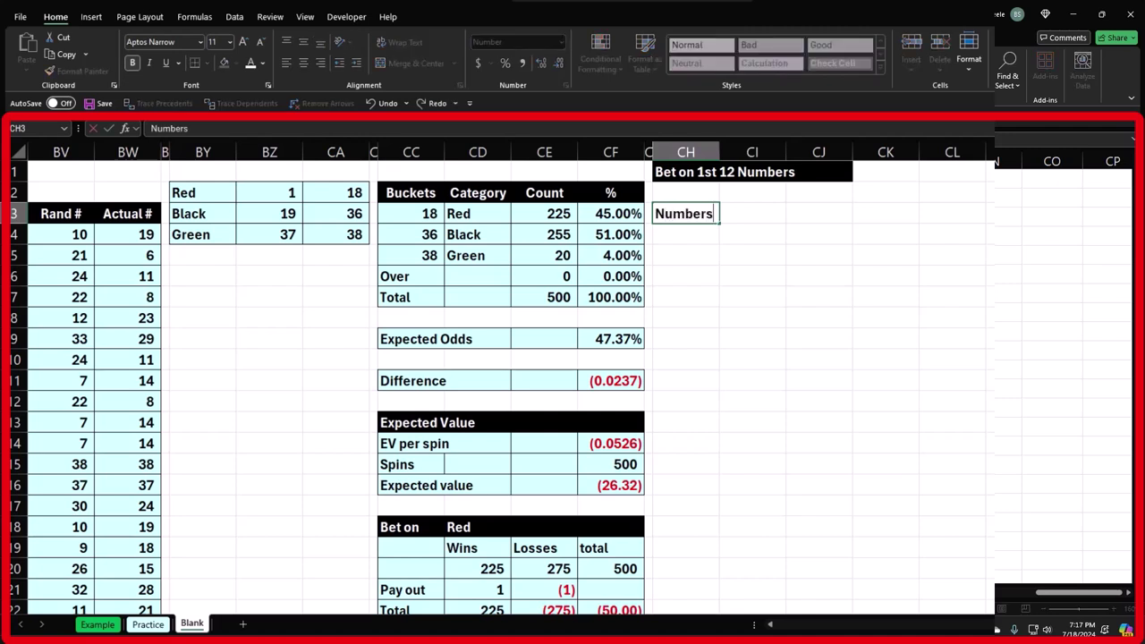
Step: Make the Numbers header black and centered, then fill a series of numbers 1 to 38 below it
{"action": "key", "text": "ctrl+Return"}
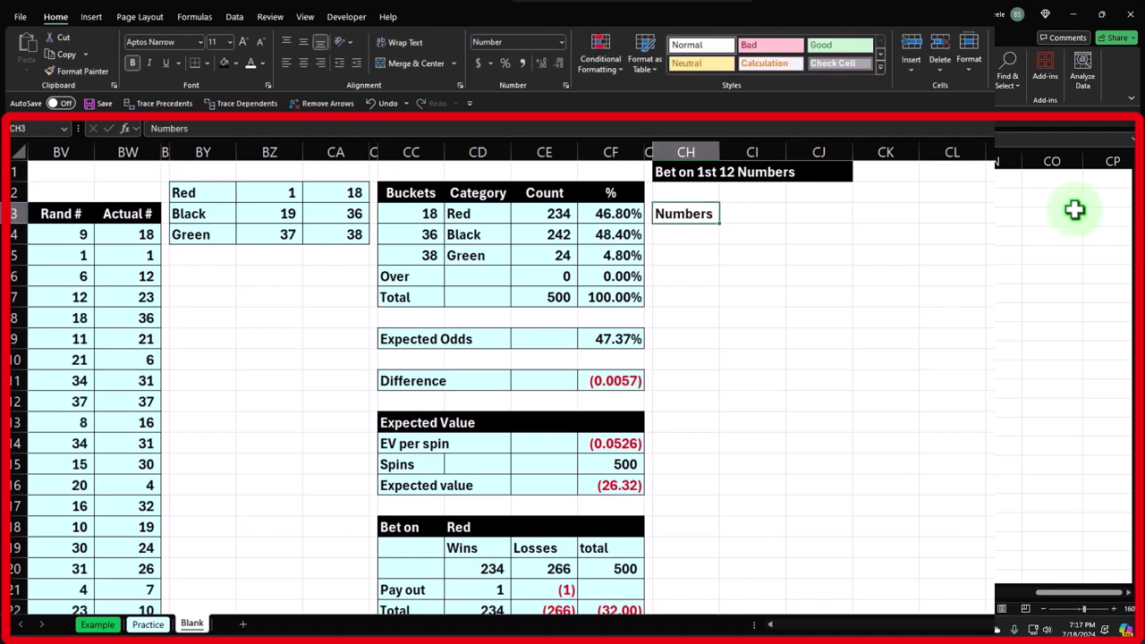
{"action": "left_click", "coordinate": [224, 64]}
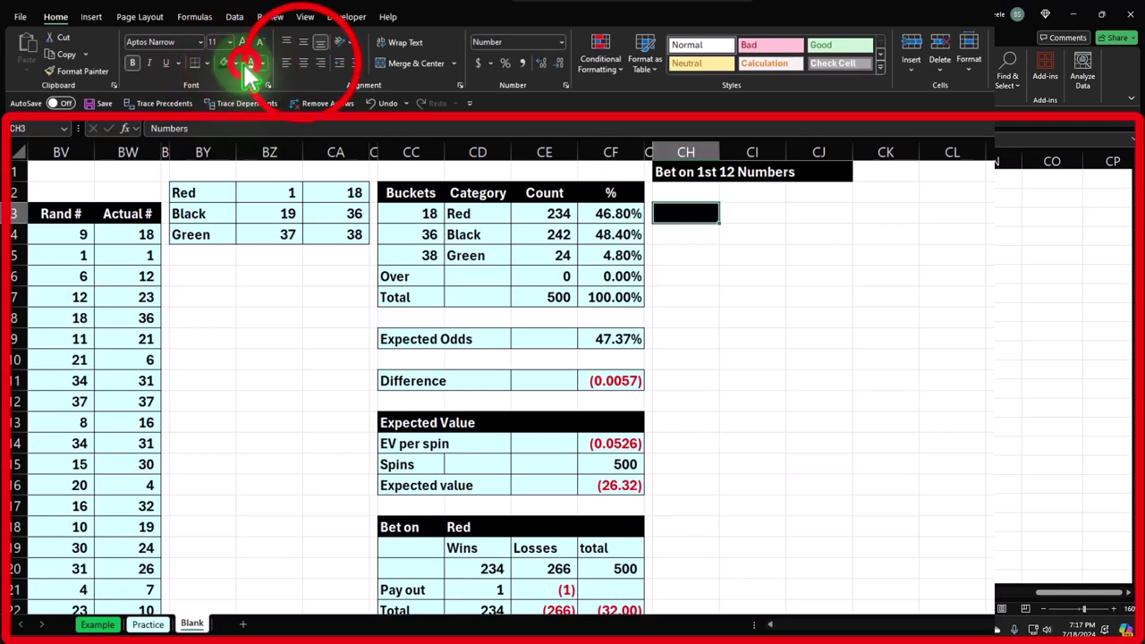
{"action": "left_click", "coordinate": [303, 63]}
{"action": "key", "text": "Down"}
{"action": "type", "text": "1"}
{"action": "key", "text": "Return"}
{"action": "type", "text": "2"}
{"action": "key", "text": "Return"}
{"action": "left_click_drag", "start_coordinate": [698, 223], "coordinate": [691, 376]}
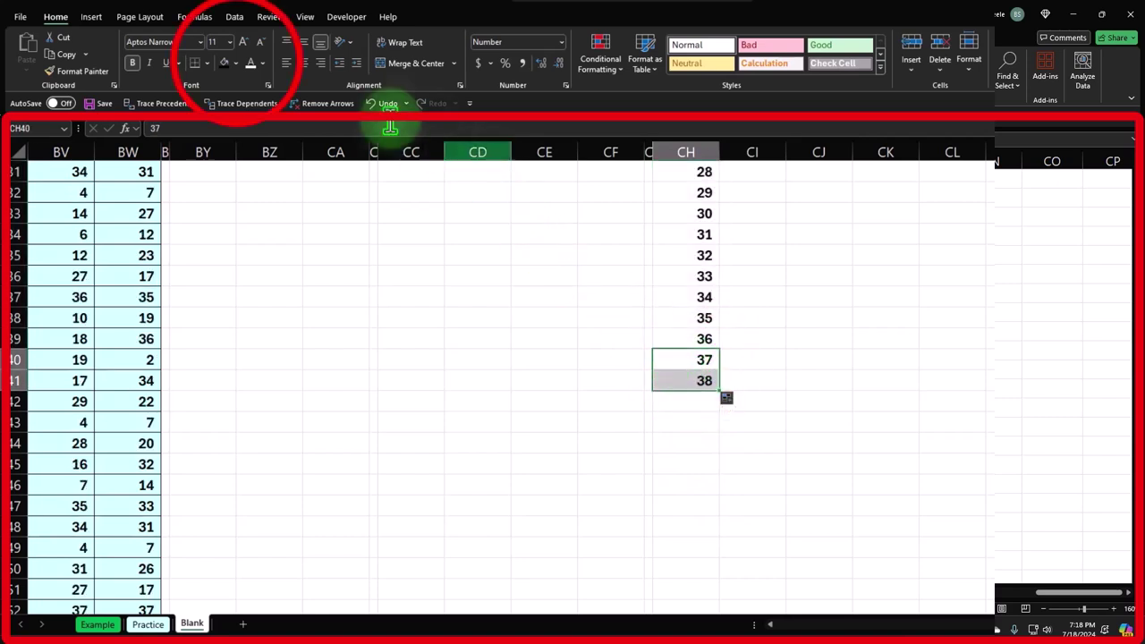
Step: Shade numbers 37 and 38 light green and give the number cells all borders
{"action": "left_click", "coordinate": [235, 63]}
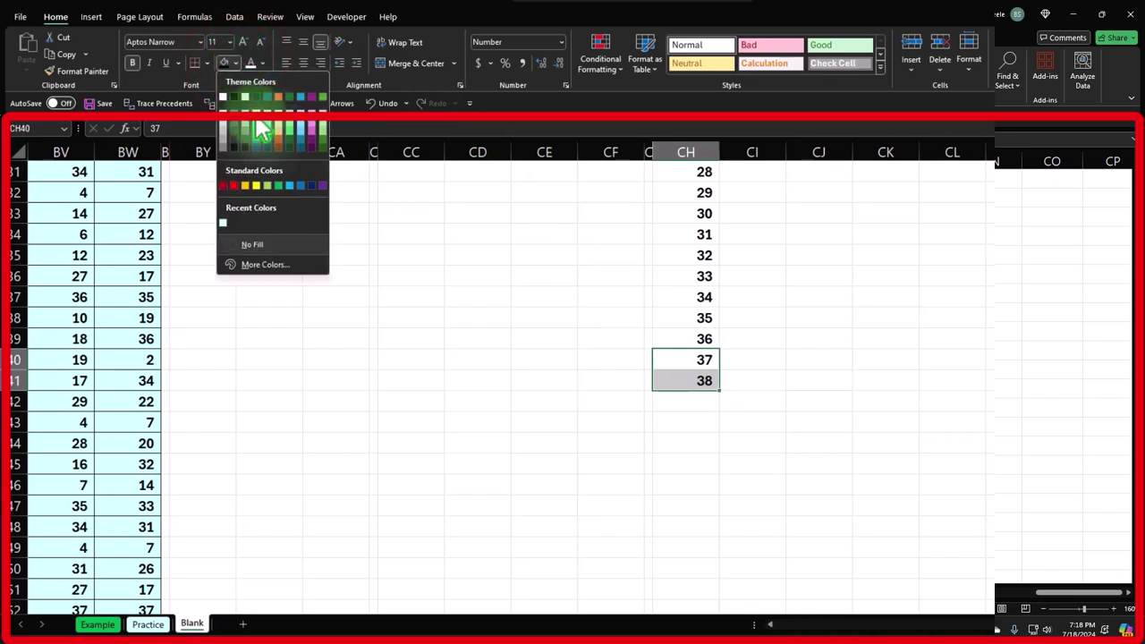
{"action": "left_click", "coordinate": [268, 185]}
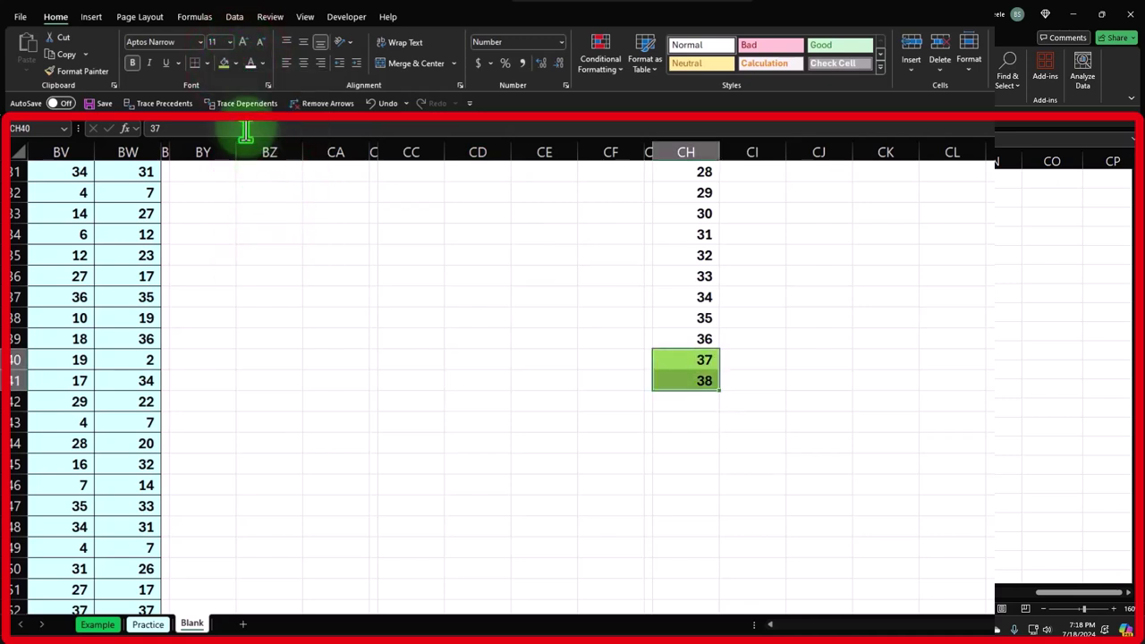
{"action": "left_click", "coordinate": [219, 192]}
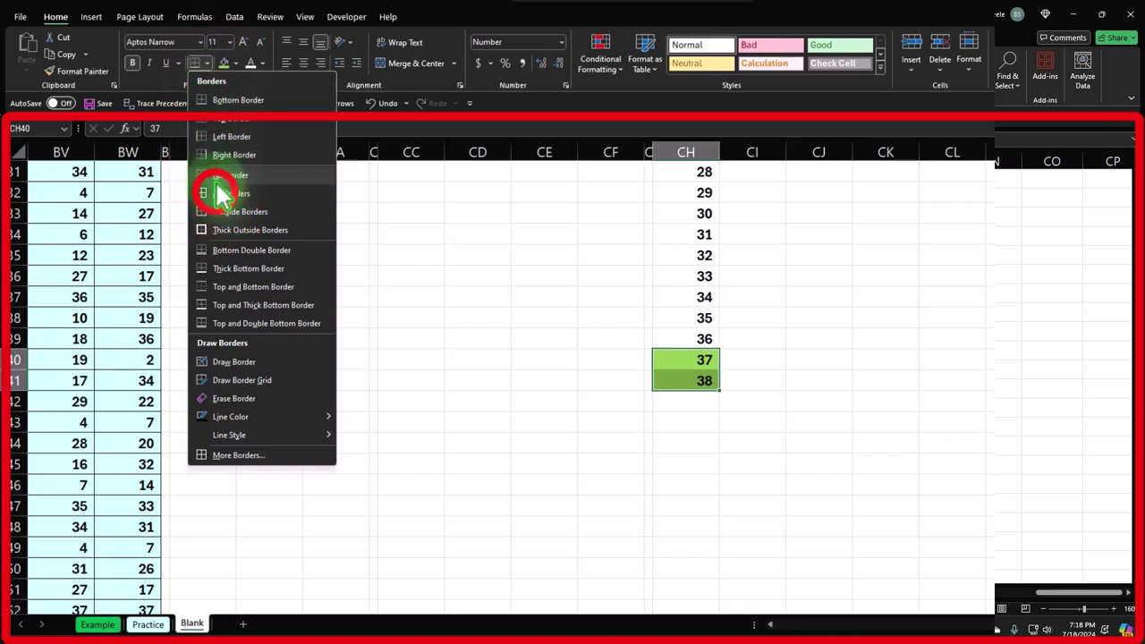
{"action": "left_click", "coordinate": [685, 338]}
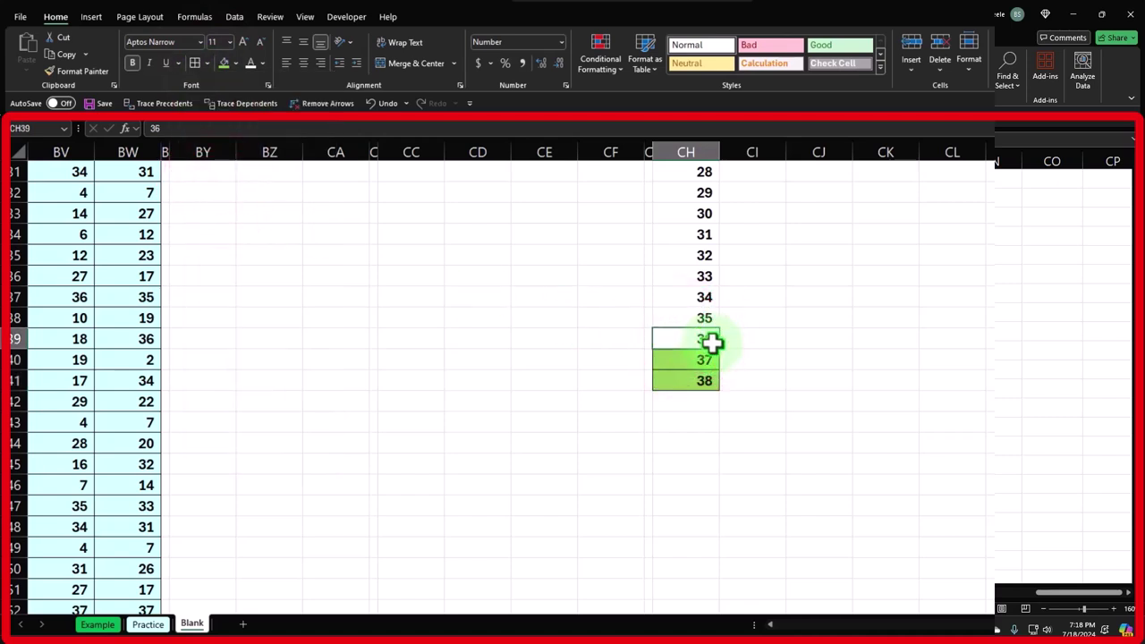
Step: Shade numbers 1 to 36 with a custom pale blue fill
{"action": "key", "text": "ctrl+shift+Up"}
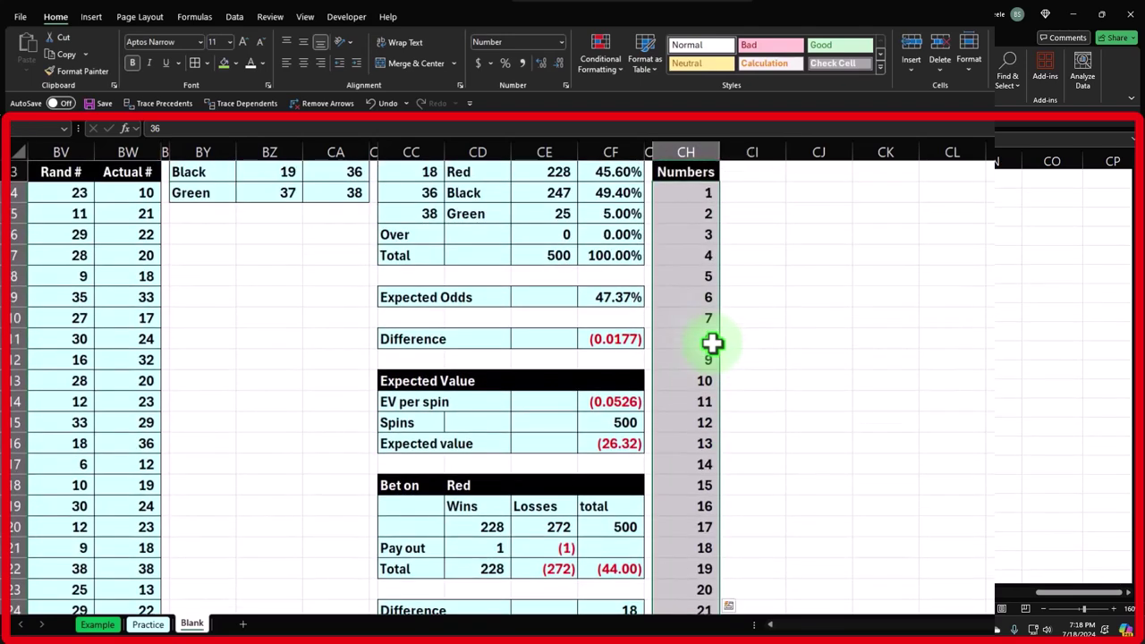
{"action": "left_click", "coordinate": [224, 68]}
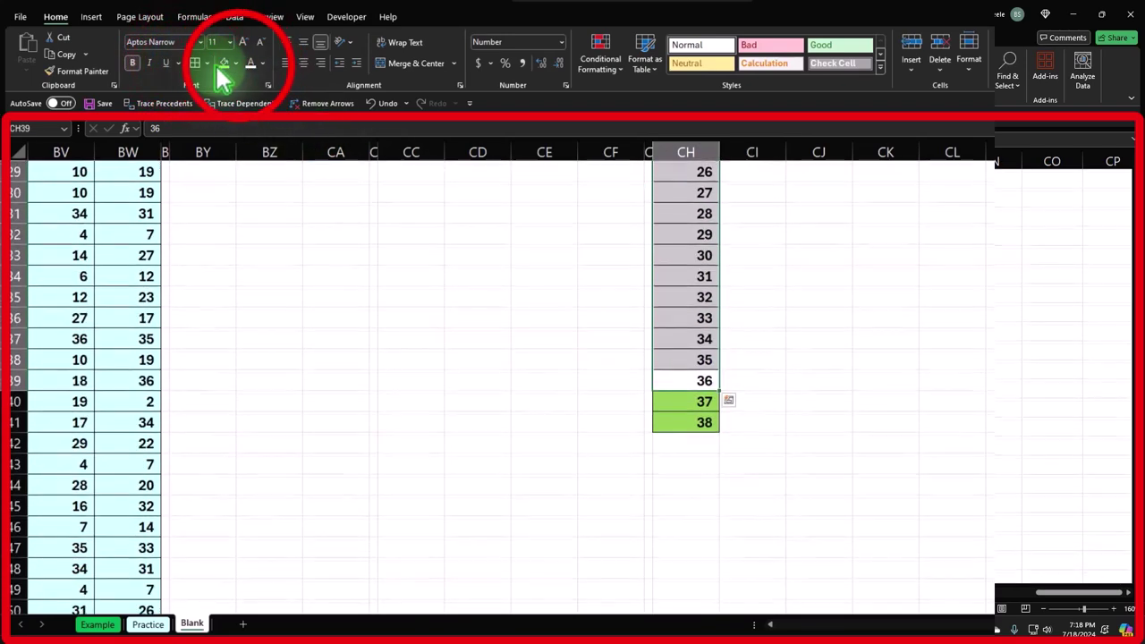
{"action": "left_click", "coordinate": [236, 65]}
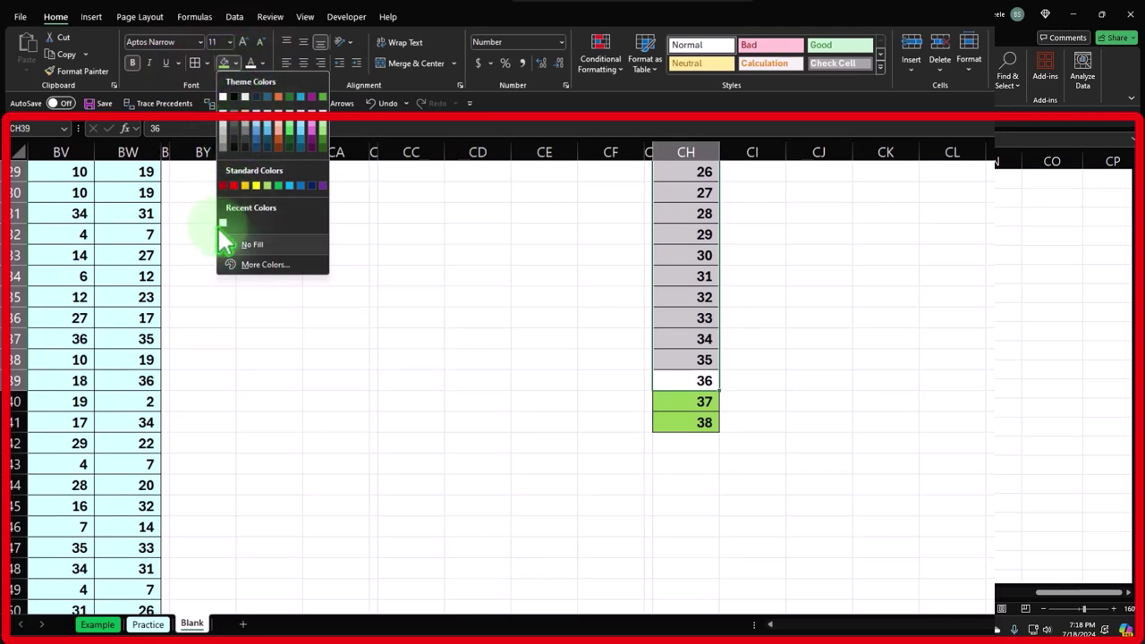
{"action": "left_click", "coordinate": [248, 264]}
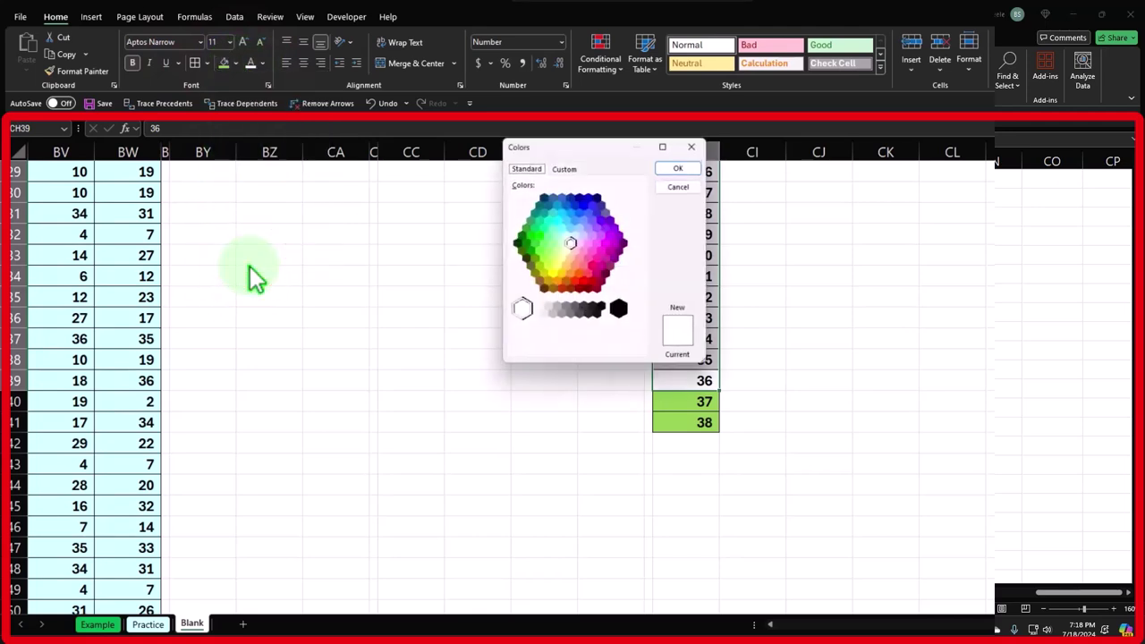
{"action": "left_click", "coordinate": [567, 239]}
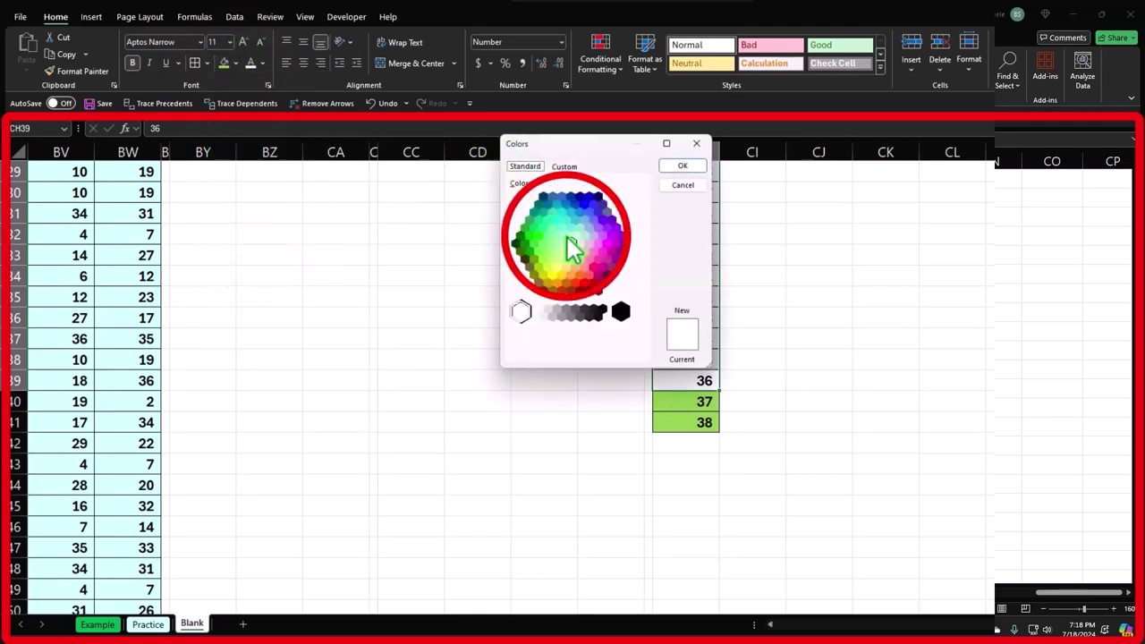
{"action": "left_click", "coordinate": [683, 165]}
{"action": "scroll", "coordinate": [769, 296], "scroll_direction": "up", "scroll_amount": 10}
{"action": "left_click", "coordinate": [767, 224]}
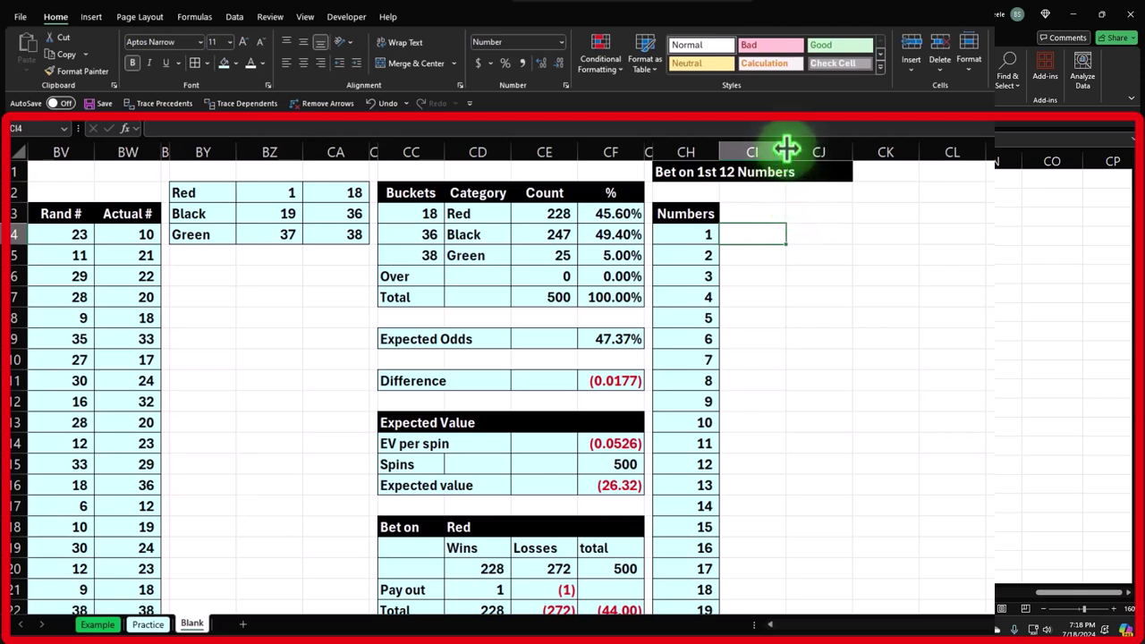
Step: Narrow spacer column CI beside the Numbers list
{"action": "left_click_drag", "start_coordinate": [785, 150], "coordinate": [733, 150]}
{"action": "left_click", "coordinate": [765, 235]}
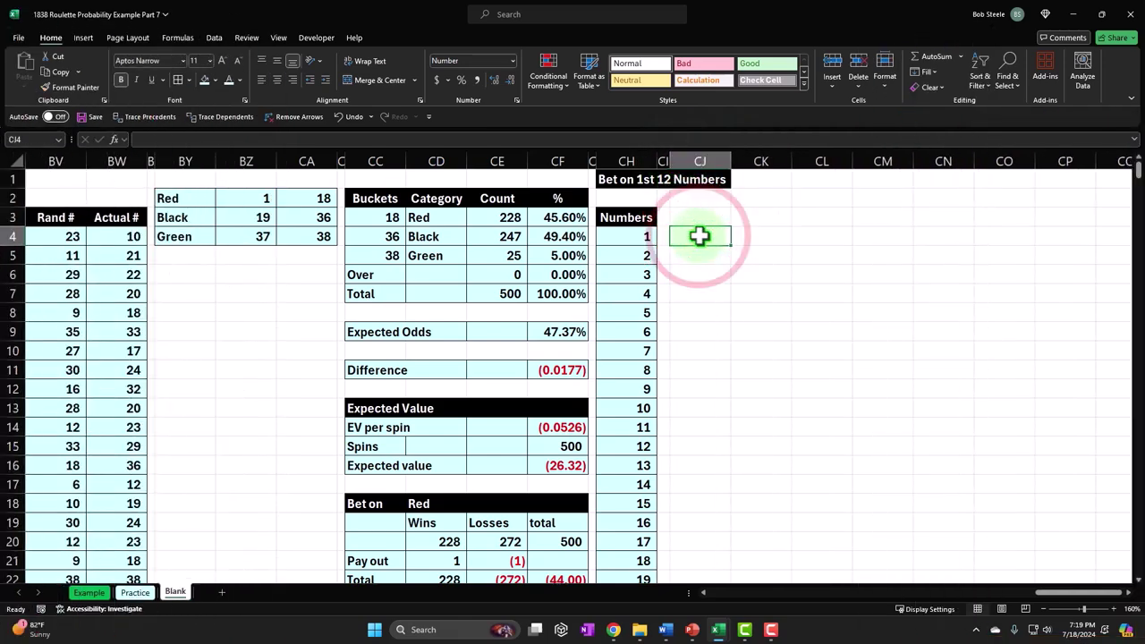
{"action": "scroll", "coordinate": [698, 236], "scroll_direction": "up", "scroll_amount": 2, "text": "ctrl"}
{"action": "left_click", "coordinate": [877, 299]}
{"action": "key", "text": "Right"}
{"action": "key", "text": "Right"}
{"action": "key", "text": "Right"}
{"action": "key", "text": "Right"}
{"action": "key", "text": "Right"}
{"action": "key", "text": "Right"}
{"action": "key", "text": "Right"}
{"action": "key", "text": "Right"}
{"action": "key", "text": "Right"}
{"action": "key", "text": "Right"}
{"action": "key", "text": "Right"}
{"action": "key", "text": "Right"}
{"action": "key", "text": "Right"}
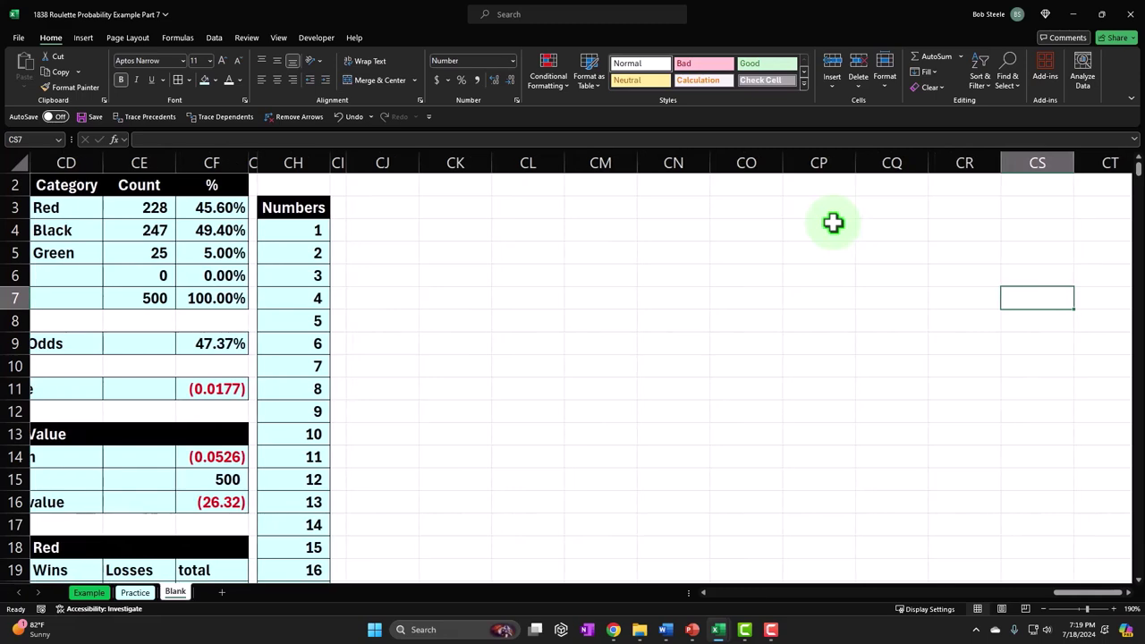
{"action": "key", "text": "Left"}
{"action": "key", "text": "Left"}
{"action": "key", "text": "Left"}
{"action": "key", "text": "Left"}
{"action": "key", "text": "Left"}
{"action": "key", "text": "Left"}
{"action": "key", "text": "Left"}
{"action": "key", "text": "Left"}
{"action": "key", "text": "Left"}
{"action": "key", "text": "Left"}
{"action": "key", "text": "Left"}
{"action": "key", "text": "Left"}
{"action": "key", "text": "Left"}
{"action": "key", "text": "Left"}
{"action": "key", "text": "Left"}
{"action": "key", "text": "Left"}
{"action": "key", "text": "Left"}
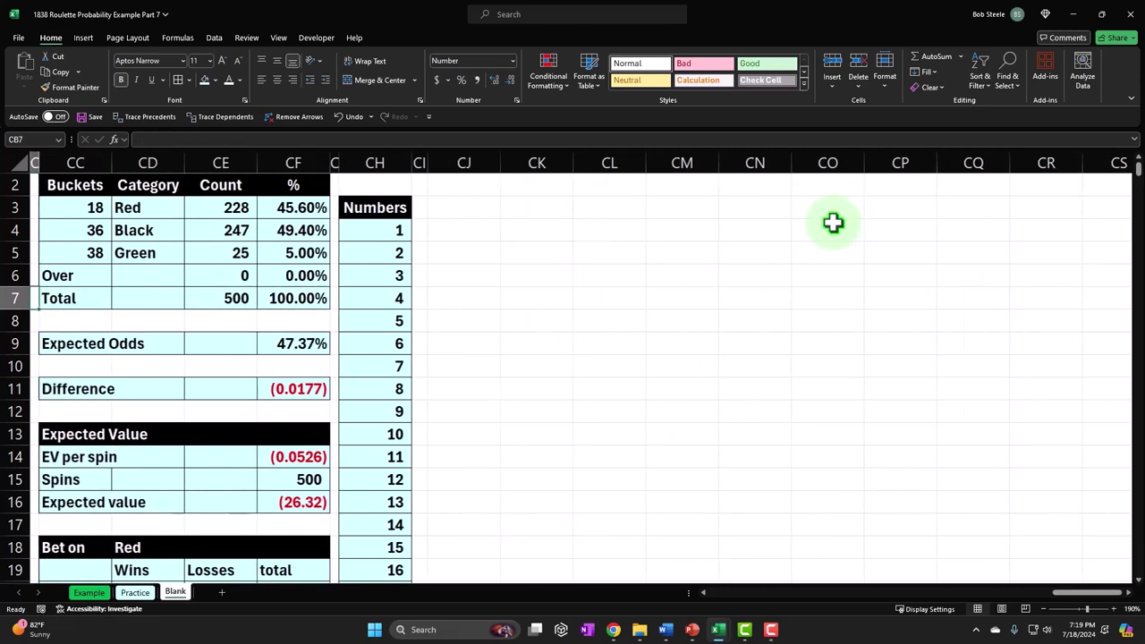
{"action": "key", "text": "Left"}
{"action": "key", "text": "Left"}
Step: Add a Bucket 1 row spanning 1 to 12
{"action": "left_click", "coordinate": [621, 199]}
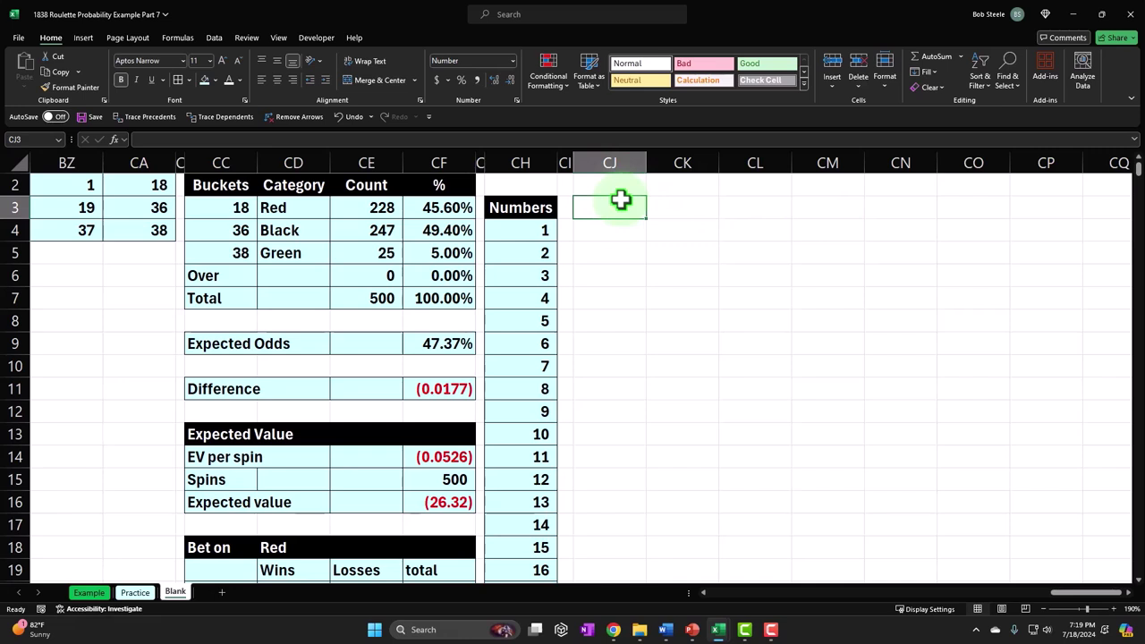
{"action": "type", "text": "Bucket 1"}
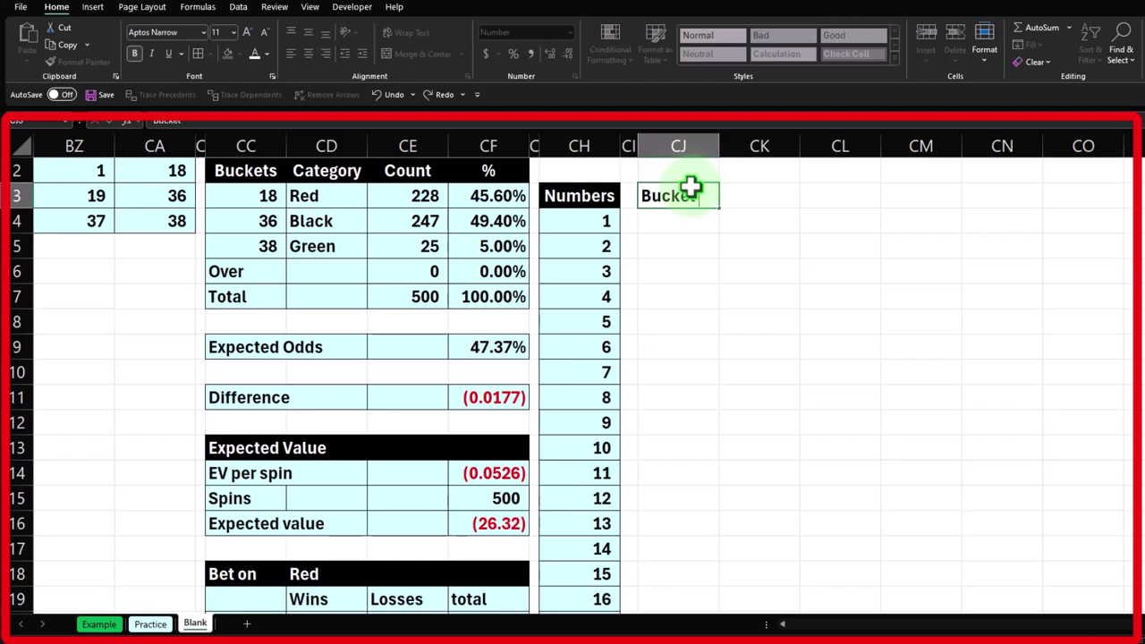
{"action": "key", "text": "Tab"}
{"action": "type", "text": "1"}
{"action": "key", "text": "Tab"}
{"action": "type", "text": "12"}
{"action": "key", "text": "Return"}
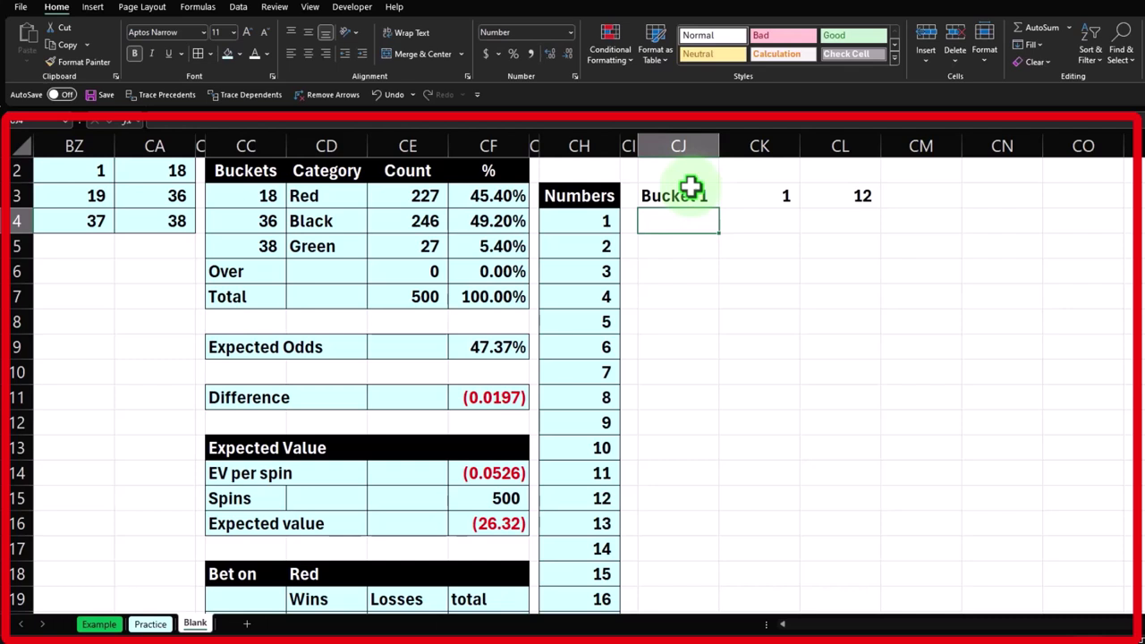
Step: Add Bucket 2 starting at 13, with end formula start+12-1 giving 24
{"action": "type", "text": "Bucket "}
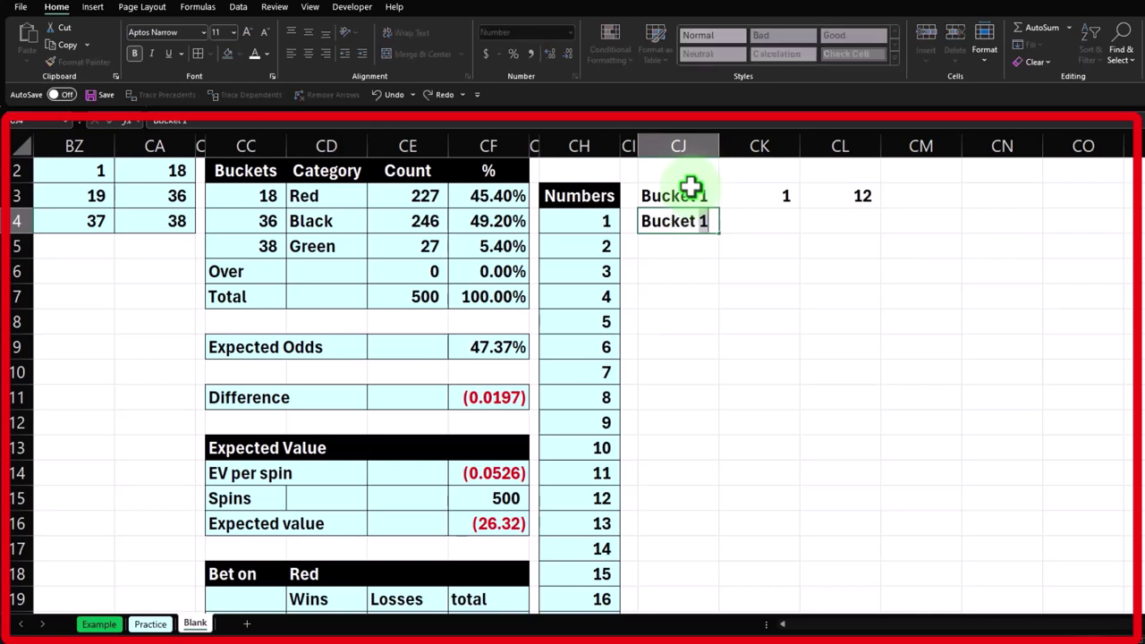
{"action": "type", "text": "2"}
{"action": "key", "text": "Tab"}
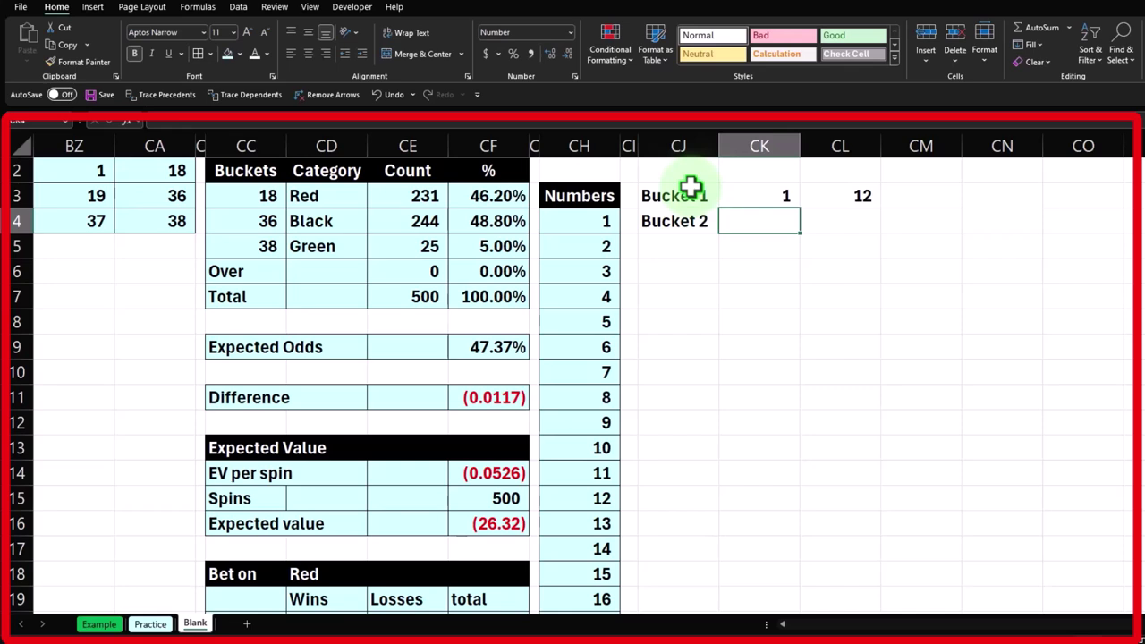
{"action": "type", "text": "13"}
{"action": "key", "text": "Return"}
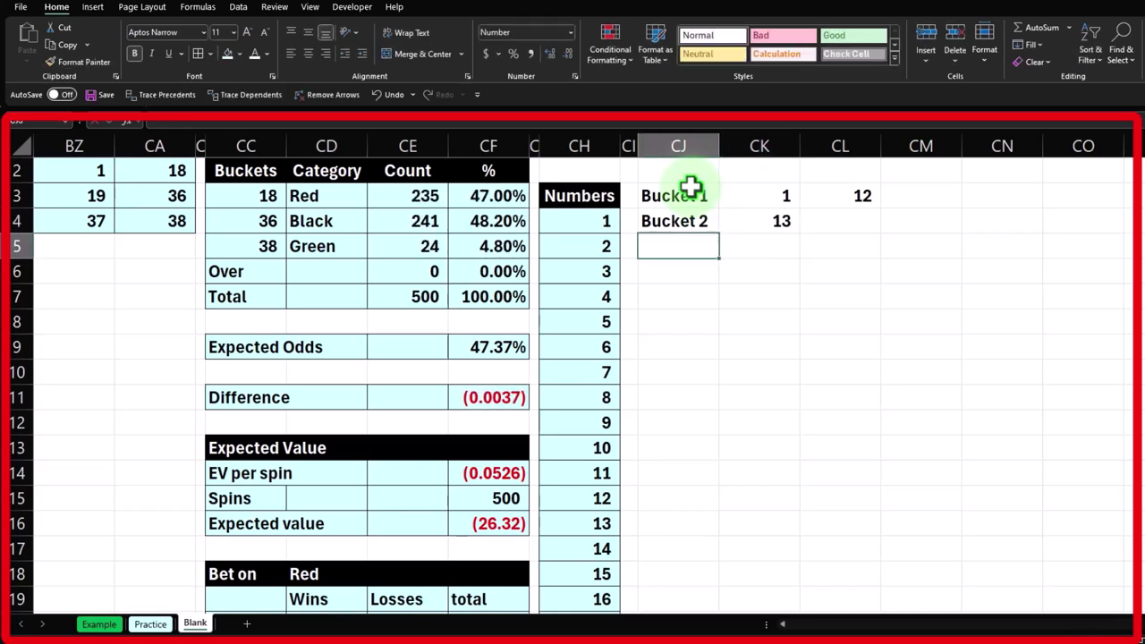
{"action": "key", "text": "Right"}
{"action": "key", "text": "Up"}
{"action": "key", "text": "Right"}
{"action": "type", "text": "="}
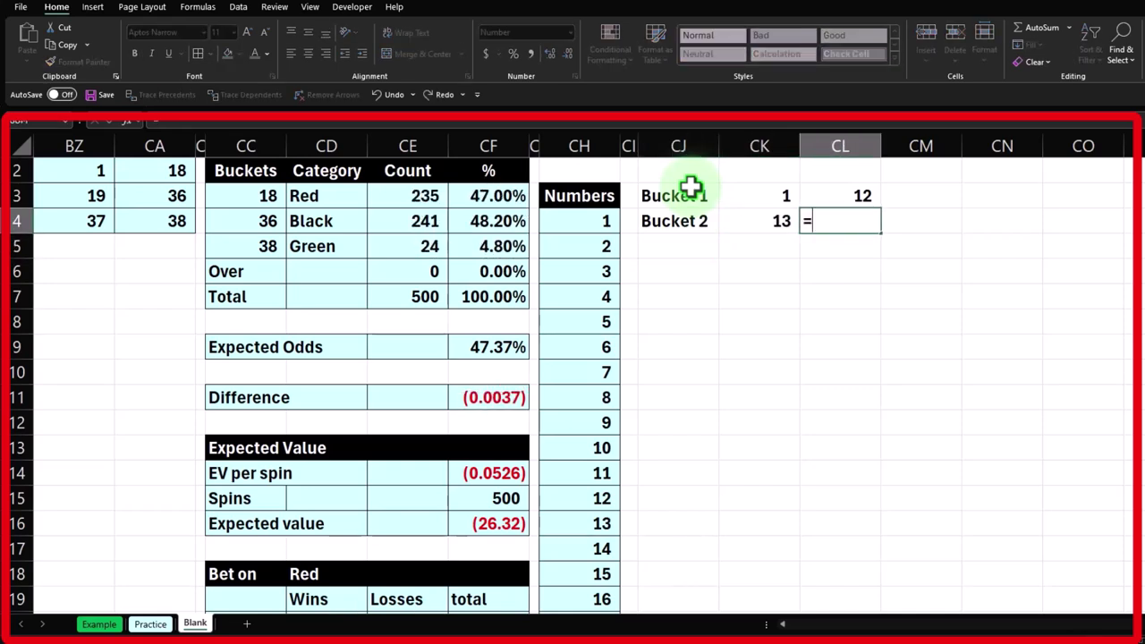
{"action": "key", "text": "Left"}
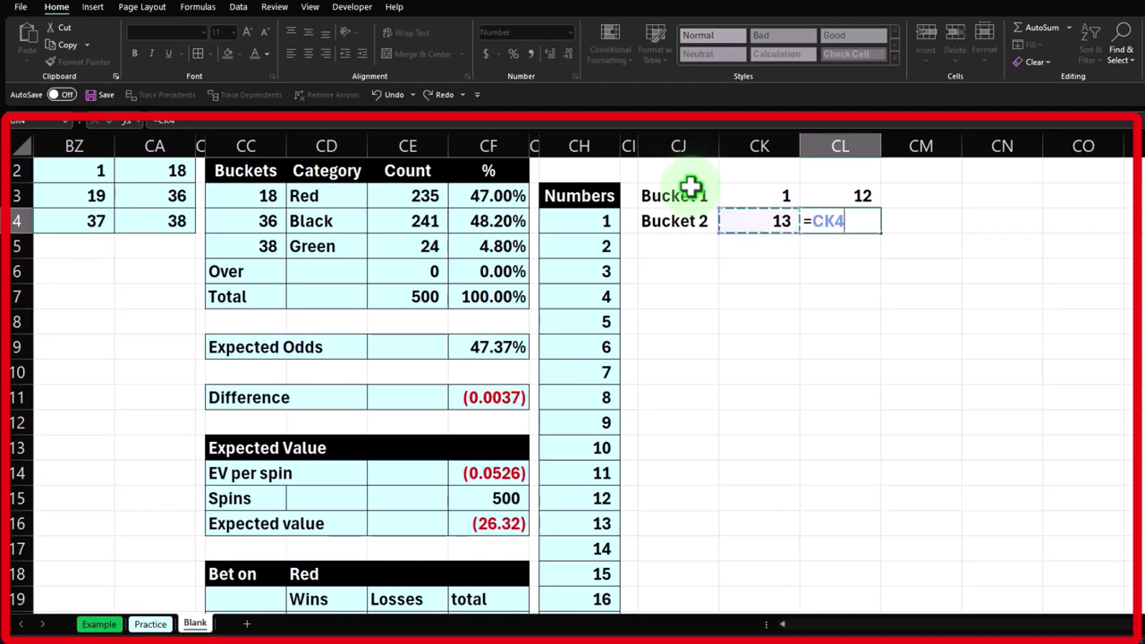
{"action": "type", "text": "+12-1"}
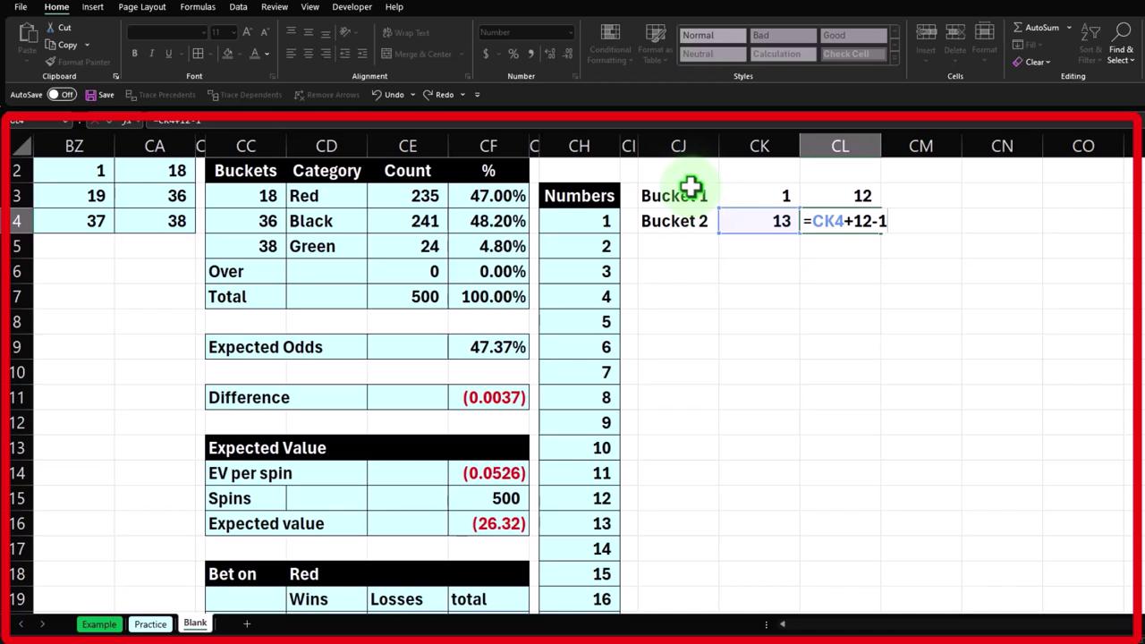
{"action": "key", "text": "Return"}
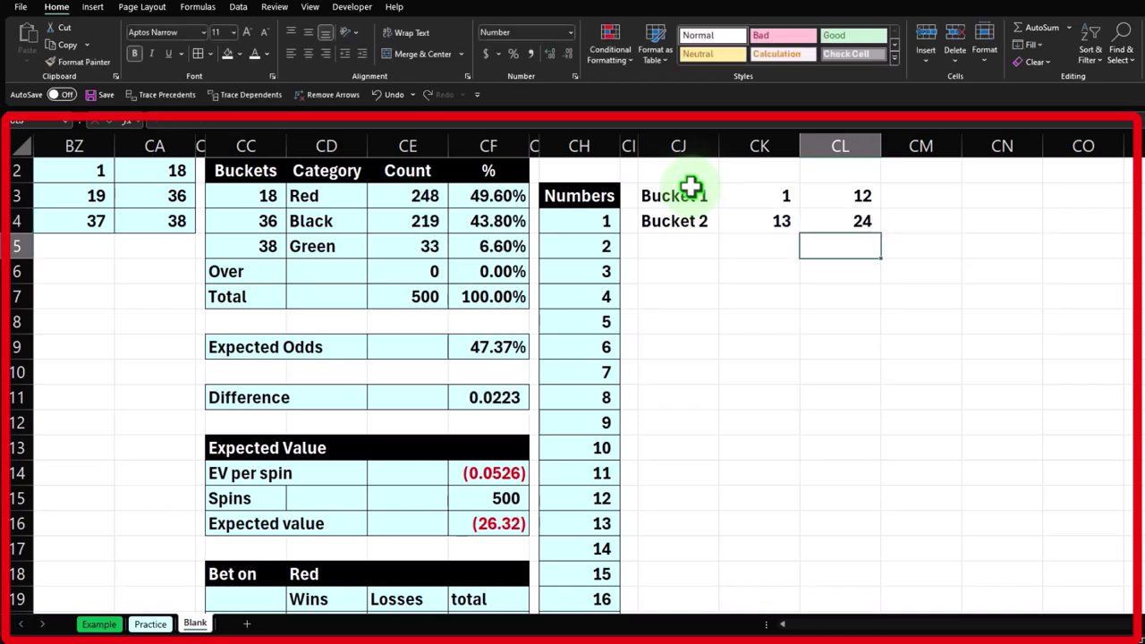
Step: Add Bucket 3 with start formula previous end+1 (25) and end formula start+12-1 (36)
{"action": "key", "text": "Left"}
{"action": "key", "text": "Left"}
{"action": "type", "text": "B"}
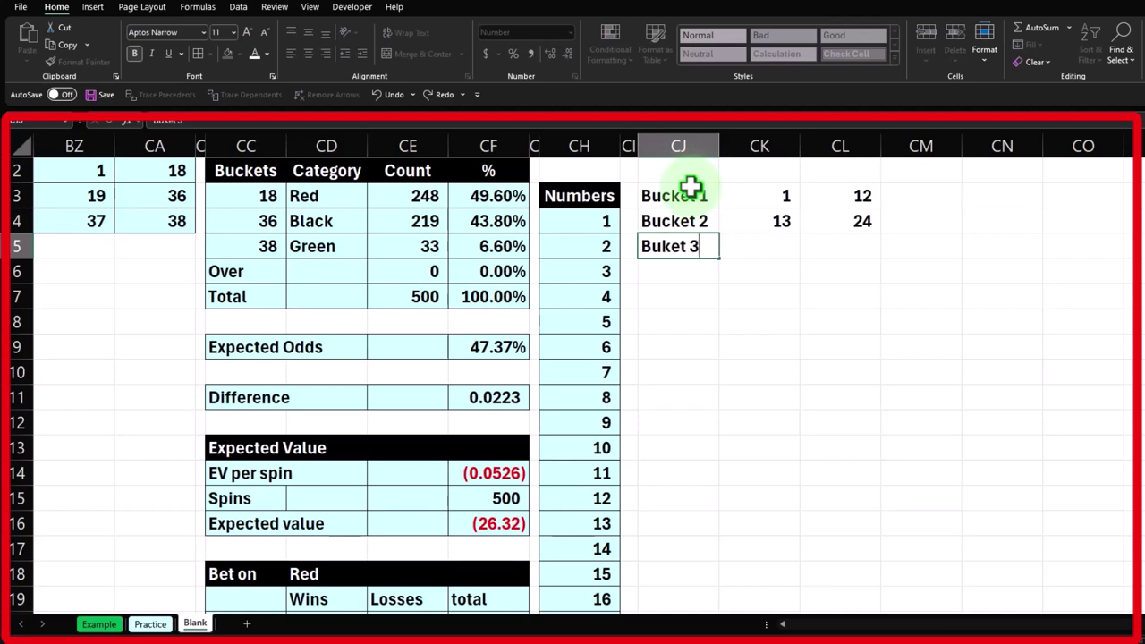
{"action": "key", "text": "Tab"}
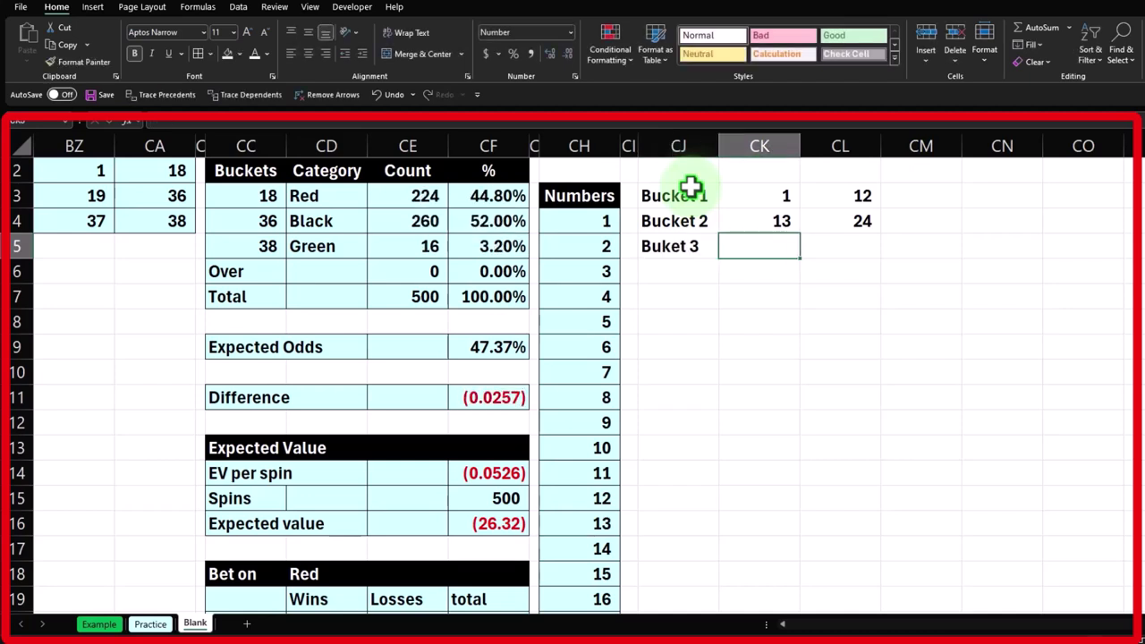
{"action": "type", "text": "="}
{"action": "key", "text": "Right"}
{"action": "key", "text": "Up"}
{"action": "type", "text": "+1"}
{"action": "key", "text": "Return"}
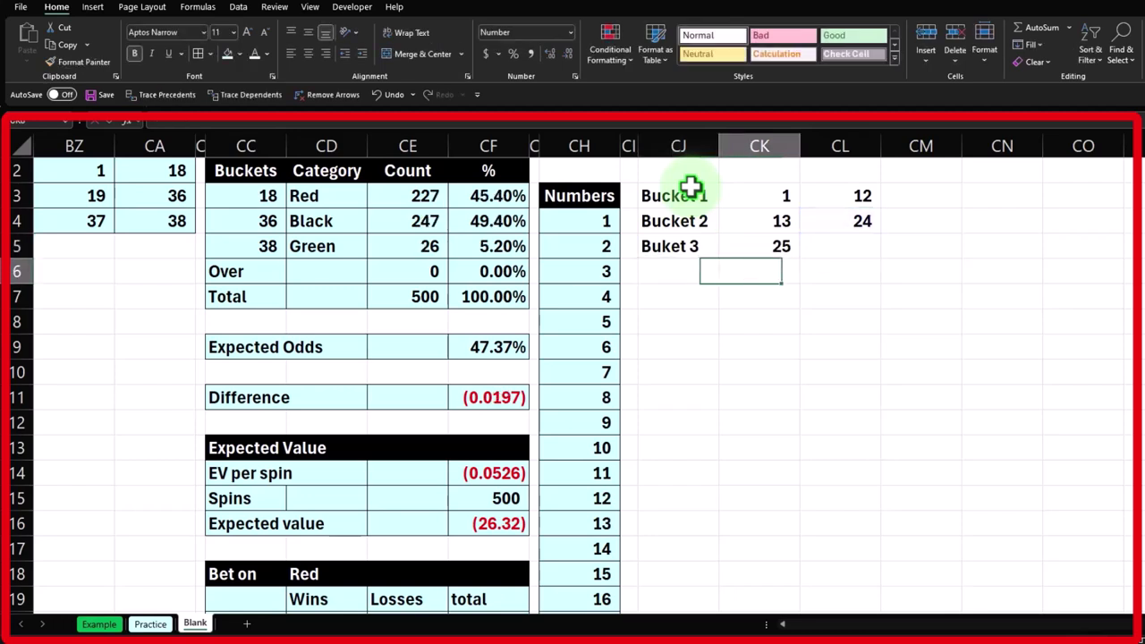
{"action": "key", "text": "Right"}
{"action": "key", "text": "Right"}
{"action": "key", "text": "Up"}
{"action": "type", "text": "="}
{"action": "key", "text": "Left"}
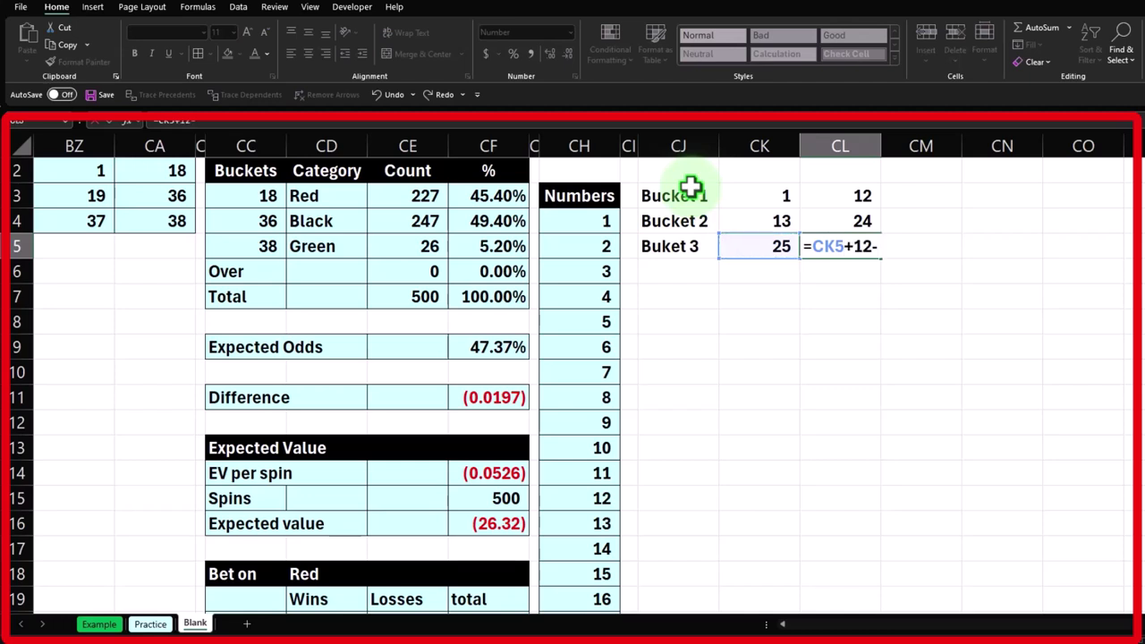
{"action": "type", "text": "+12-1"}
{"action": "key", "text": "Return"}
{"action": "key", "text": "Up"}
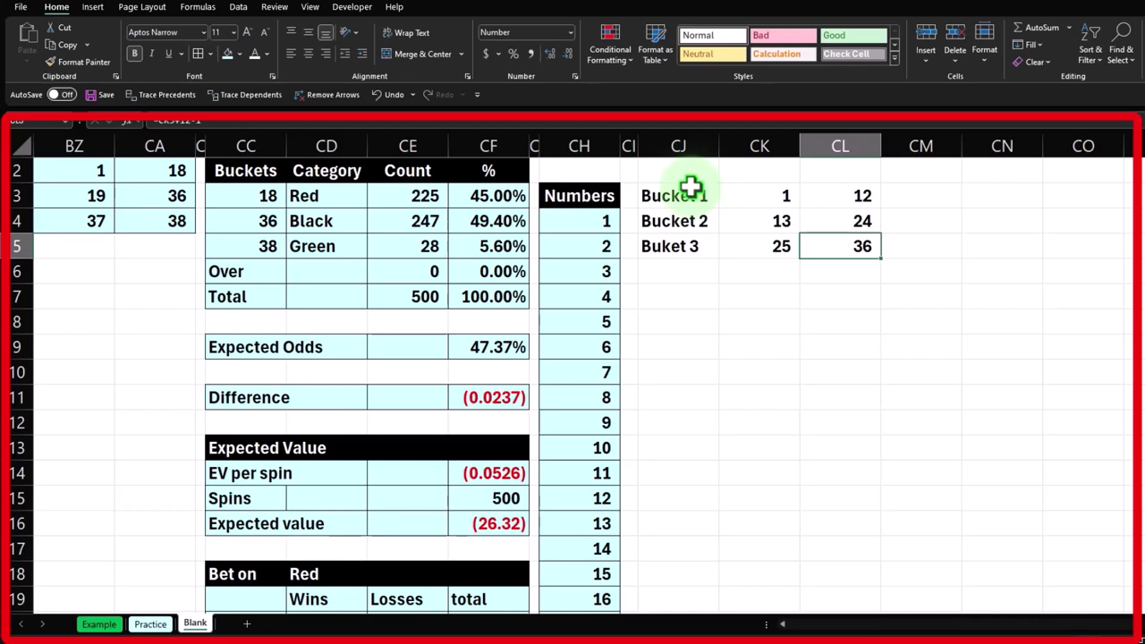
Step: Add Bucket 4 with start formula 36+1 giving 37 and end number 38
{"action": "key", "text": "Down"}
{"action": "key", "text": "Left"}
{"action": "key", "text": "Left"}
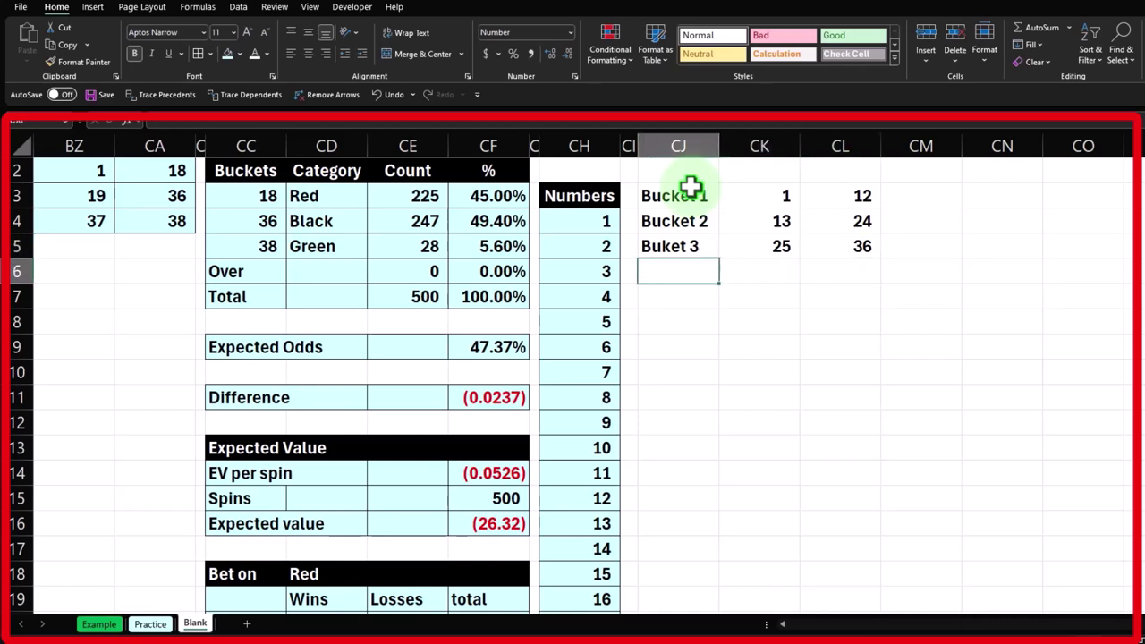
{"action": "type", "text": "Bucket 4"}
{"action": "key", "text": "Tab"}
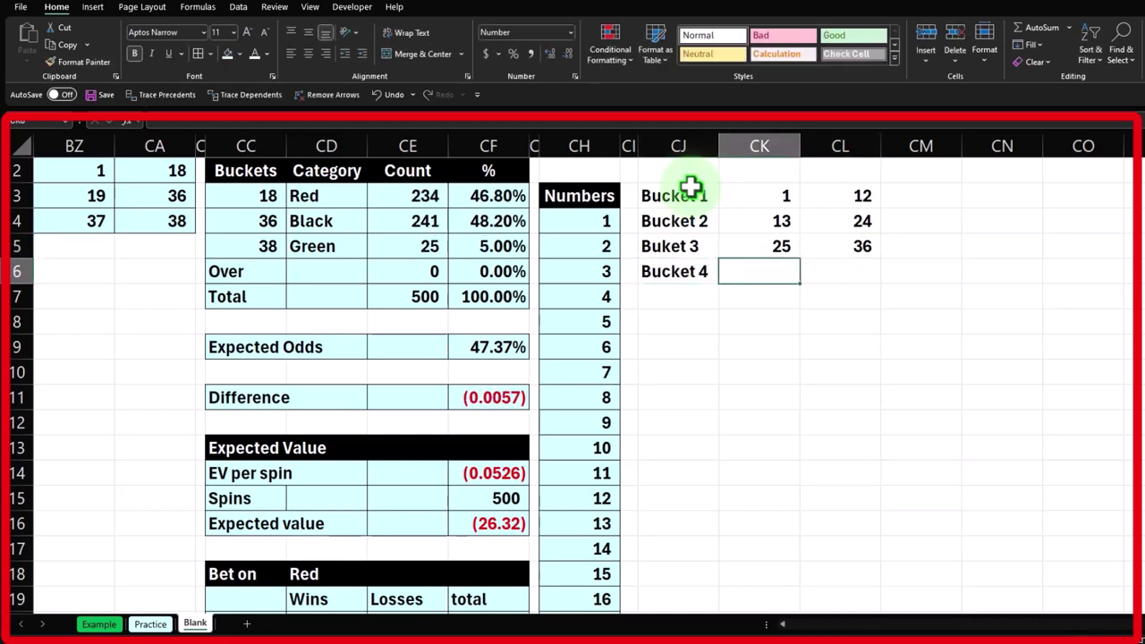
{"action": "type", "text": "+"}
{"action": "key", "text": "Right"}
{"action": "key", "text": "Up"}
{"action": "type", "text": "+1"}
{"action": "key", "text": "Return"}
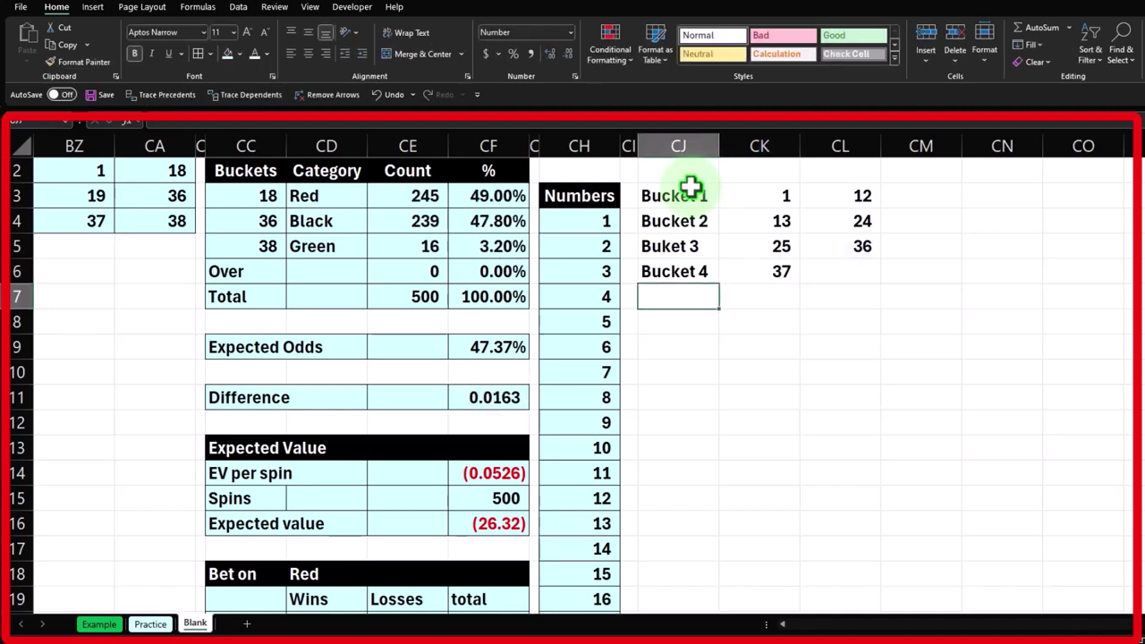
{"action": "key", "text": "Right"}
{"action": "key", "text": "Up"}
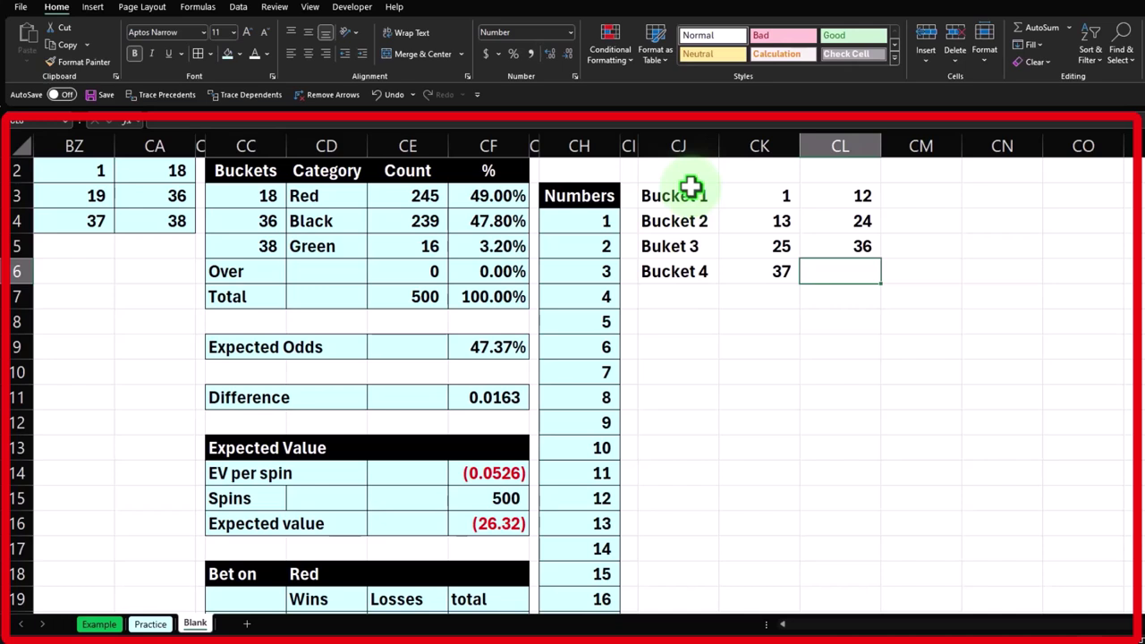
{"action": "type", "text": "38"}
{"action": "key", "text": "Return"}
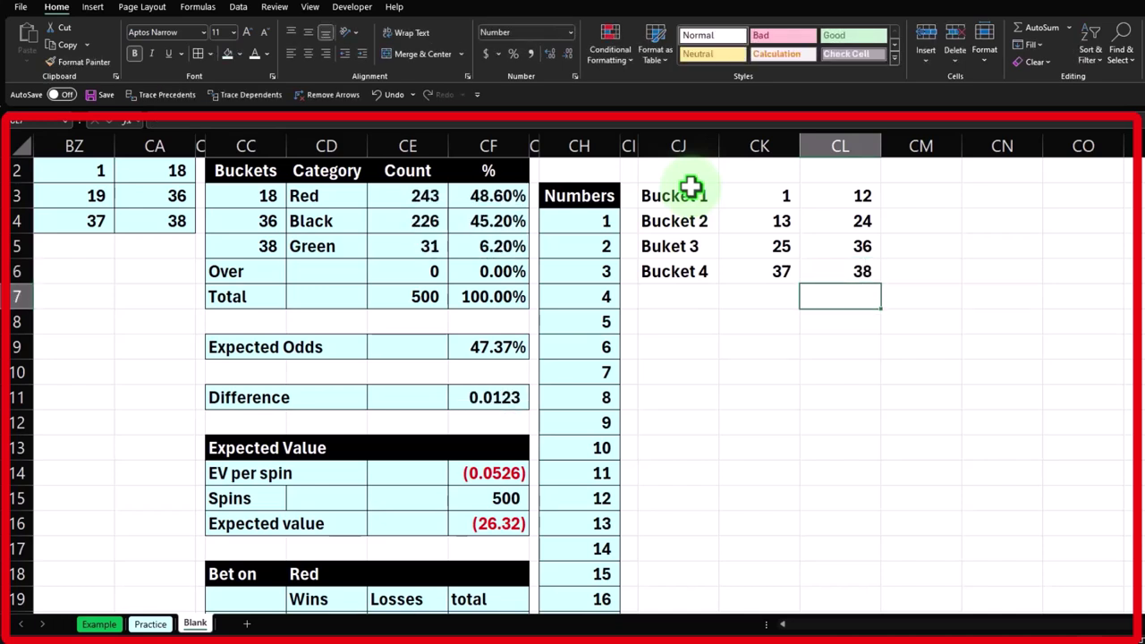
Step: Give the bucket table CJ3:CL6 all borders and a light-cyan fill
{"action": "left_click", "coordinate": [661, 246]}
{"action": "left_click", "coordinate": [671, 261]}
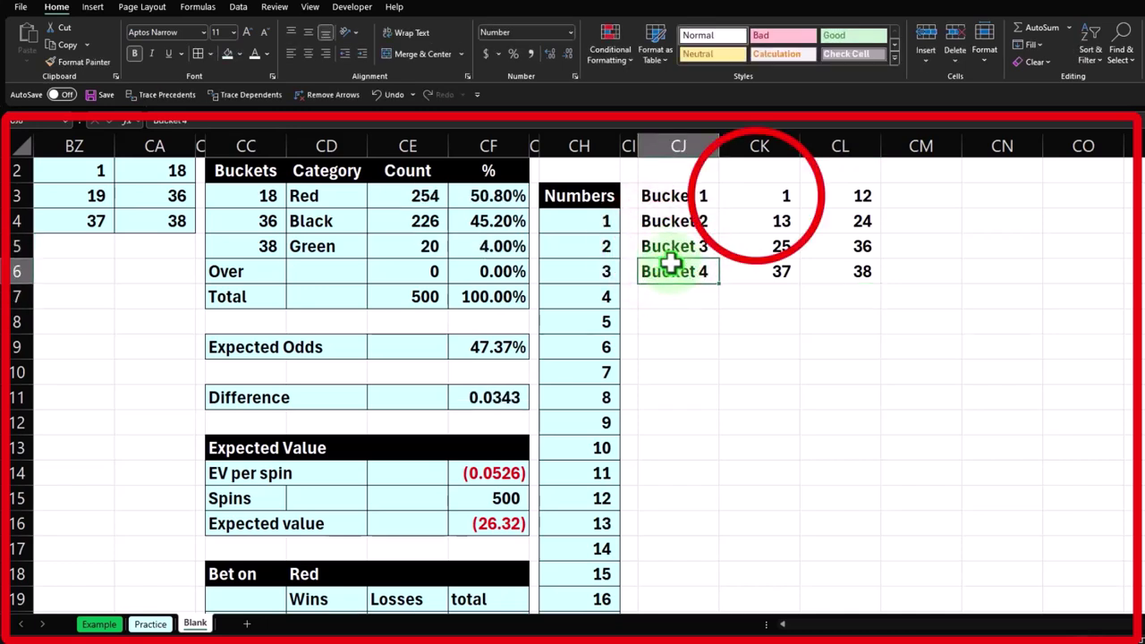
{"action": "left_click_drag", "start_coordinate": [757, 201], "coordinate": [827, 188]}
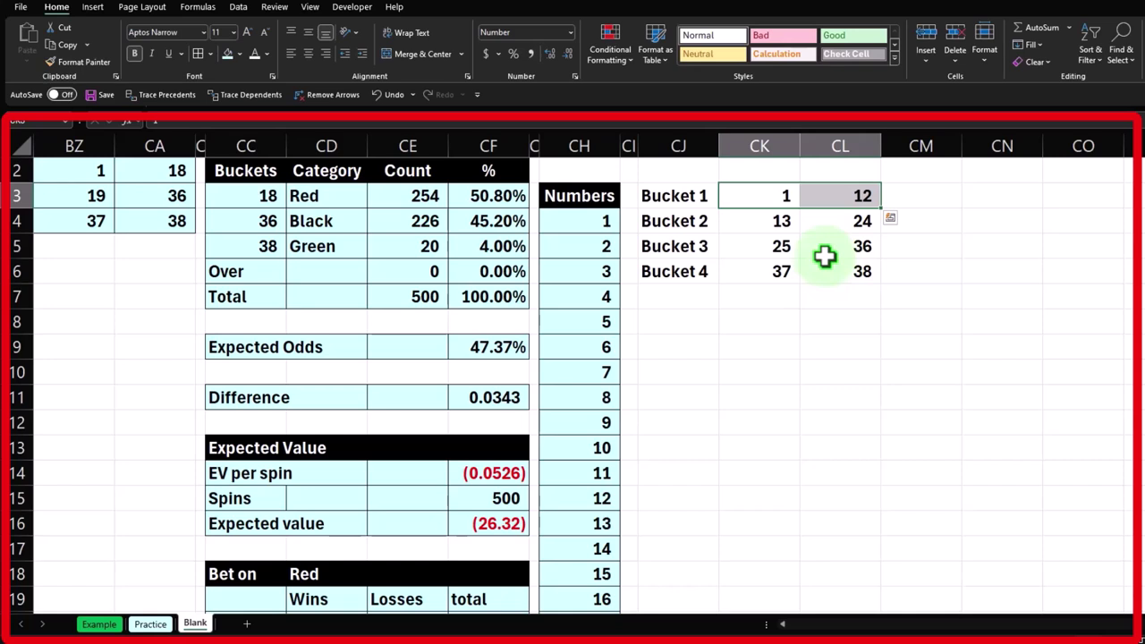
{"action": "left_click_drag", "start_coordinate": [777, 220], "coordinate": [851, 272]}
{"action": "left_click", "coordinate": [852, 271]}
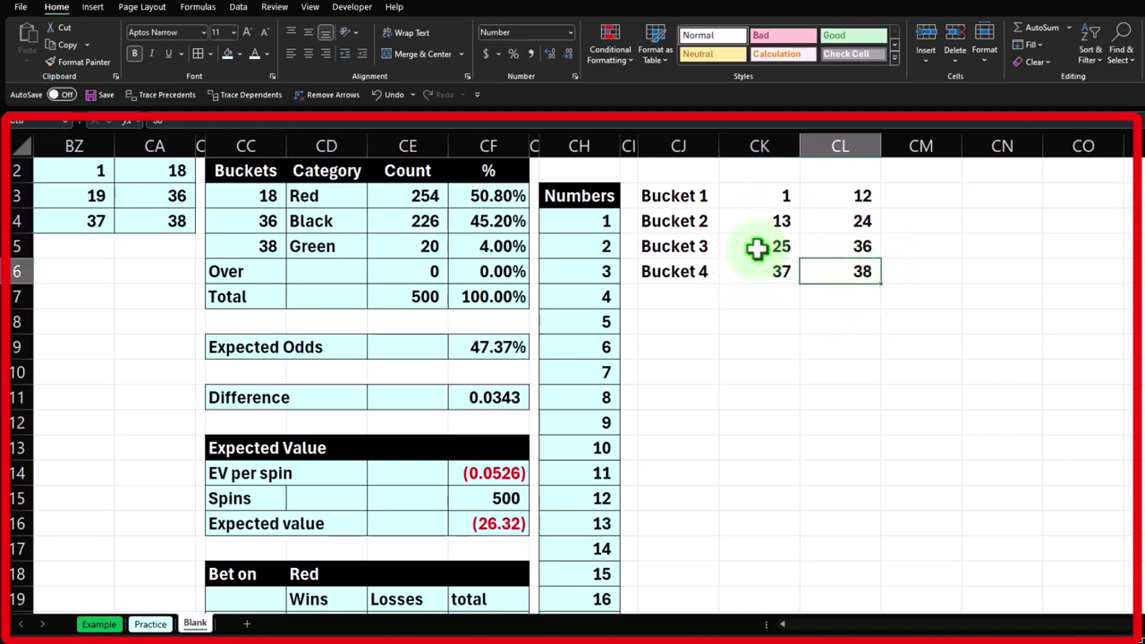
{"action": "left_click_drag", "start_coordinate": [756, 249], "coordinate": [820, 247]}
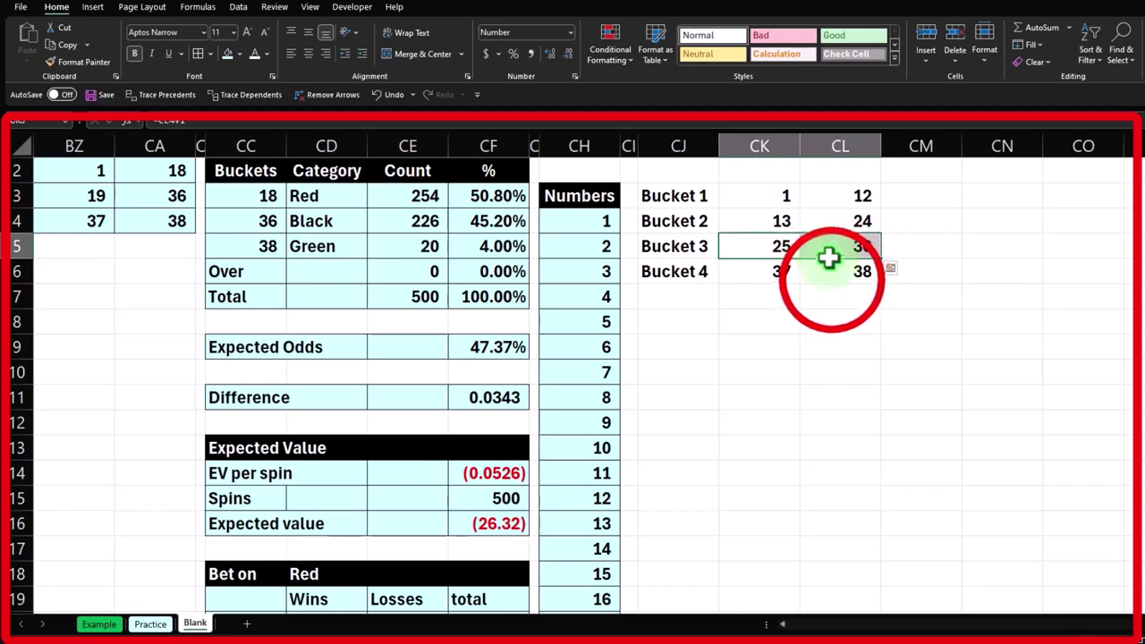
{"action": "left_click", "coordinate": [830, 279]}
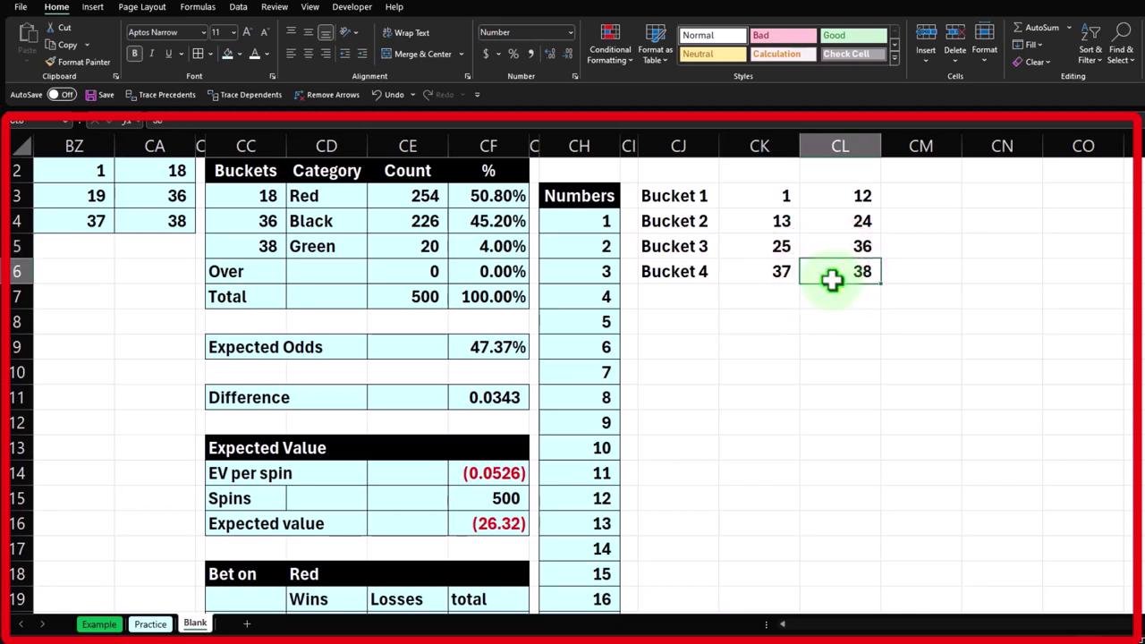
{"action": "left_click_drag", "start_coordinate": [685, 194], "coordinate": [822, 262]}
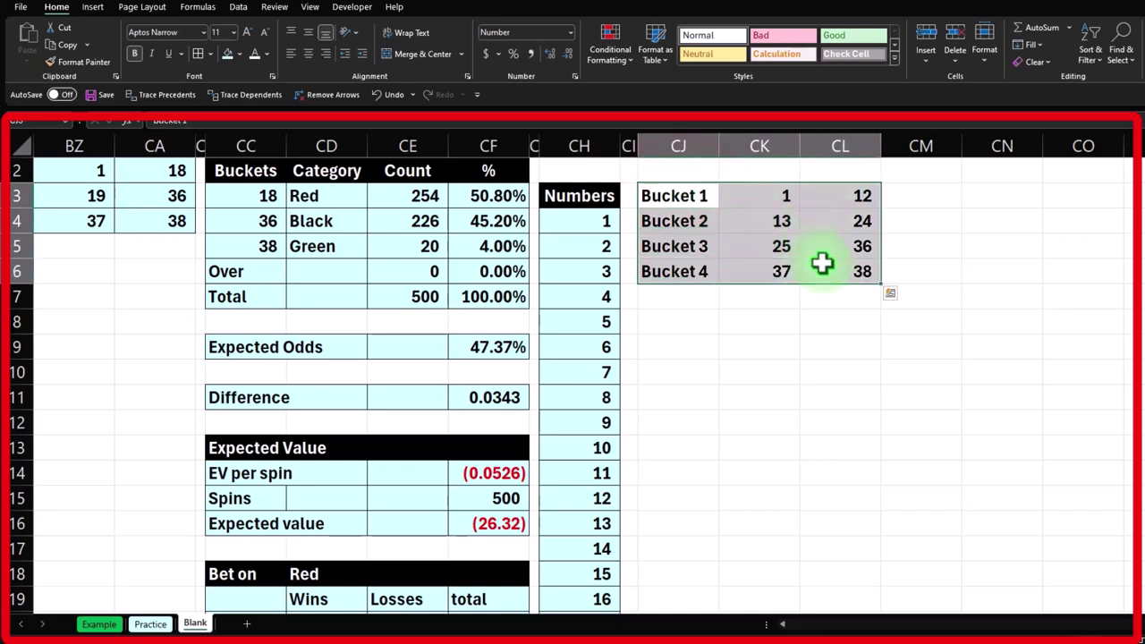
{"action": "left_click", "coordinate": [197, 54]}
{"action": "left_click", "coordinate": [227, 54]}
{"action": "left_click", "coordinate": [686, 299]}
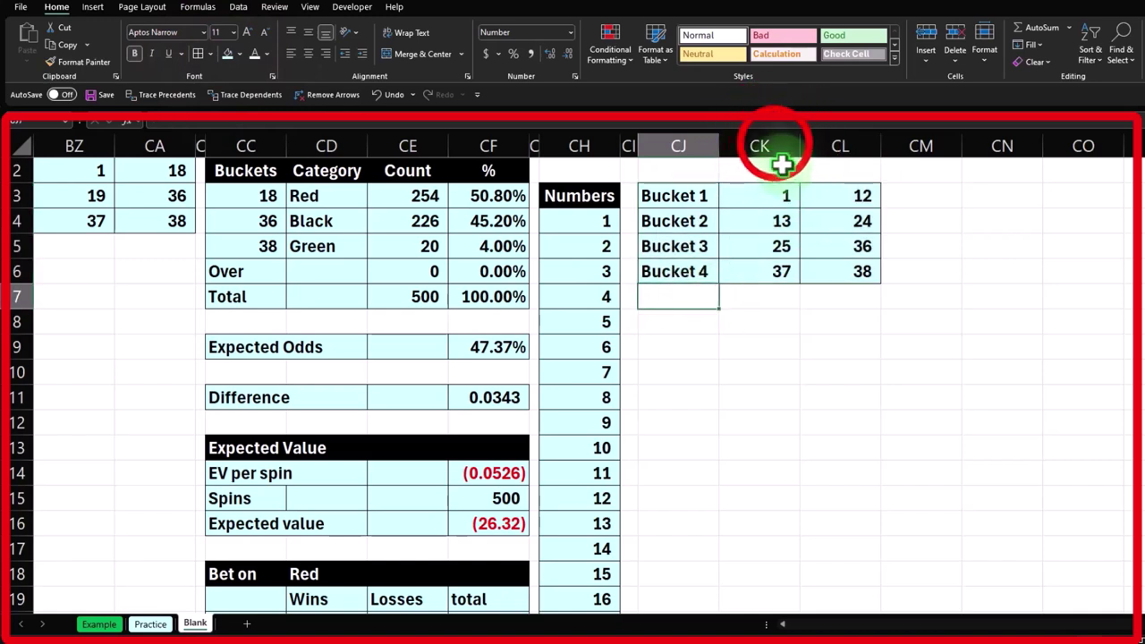
Step: Narrow bucket number columns CK and CL to fit their values
{"action": "mouse_move", "coordinate": [775, 145]}
{"action": "left_mouse_down"}
{"action": "mouse_move", "coordinate": [805, 145]}
{"action": "mouse_move", "coordinate": [765, 151]}
{"action": "left_mouse_up"}
{"action": "scroll", "coordinate": [840, 260], "scroll_direction": "up", "scroll_amount": 1}
{"action": "left_click", "coordinate": [711, 389]}
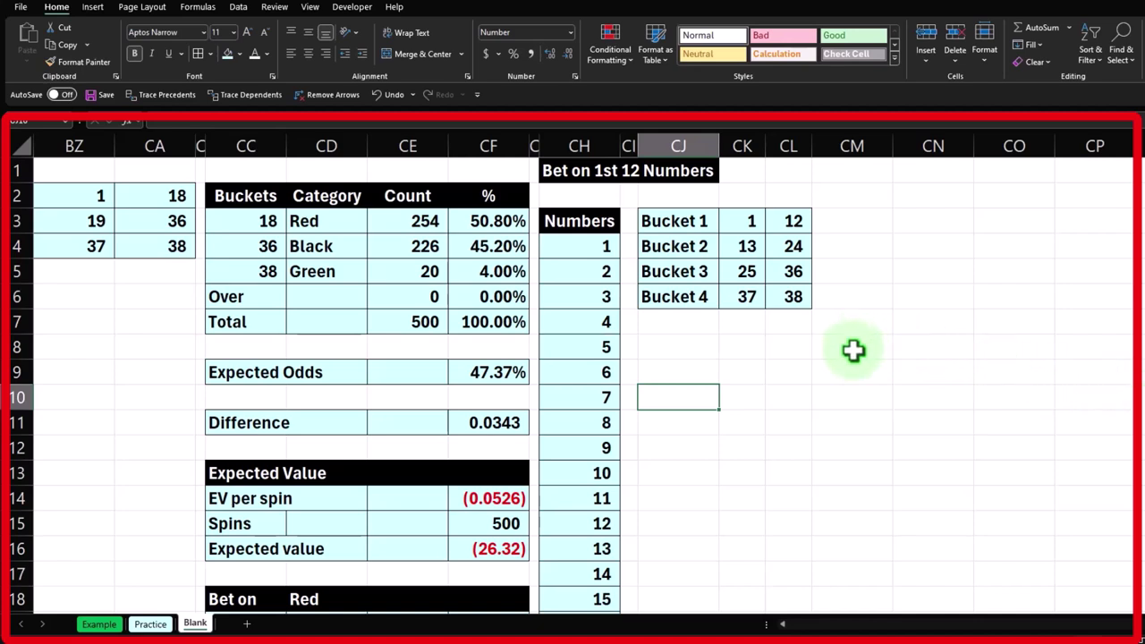
Step: Copy column CG's narrow width onto column CM with Format Painter
{"action": "left_click", "coordinate": [537, 136]}
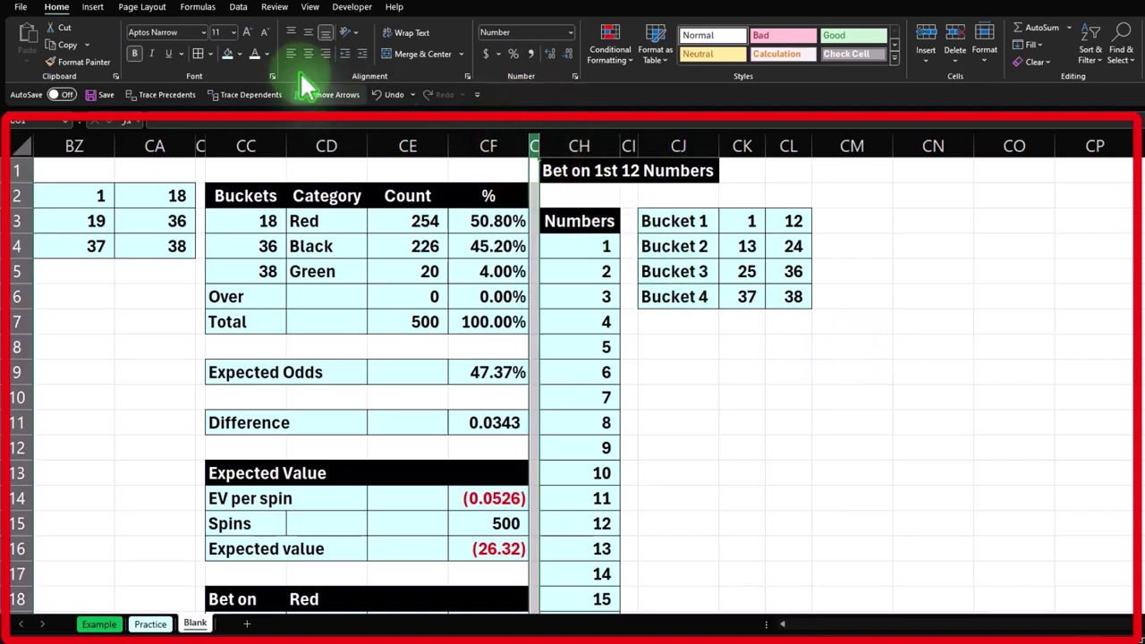
{"action": "left_click", "coordinate": [84, 61]}
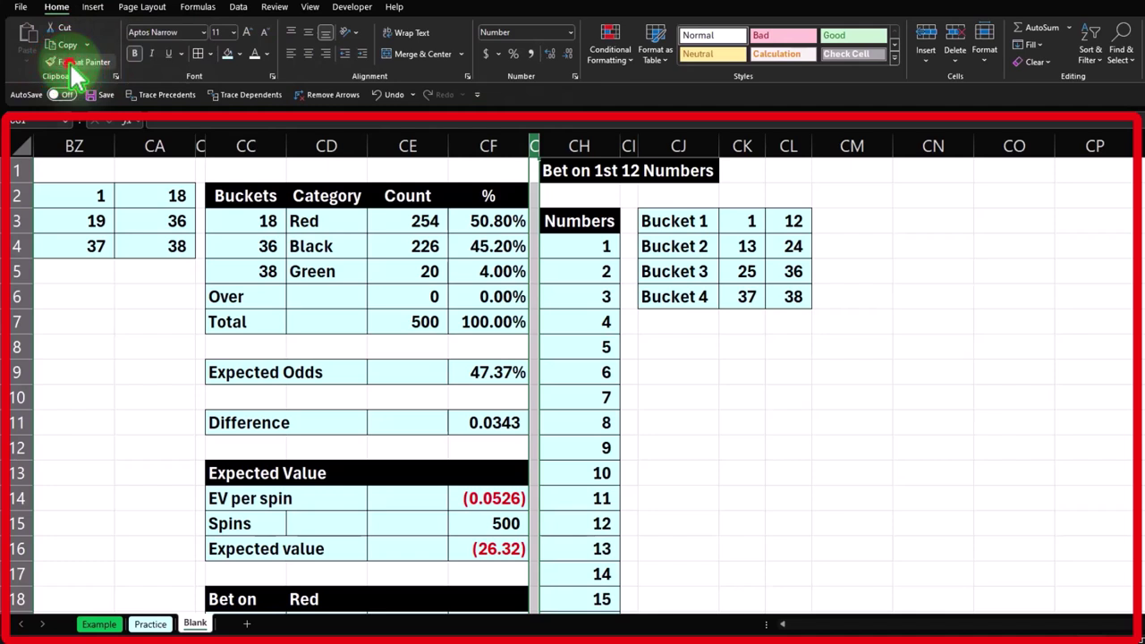
{"action": "left_click", "coordinate": [856, 146]}
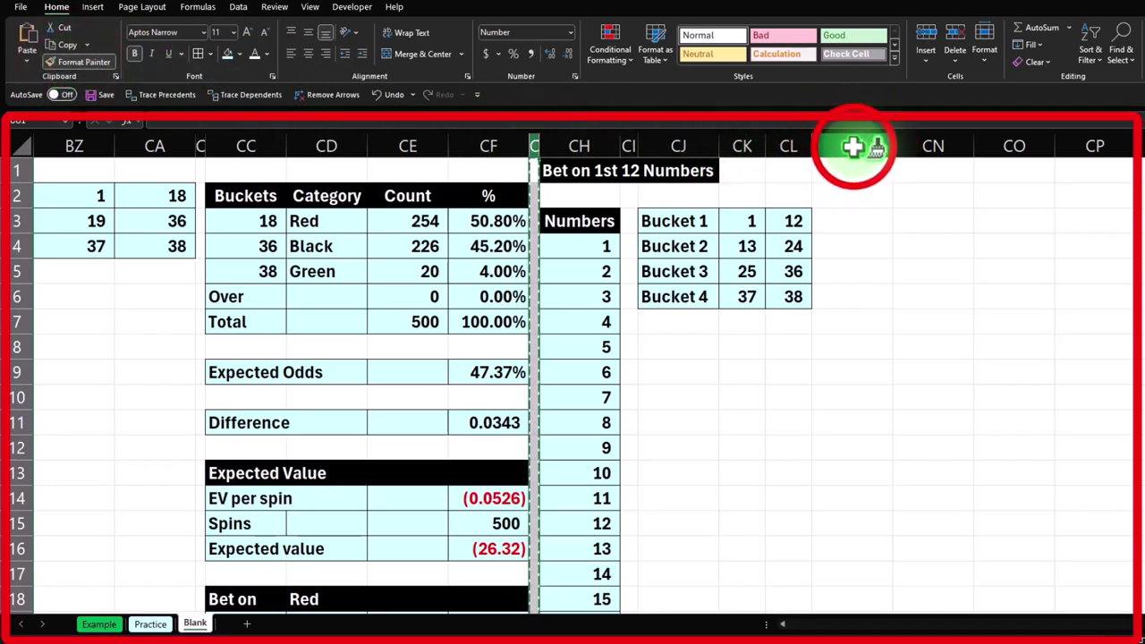
{"action": "left_click", "coordinate": [869, 176]}
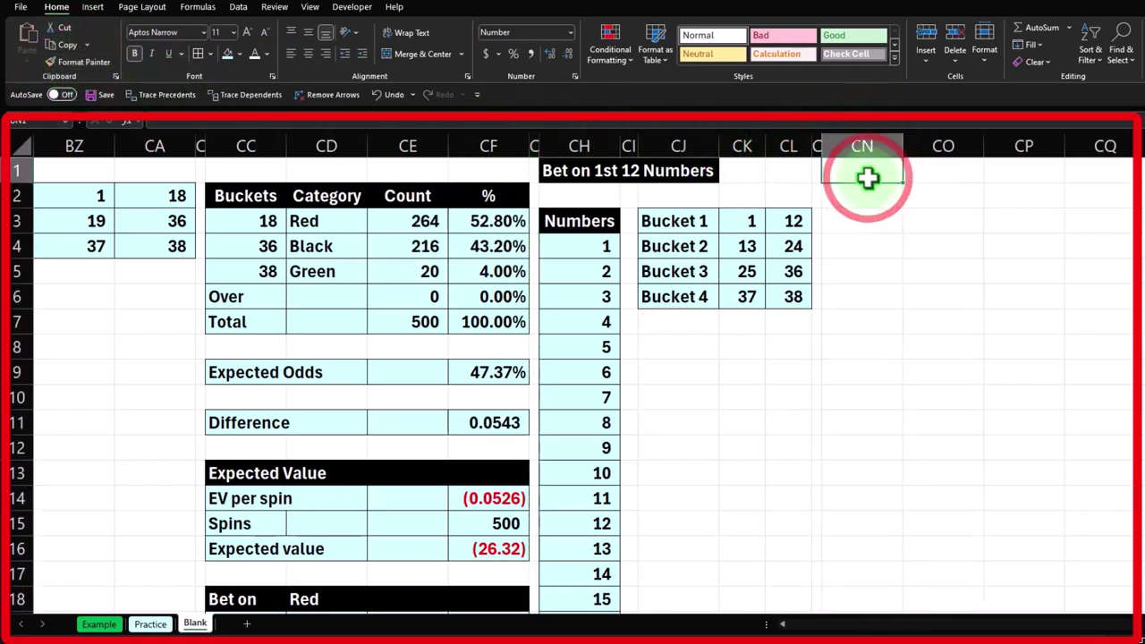
Step: Add a Count header in CN1 with black fill and centred text
{"action": "type", "text": "Count"}
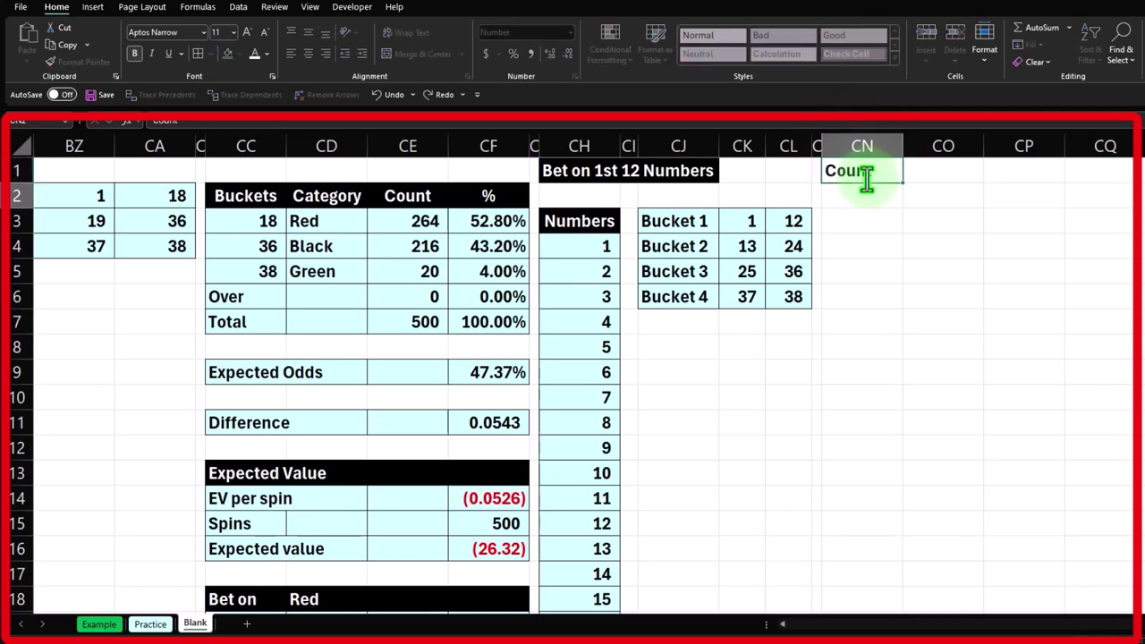
{"action": "key", "text": "Return"}
{"action": "left_click", "coordinate": [867, 178]}
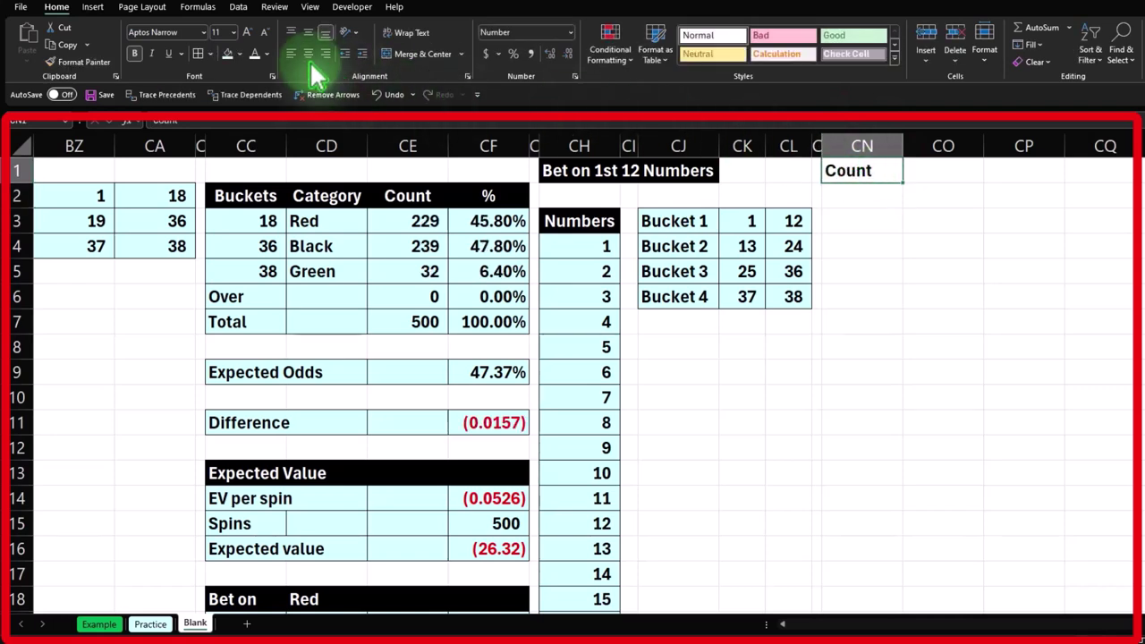
{"action": "left_click", "coordinate": [237, 55]}
{"action": "left_click", "coordinate": [238, 87]}
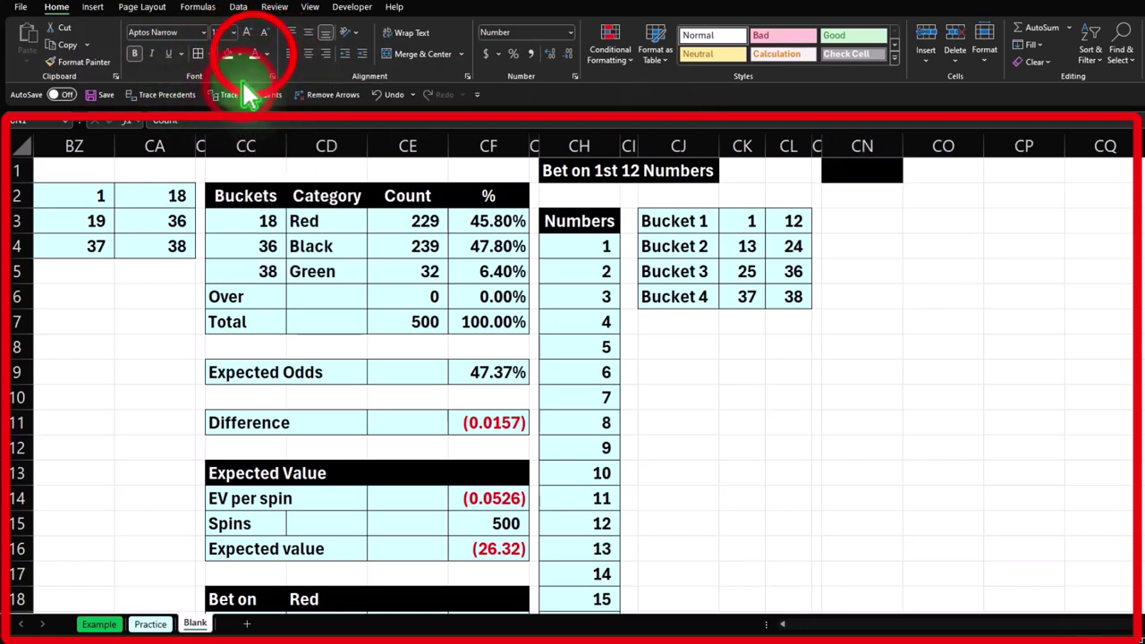
{"action": "left_click", "coordinate": [310, 53]}
Step: Number the Count column 1 through 500, down to row 501
{"action": "key", "text": "Return"}
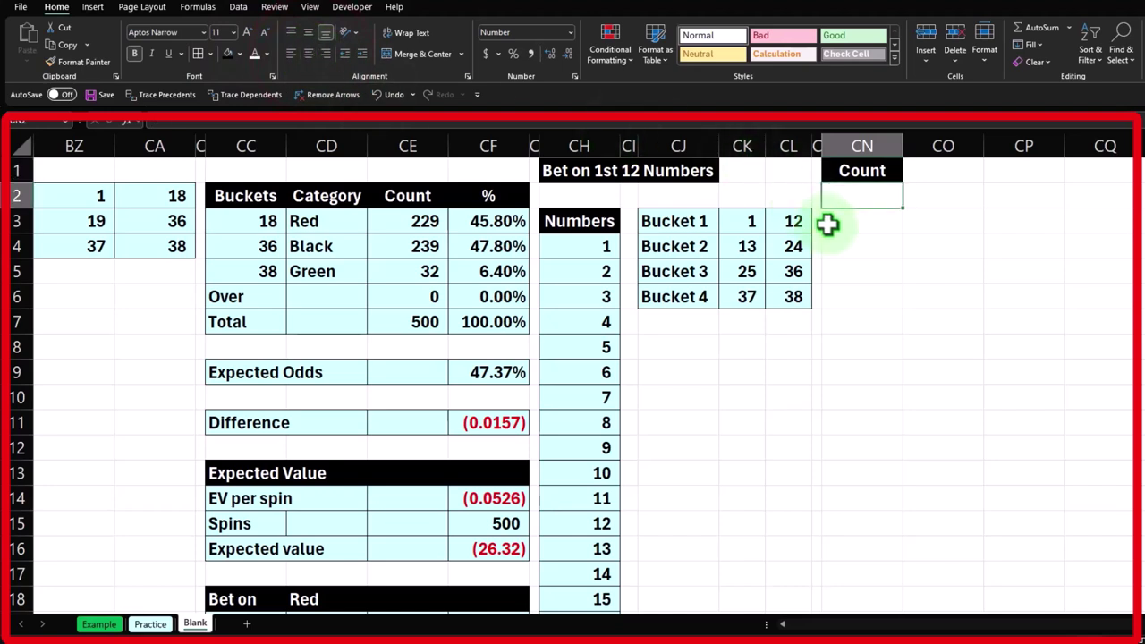
{"action": "type", "text": "1"}
{"action": "key", "text": "Return"}
{"action": "type", "text": "2"}
{"action": "key", "text": "Return"}
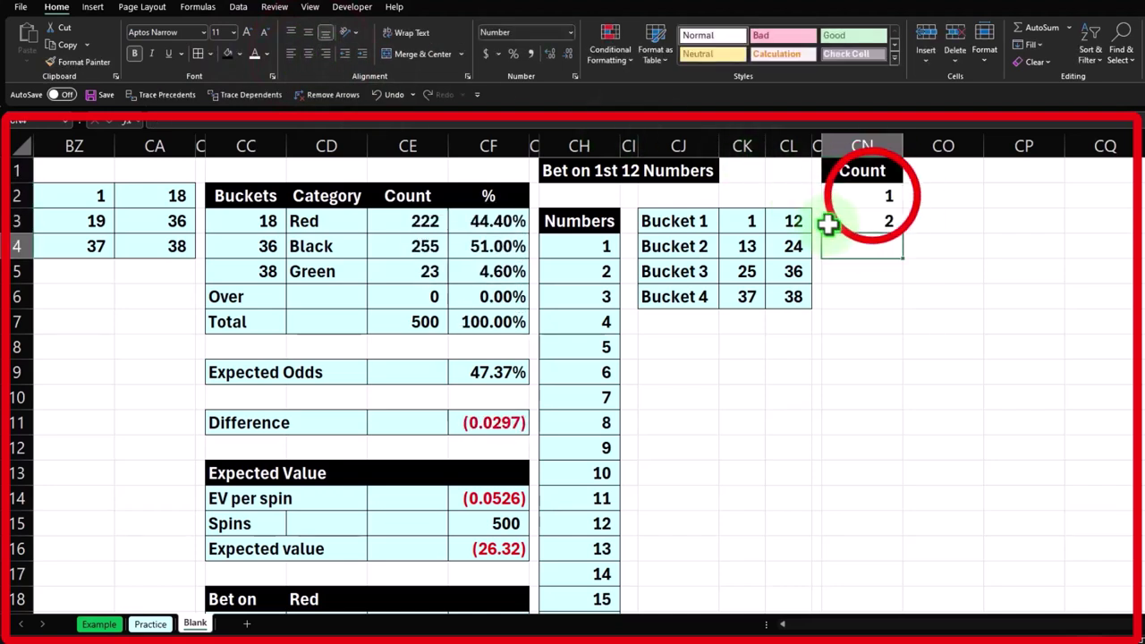
{"action": "left_click_drag", "start_coordinate": [872, 195], "coordinate": [905, 631]}
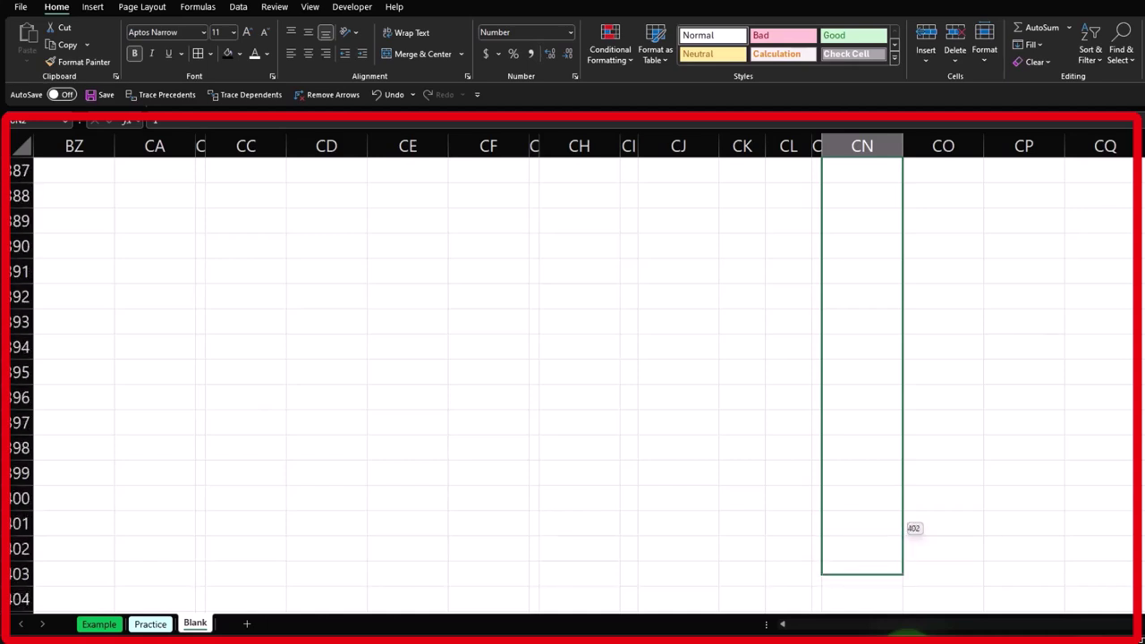
{"action": "left_click_drag", "start_coordinate": [905, 631], "coordinate": [897, 533]}
{"action": "left_click_drag", "start_coordinate": [897, 533], "coordinate": [899, 536]}
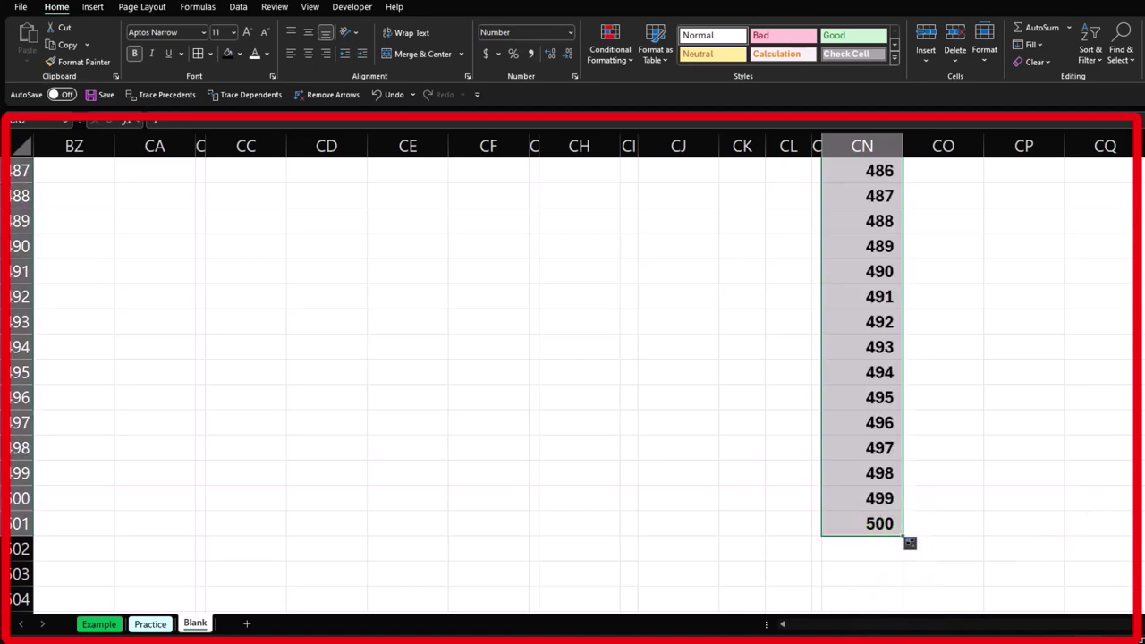
{"action": "key", "text": "ctrl+BackSpace"}
Step: Add a Rand header in CO1 formatted like the Count header
{"action": "left_click", "coordinate": [959, 168]}
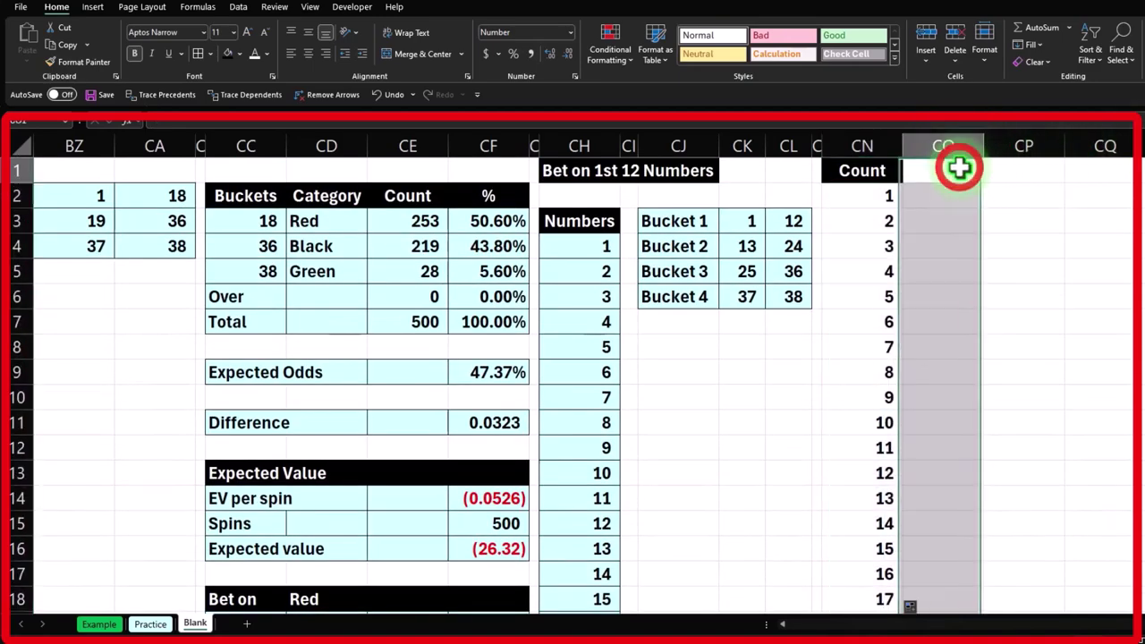
{"action": "type", "text": "R"}
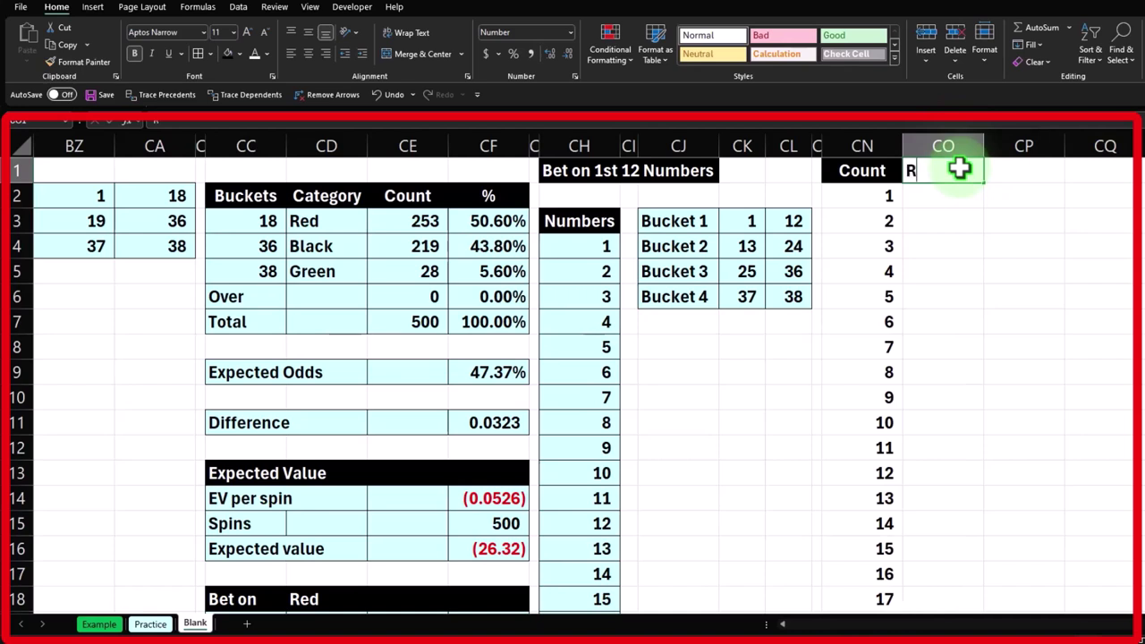
{"action": "type", "text": "and"}
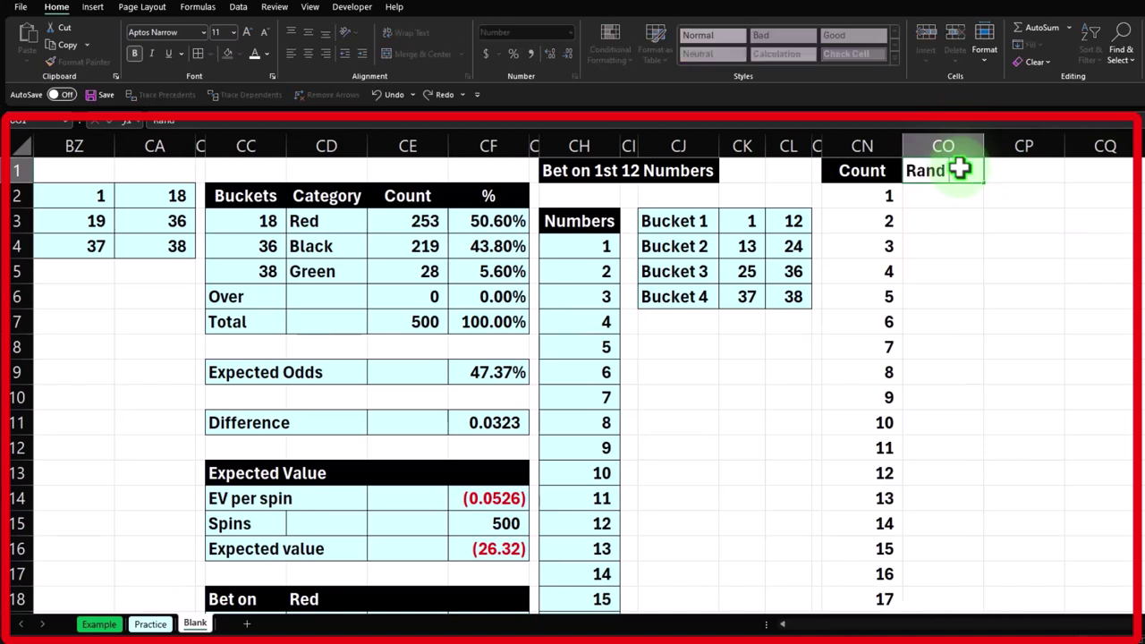
{"action": "key", "text": "Return"}
{"action": "left_click", "coordinate": [869, 170]}
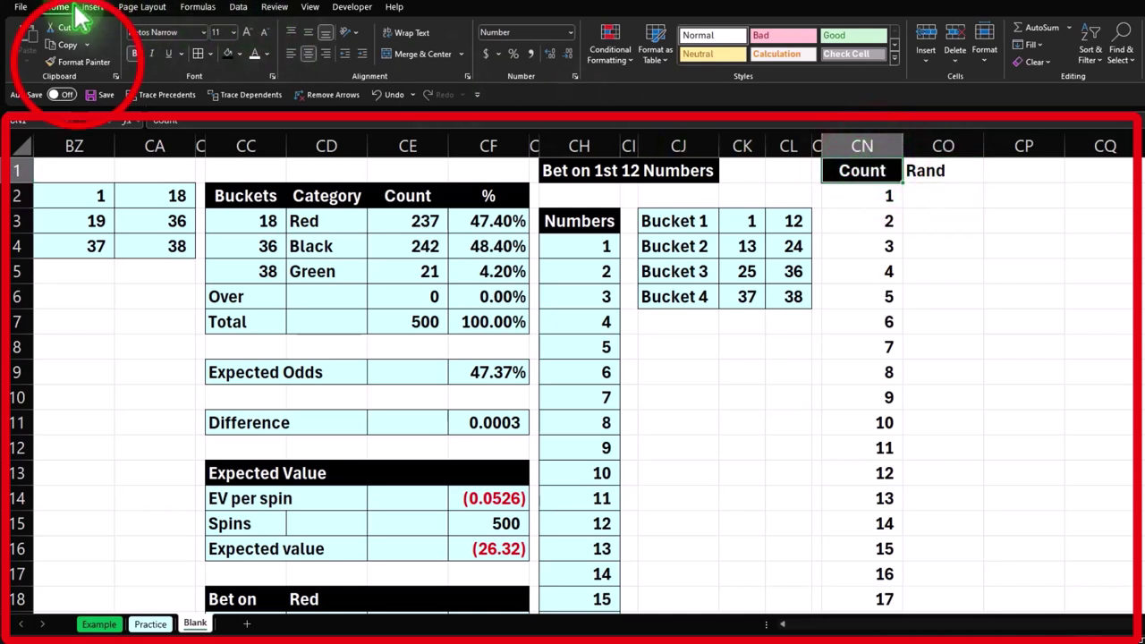
{"action": "left_click", "coordinate": [79, 63]}
{"action": "key", "text": "Right"}
{"action": "key", "text": "Return"}
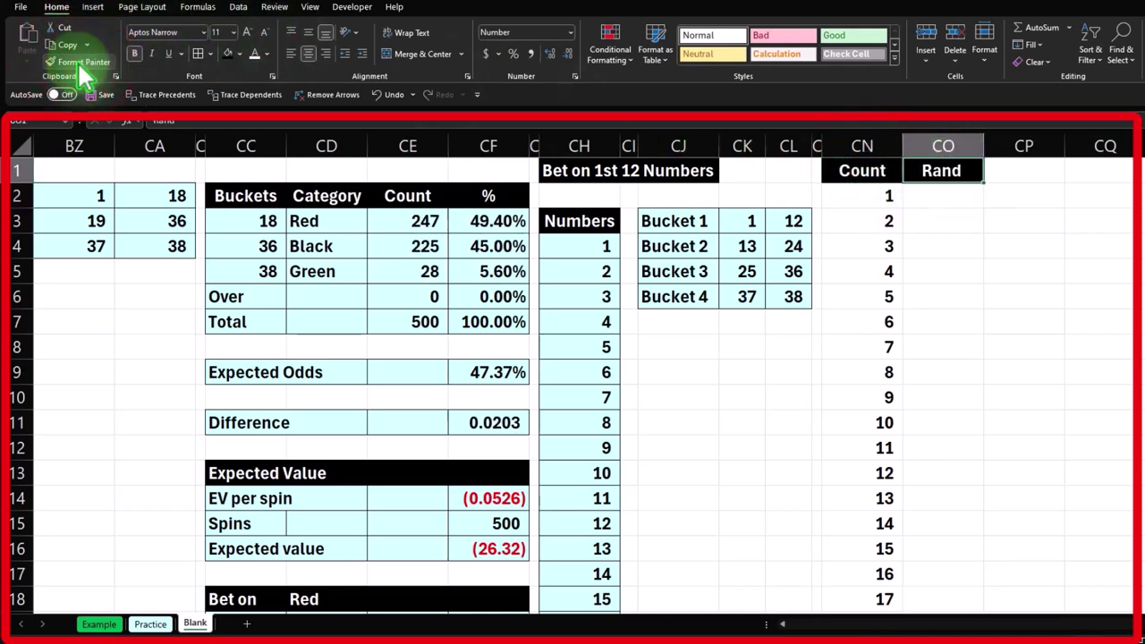
Step: Enter =RANDBETWEEN(1,38) in CO2 and fill it down to row 501
{"action": "key", "text": "Down"}
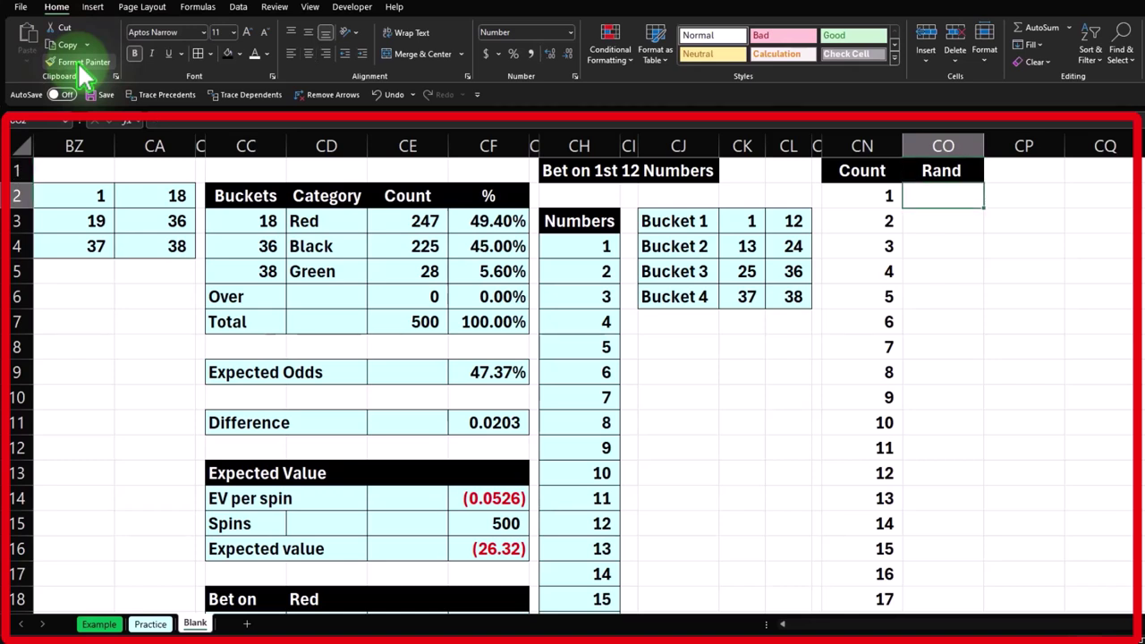
{"action": "type", "text": "=rand"}
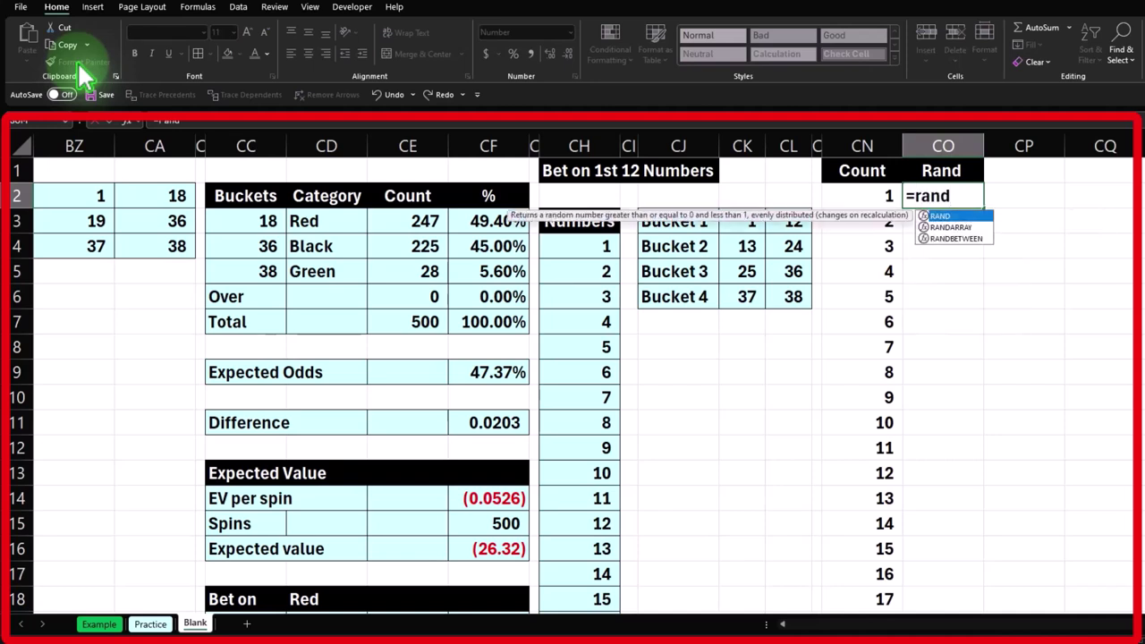
{"action": "key", "text": "Down"}
{"action": "key", "text": "Down"}
{"action": "key", "text": "Tab"}
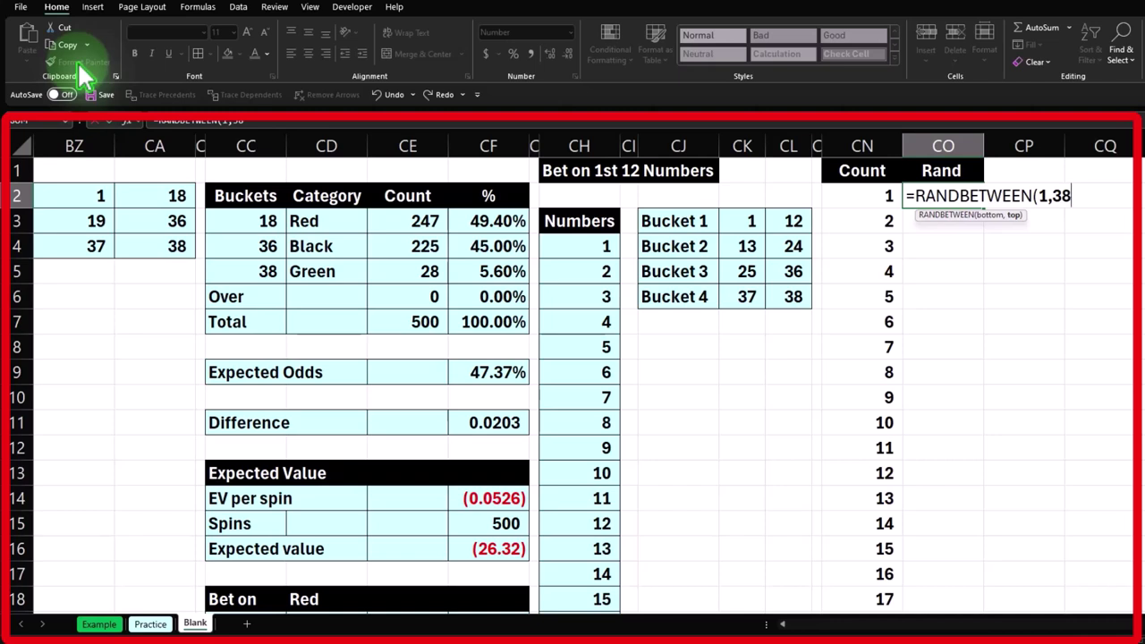
{"action": "key", "text": "Return"}
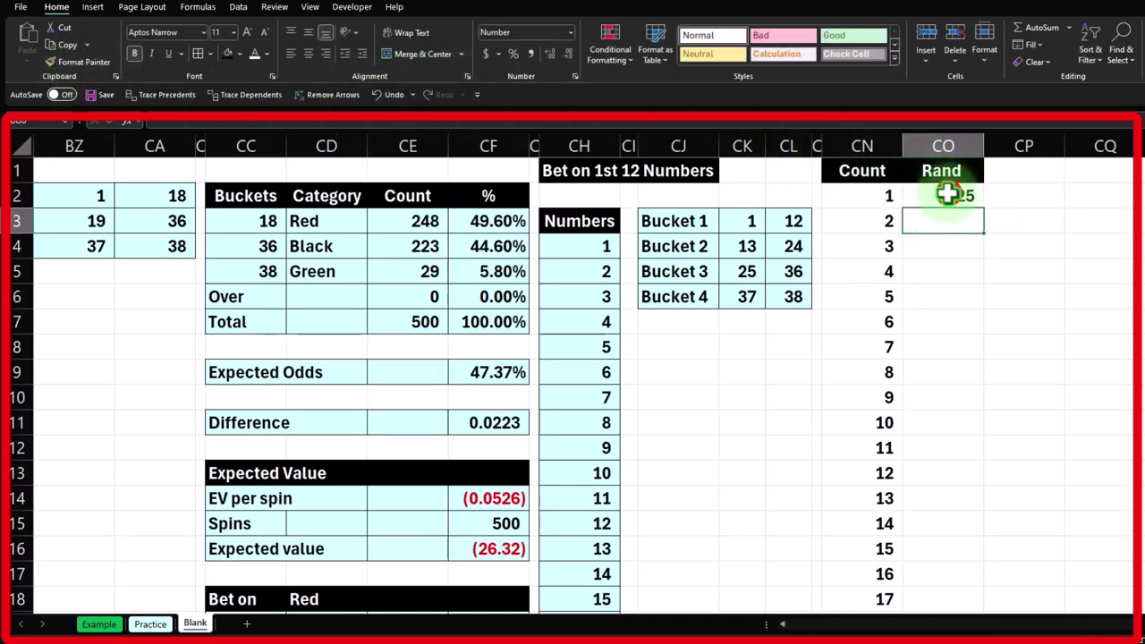
{"action": "left_click", "coordinate": [942, 194]}
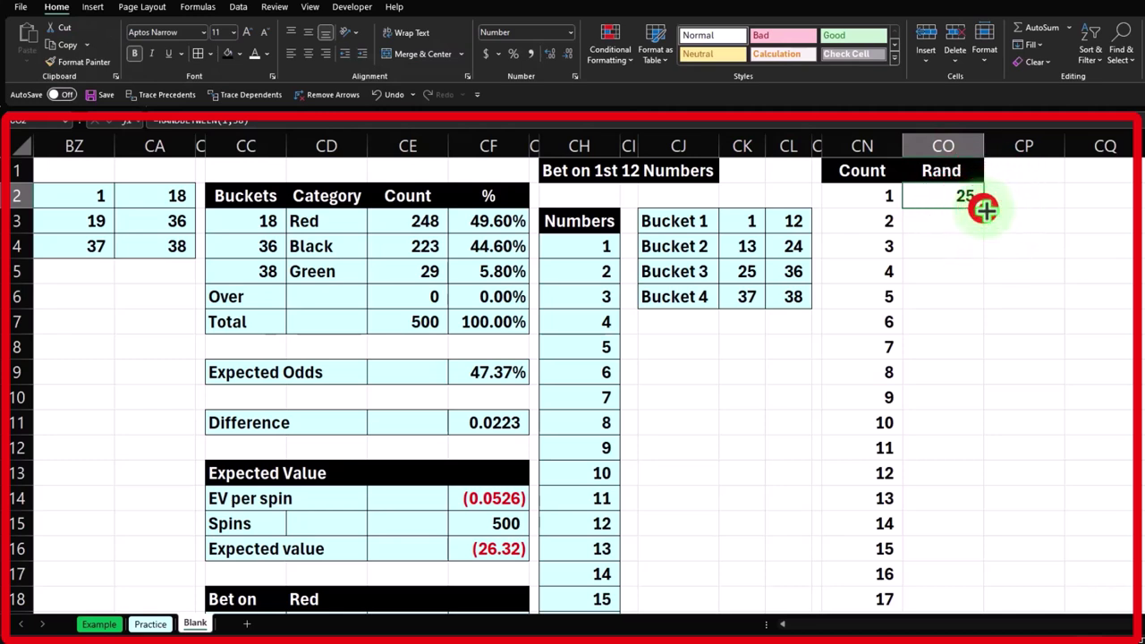
{"action": "double_click", "coordinate": [984, 208]}
{"action": "left_click", "coordinate": [978, 211]}
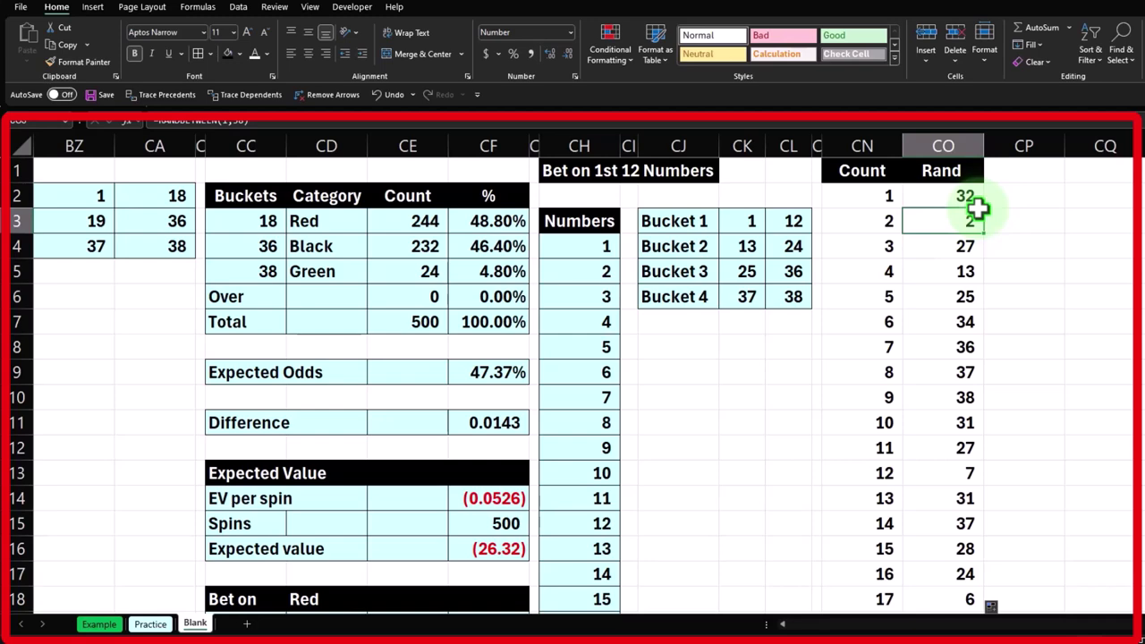
{"action": "key", "text": "ctrl+shift+Down"}
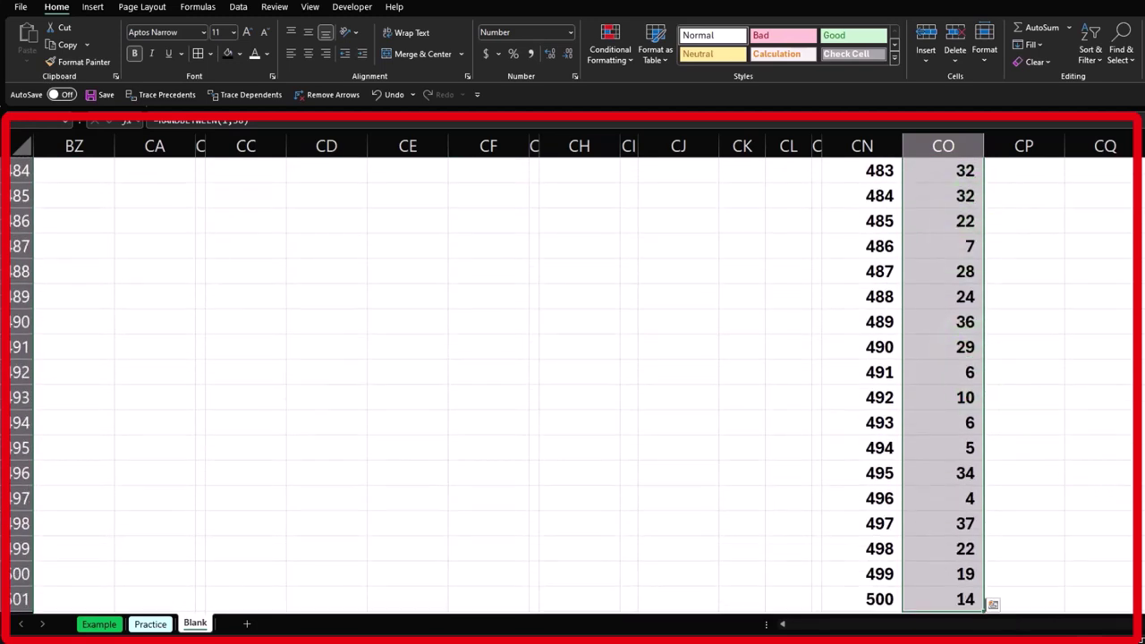
{"action": "scroll", "coordinate": [572, 384], "scroll_direction": "up", "scroll_amount": 20}
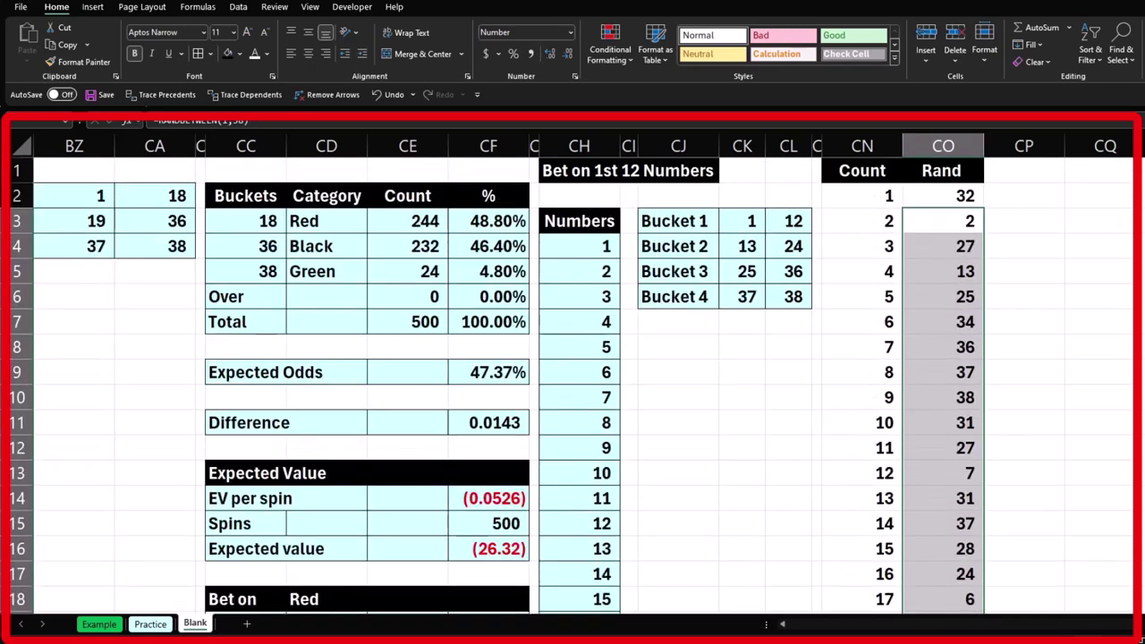
{"action": "double_click", "coordinate": [955, 221]}
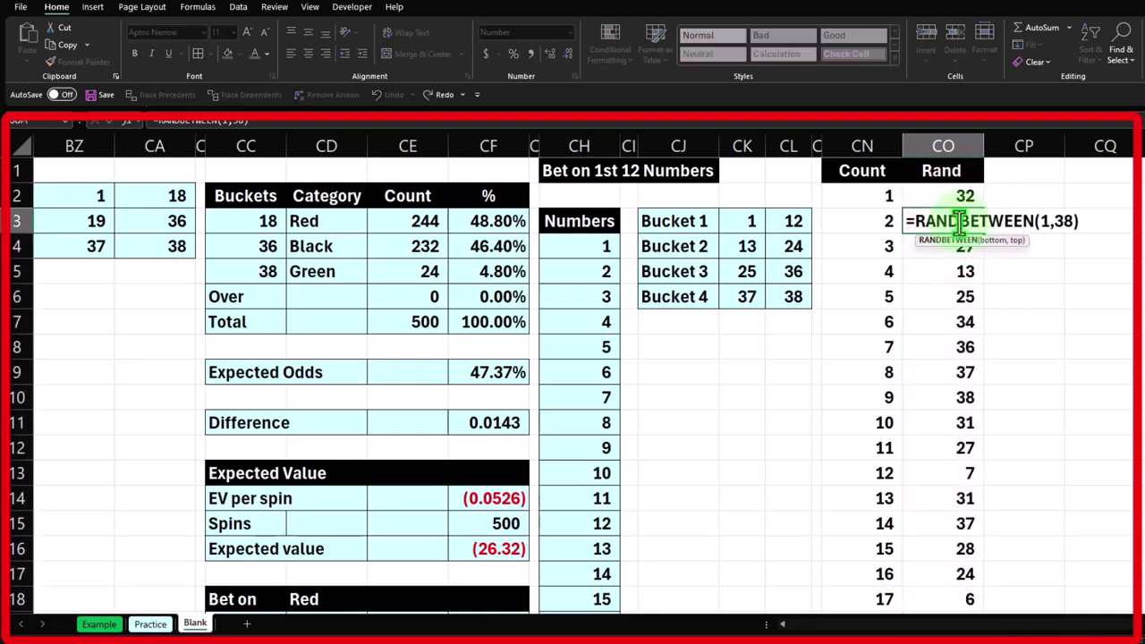
{"action": "key", "text": "Return"}
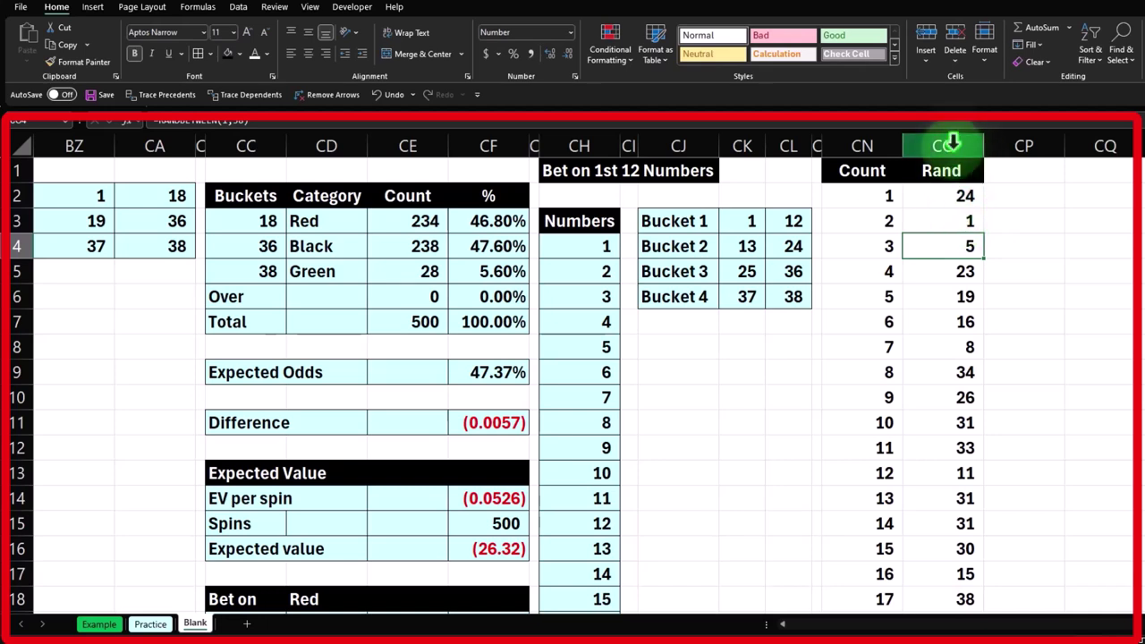
Step: Trial-paste a copy of the Rand column into CQ, then undo the paste
{"action": "left_click", "coordinate": [946, 143]}
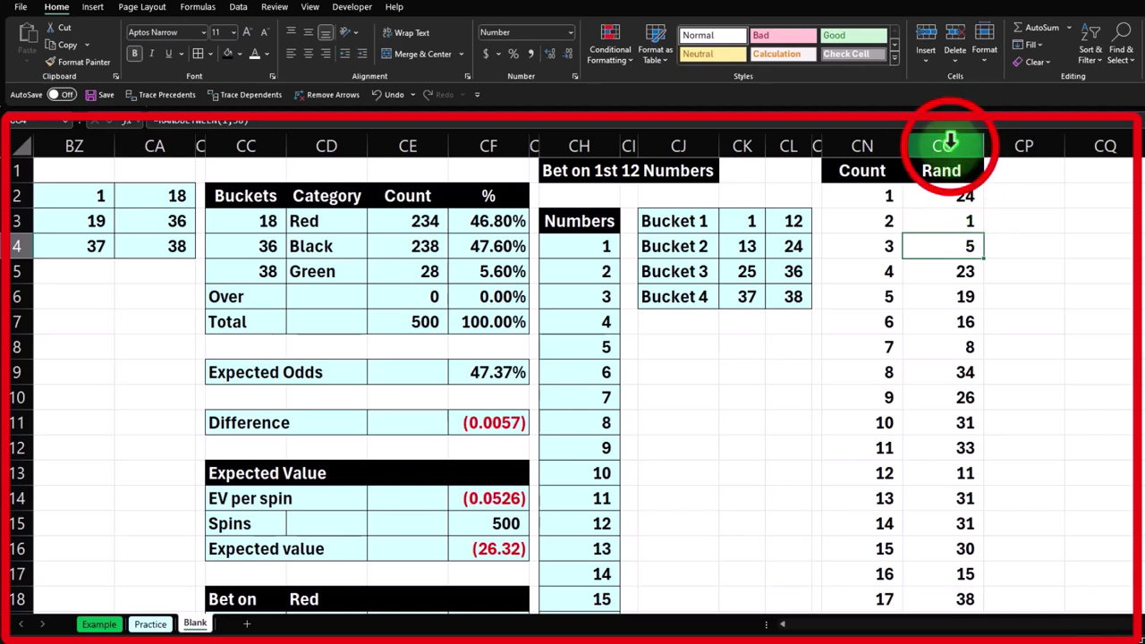
{"action": "right_click", "coordinate": [916, 245]}
{"action": "left_click", "coordinate": [927, 291]}
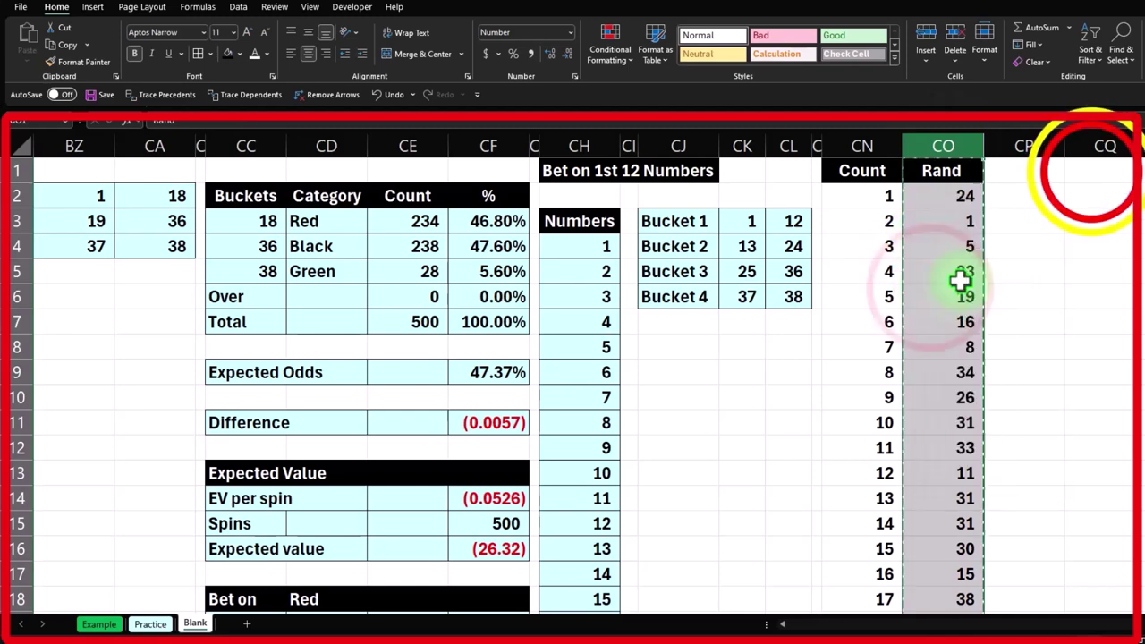
{"action": "left_click", "coordinate": [1090, 169]}
{"action": "right_click", "coordinate": [1091, 170]}
{"action": "left_click", "coordinate": [1117, 258]}
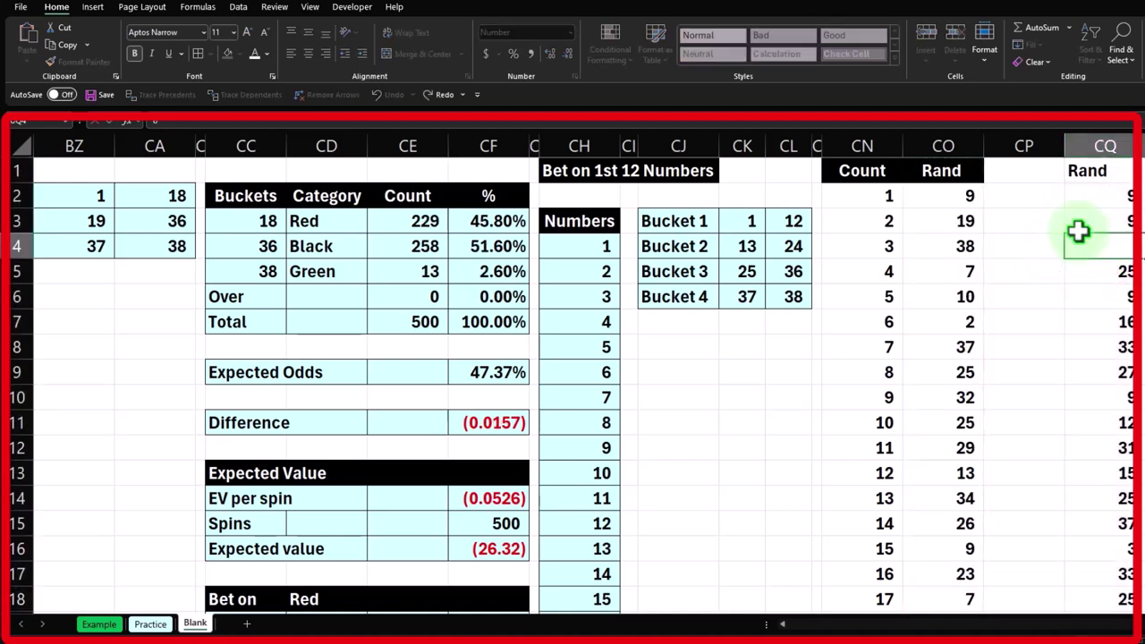
{"action": "left_click", "coordinate": [1099, 295]}
{"action": "double_click", "coordinate": [1099, 295]}
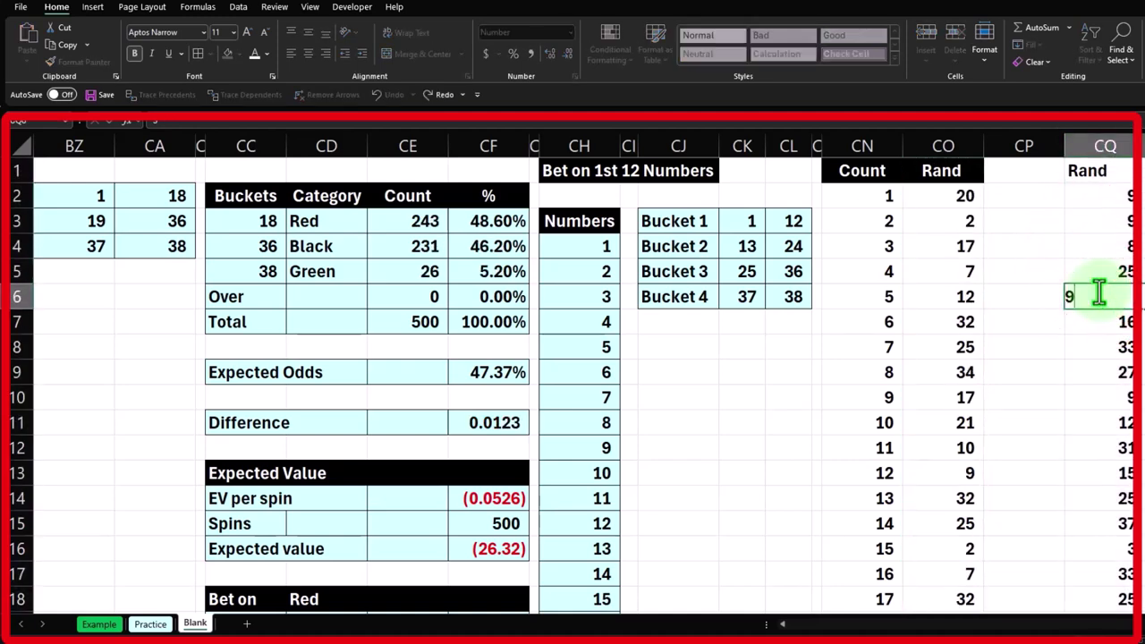
{"action": "key", "text": "Return"}
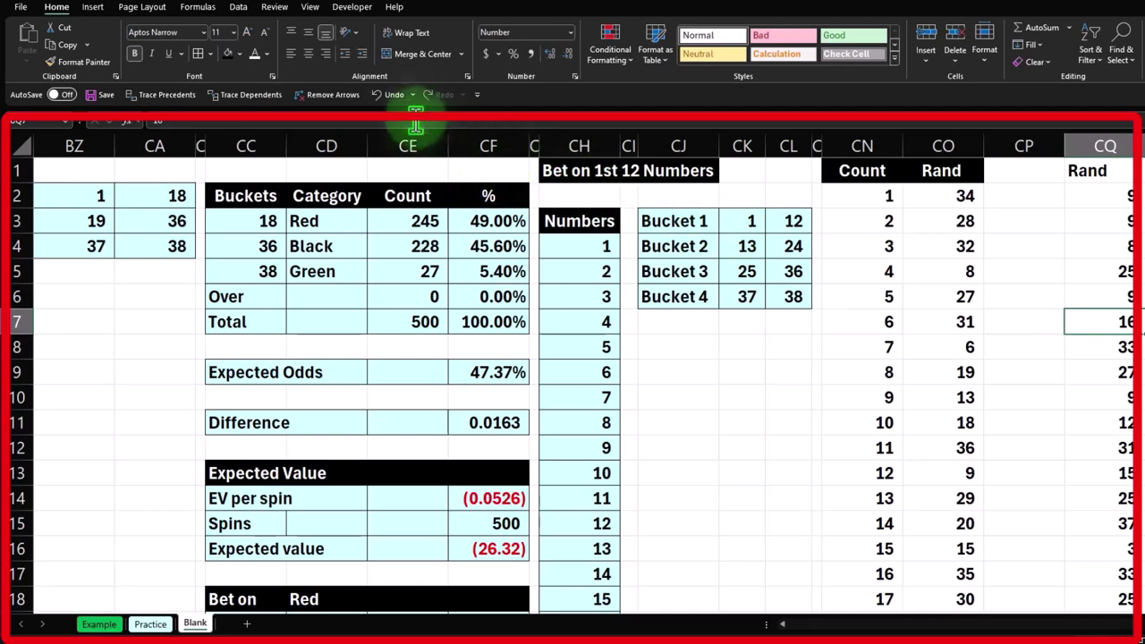
{"action": "left_click", "coordinate": [390, 95]}
{"action": "left_click", "coordinate": [390, 95]}
{"action": "left_click", "coordinate": [390, 94]}
{"action": "left_click", "coordinate": [444, 97]}
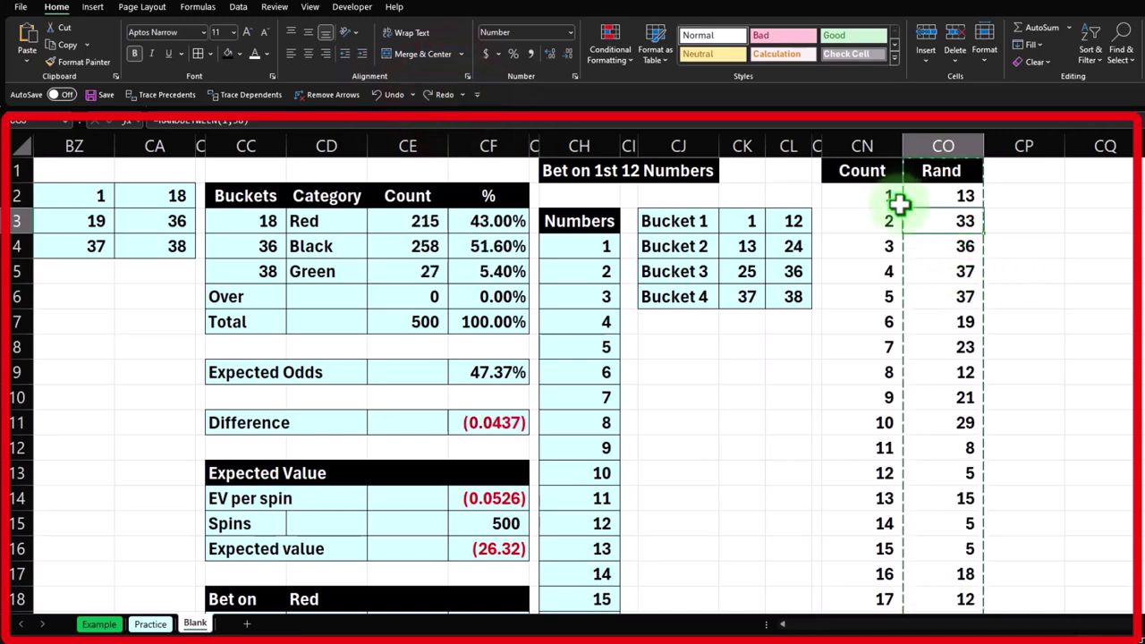
Step: Narrow the Rand and Count columns to fit
{"action": "left_click", "coordinate": [981, 148]}
{"action": "left_click_drag", "start_coordinate": [981, 147], "coordinate": [885, 146]}
{"action": "left_click", "coordinate": [884, 195]}
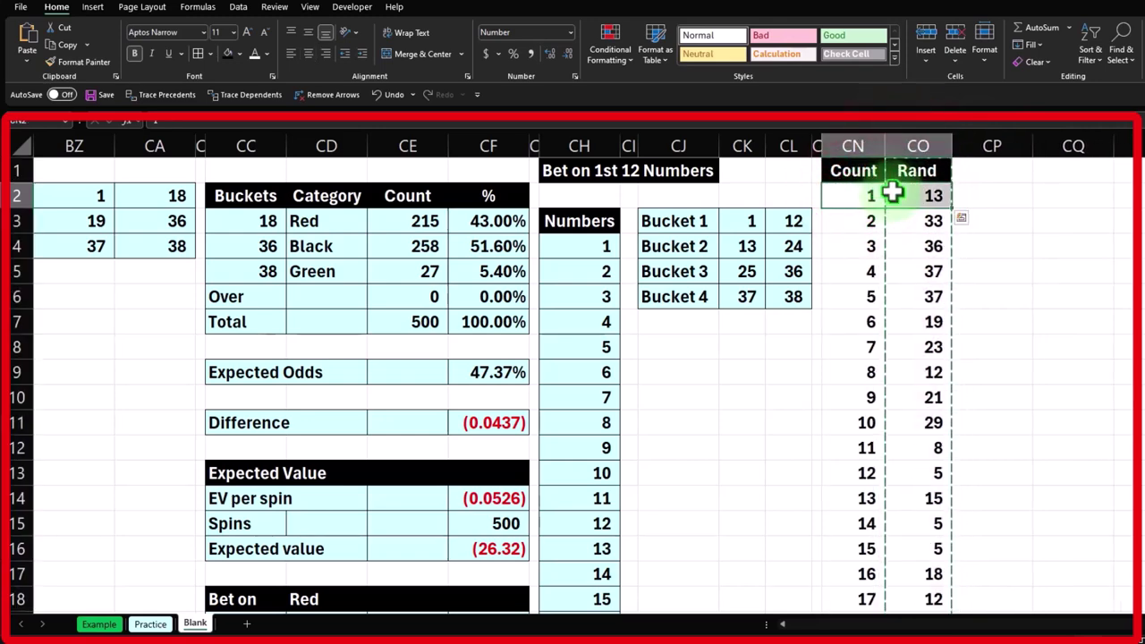
Step: Fill the Count and Rand values in CN2:CO501 light cyan
{"action": "key", "text": "ctrl+shift+Down"}
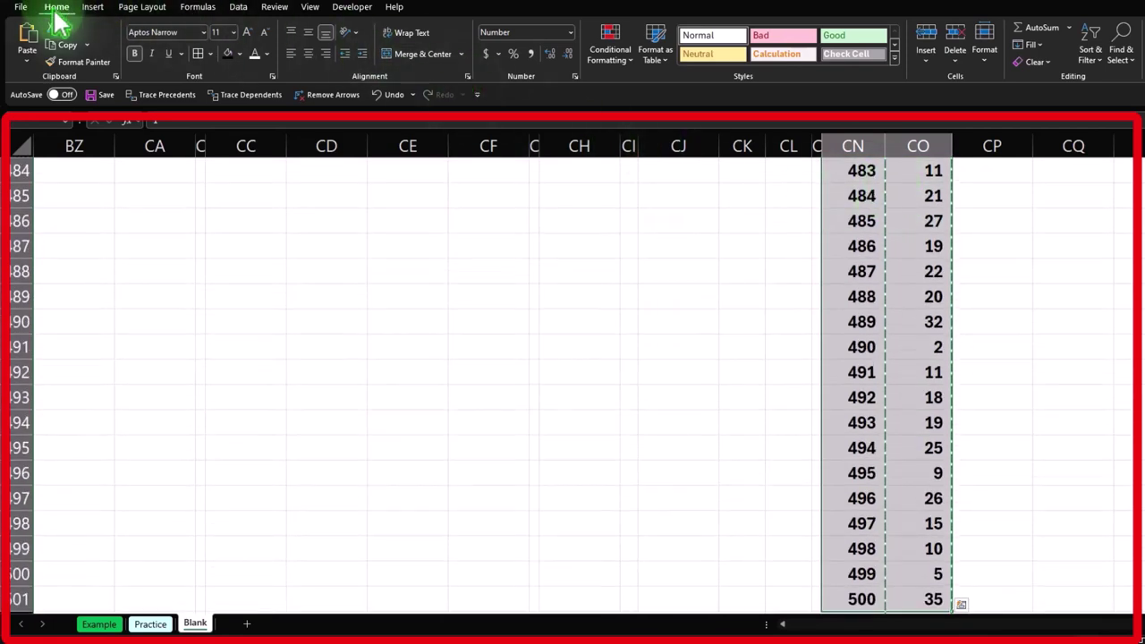
{"action": "left_click", "coordinate": [239, 53]}
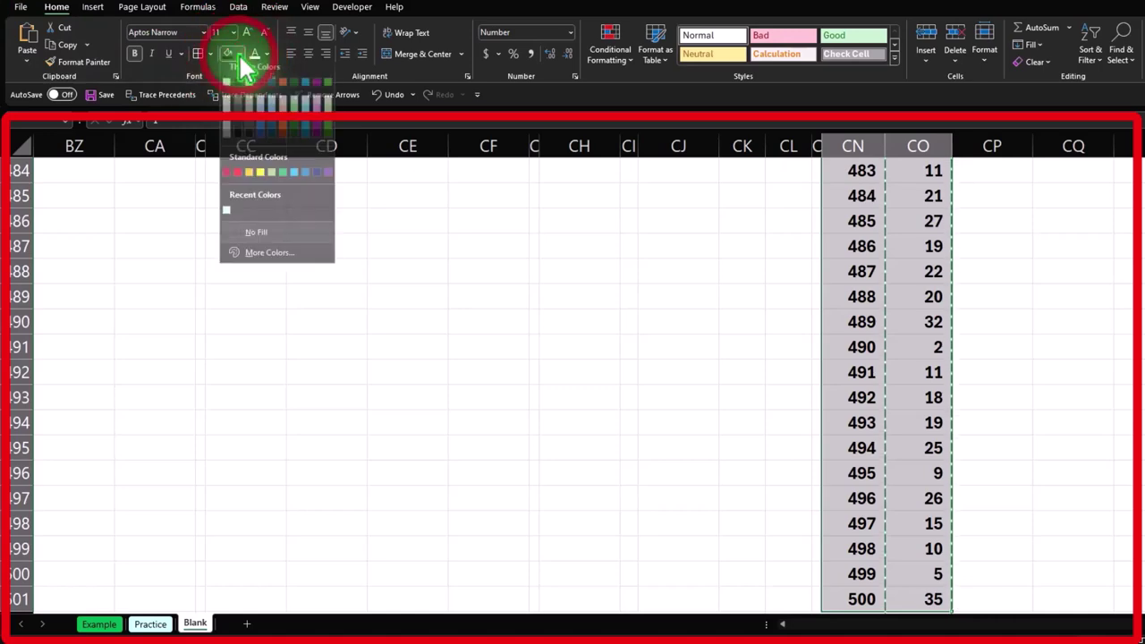
{"action": "left_click", "coordinate": [227, 217]}
{"action": "key", "text": "ctrl+BackSpace"}
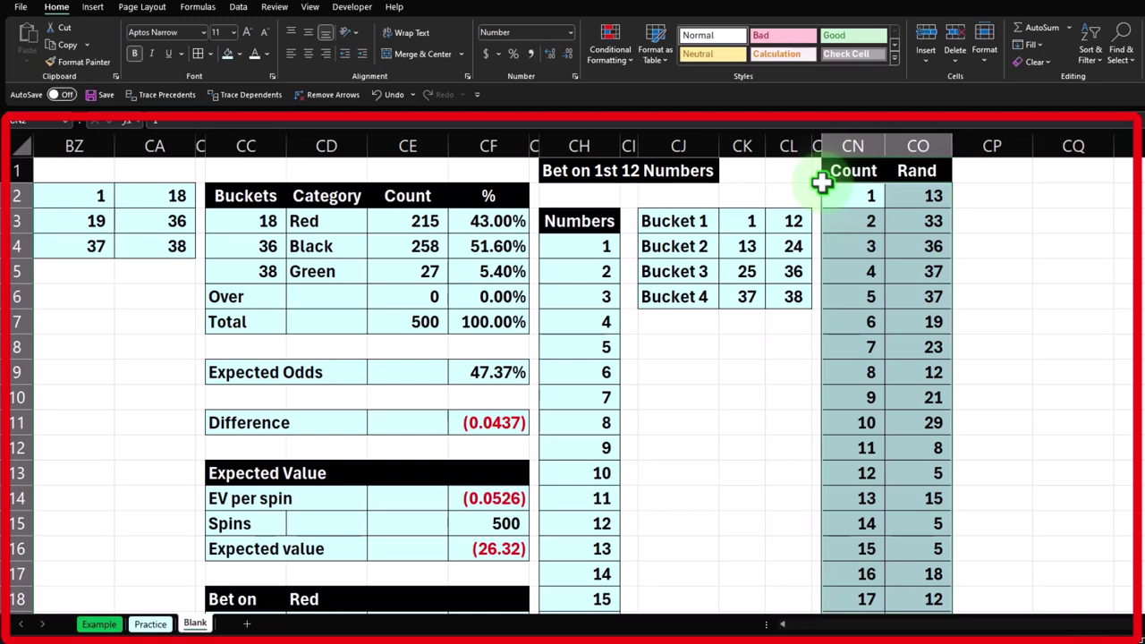
Step: Step through the first random spin values in column CO to check them
{"action": "left_click_drag", "start_coordinate": [915, 201], "coordinate": [921, 271]}
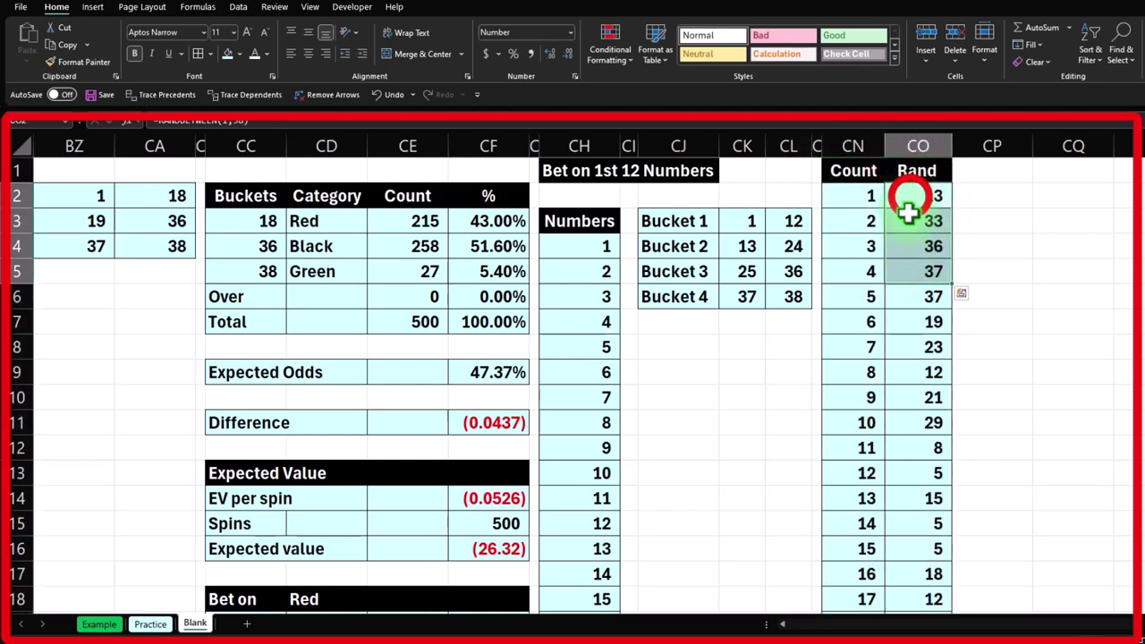
{"action": "left_click", "coordinate": [910, 196]}
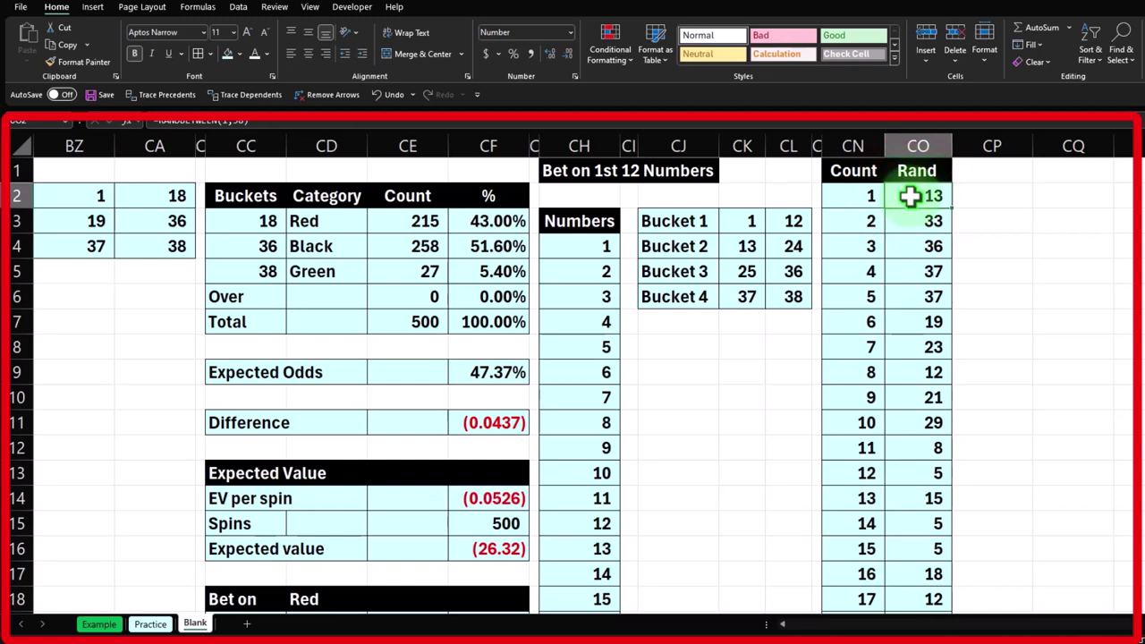
{"action": "key", "text": "shift+Down"}
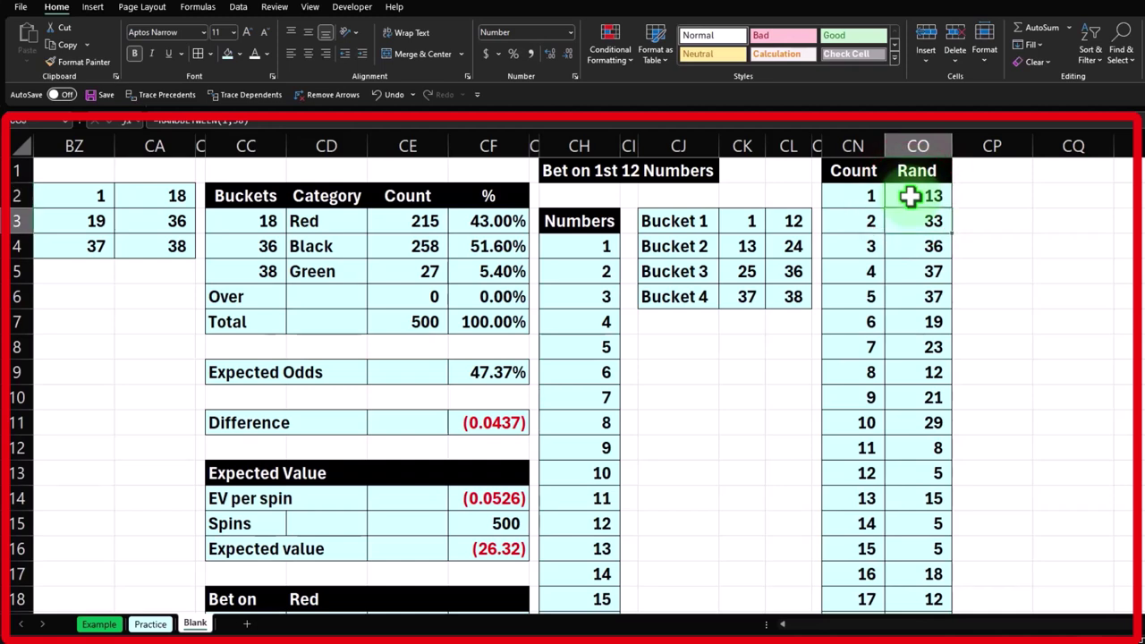
{"action": "key", "text": "shift+Down"}
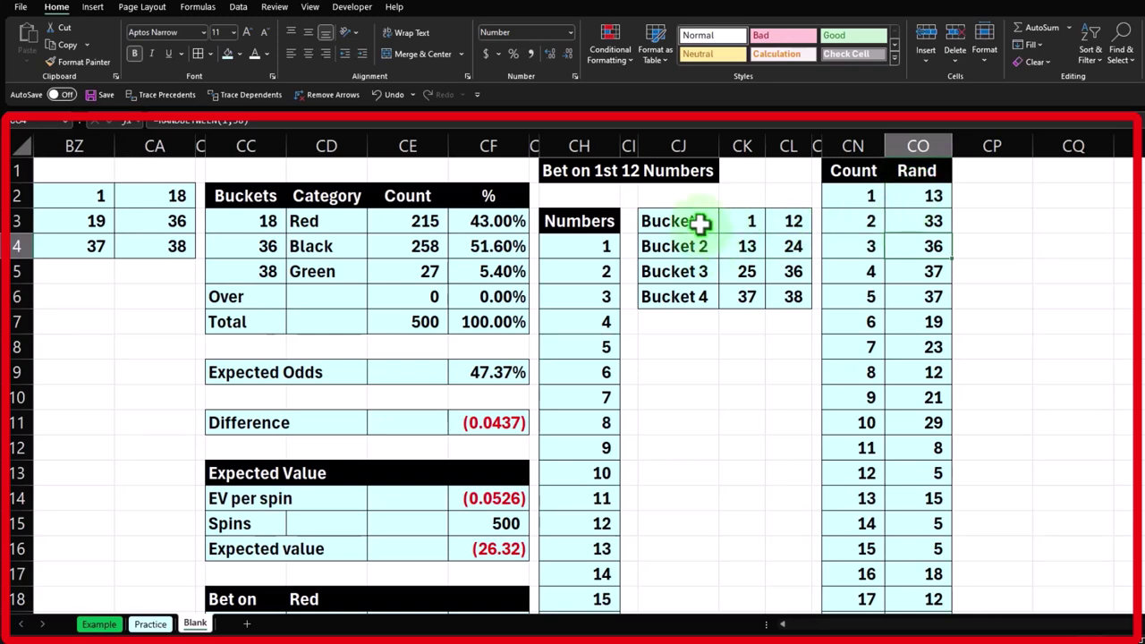
{"action": "left_click", "coordinate": [925, 193]}
{"action": "key", "text": "Down"}
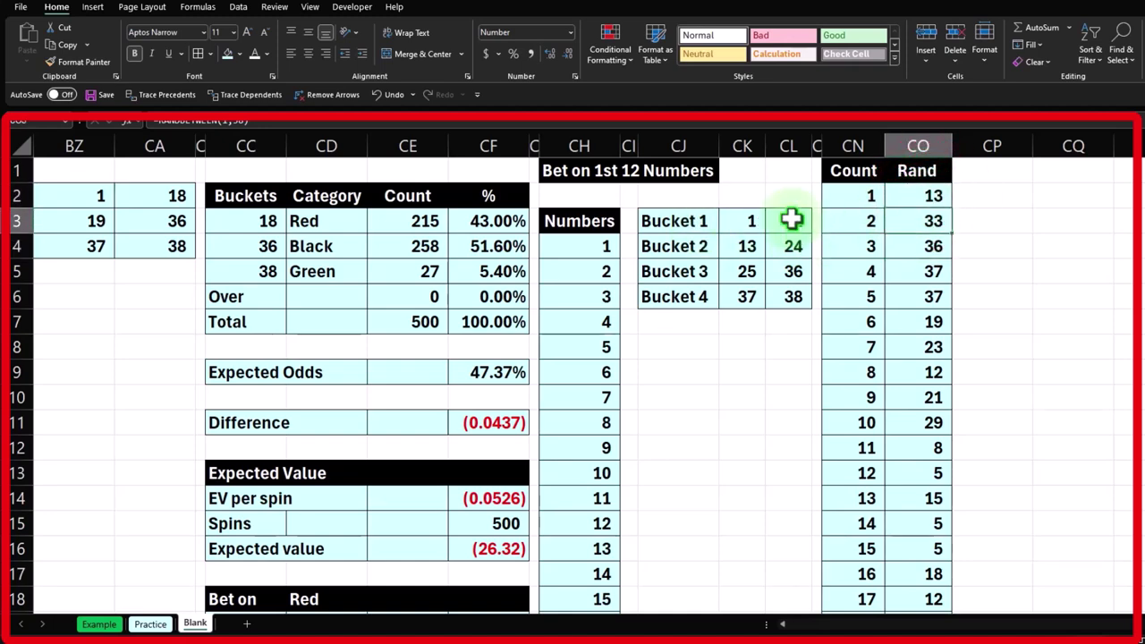
{"action": "key", "text": "Down"}
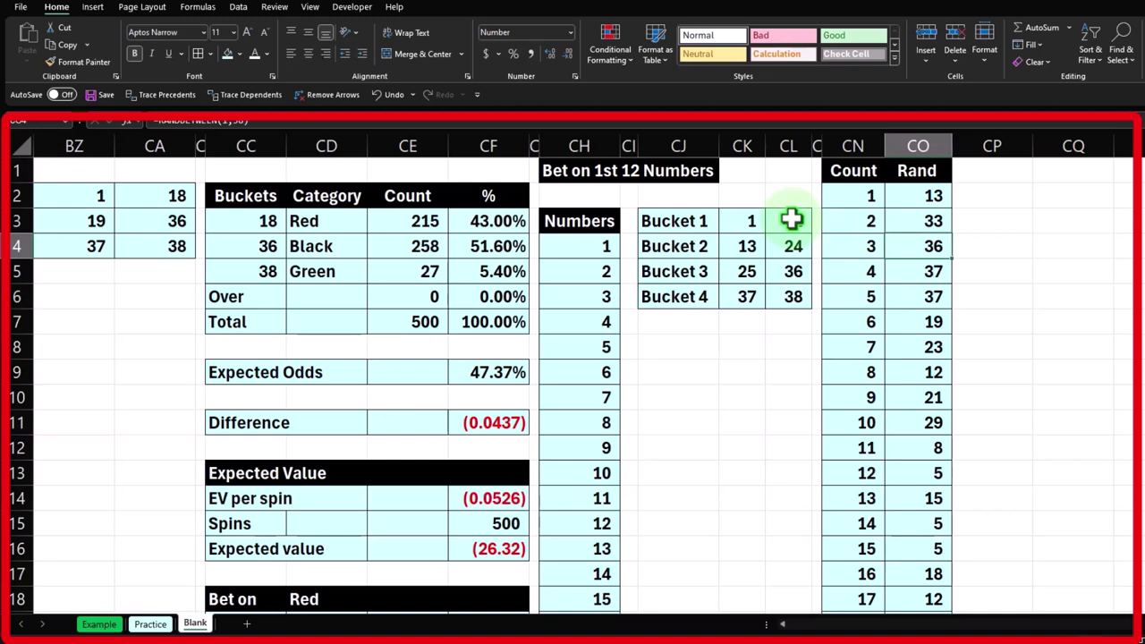
{"action": "key", "text": "Down"}
{"action": "key", "text": "Down"}
{"action": "key", "text": "Down"}
{"action": "key", "text": "Down"}
{"action": "key", "text": "Down"}
{"action": "key", "text": "Down"}
{"action": "key", "text": "Down"}
{"action": "key", "text": "Down"}
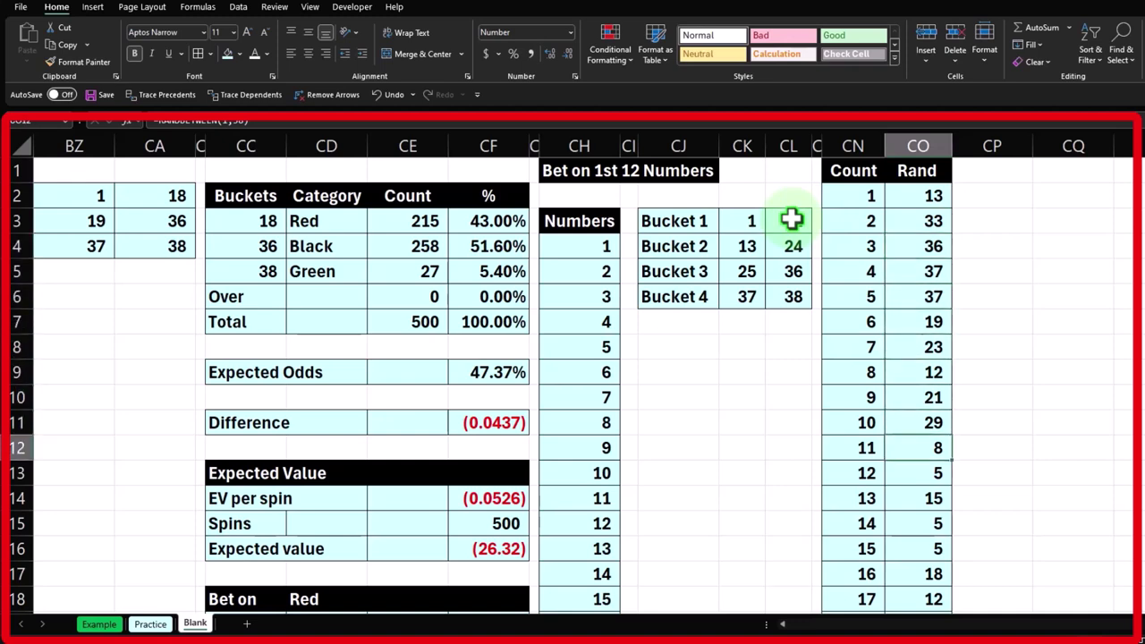
{"action": "key", "text": "Down"}
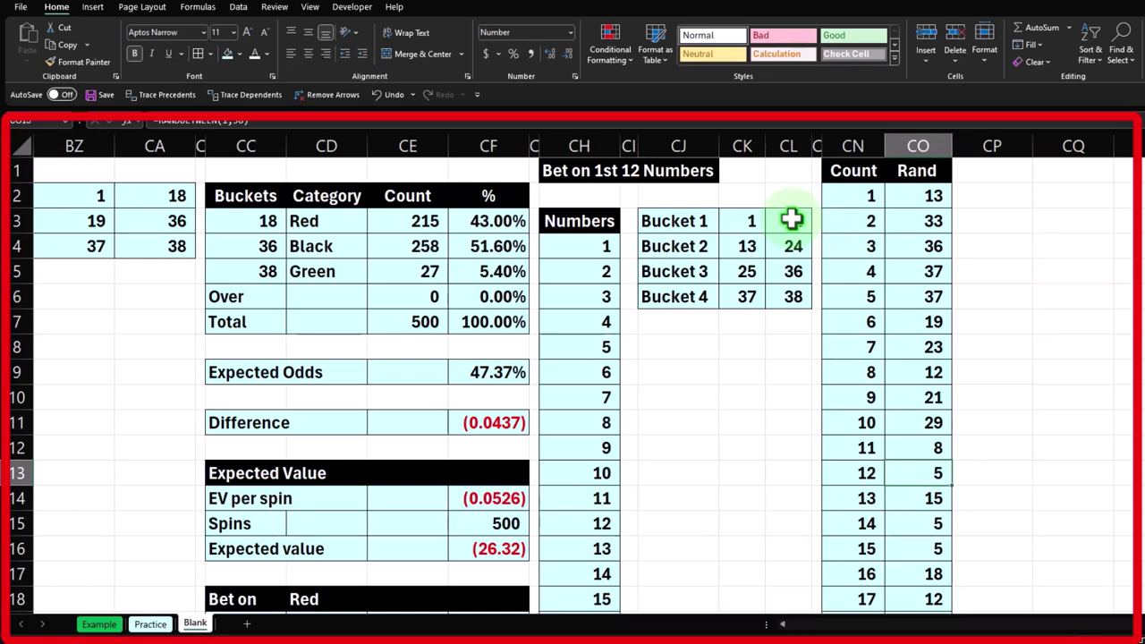
Step: Make column CP a narrow spacer matching column CM
{"action": "left_click", "coordinate": [815, 139]}
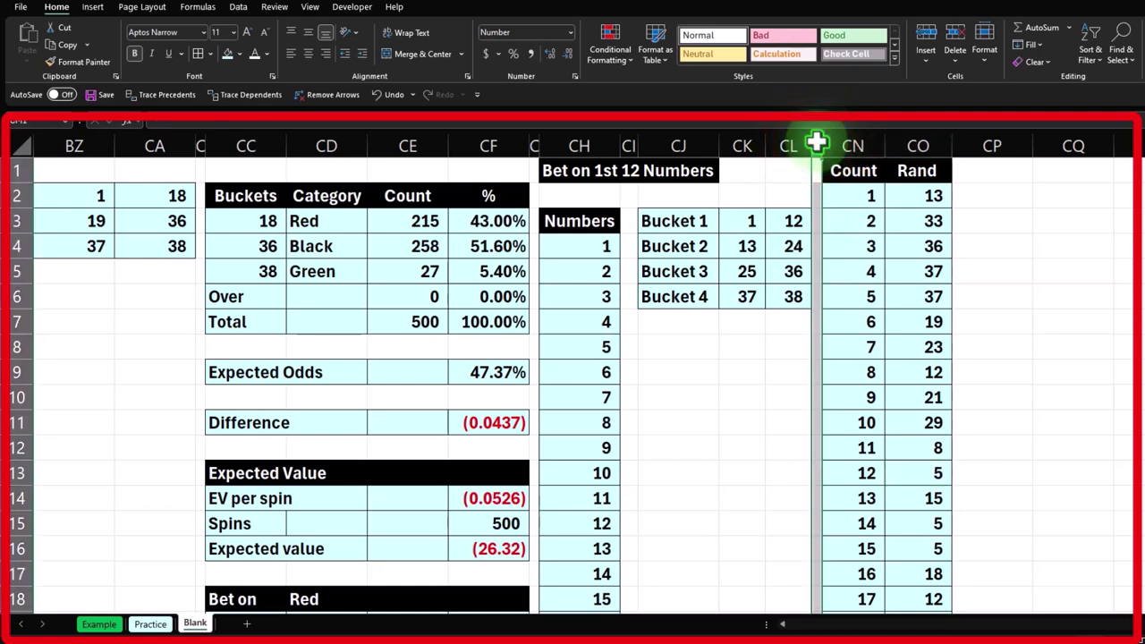
{"action": "left_click", "coordinate": [76, 62]}
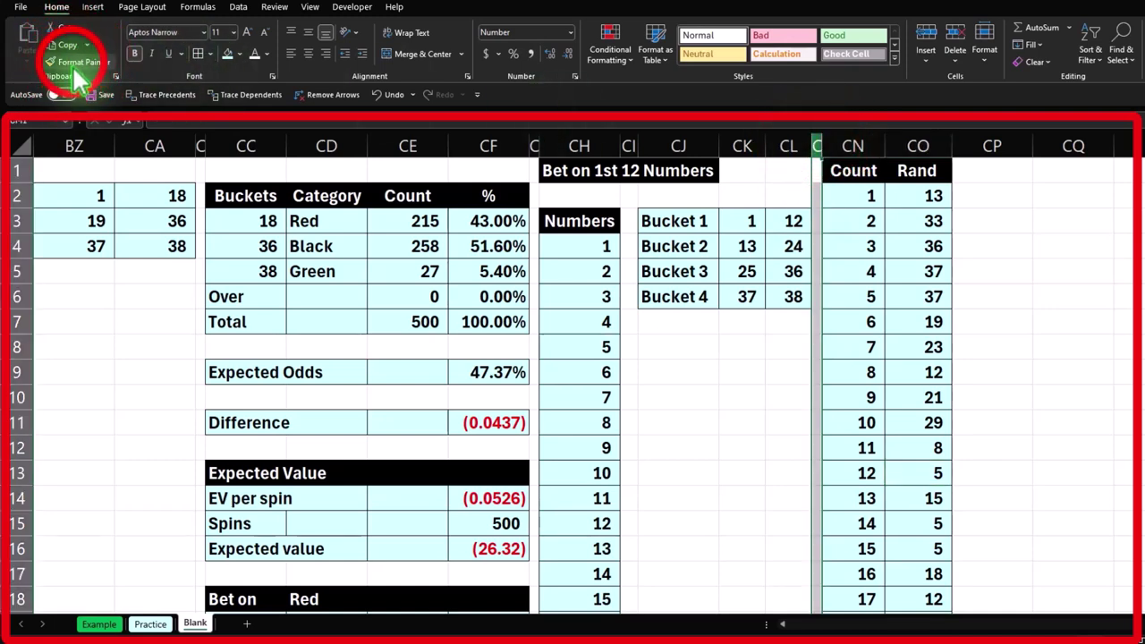
{"action": "left_click", "coordinate": [993, 146]}
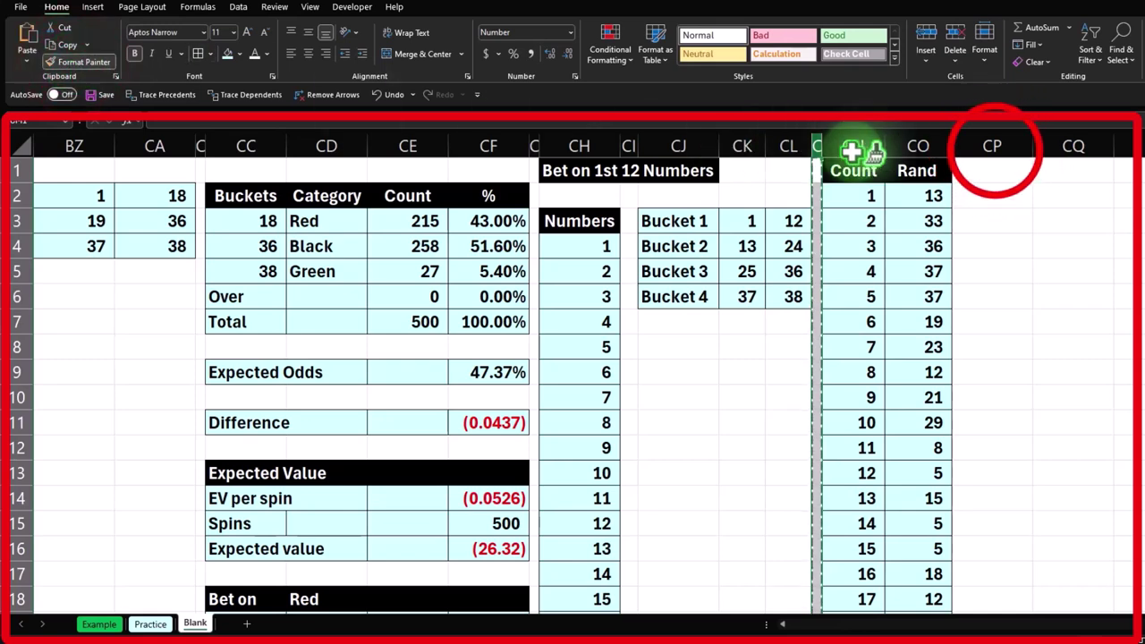
Step: Type the Buckets heading in CQ1
{"action": "left_click", "coordinate": [996, 166]}
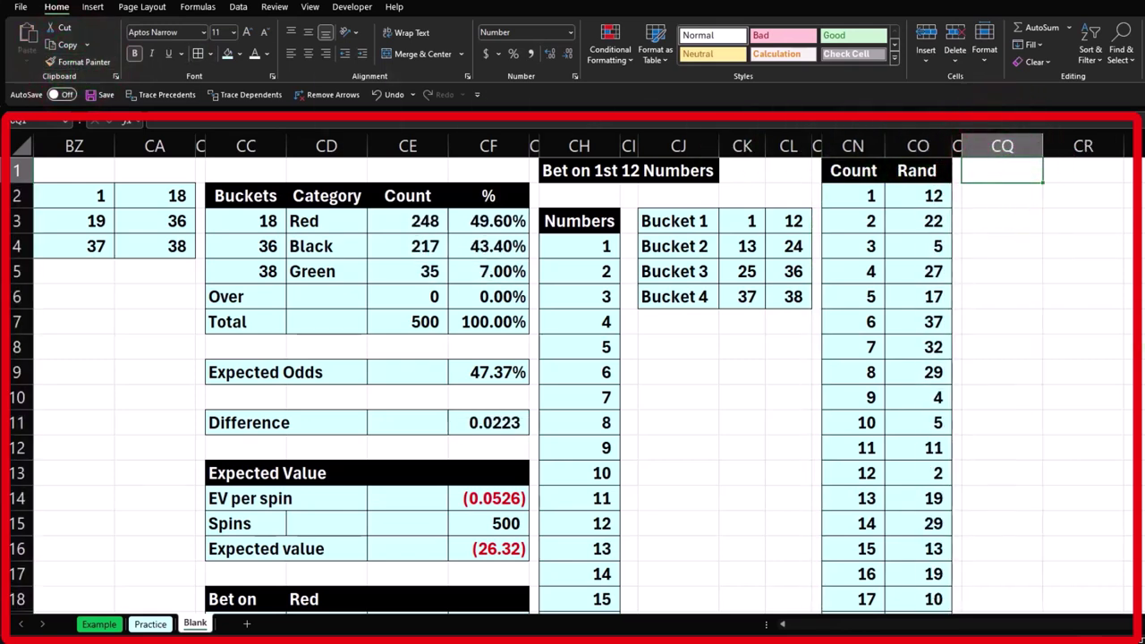
{"action": "type", "text": "Bucke"}
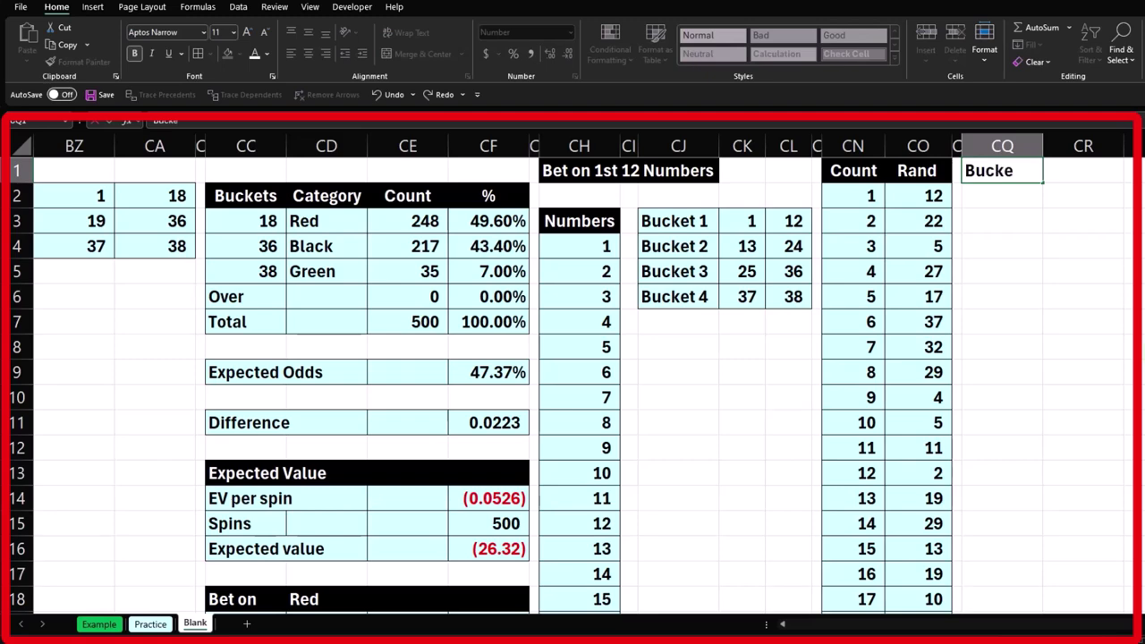
{"action": "type", "text": "ts"}
{"action": "key", "text": "Return"}
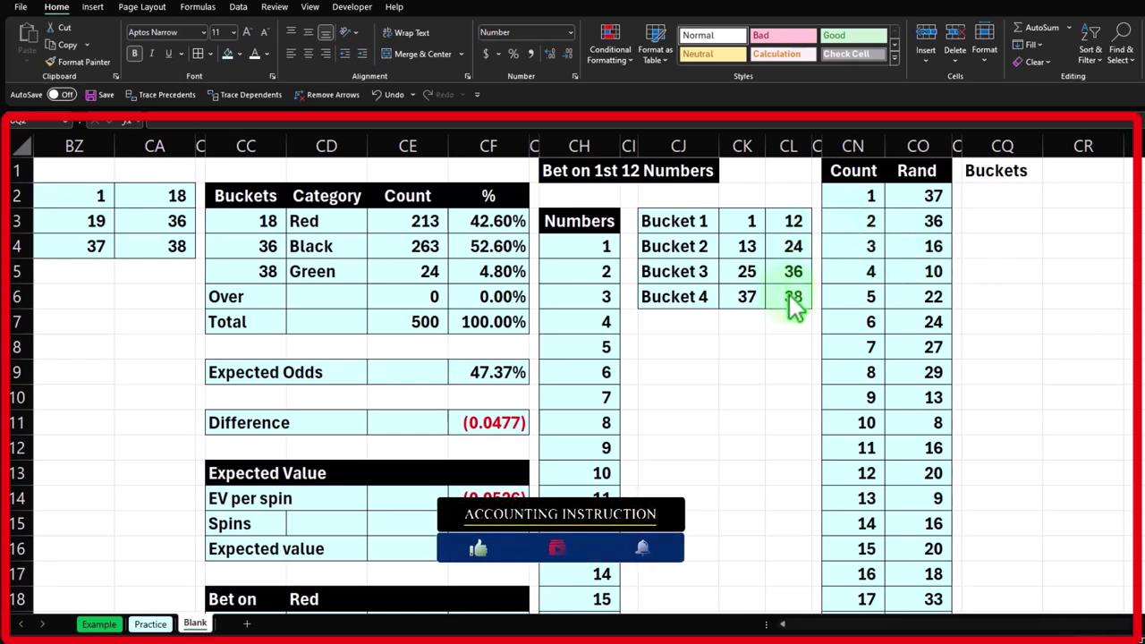
Step: Link CQ2 to the first bucket limit (=CL3) and fill down to CQ5: 12, 24, 36, 38
{"action": "left_click", "coordinate": [1028, 198]}
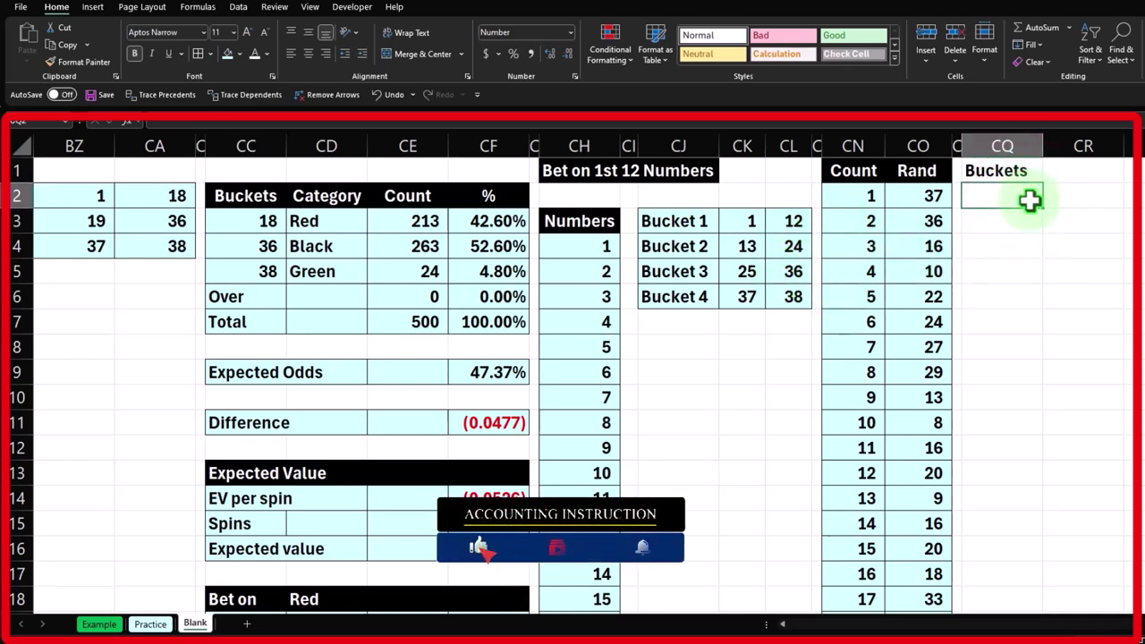
{"action": "type", "text": "="}
{"action": "key", "text": "Left"}
{"action": "key", "text": "Left"}
{"action": "key", "text": "Left"}
{"action": "key", "text": "Left"}
{"action": "key", "text": "Left"}
{"action": "key", "text": "Down"}
{"action": "key", "text": "Return"}
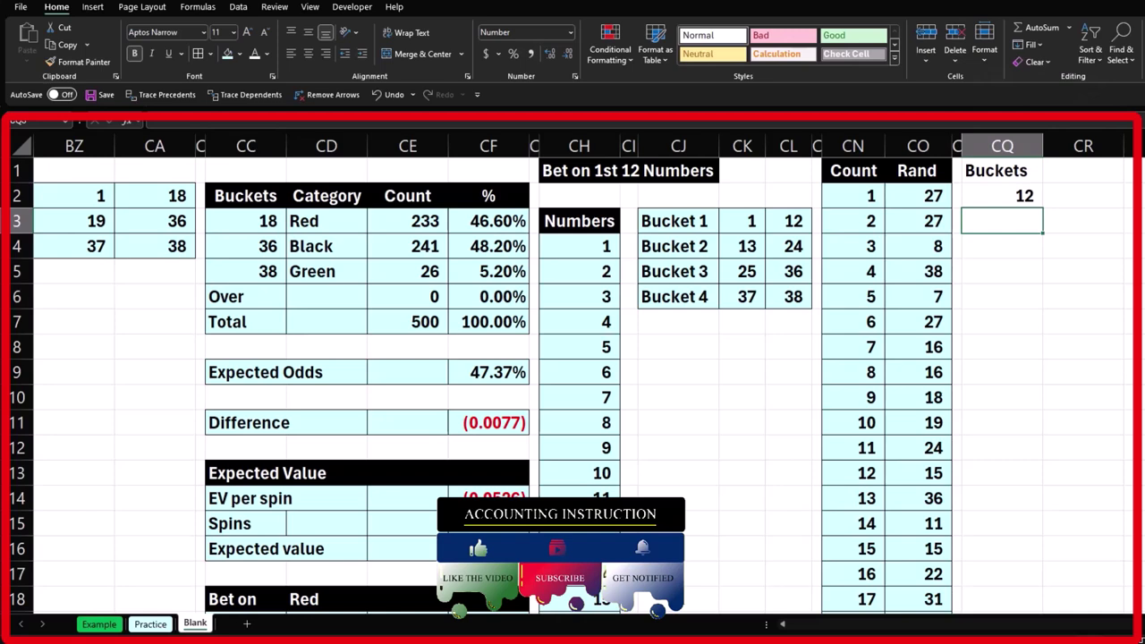
{"action": "left_click", "coordinate": [1036, 205]}
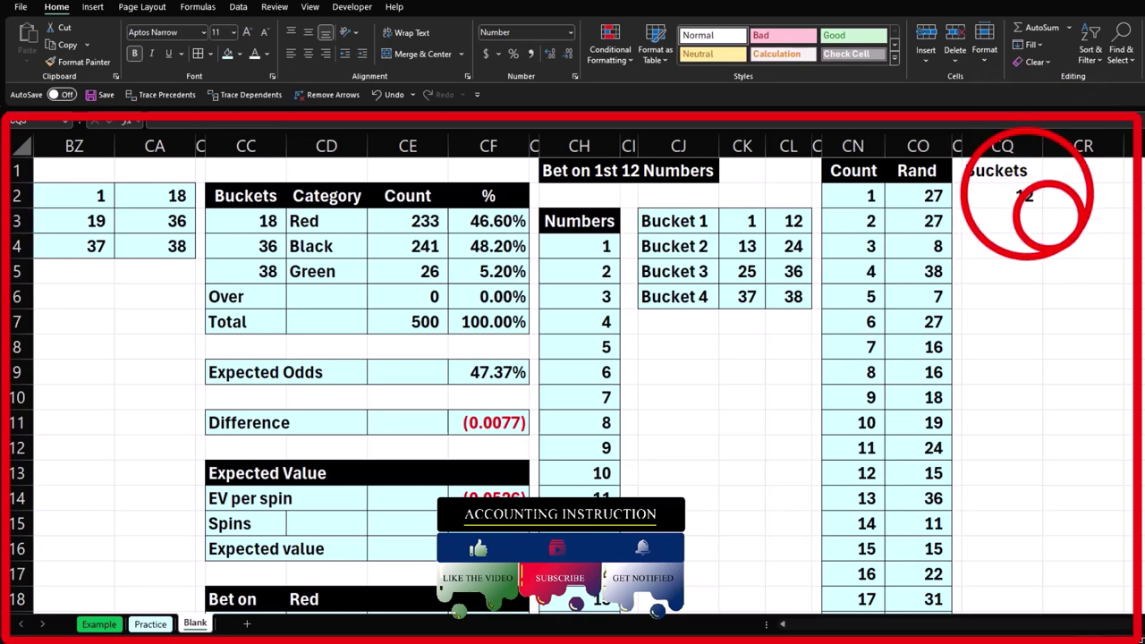
{"action": "left_click", "coordinate": [1042, 210]}
{"action": "left_click_drag", "start_coordinate": [1042, 208], "coordinate": [1046, 253]}
{"action": "left_click", "coordinate": [1044, 260]}
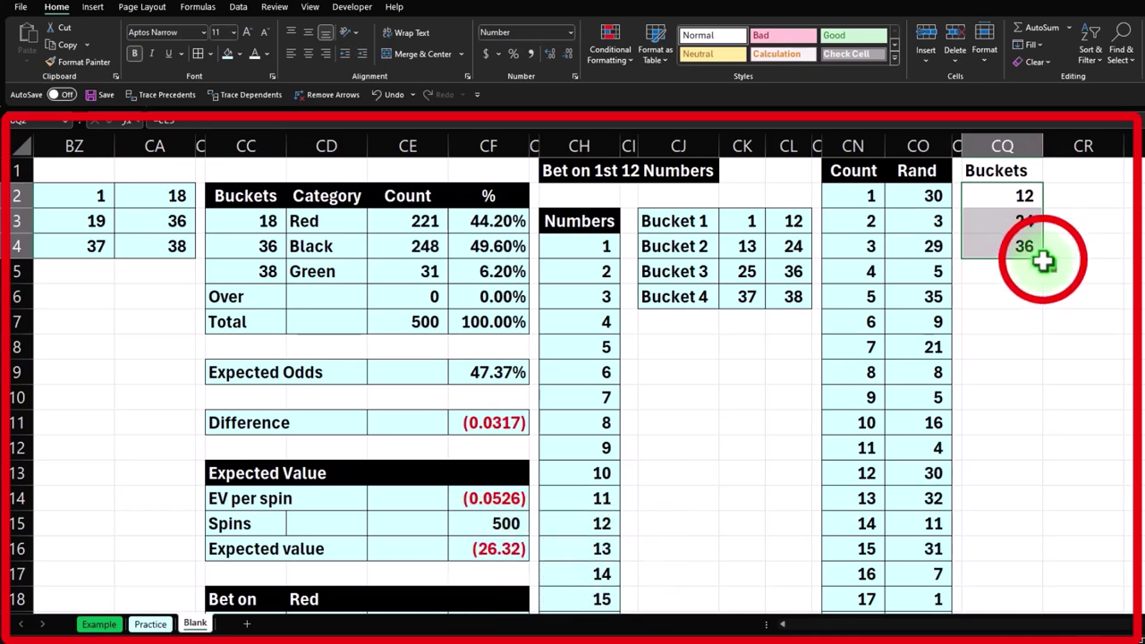
{"action": "left_click_drag", "start_coordinate": [1045, 272], "coordinate": [1046, 279]}
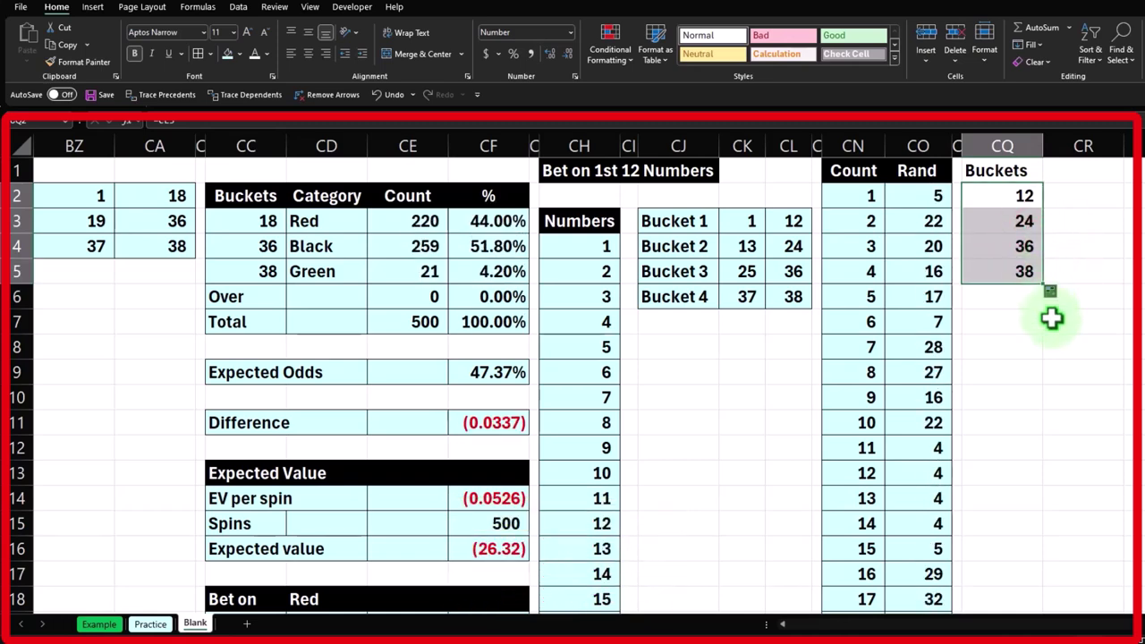
Step: Enter the Over label in CQ6
{"action": "left_click", "coordinate": [1017, 298]}
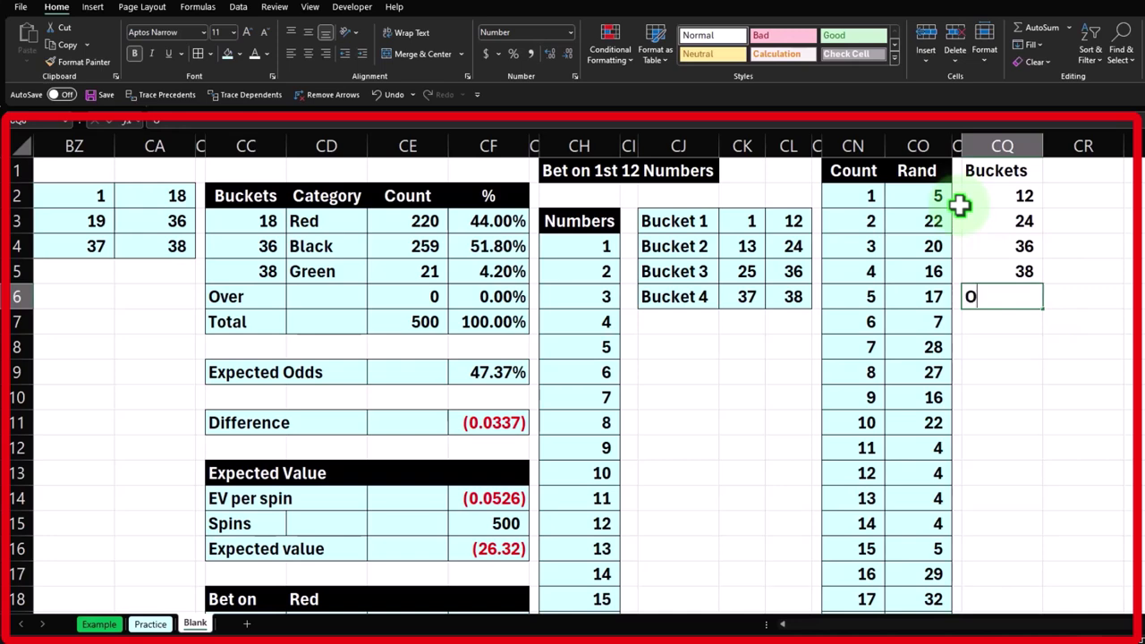
{"action": "type", "text": "OVer"}
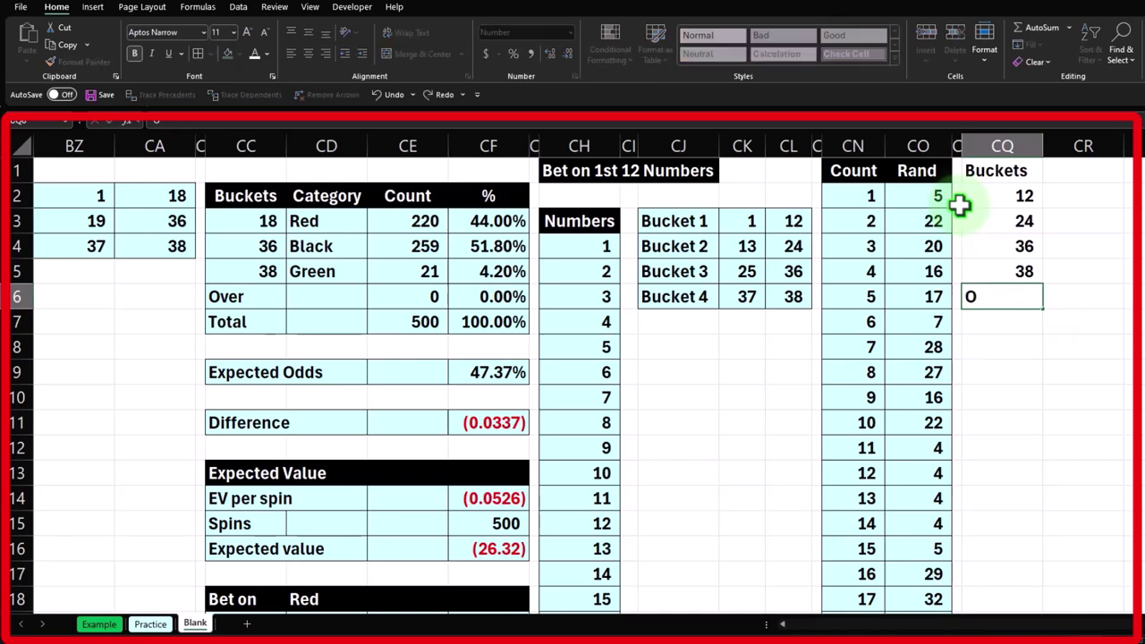
{"action": "key", "text": "Tab"}
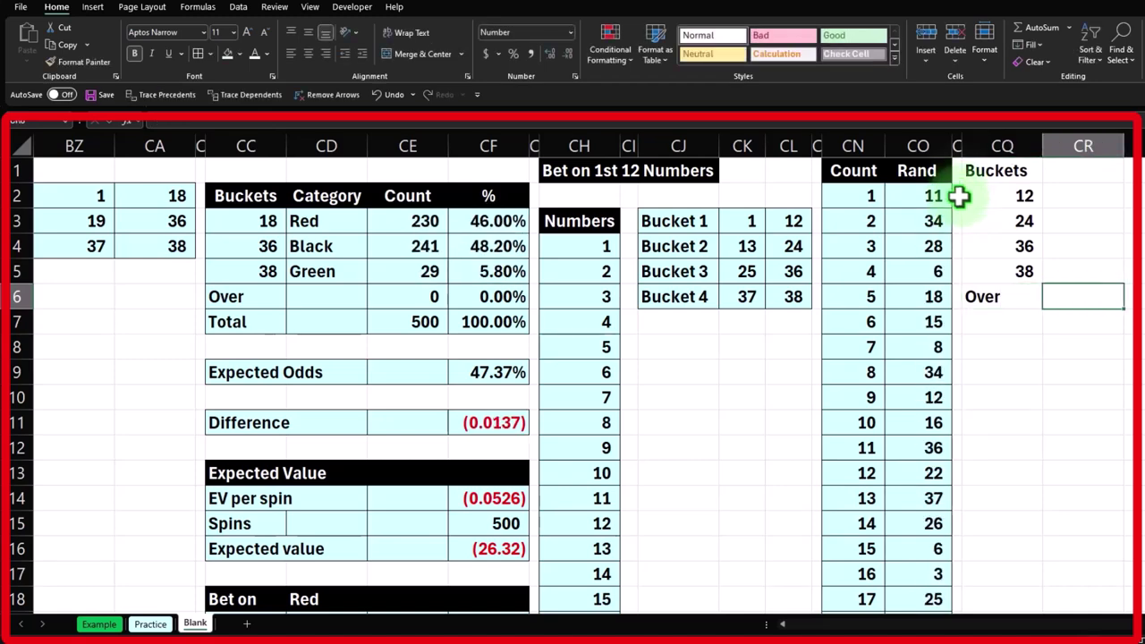
Step: Type the Count heading in CR1
{"action": "left_click", "coordinate": [1064, 161]}
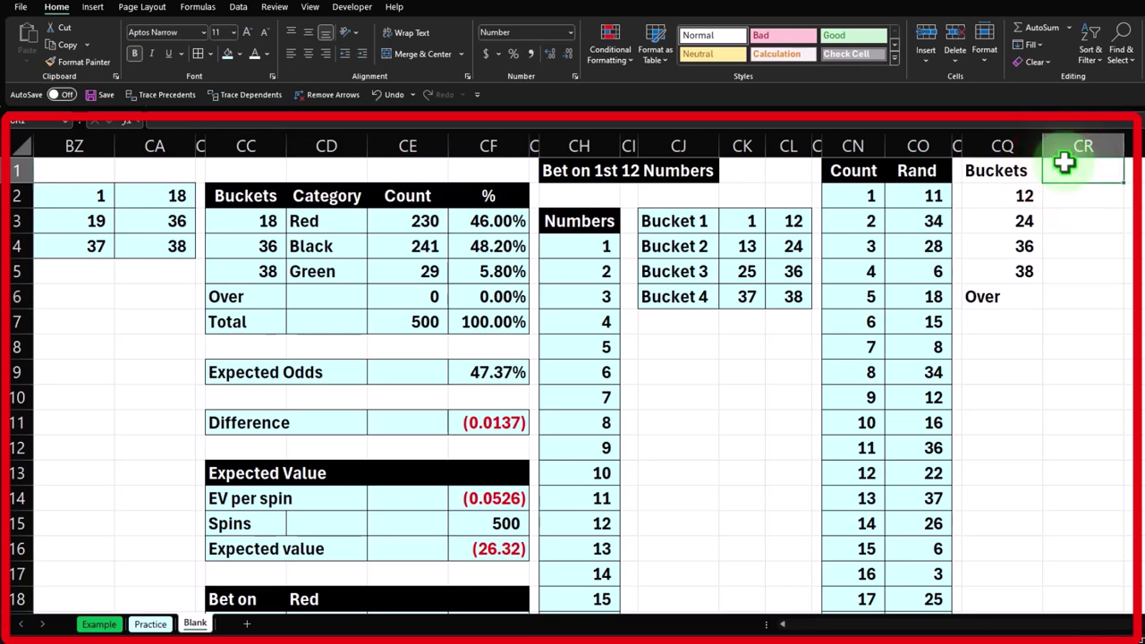
{"action": "type", "text": "Cou"}
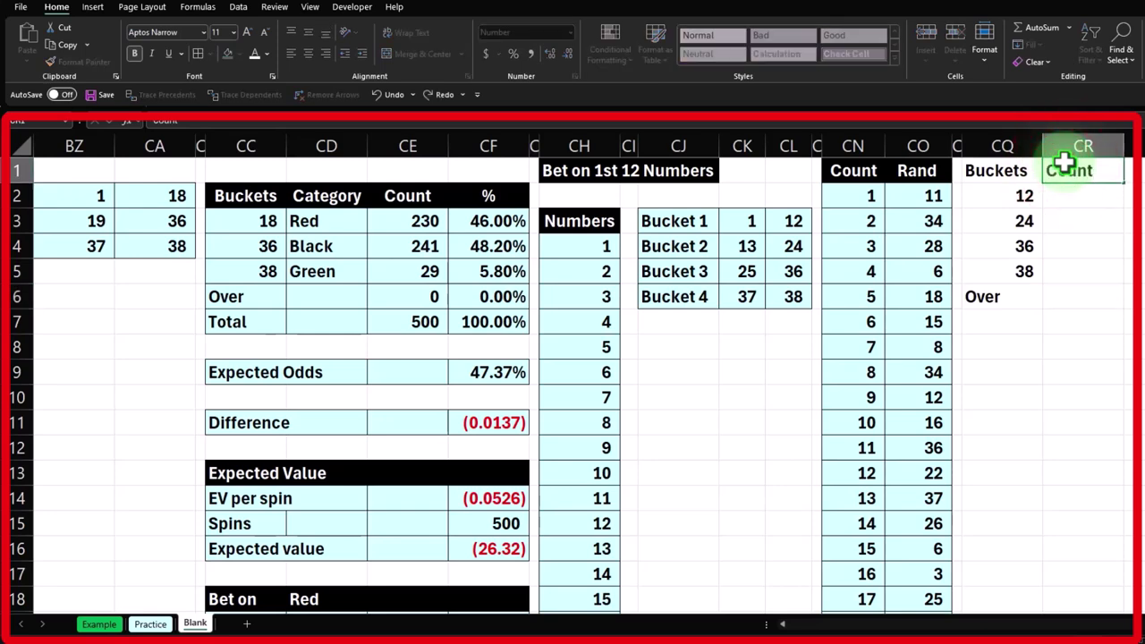
{"action": "type", "text": "nt"}
{"action": "key", "text": "Tab"}
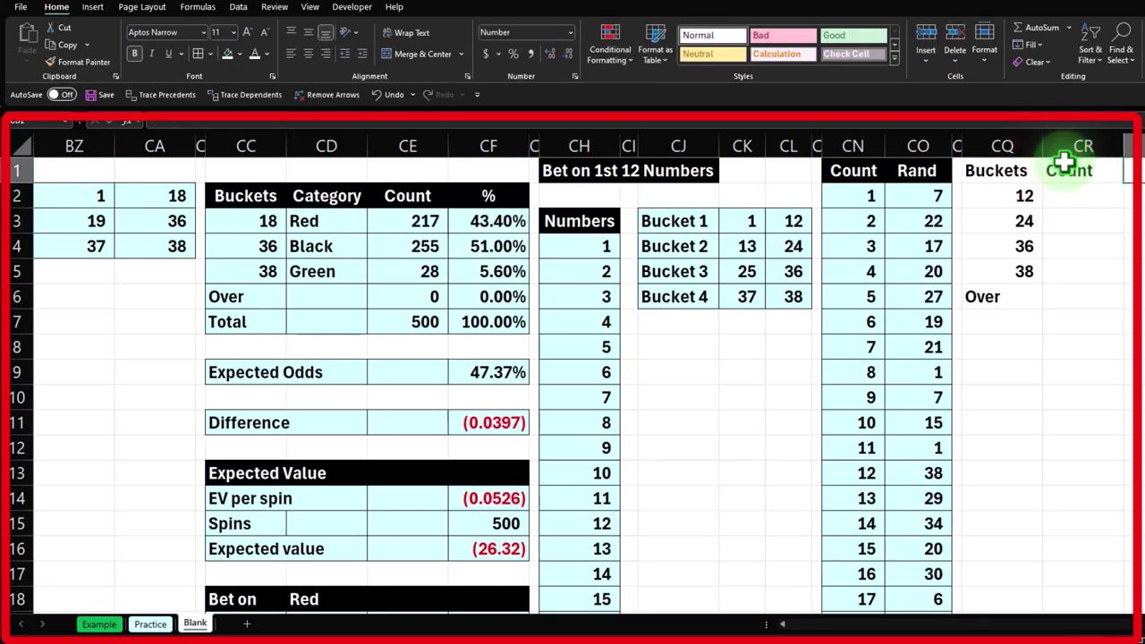
Step: Give the Buckets and Count headings black fill and centred text
{"action": "left_click", "coordinate": [1015, 172]}
{"action": "left_click_drag", "start_coordinate": [1049, 170], "coordinate": [1121, 168]}
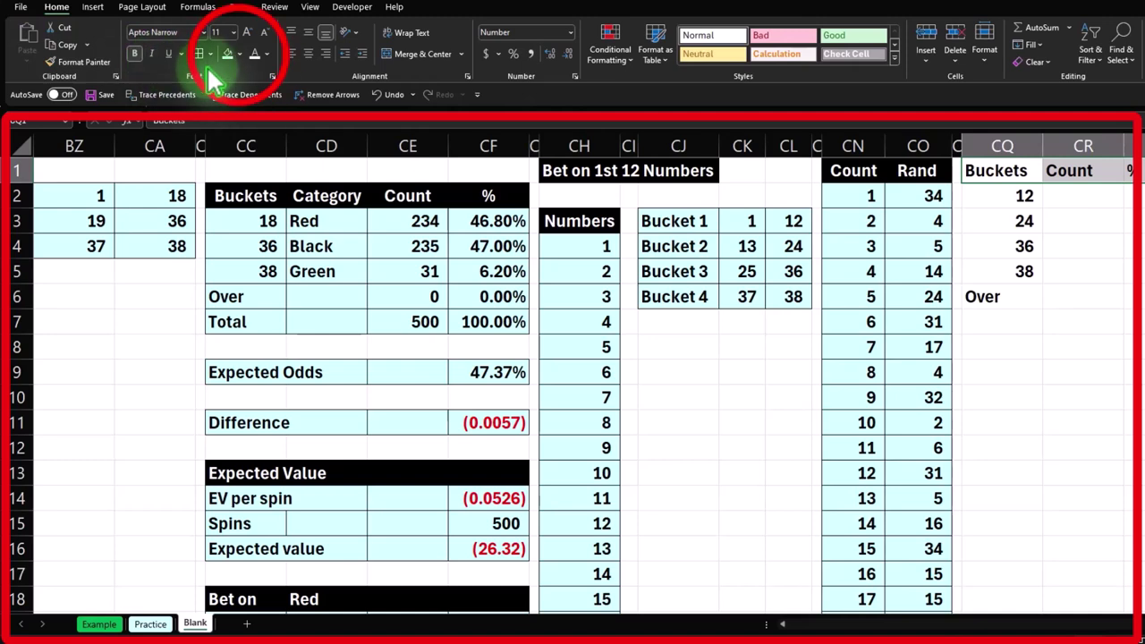
{"action": "left_click", "coordinate": [237, 54]}
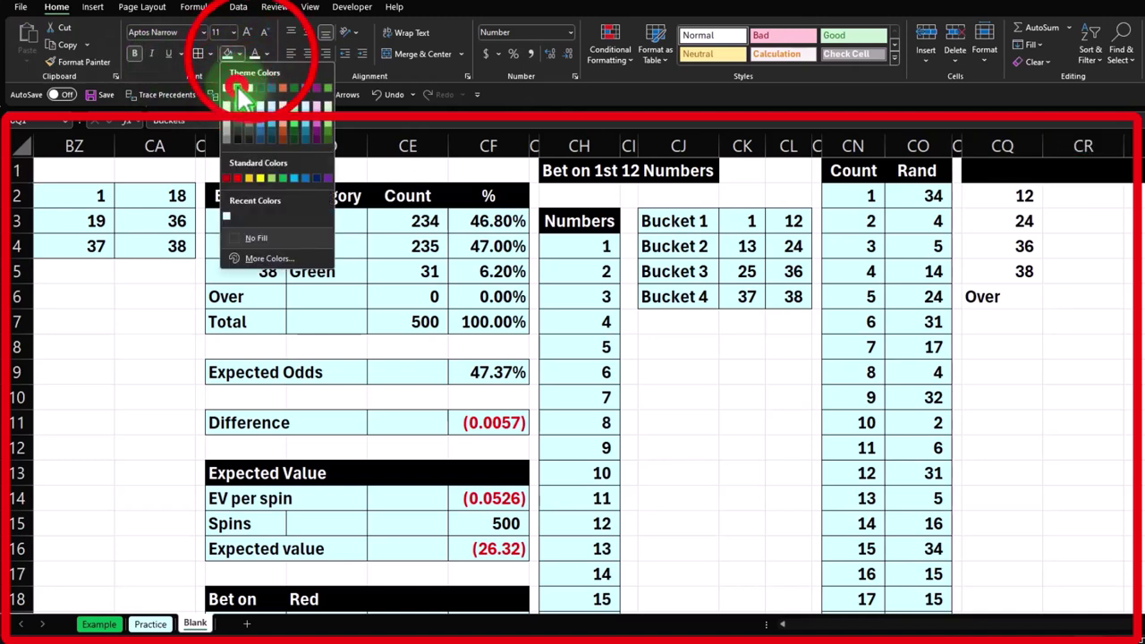
{"action": "left_click", "coordinate": [238, 87]}
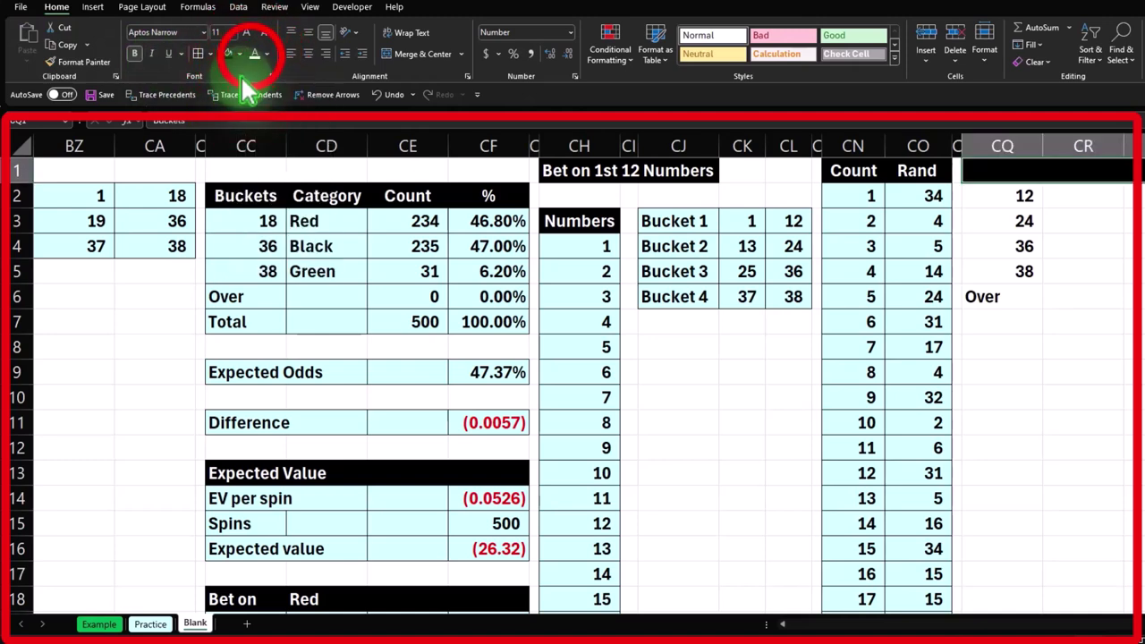
{"action": "left_click", "coordinate": [307, 52]}
{"action": "left_click", "coordinate": [1118, 246]}
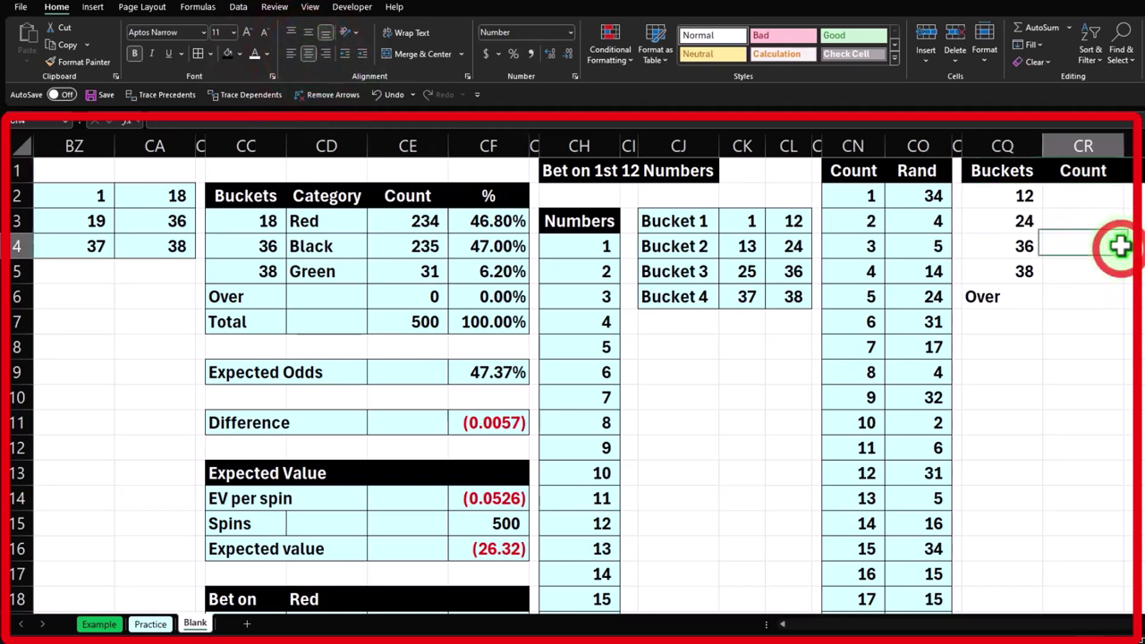
{"action": "left_click", "coordinate": [1097, 195]}
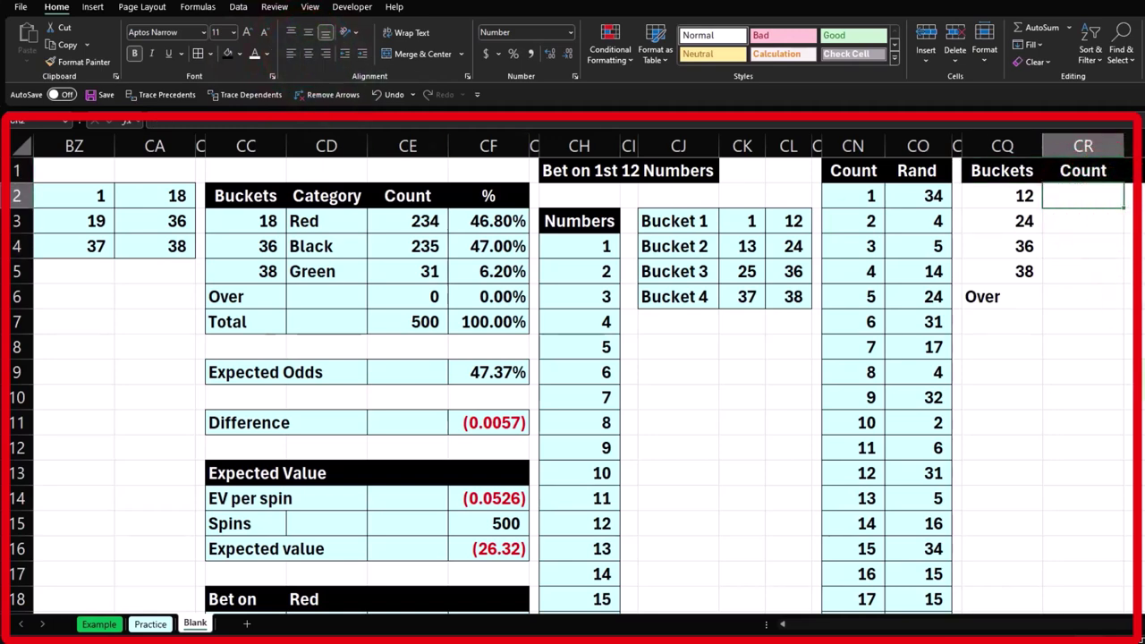
{"action": "key", "text": "ctrl+z"}
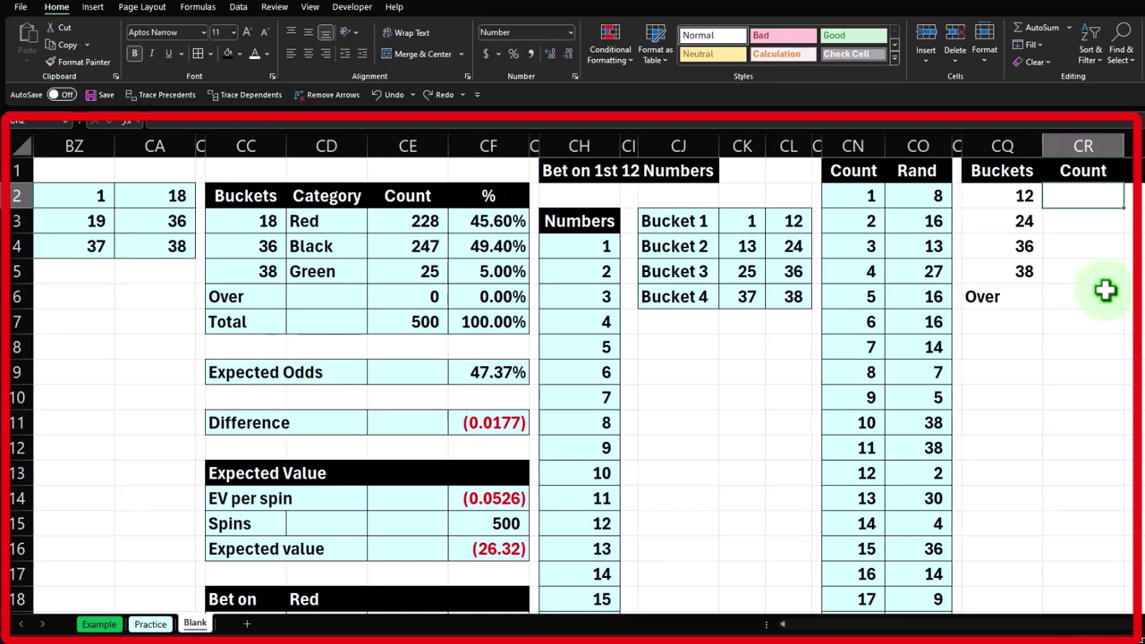
Step: Enter a FREQUENCY formula over the Rand values with limits CQ2:CQ4 so counts spill down
{"action": "type", "text": "="}
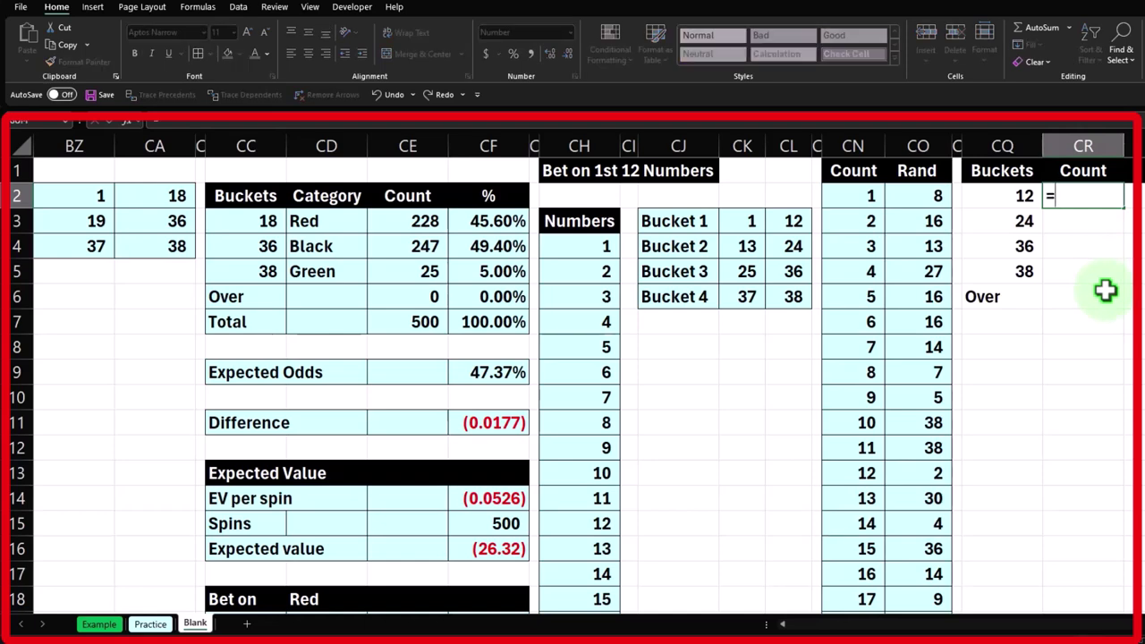
{"action": "type", "text": "fre"}
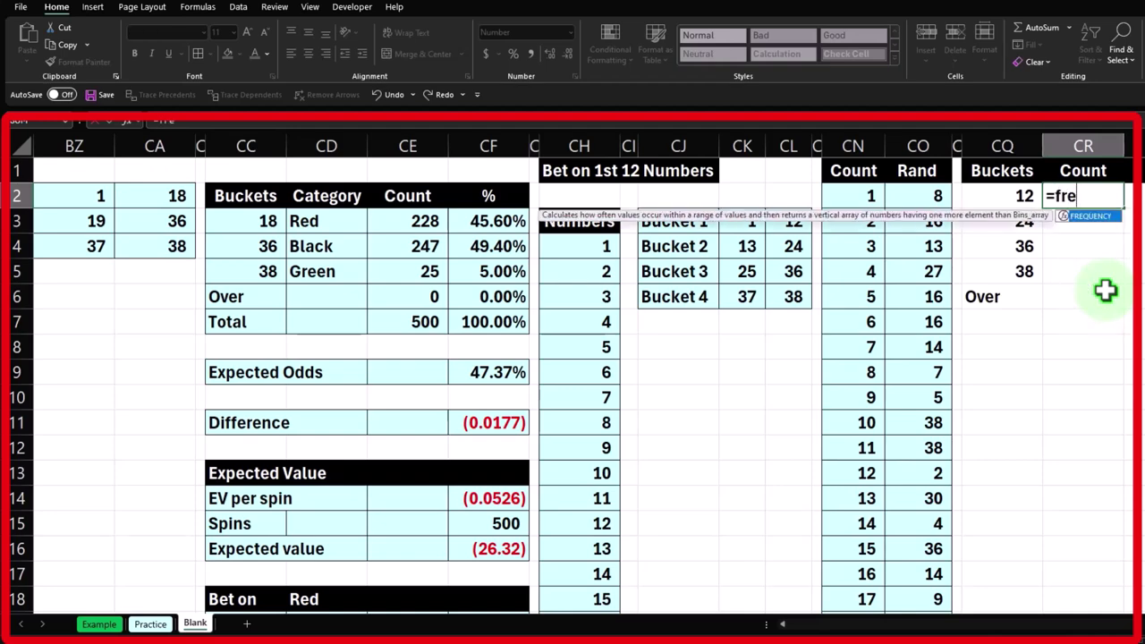
{"action": "key", "text": "Tab"}
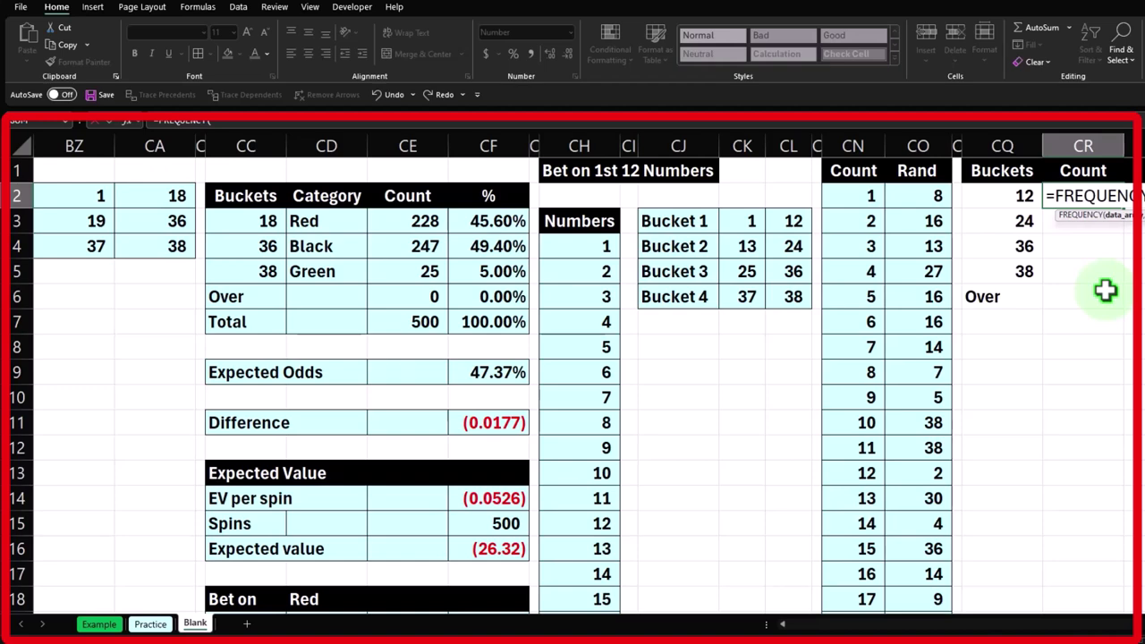
{"action": "left_click", "coordinate": [920, 199]}
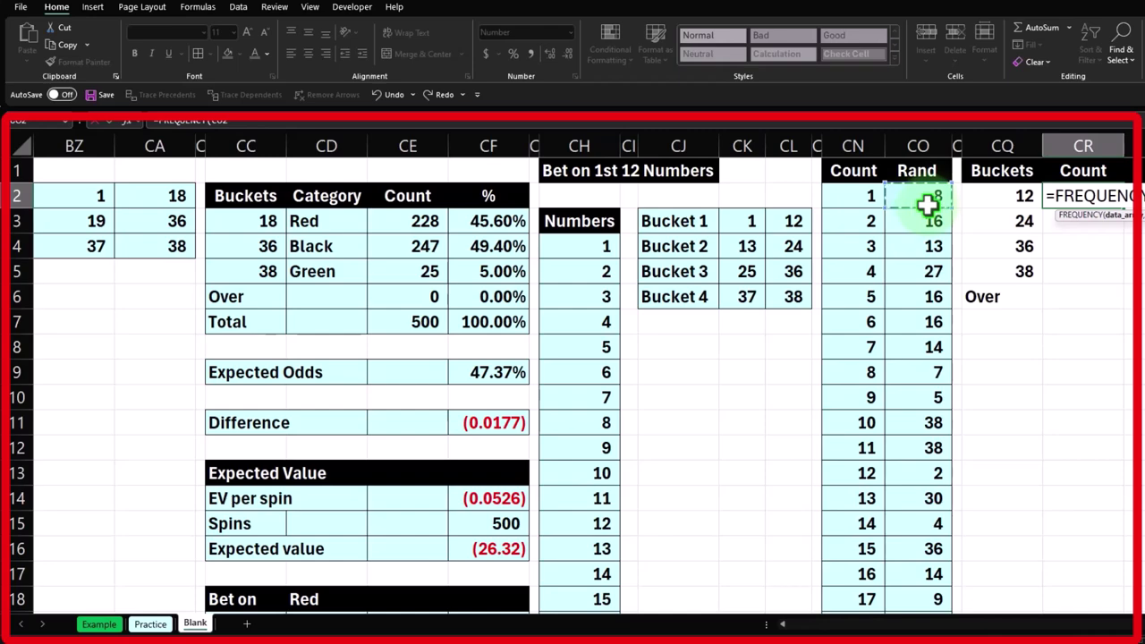
{"action": "key", "text": "ctrl+shift+Down"}
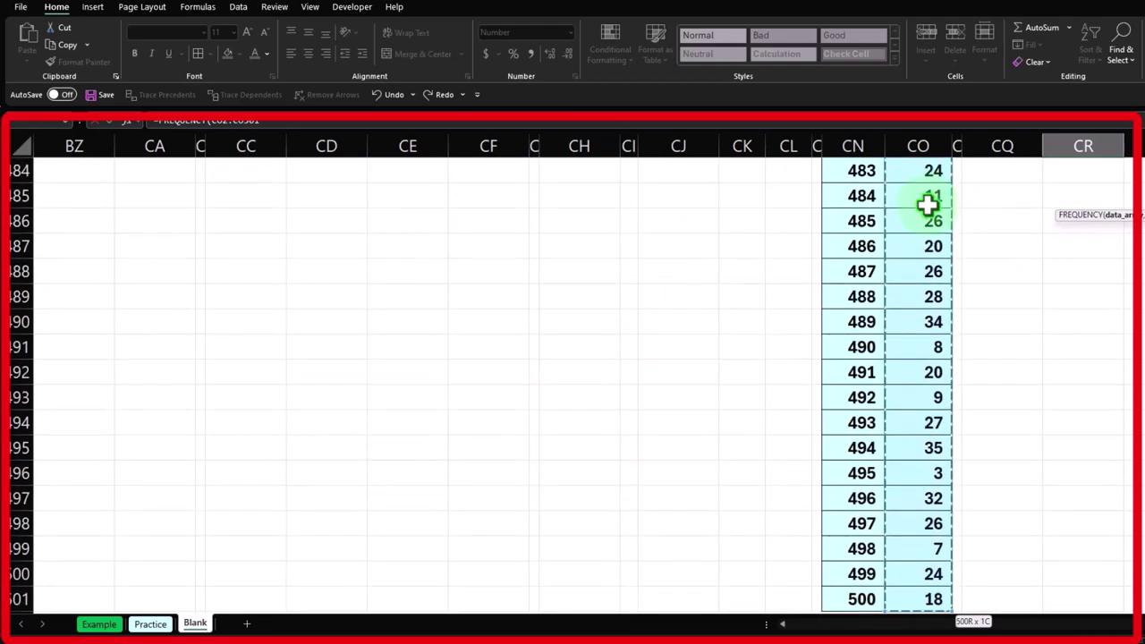
{"action": "key", "text": "ctrl+BackSpace"}
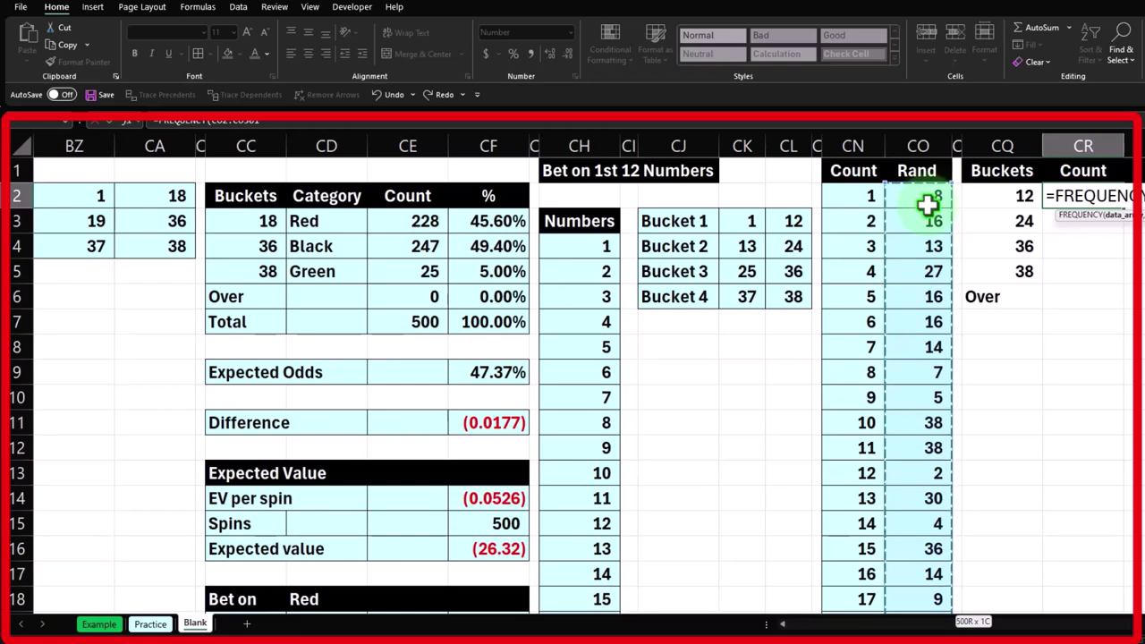
{"action": "type", "text": ","}
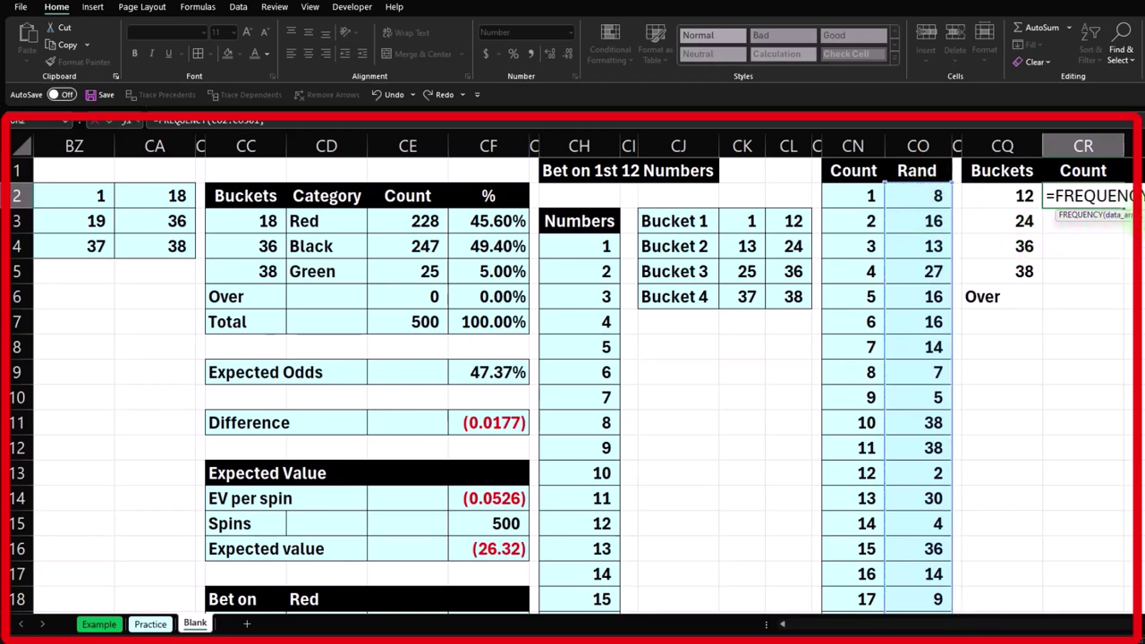
{"action": "left_click_drag", "start_coordinate": [1020, 197], "coordinate": [1038, 271]}
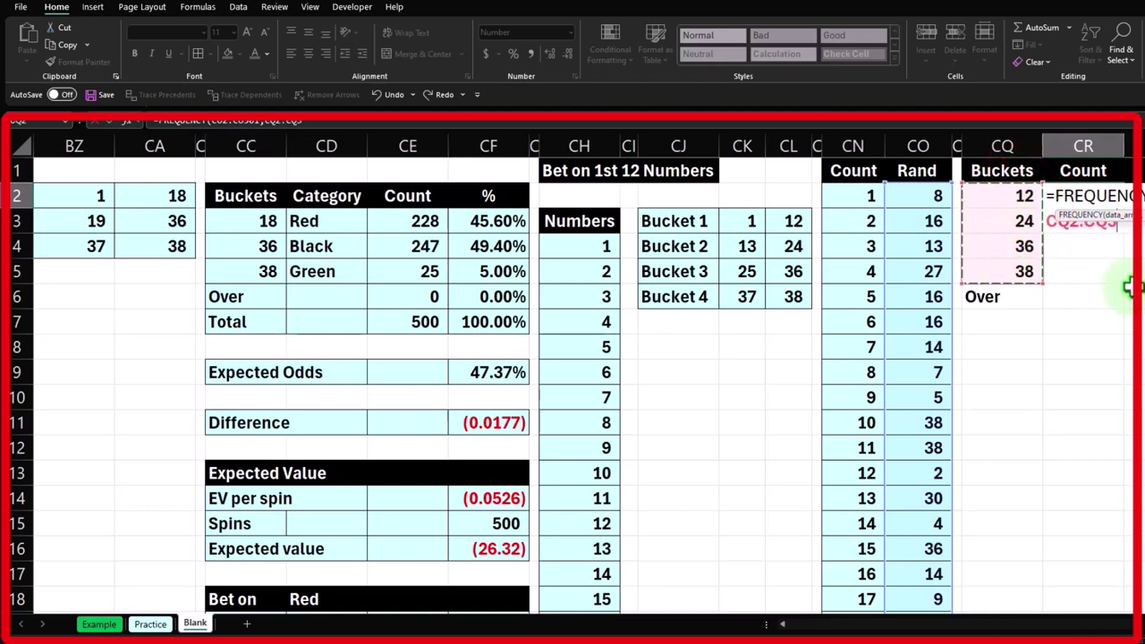
{"action": "key", "text": "Return"}
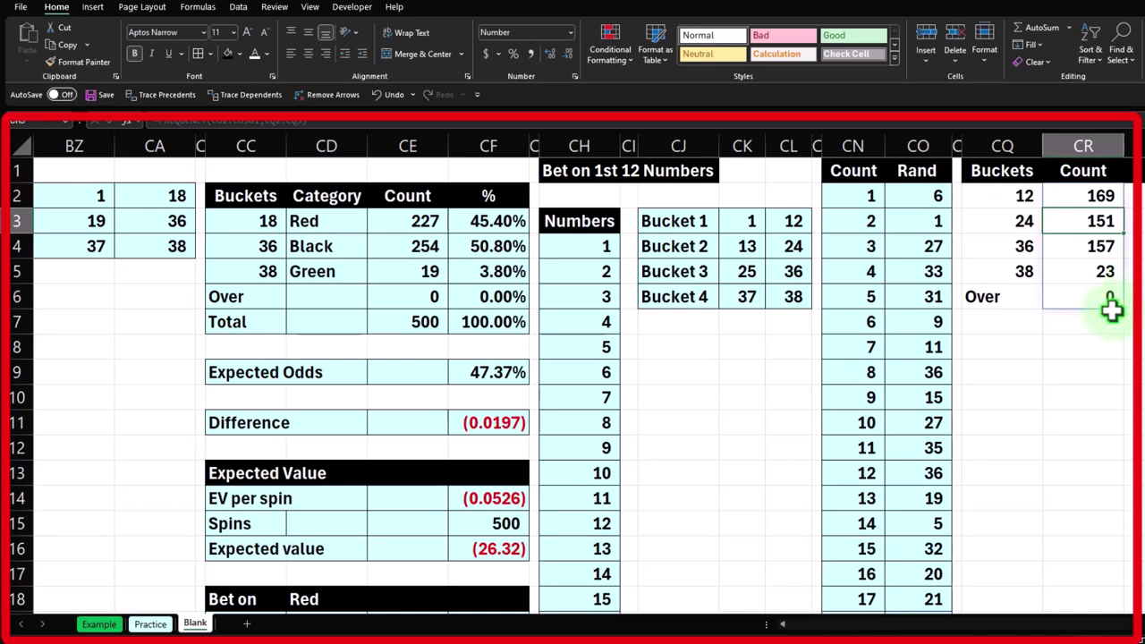
Step: Set the last bucket limit in CQ5 to 38 and move below the Over row
{"action": "left_click", "coordinate": [1021, 272]}
{"action": "type", "text": "38"}
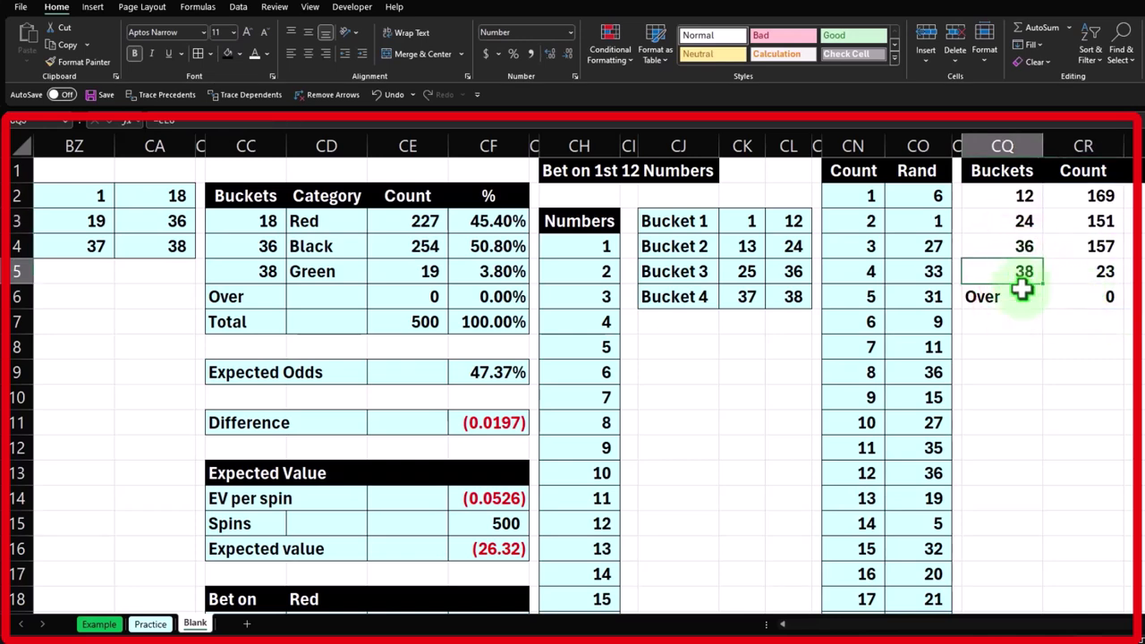
{"action": "key", "text": "Return"}
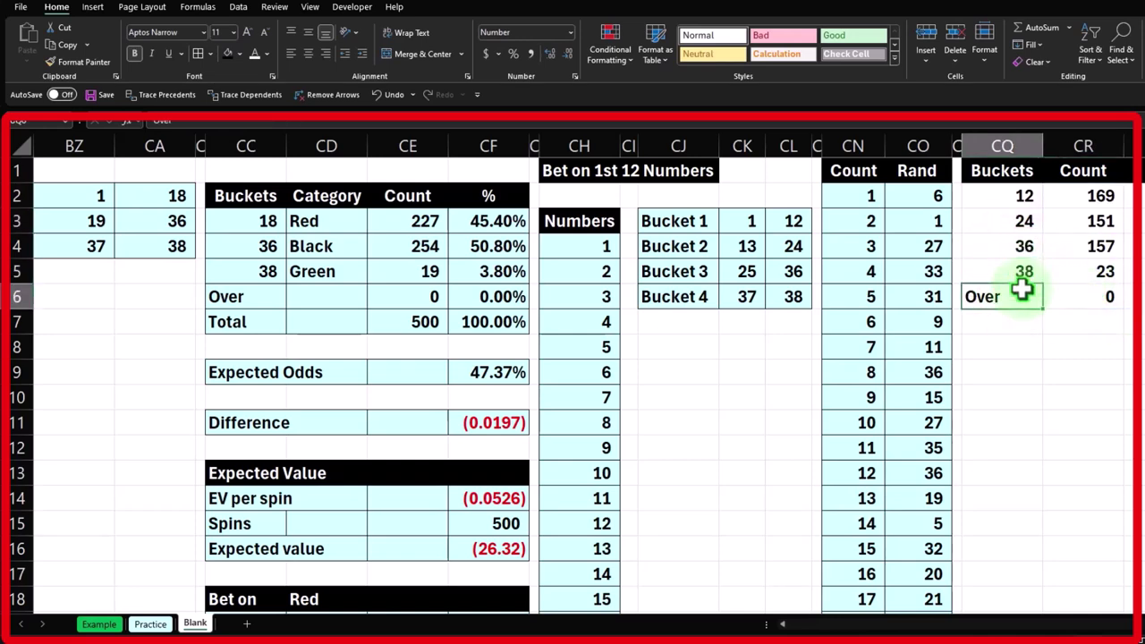
{"action": "key", "text": "Right"}
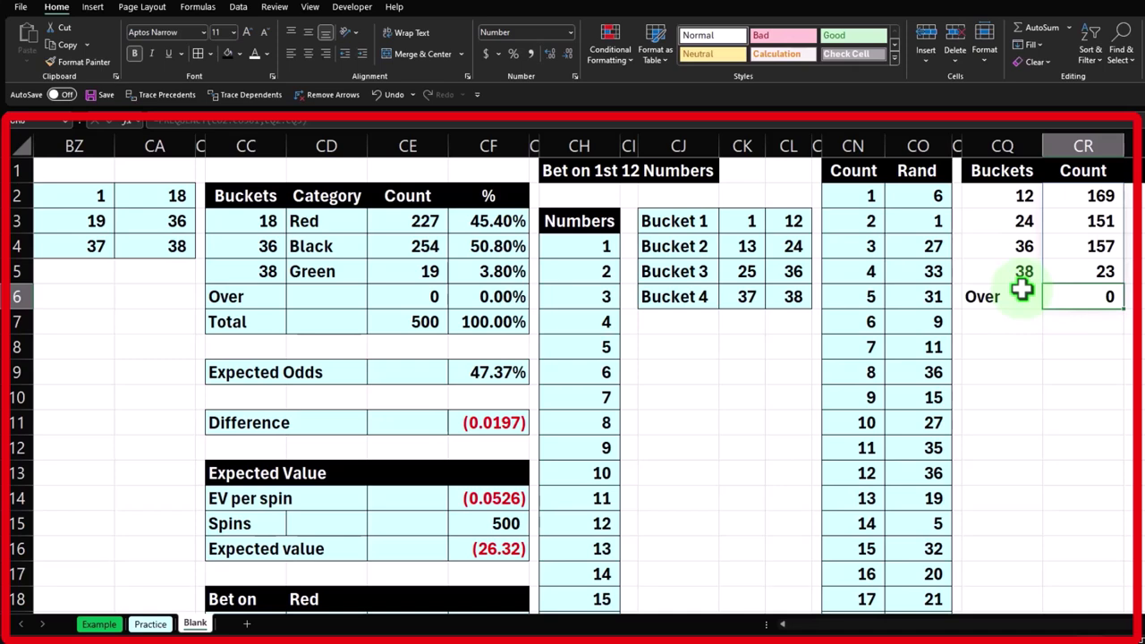
{"action": "key", "text": "Down"}
{"action": "key", "text": "Left"}
Step: Label CQ7 Total and sum the bucket counts CR2:CR6 beside it, giving 500
{"action": "type", "text": "Total"}
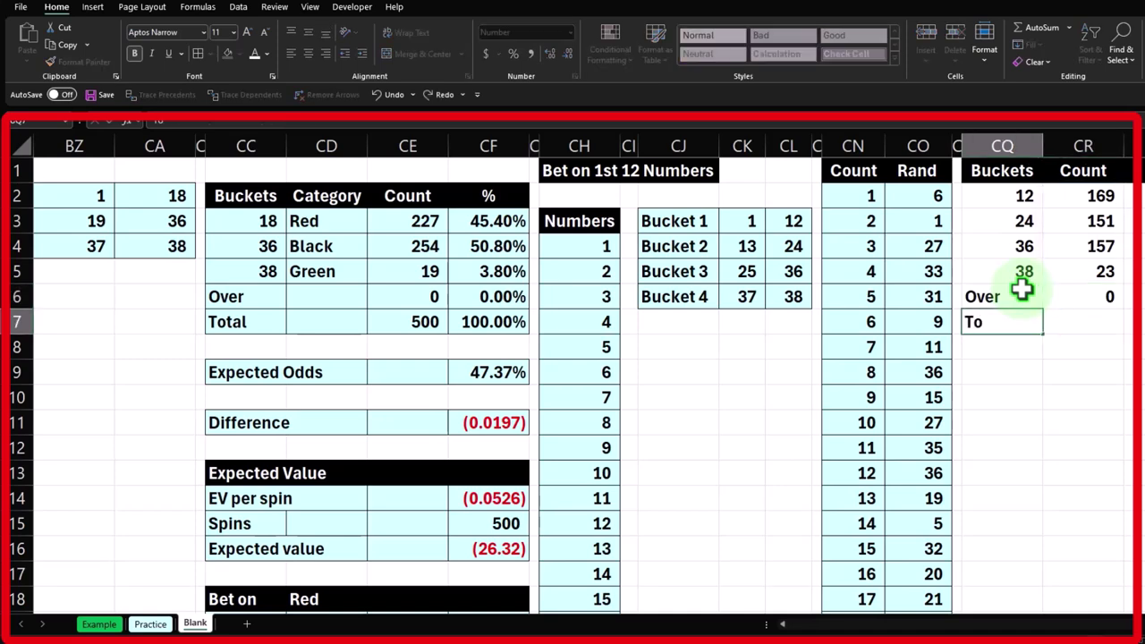
{"action": "key", "text": "Right"}
{"action": "key", "text": "Right"}
{"action": "key", "text": "Up"}
{"action": "key", "text": "Up"}
{"action": "key", "text": "Up"}
{"action": "key", "text": "Up"}
{"action": "key", "text": "Up"}
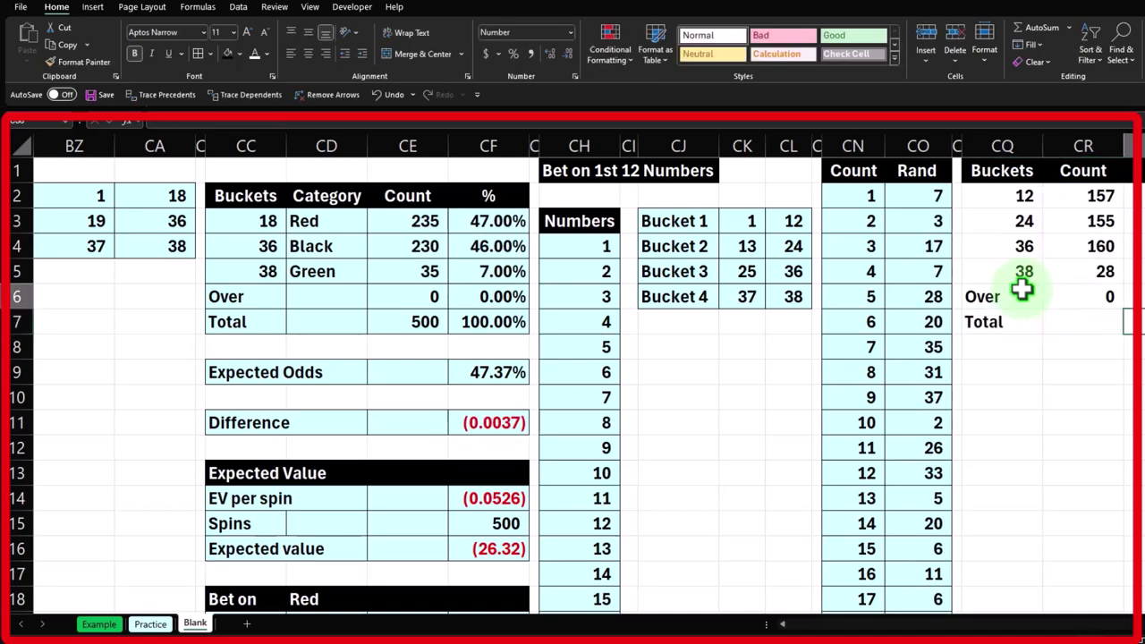
{"action": "key", "text": "Down"}
{"action": "key", "text": "Down"}
{"action": "key", "text": "Down"}
{"action": "key", "text": "Down"}
{"action": "key", "text": "Down"}
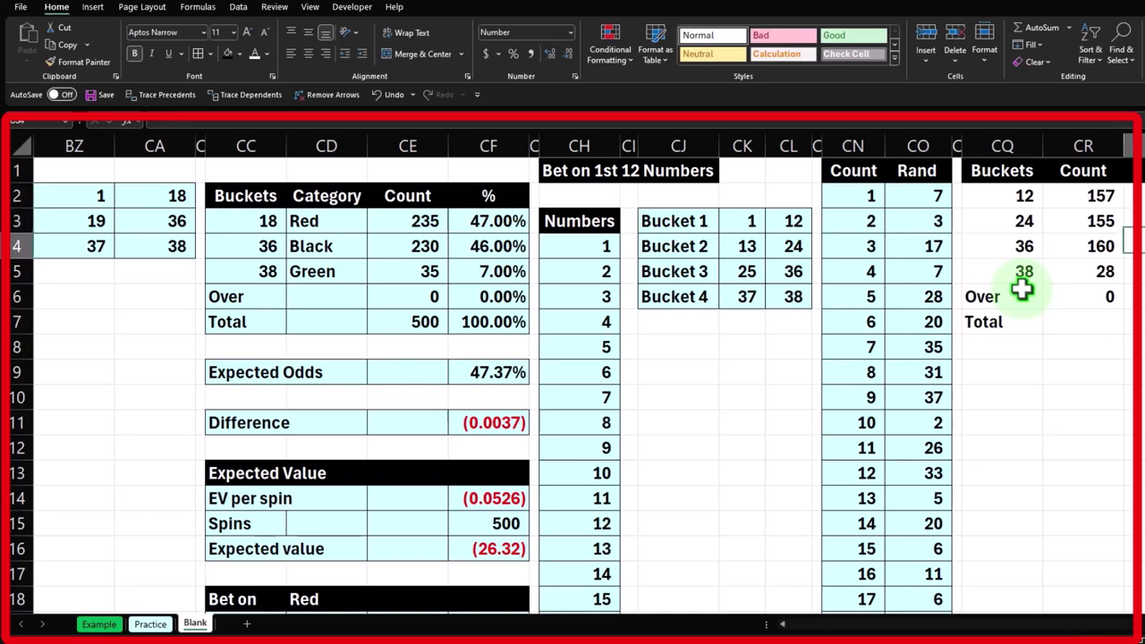
{"action": "key", "text": "Left"}
{"action": "type", "text": "=sum("}
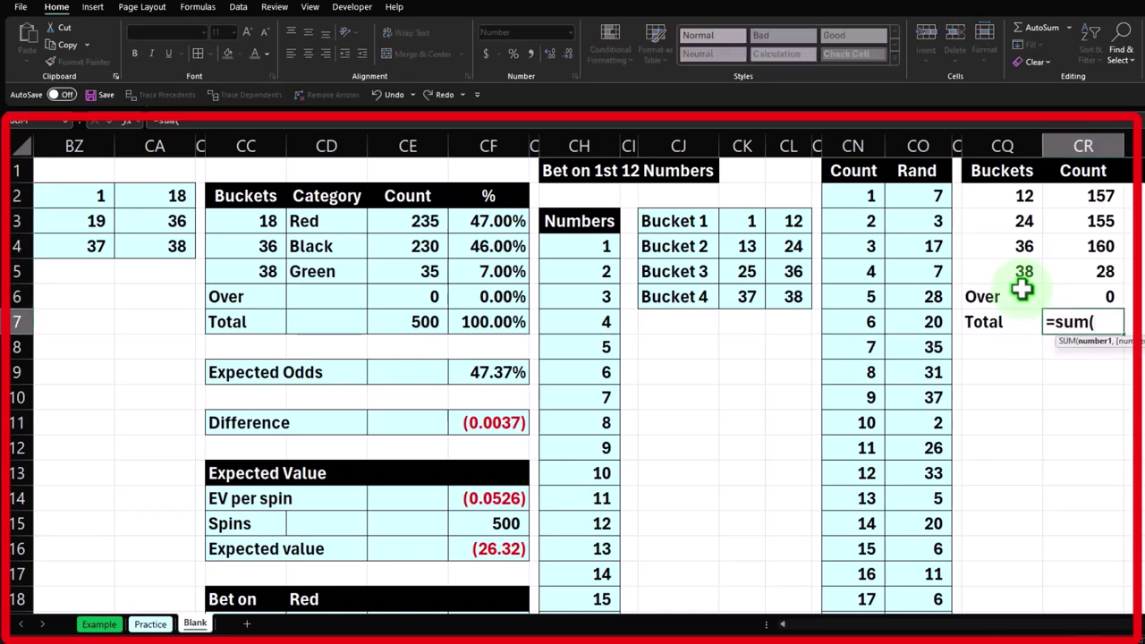
{"action": "key", "text": "Up"}
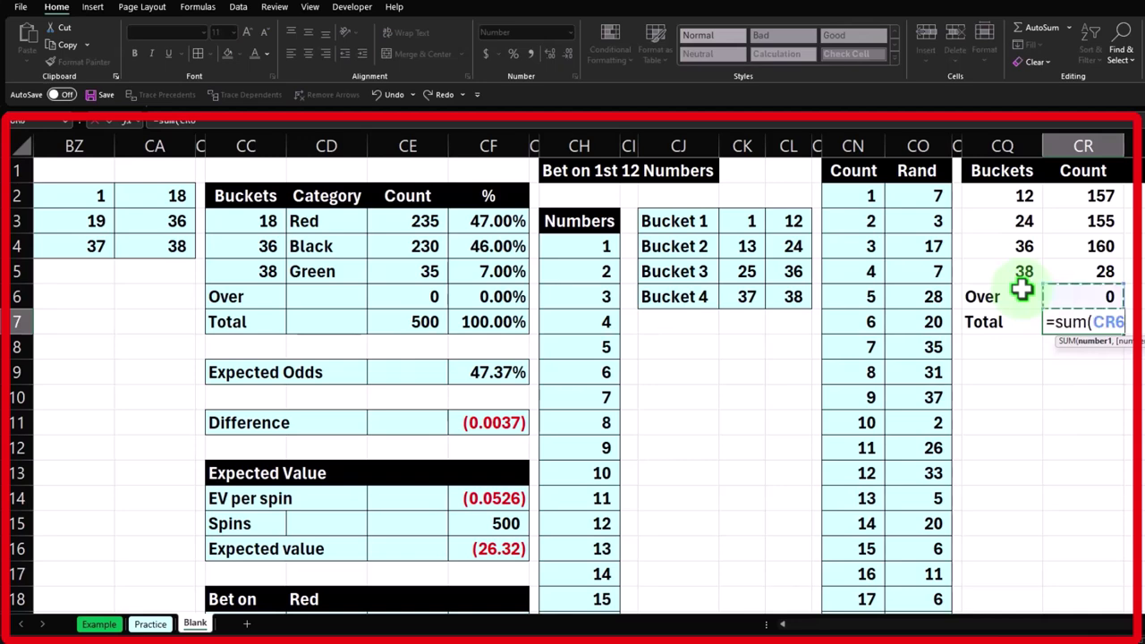
{"action": "key", "text": "shift+Up"}
{"action": "key", "text": "shift+Up"}
{"action": "key", "text": "shift+Up"}
{"action": "key", "text": "shift+Up"}
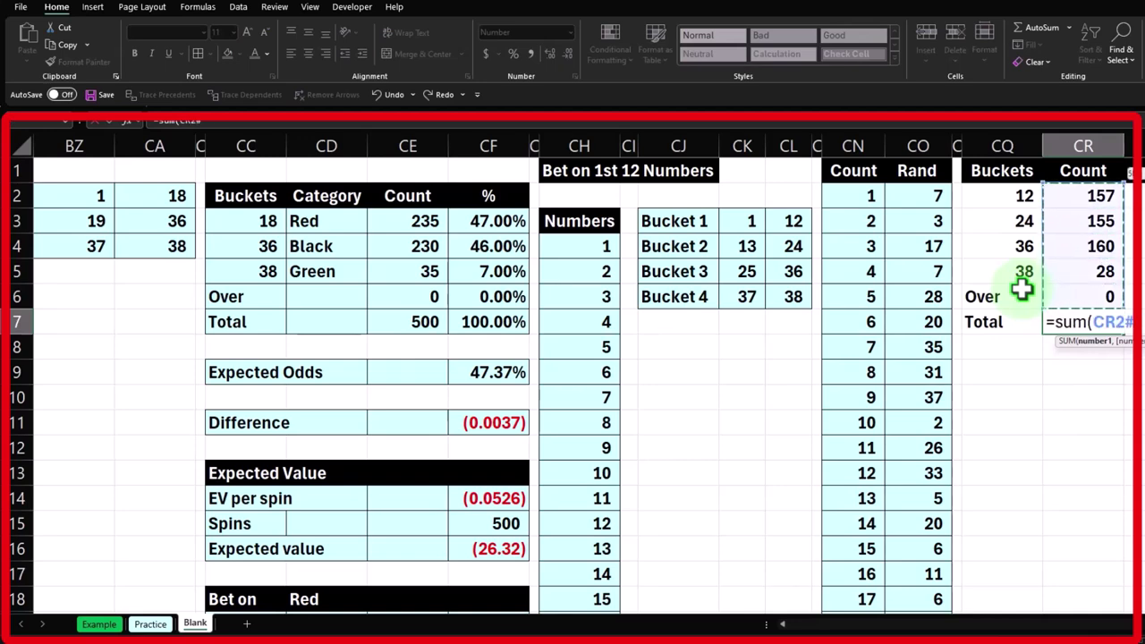
{"action": "key", "text": "Return"}
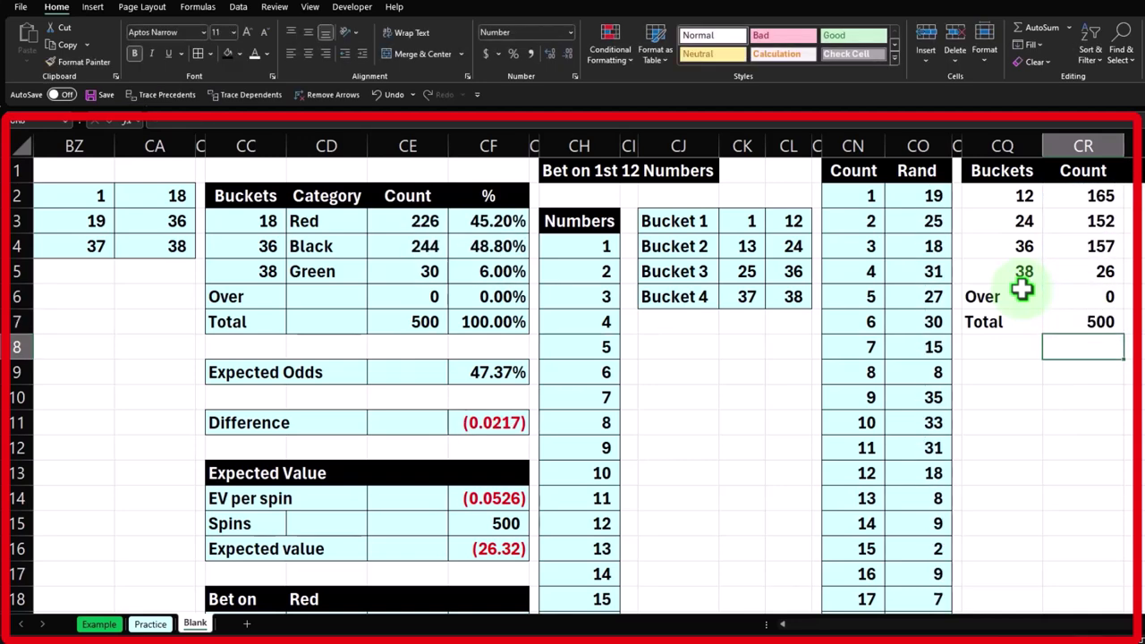
{"action": "key", "text": "Up"}
{"action": "key", "text": "Up"}
{"action": "key", "text": "Up"}
{"action": "key", "text": "Up"}
{"action": "key", "text": "Up"}
{"action": "key", "text": "Up"}
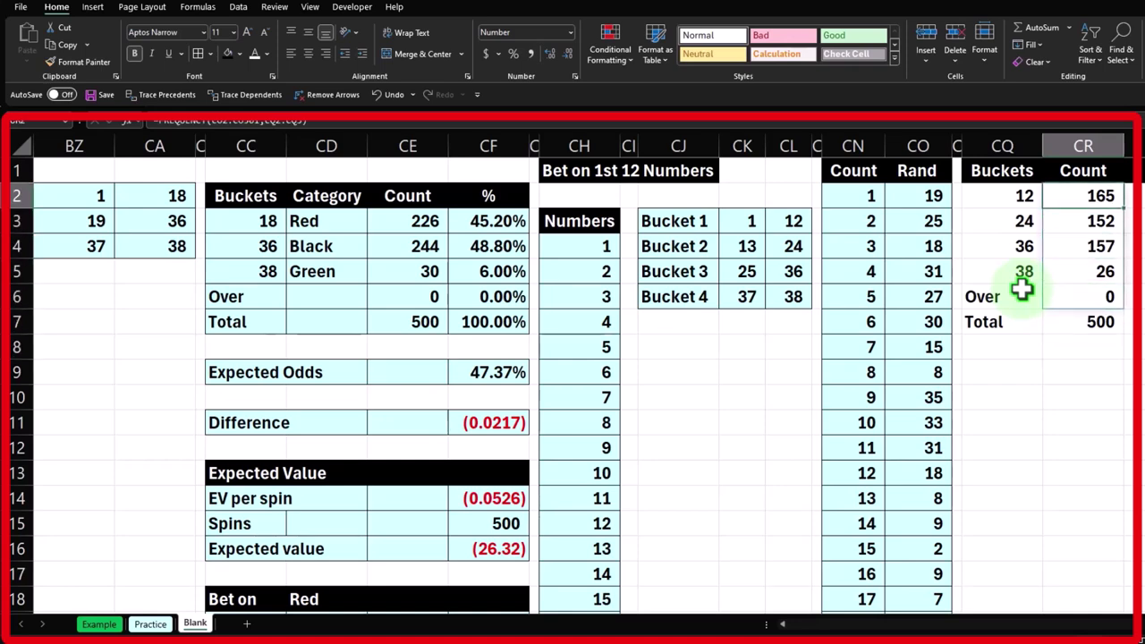
Step: Enter =CR2/$CR$7 in CS2, formatted as a percentage with two decimals
{"action": "key", "text": "Right"}
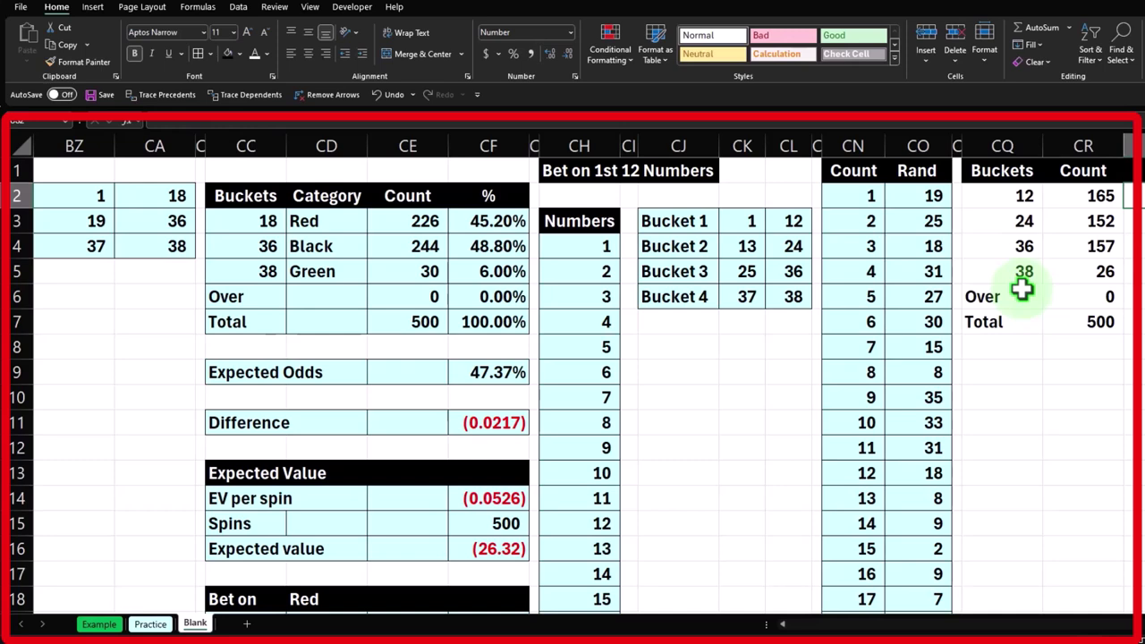
{"action": "type", "text": "="}
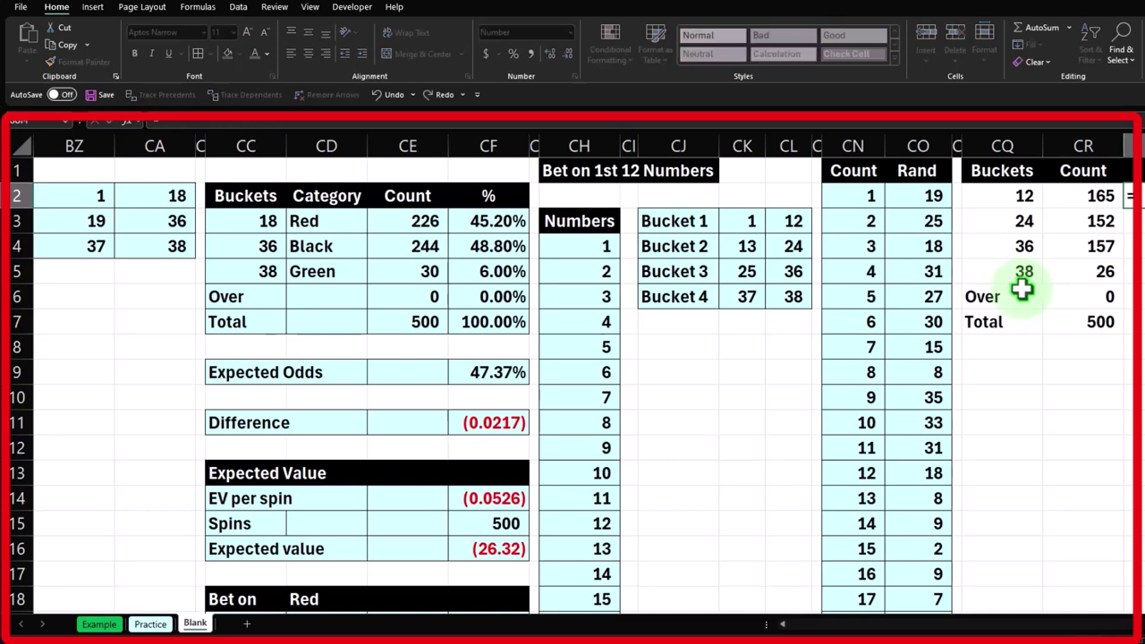
{"action": "key", "text": "Left"}
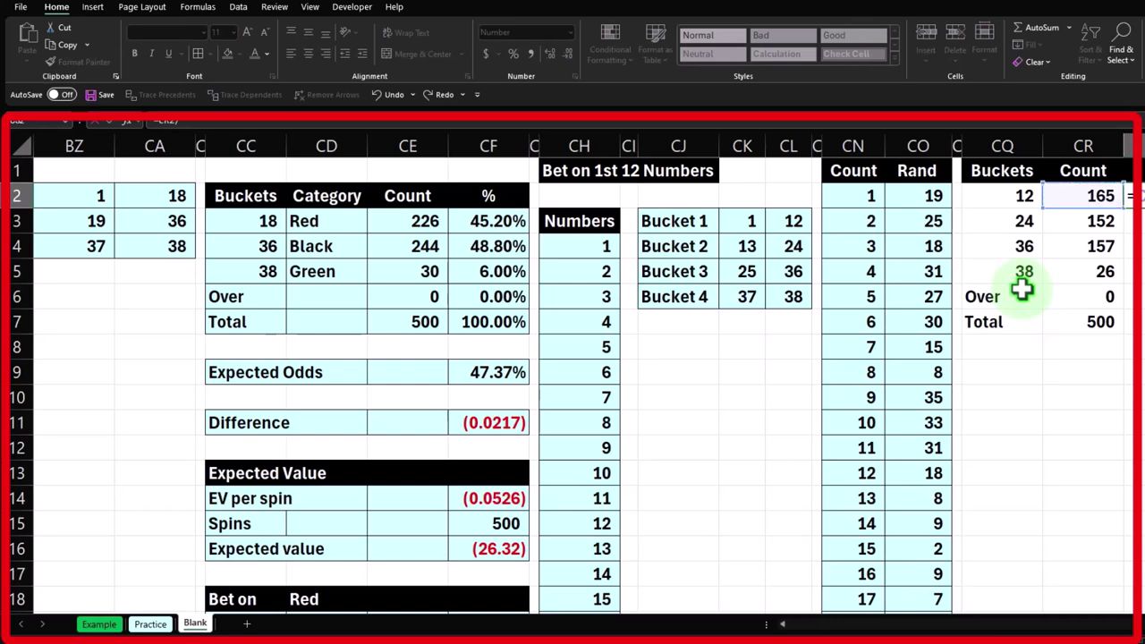
{"action": "type", "text": "/"}
{"action": "key", "text": "Down"}
{"action": "key", "text": "Down"}
{"action": "key", "text": "Down"}
{"action": "key", "text": "Down"}
{"action": "key", "text": "Down"}
{"action": "key", "text": "Left"}
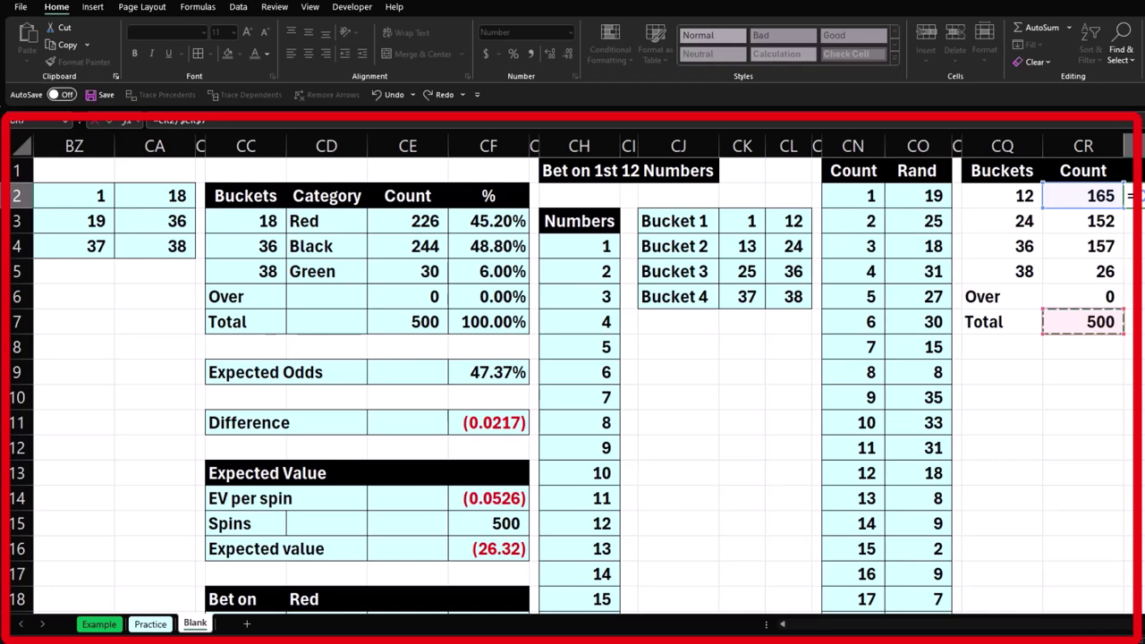
{"action": "key", "text": "Return"}
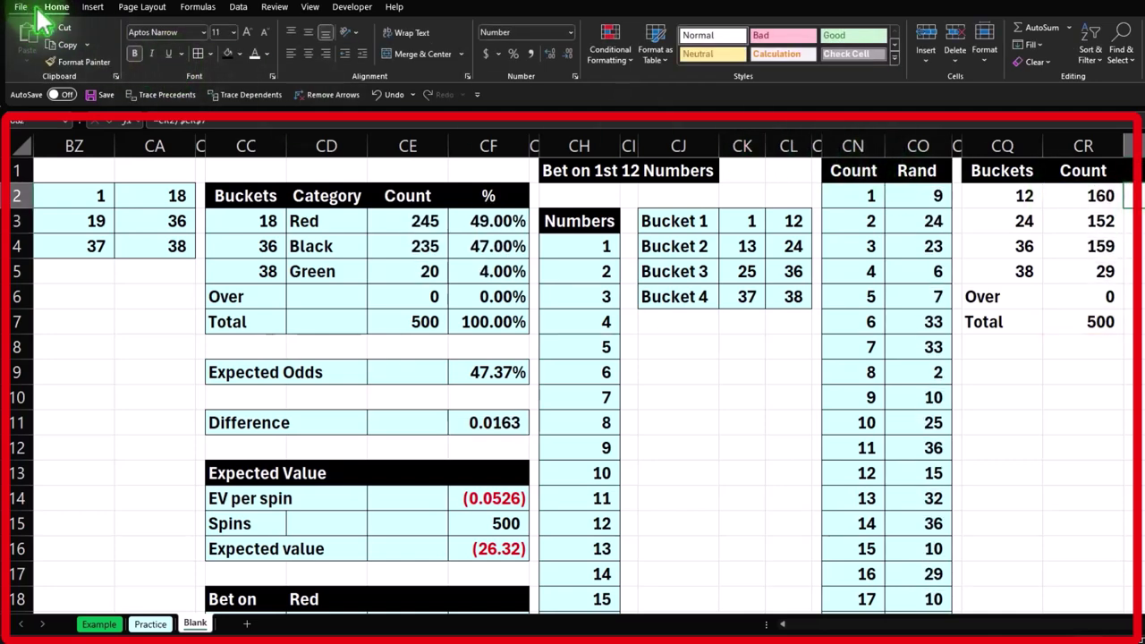
{"action": "left_click", "coordinate": [510, 56]}
{"action": "left_click", "coordinate": [550, 55]}
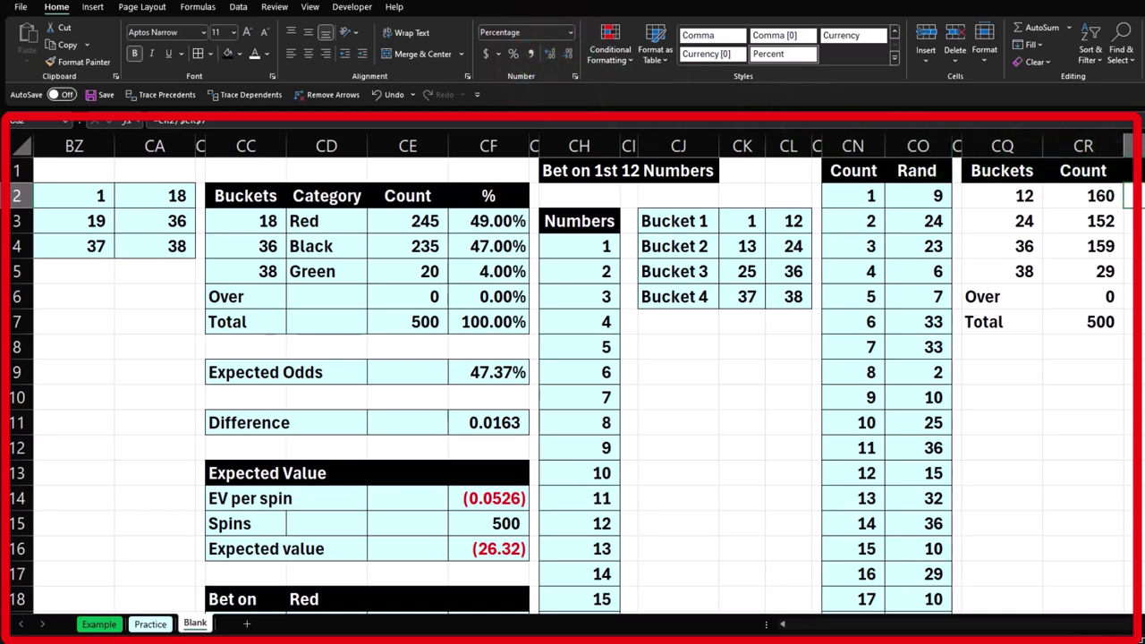
Step: Fill the percentages down to the Over row and AutoSum them to 100.00%
{"action": "left_click_drag", "start_coordinate": [1133, 207], "coordinate": [1132, 308]}
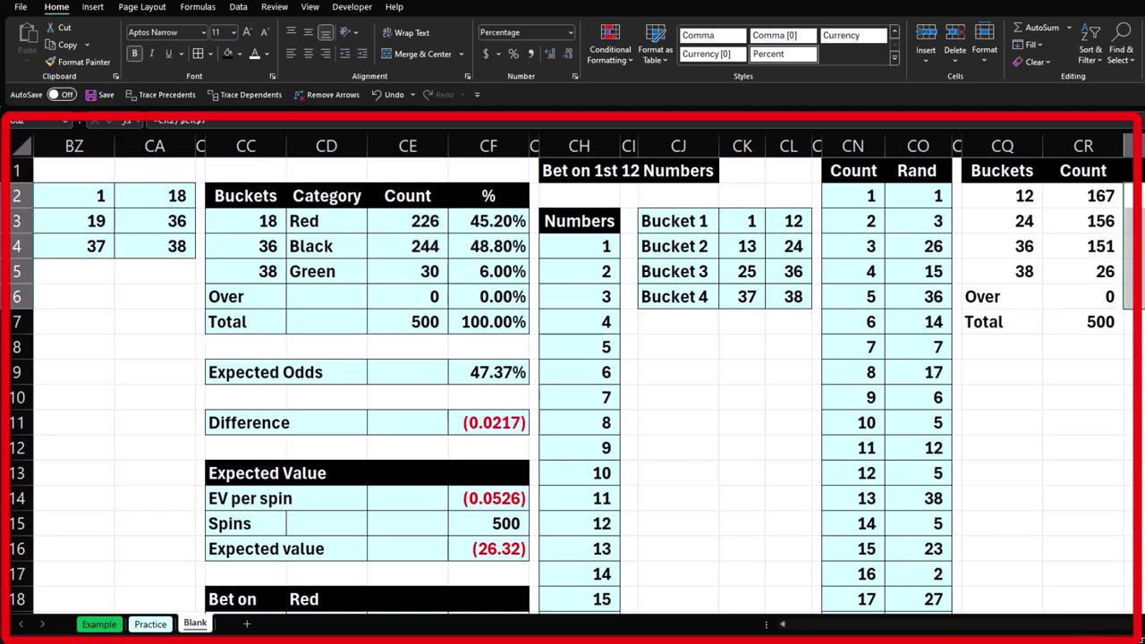
{"action": "left_click", "coordinate": [1131, 322]}
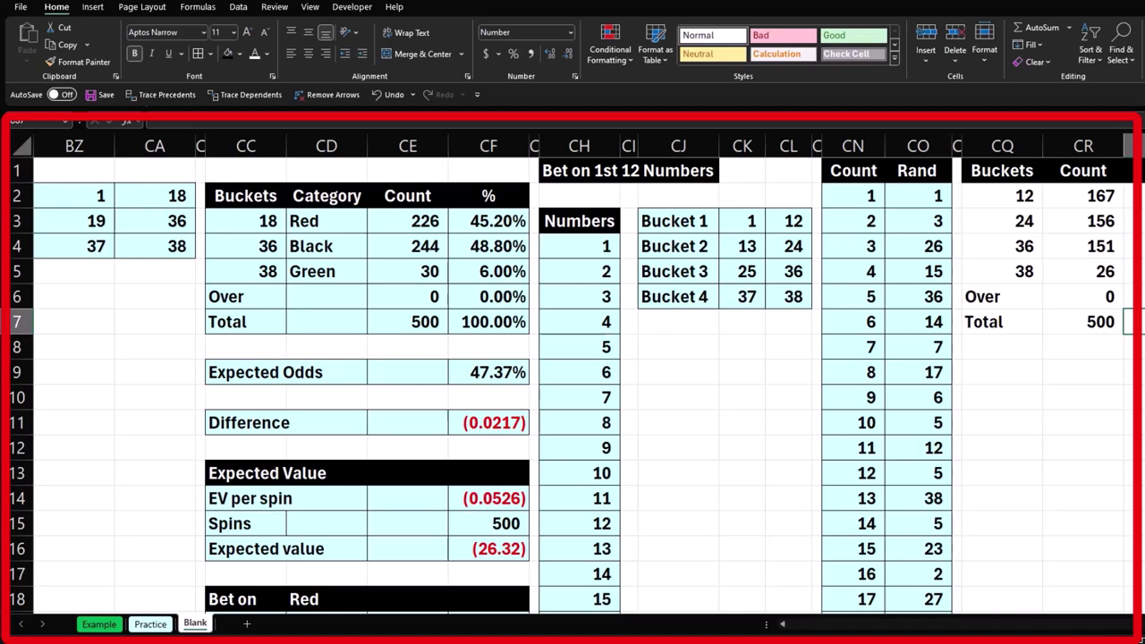
{"action": "key", "text": "alt+equal"}
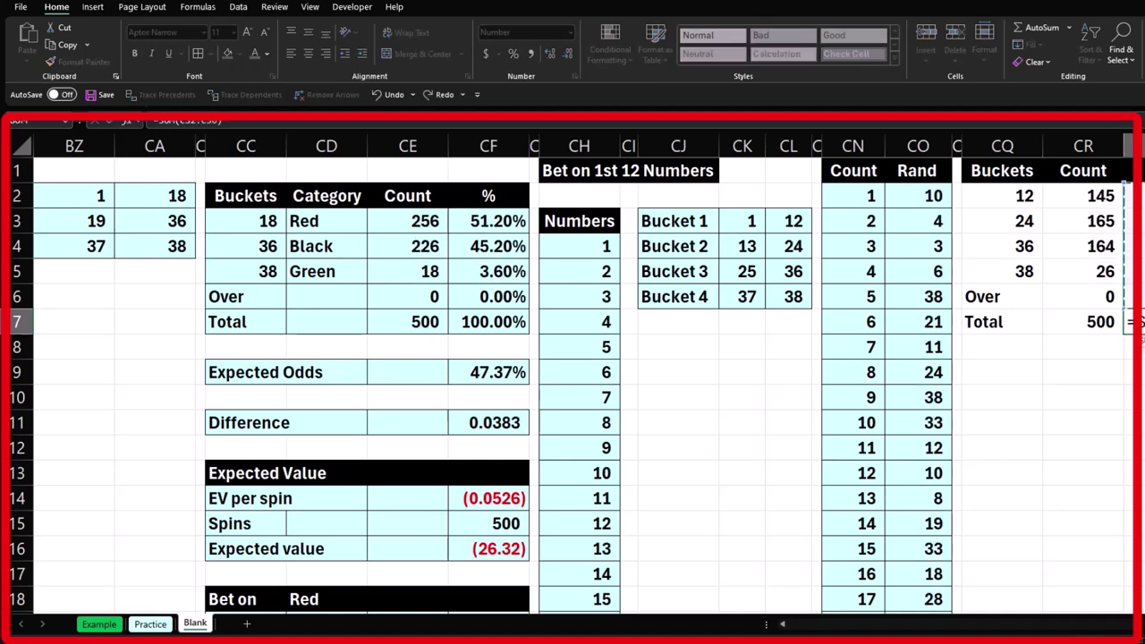
{"action": "key", "text": "Return"}
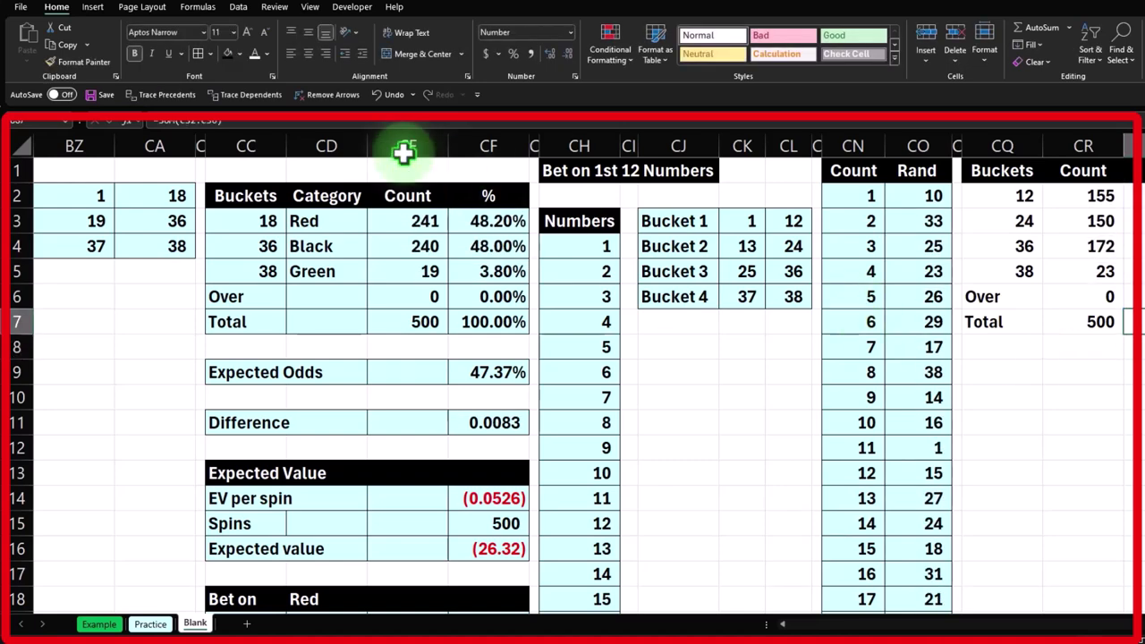
{"action": "left_click", "coordinate": [513, 61]}
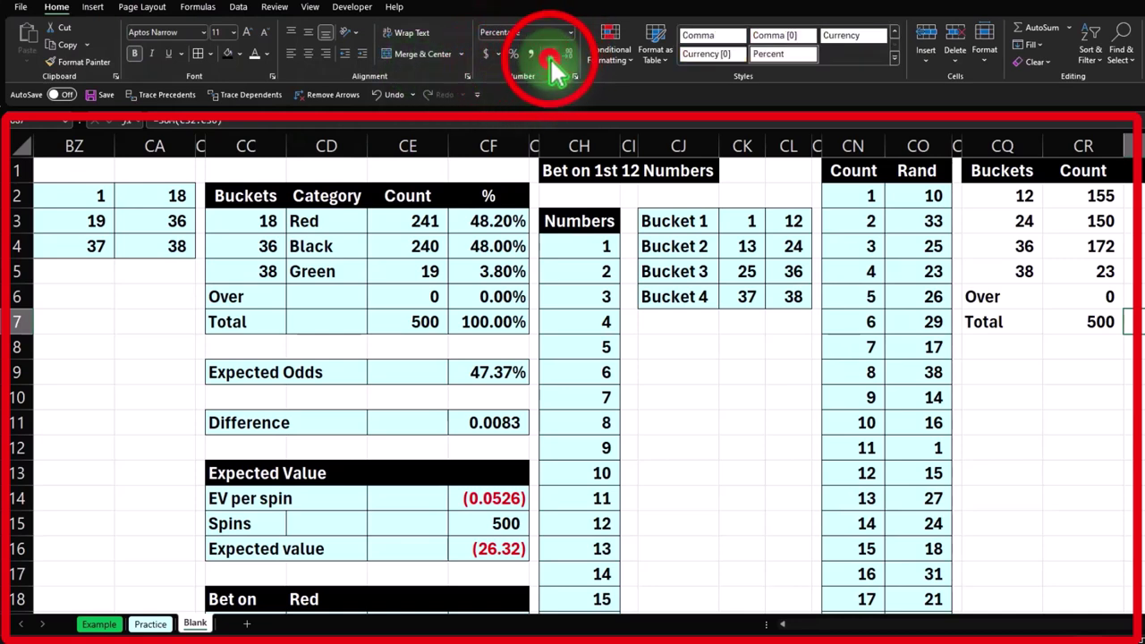
{"action": "left_click", "coordinate": [1085, 324]}
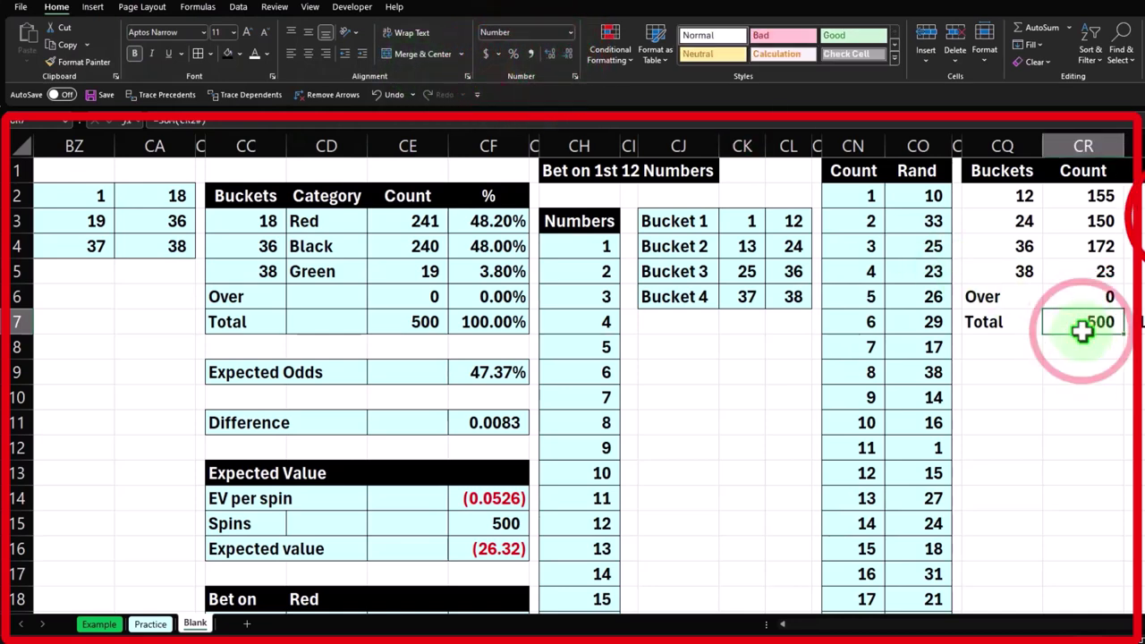
{"action": "left_click", "coordinate": [1131, 221]}
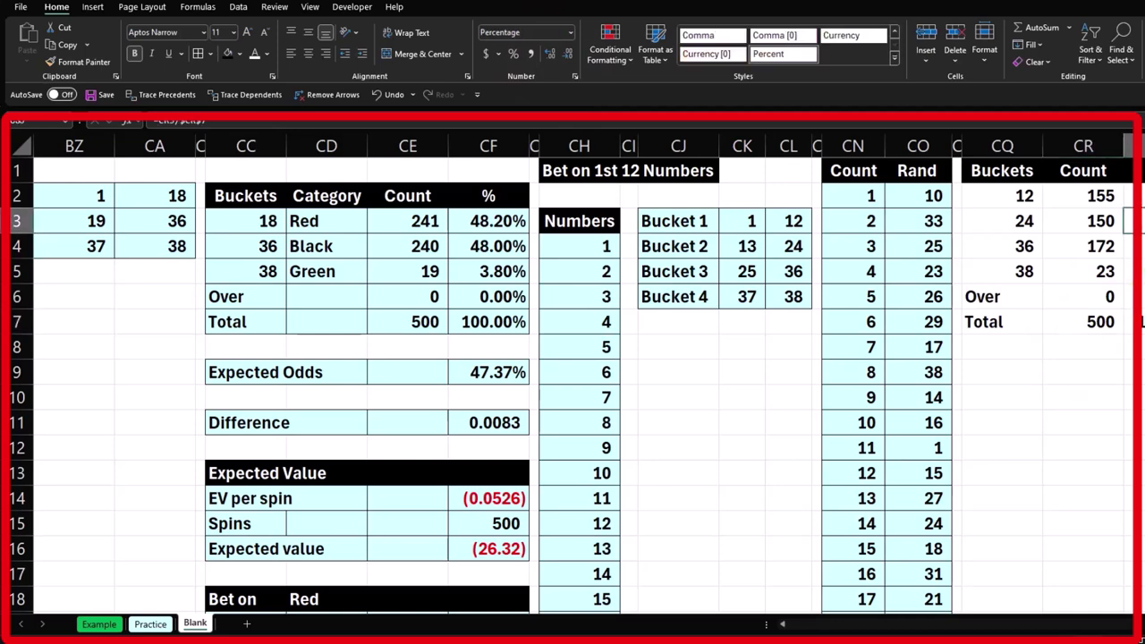
{"action": "key", "text": "Right"}
{"action": "key", "text": "Right"}
{"action": "key", "text": "Up"}
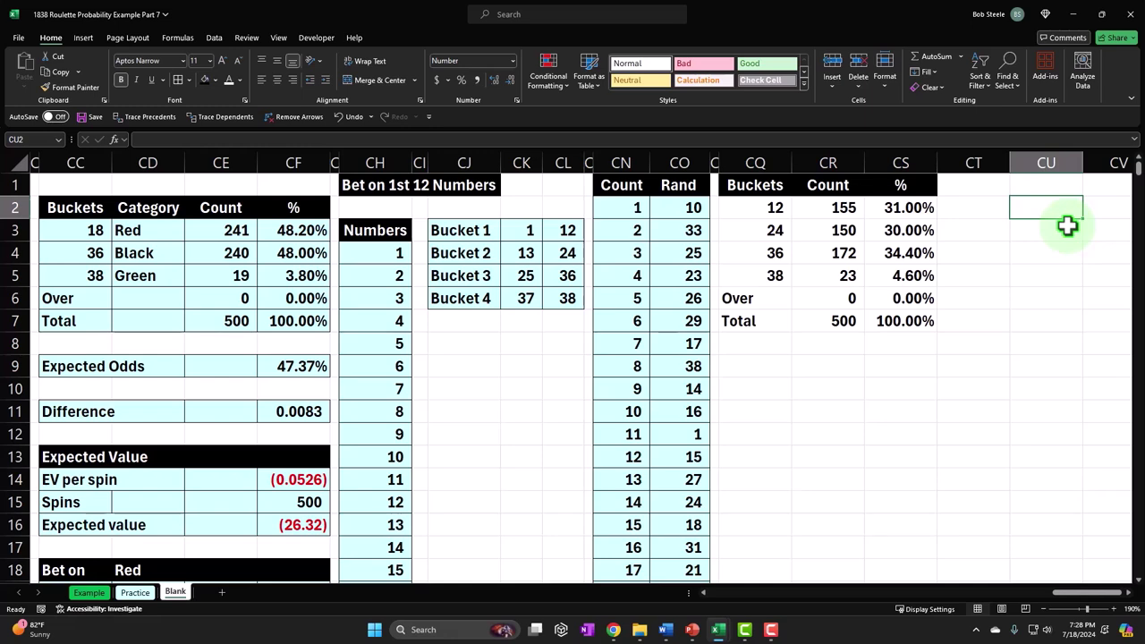
{"action": "type", "text": "="}
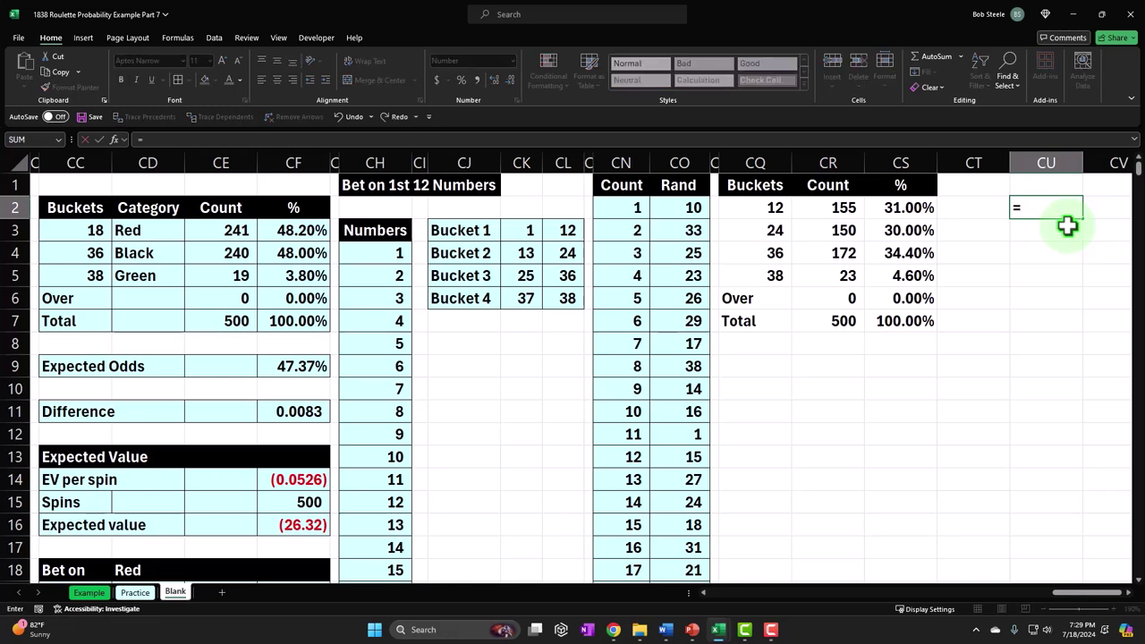
{"action": "type", "text": "12/38"}
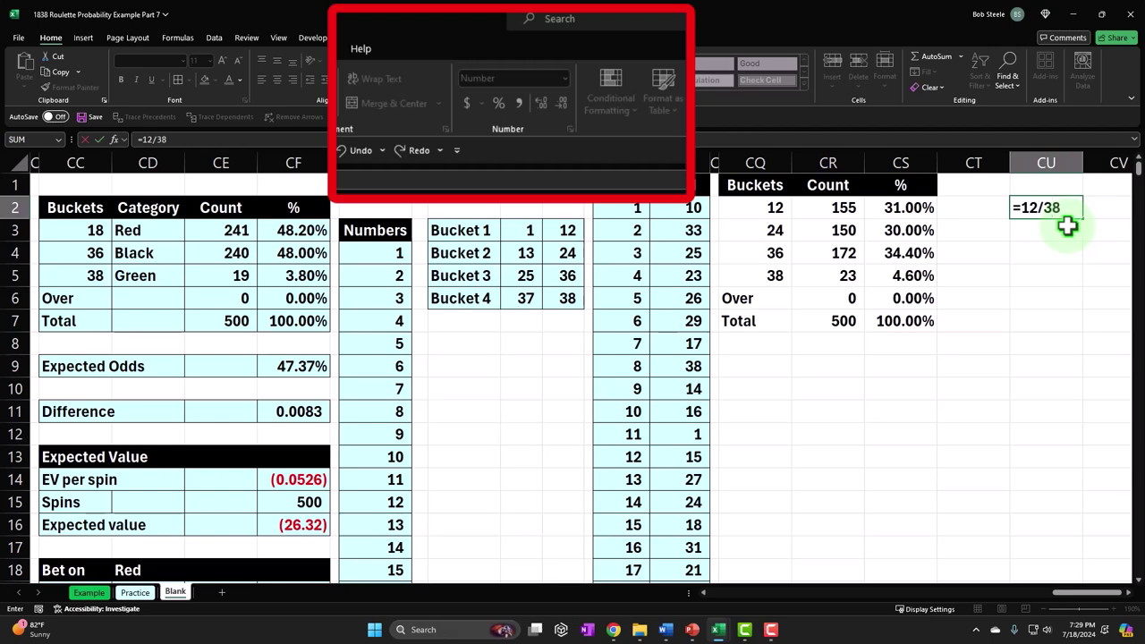
{"action": "key", "text": "ctrl+Return"}
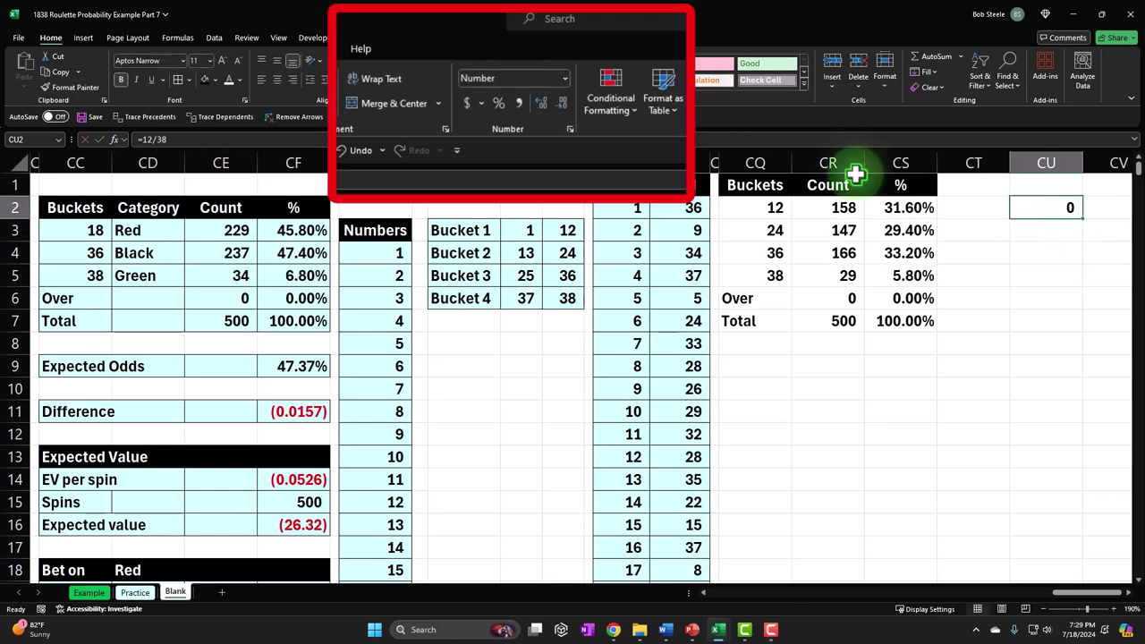
{"action": "left_click", "coordinate": [497, 104]}
{"action": "double_click", "coordinate": [539, 104]}
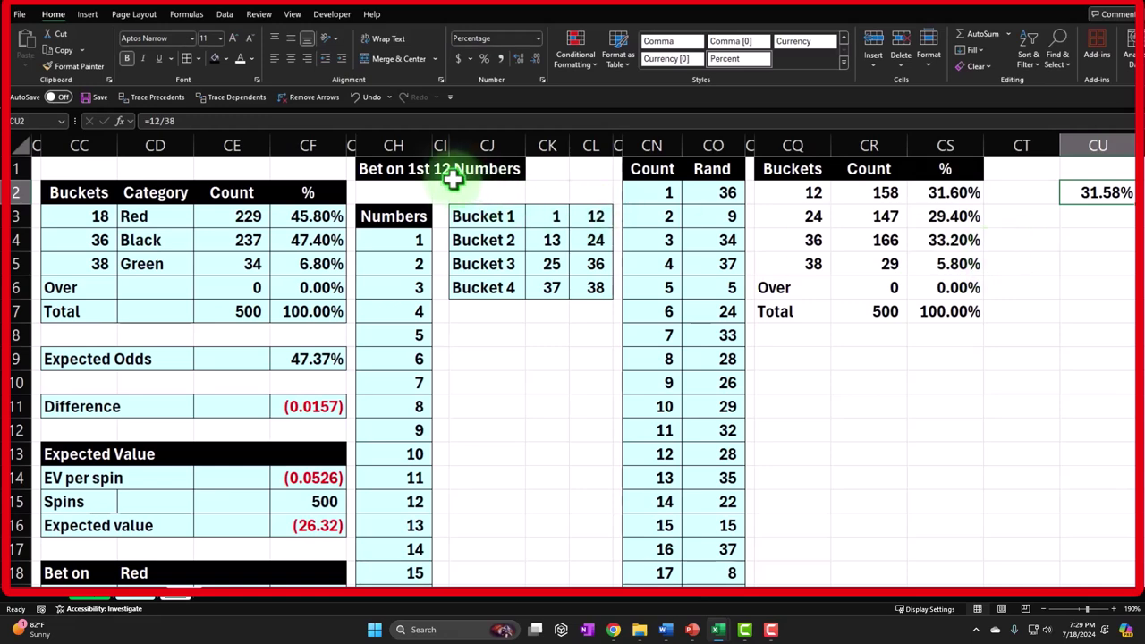
{"action": "left_click", "coordinate": [362, 99]}
{"action": "left_click", "coordinate": [363, 99]}
{"action": "left_click", "coordinate": [362, 99]}
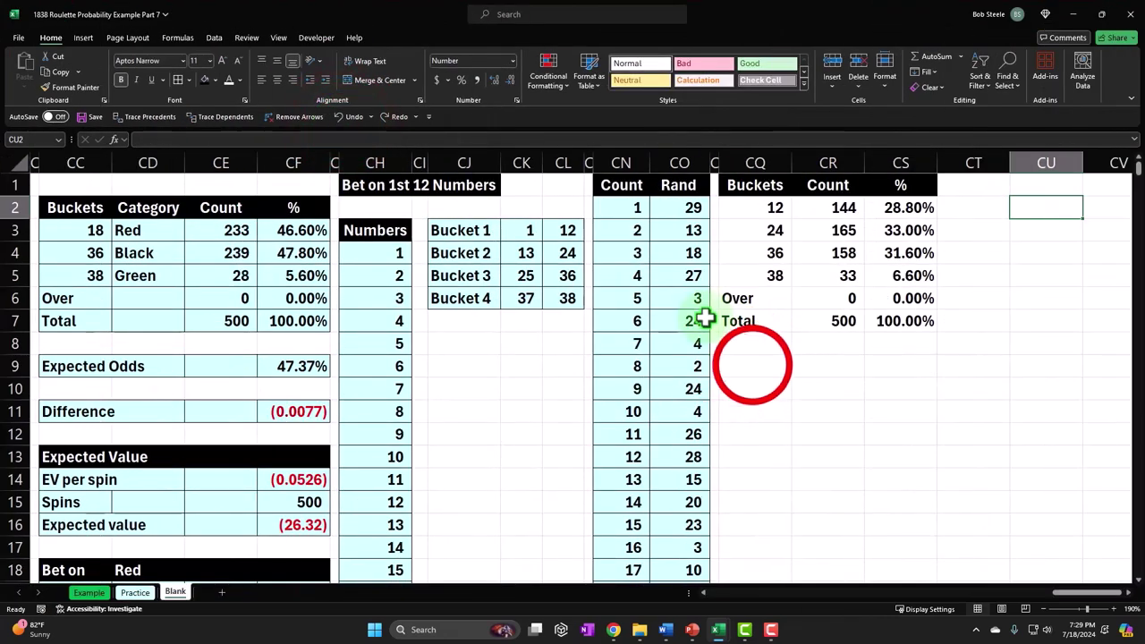
{"action": "left_click", "coordinate": [790, 358]}
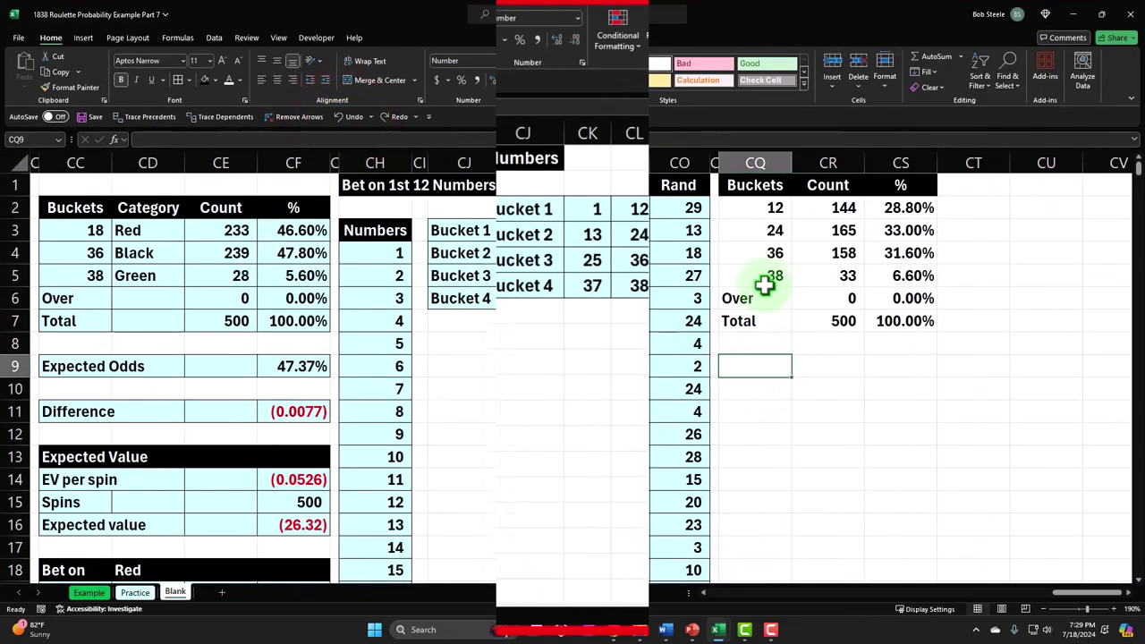
{"action": "left_click", "coordinate": [764, 210]}
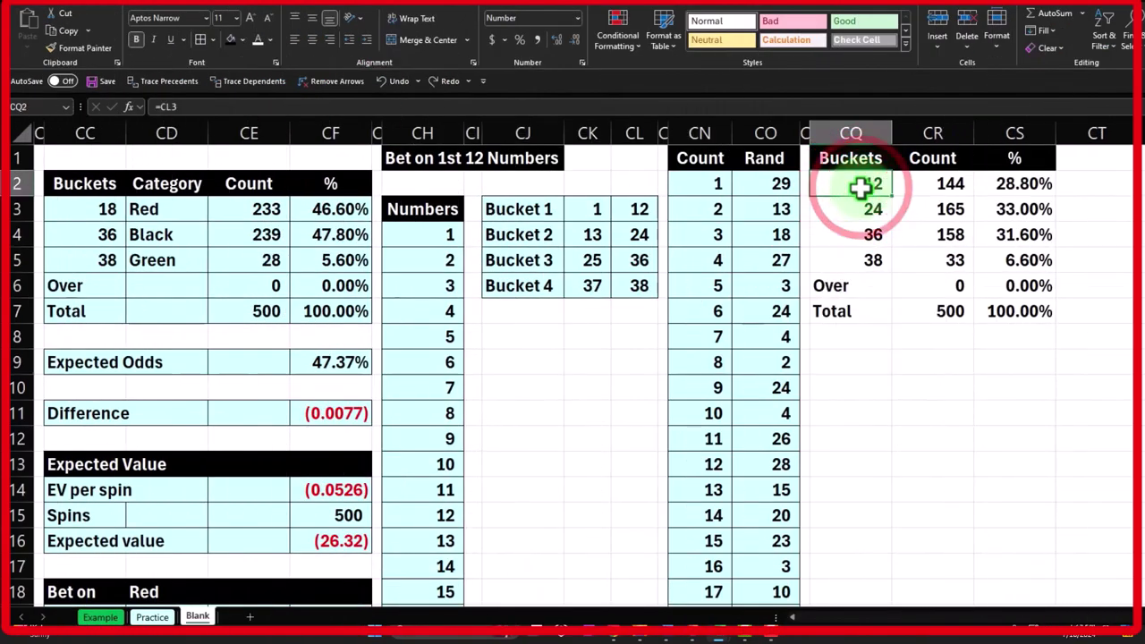
Step: Give the bucket table CQ2:CS7 borders and the same light blue fill as the other tables
{"action": "left_click_drag", "start_coordinate": [861, 186], "coordinate": [998, 303]}
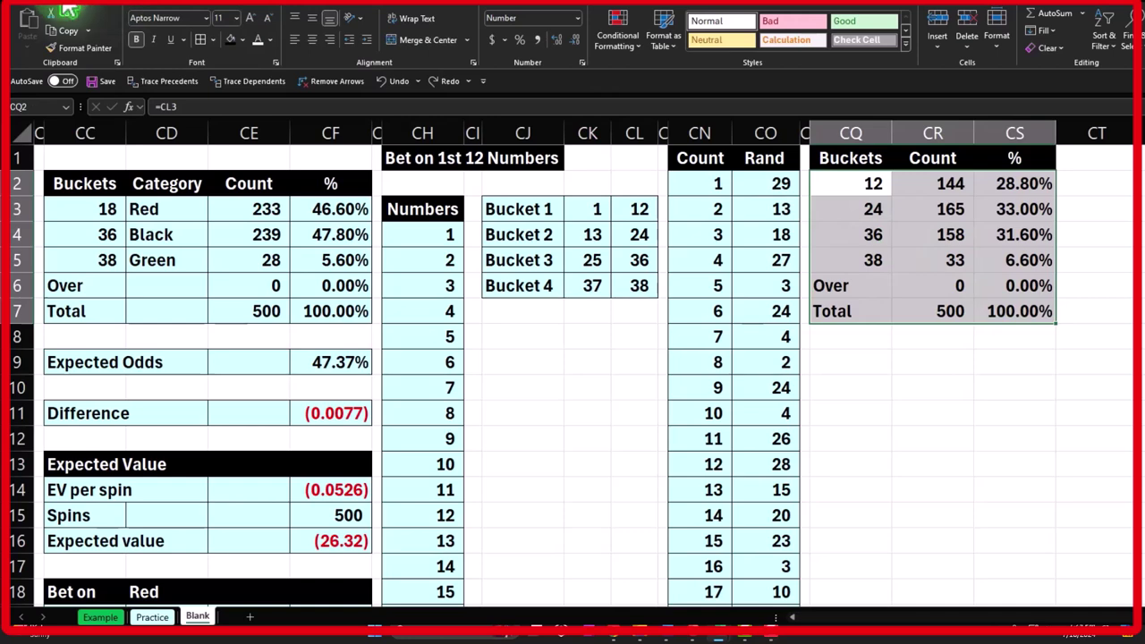
{"action": "left_click", "coordinate": [200, 41]}
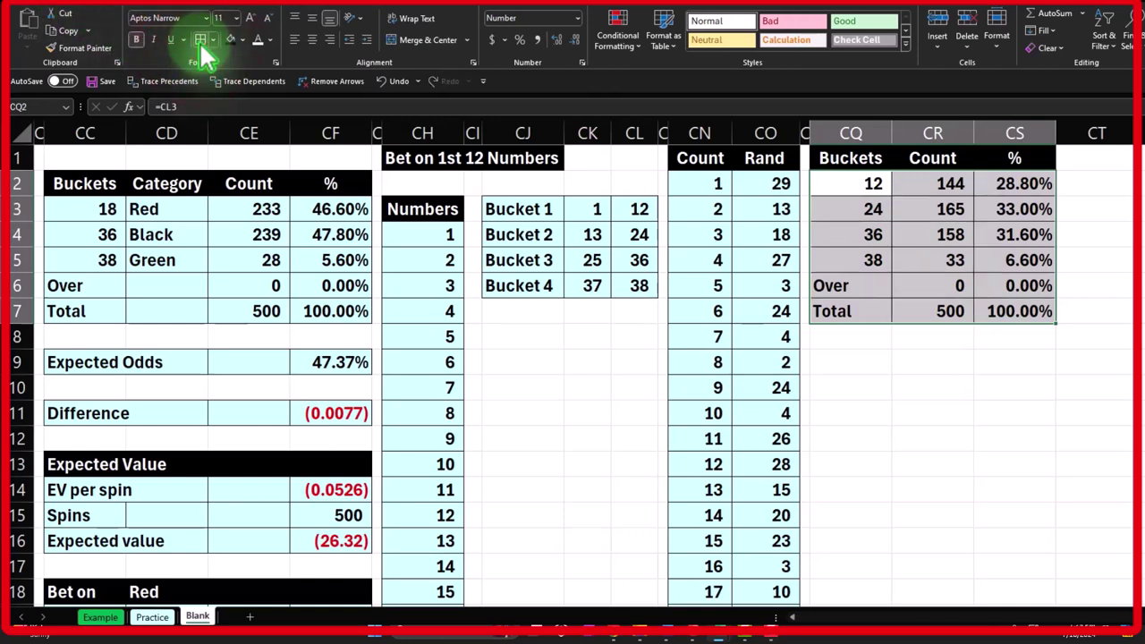
{"action": "left_click", "coordinate": [242, 41]}
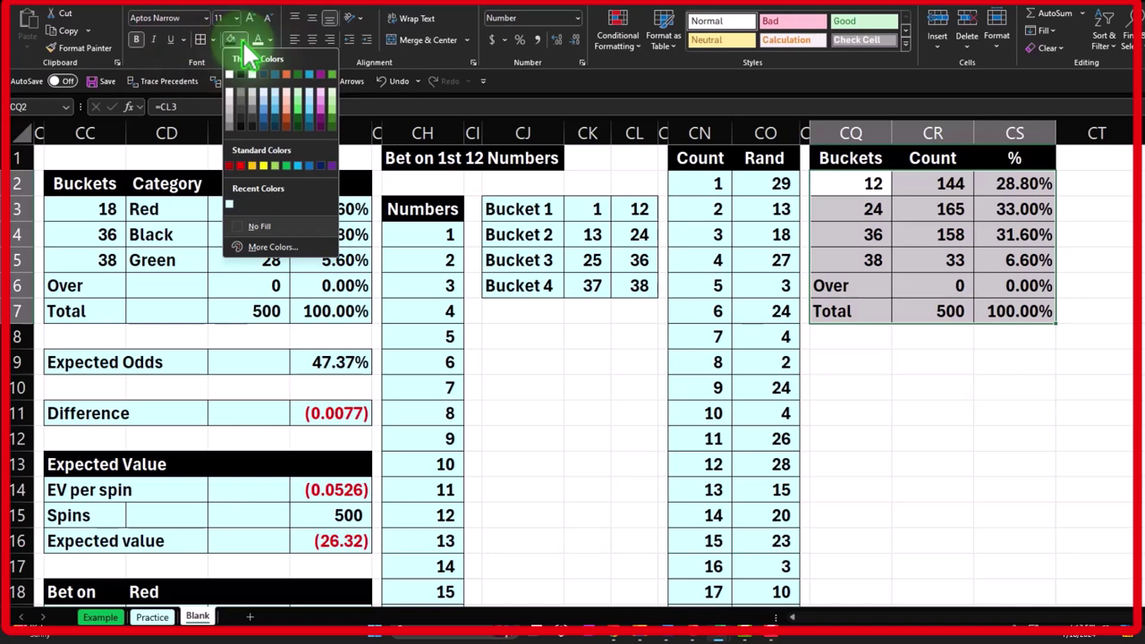
{"action": "left_click", "coordinate": [229, 203]}
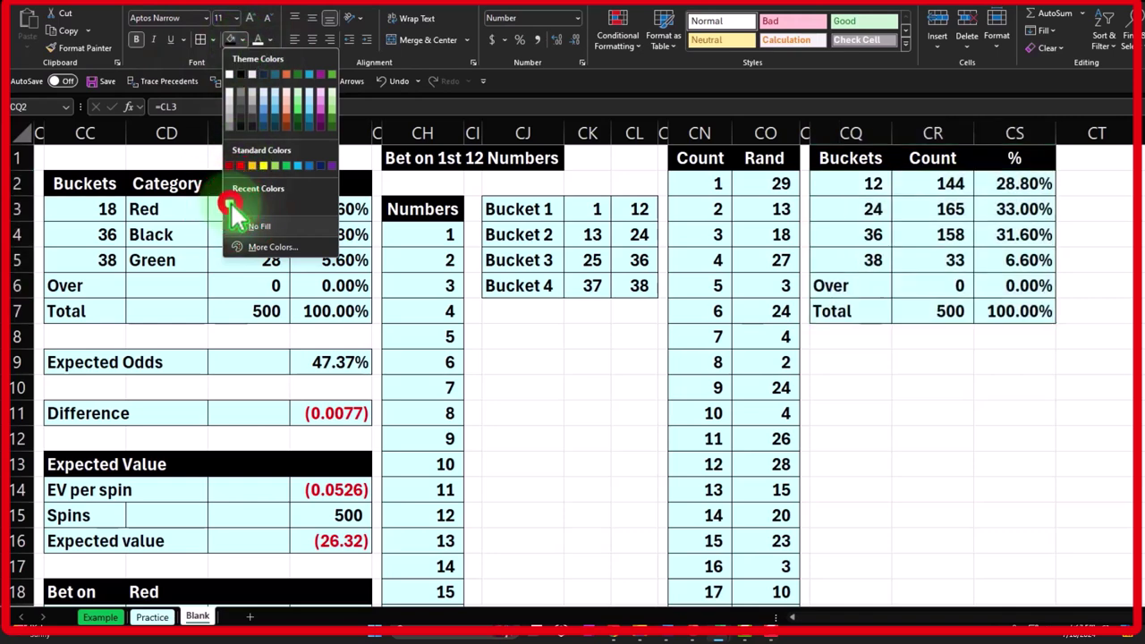
{"action": "left_click", "coordinate": [843, 358]}
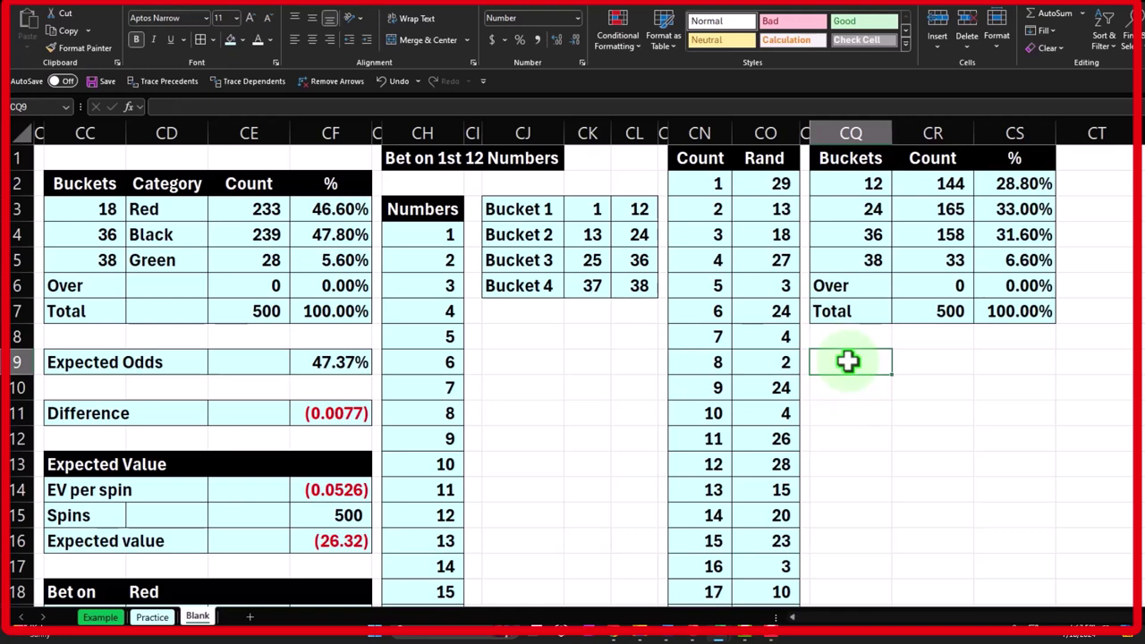
Step: Add an Expected Odds row in CQ9 with =12/38 in CS9, shown as 31.58%
{"action": "type", "text": "Expected"}
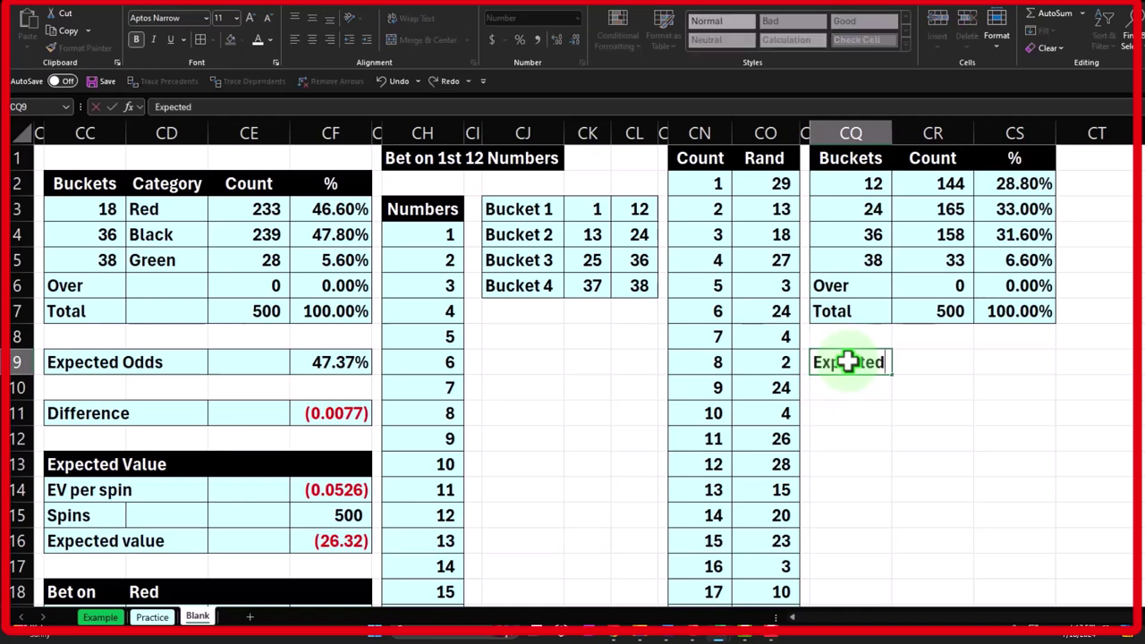
{"action": "type", "text": " Odds"}
{"action": "key", "text": "Tab"}
{"action": "key", "text": "Tab"}
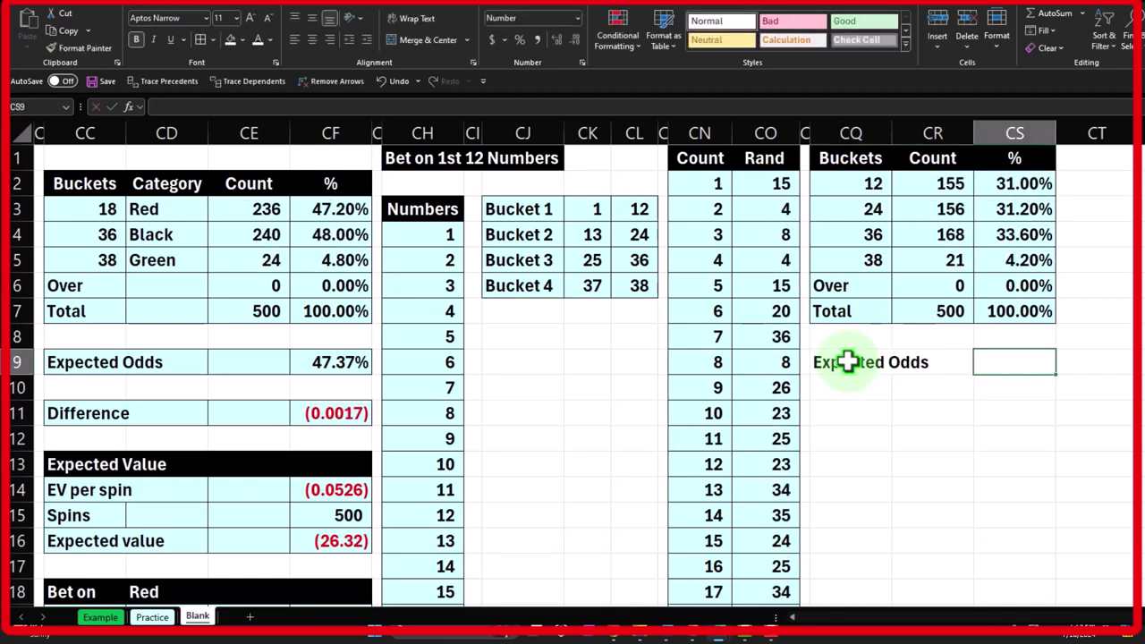
{"action": "type", "text": "="}
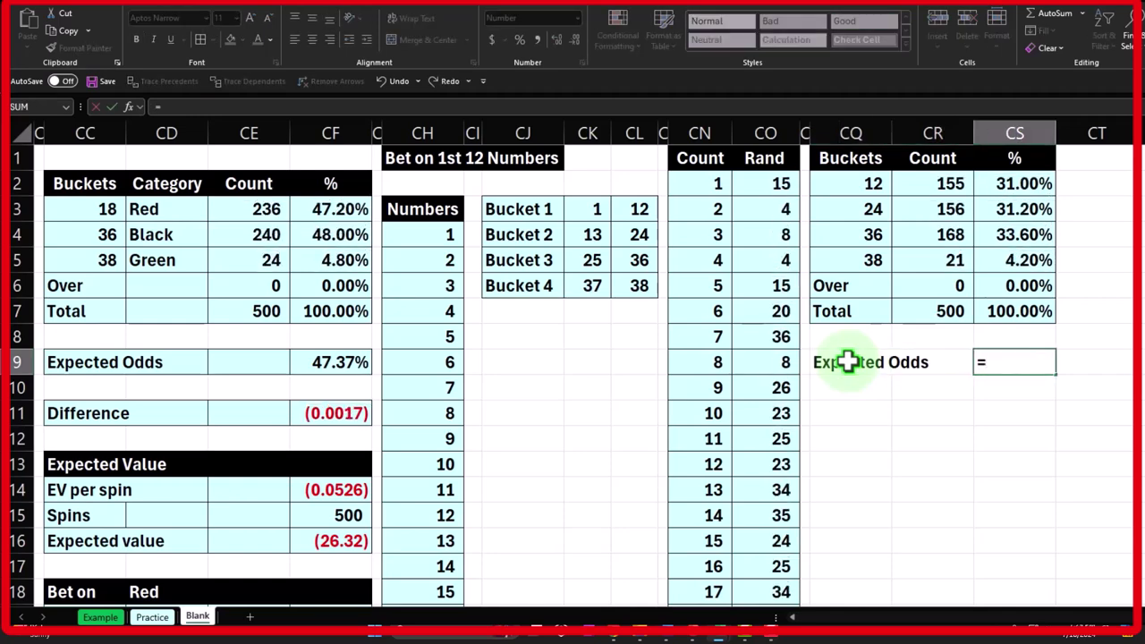
{"action": "type", "text": "12/38"}
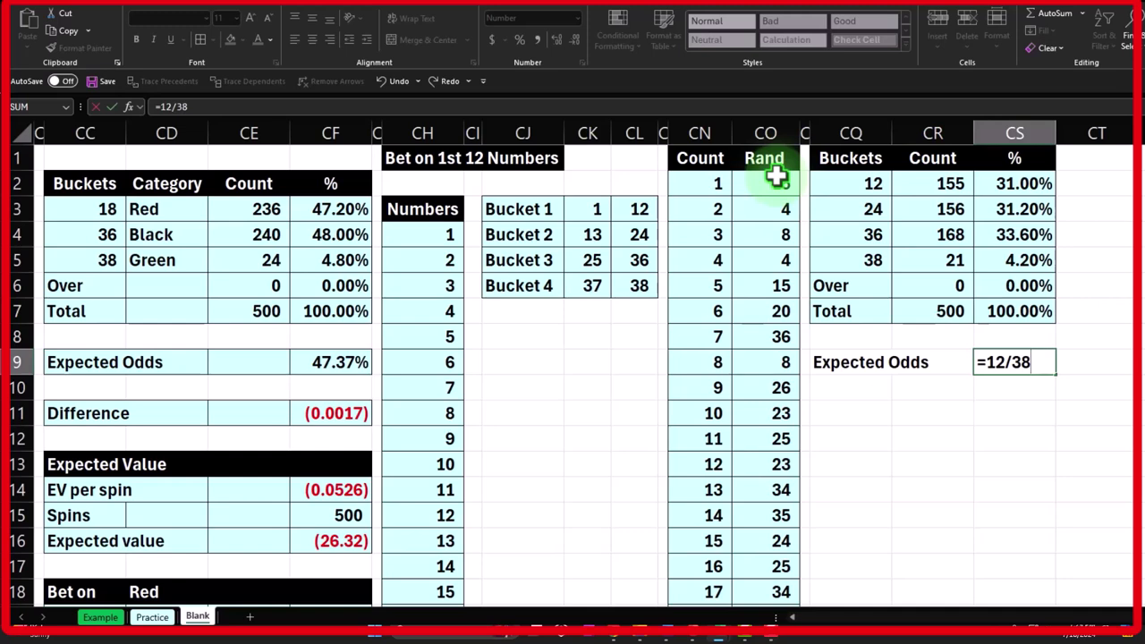
{"action": "key", "text": "ctrl+Return"}
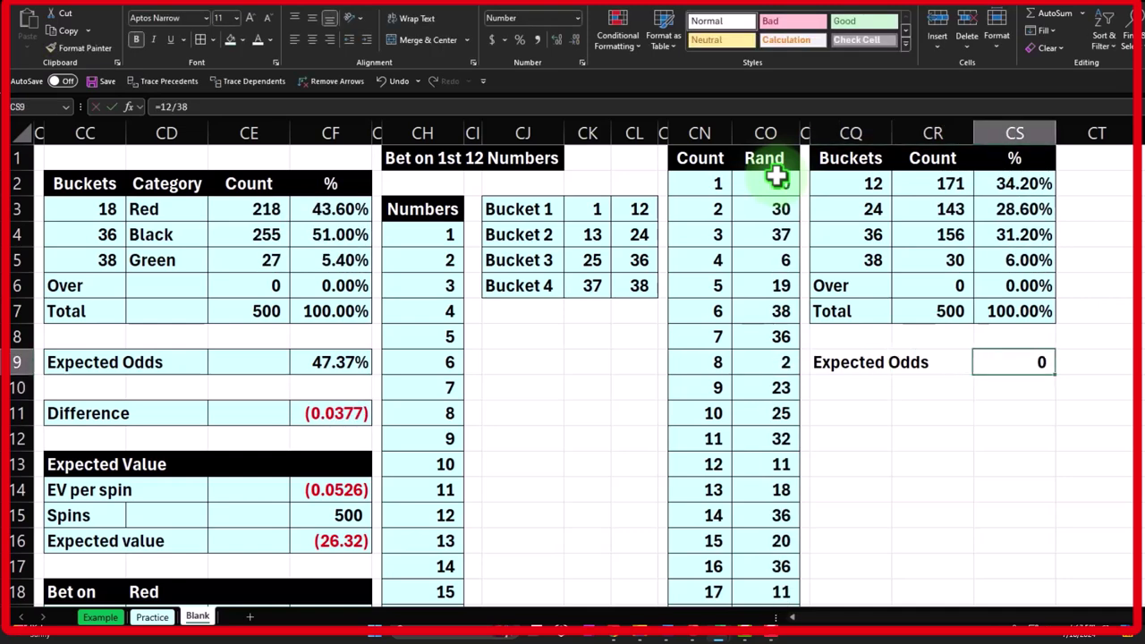
{"action": "left_click", "coordinate": [519, 41]}
{"action": "left_click", "coordinate": [563, 40]}
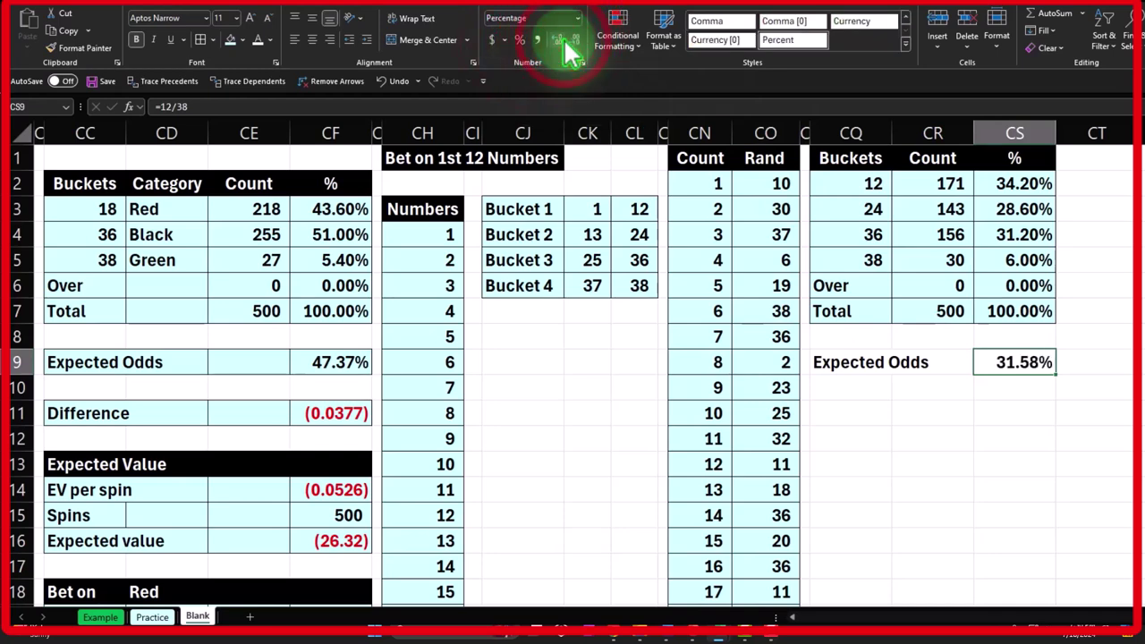
{"action": "left_click", "coordinate": [562, 39]}
Step: Label cell CQ11 'Difference'
{"action": "key", "text": "Down"}
{"action": "key", "text": "Down"}
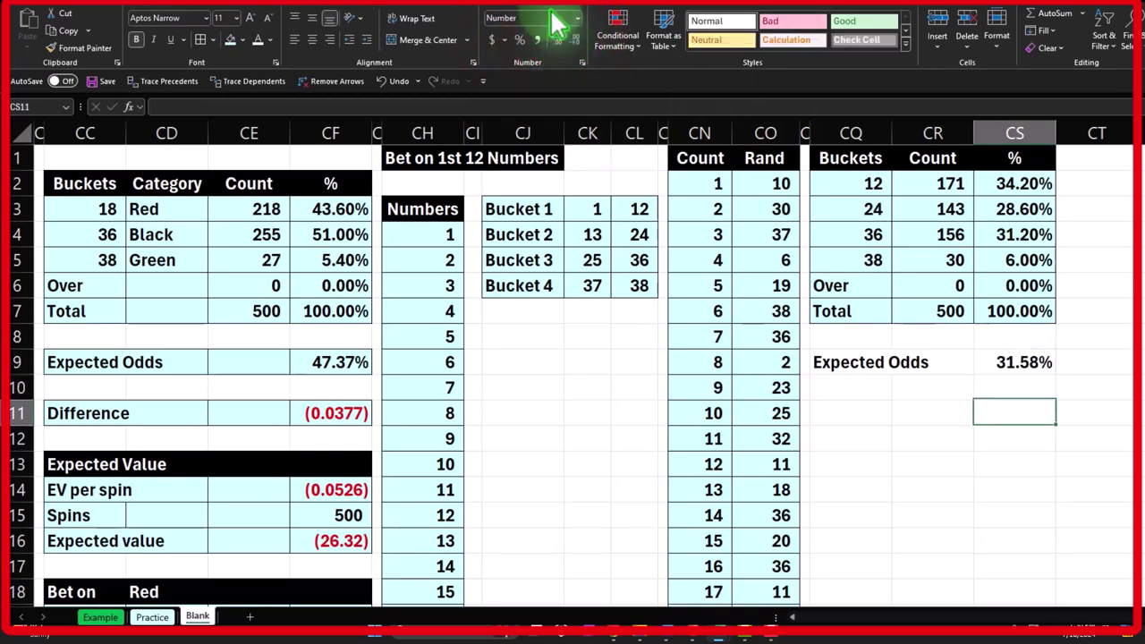
{"action": "key", "text": "Left"}
{"action": "key", "text": "Left"}
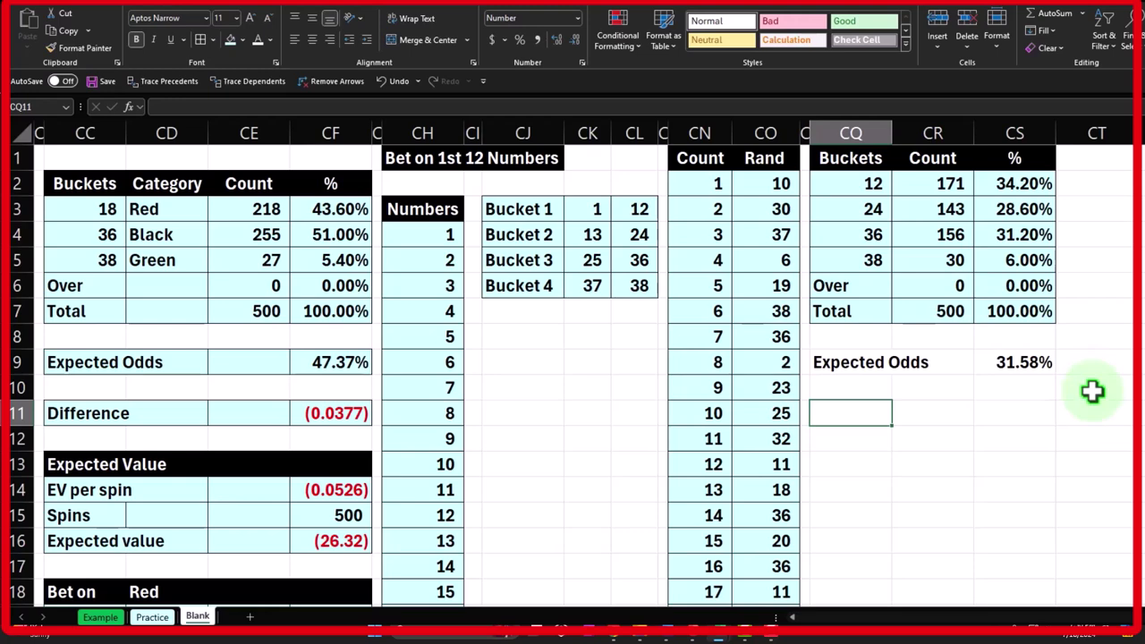
{"action": "type", "text": "Di"}
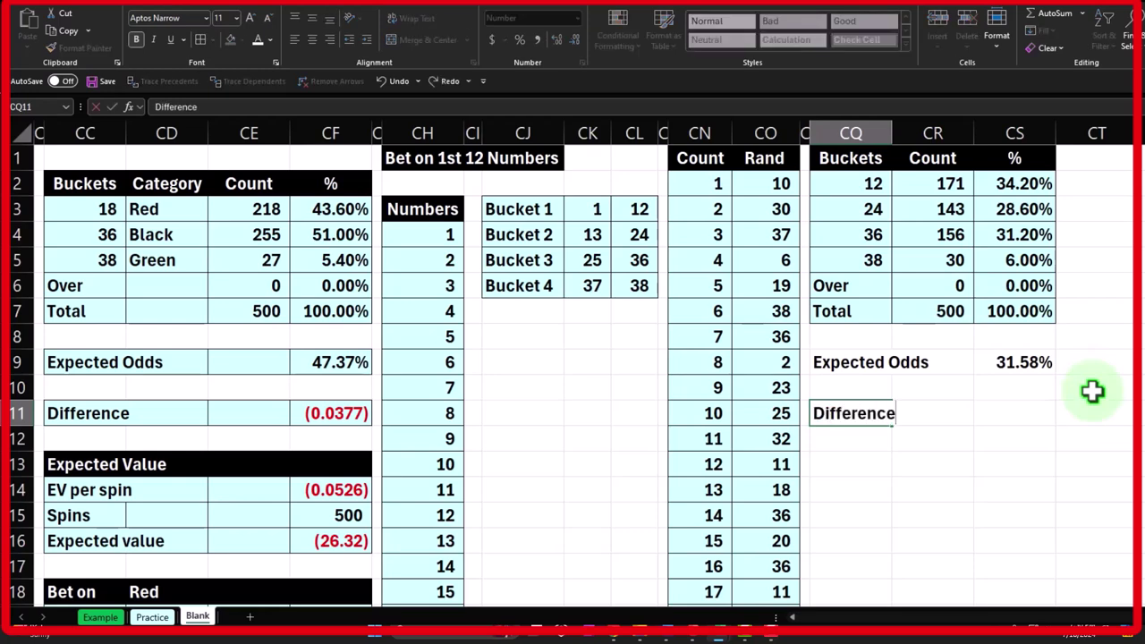
{"action": "type", "text": "fference"}
{"action": "key", "text": "Tab"}
{"action": "key", "text": "Tab"}
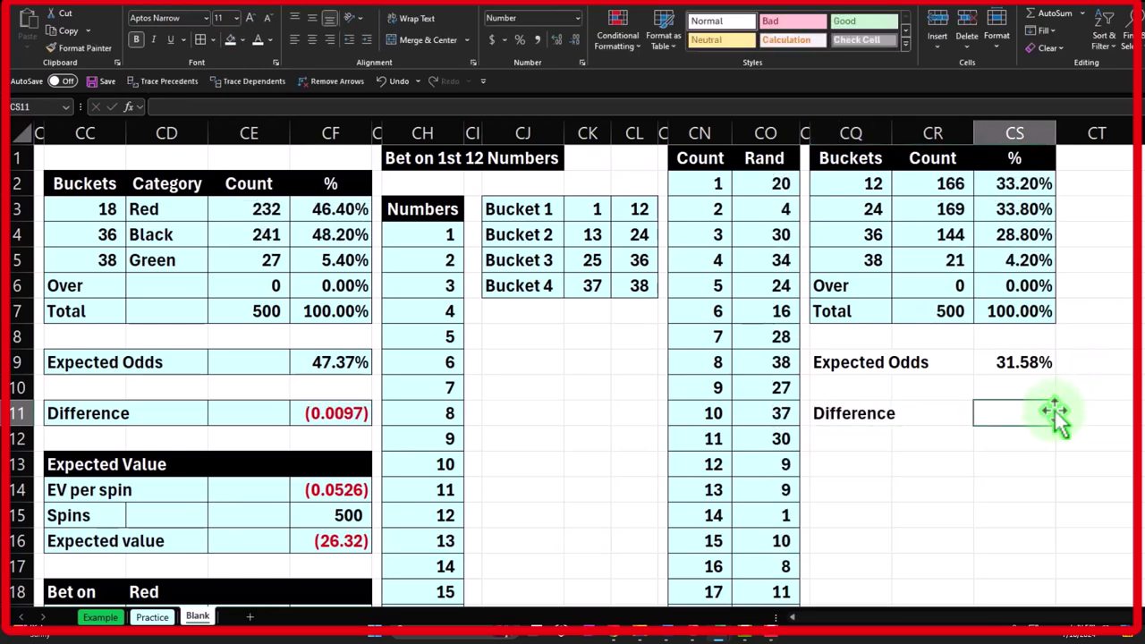
Step: Rename CQ11 to 'Difference 1' and fill 'Difference 2' and 'Difference 3' down to CQ13
{"action": "left_click", "coordinate": [876, 413]}
{"action": "double_click", "coordinate": [876, 414]}
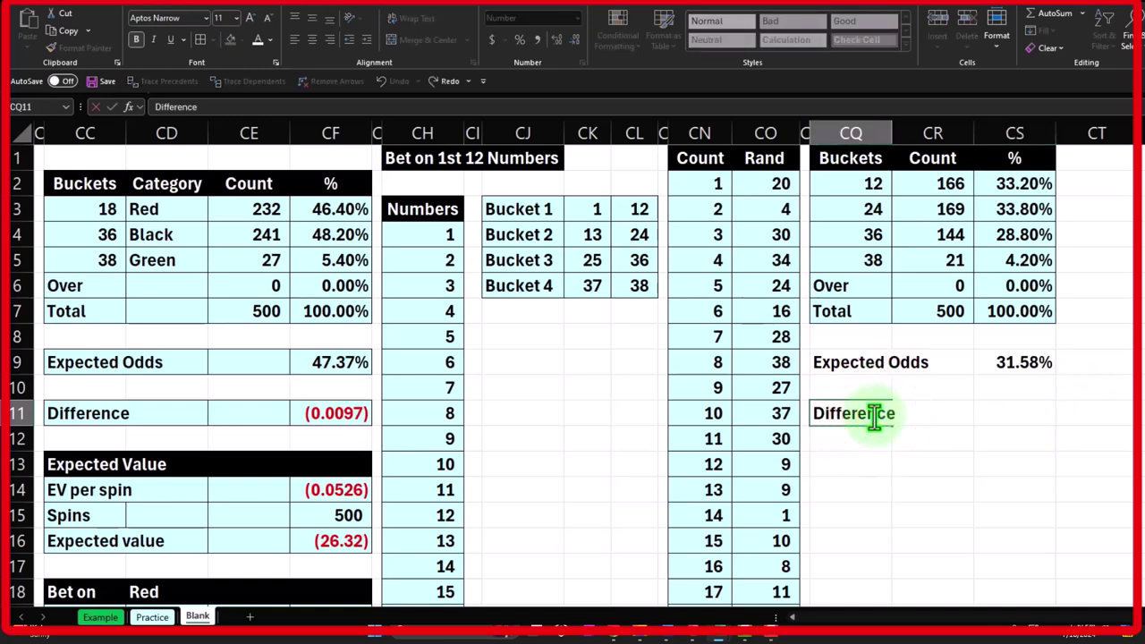
{"action": "type", "text": "1"}
{"action": "key", "text": "ctrl+Return"}
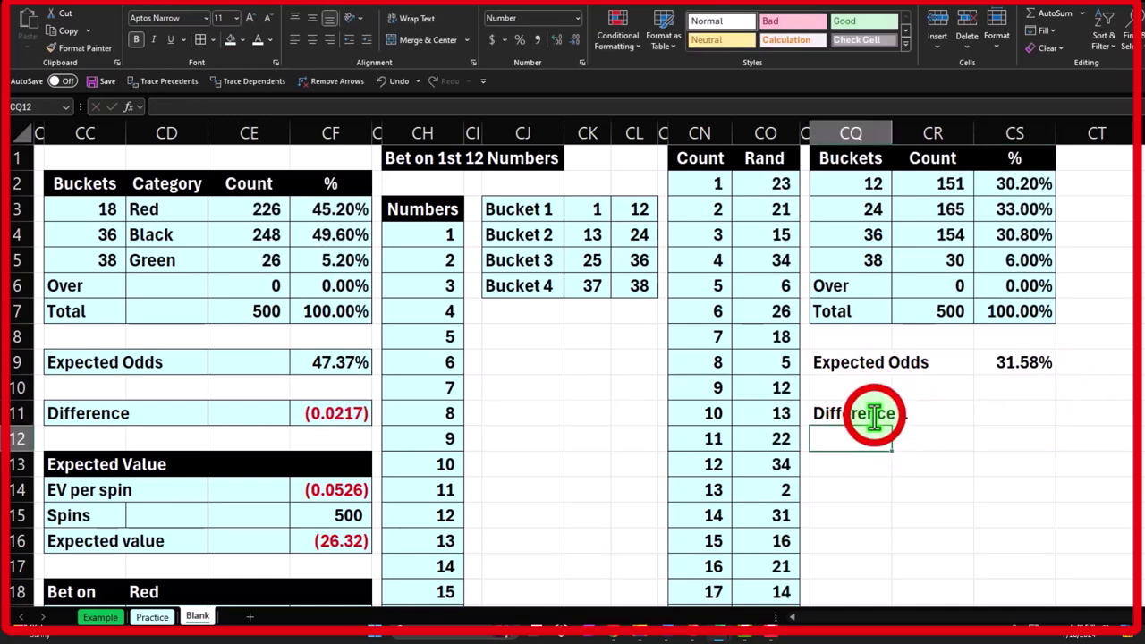
{"action": "left_click_drag", "start_coordinate": [898, 427], "coordinate": [920, 467]}
Step: Enter =CS2-CS9 in CS11 and show the result to four decimal places
{"action": "left_click", "coordinate": [1015, 414]}
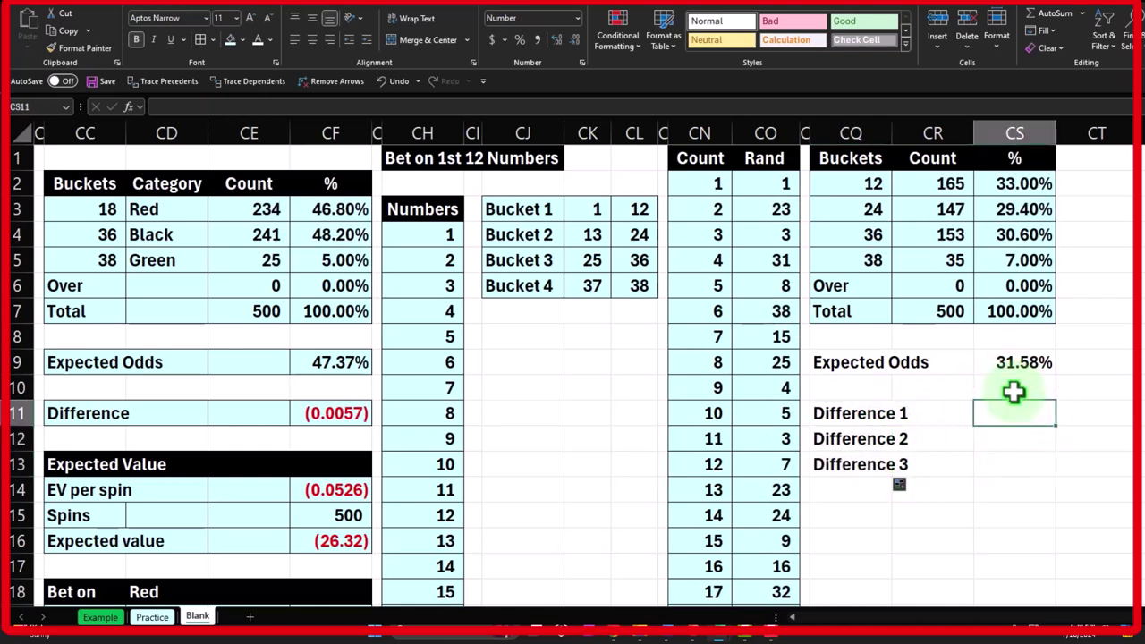
{"action": "type", "text": "="}
{"action": "key", "text": "Up"}
{"action": "key", "text": "Up"}
{"action": "key", "text": "Up"}
{"action": "key", "text": "Up"}
{"action": "key", "text": "Up"}
{"action": "key", "text": "Up"}
{"action": "key", "text": "Up"}
{"action": "key", "text": "Up"}
{"action": "key", "text": "Up"}
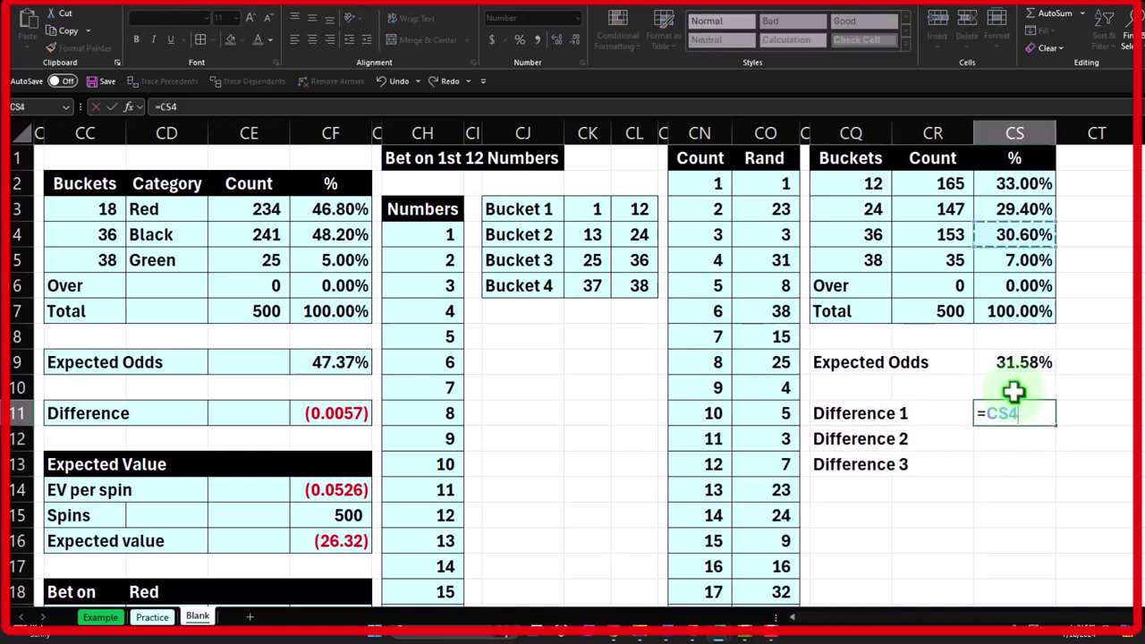
{"action": "type", "text": "-"}
{"action": "key", "text": "Up"}
{"action": "key", "text": "Up"}
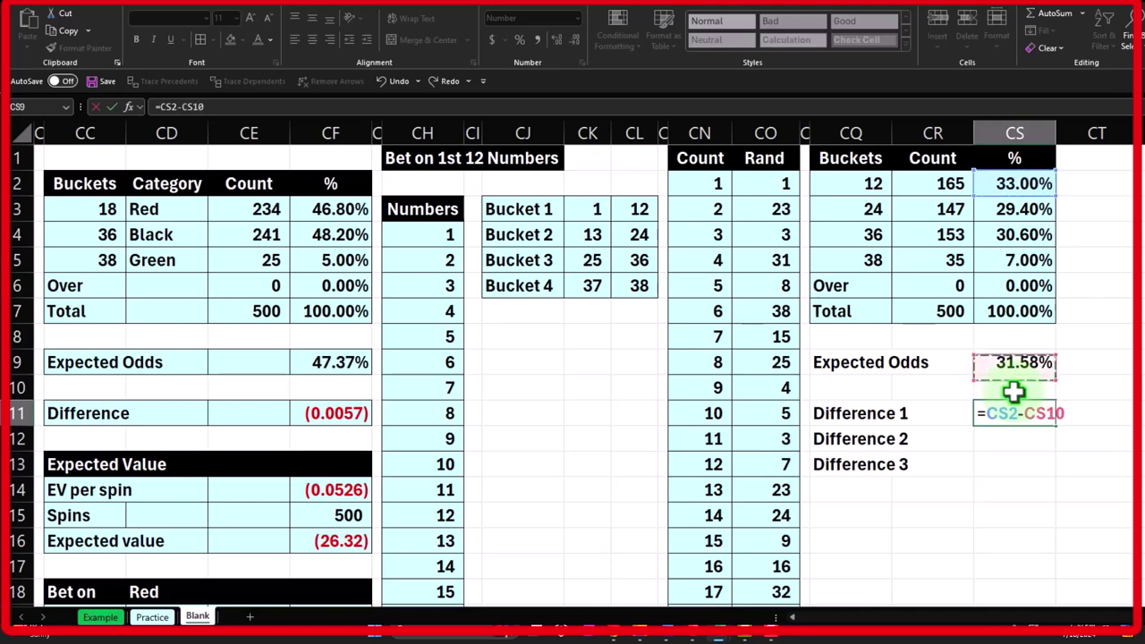
{"action": "key", "text": "Return"}
{"action": "key", "text": "Up"}
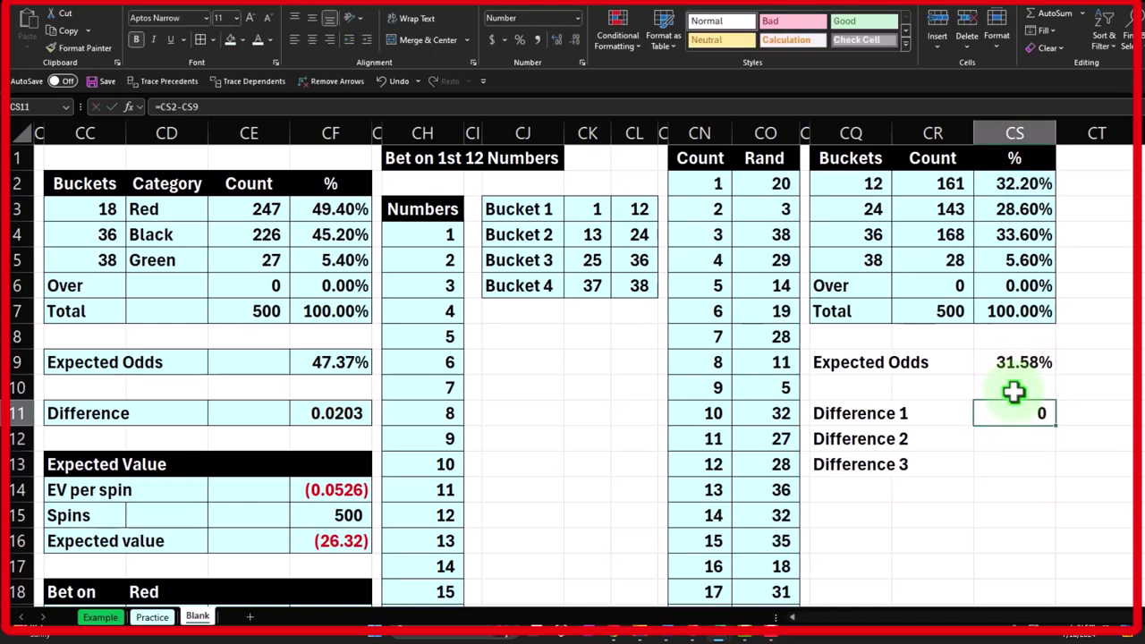
{"action": "left_click", "coordinate": [557, 40]}
{"action": "left_click", "coordinate": [556, 40]}
{"action": "left_click", "coordinate": [556, 40]}
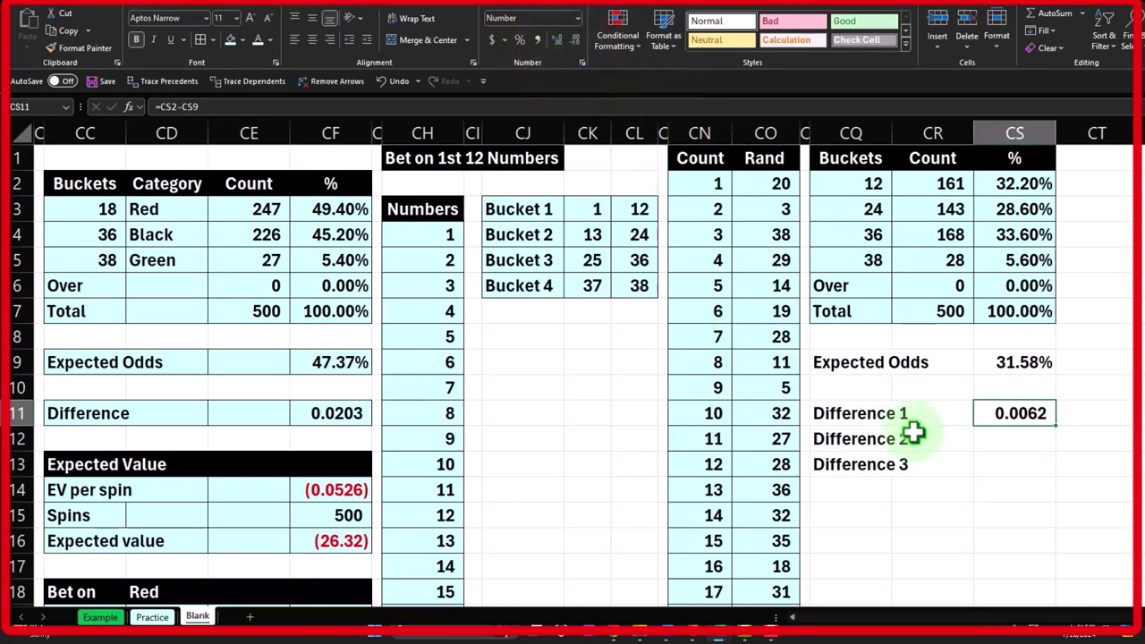
Step: Anchor the expected odds reference so CS11 reads =CS2-$CS$9
{"action": "left_click", "coordinate": [1007, 434]}
{"action": "double_click", "coordinate": [1015, 412]}
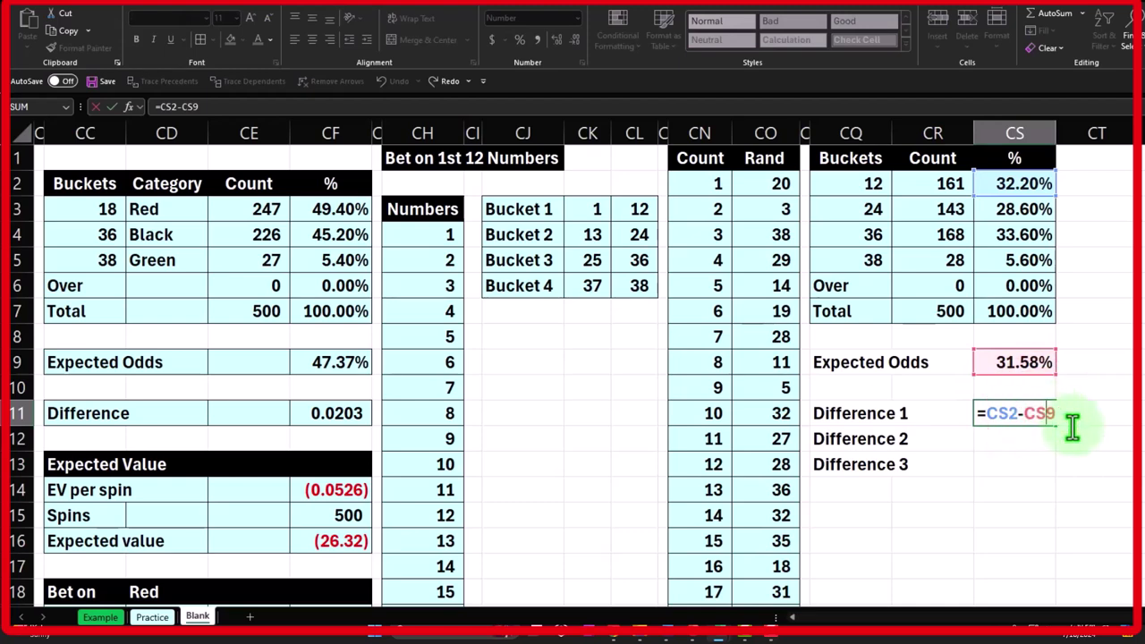
{"action": "key", "text": "F4"}
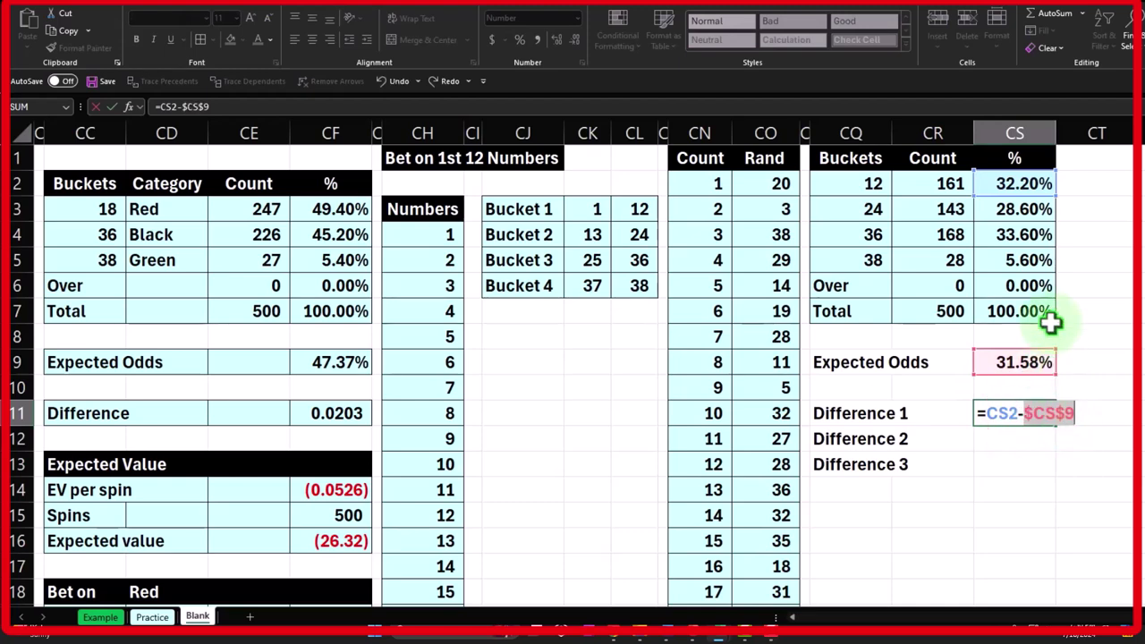
{"action": "key", "text": "Return"}
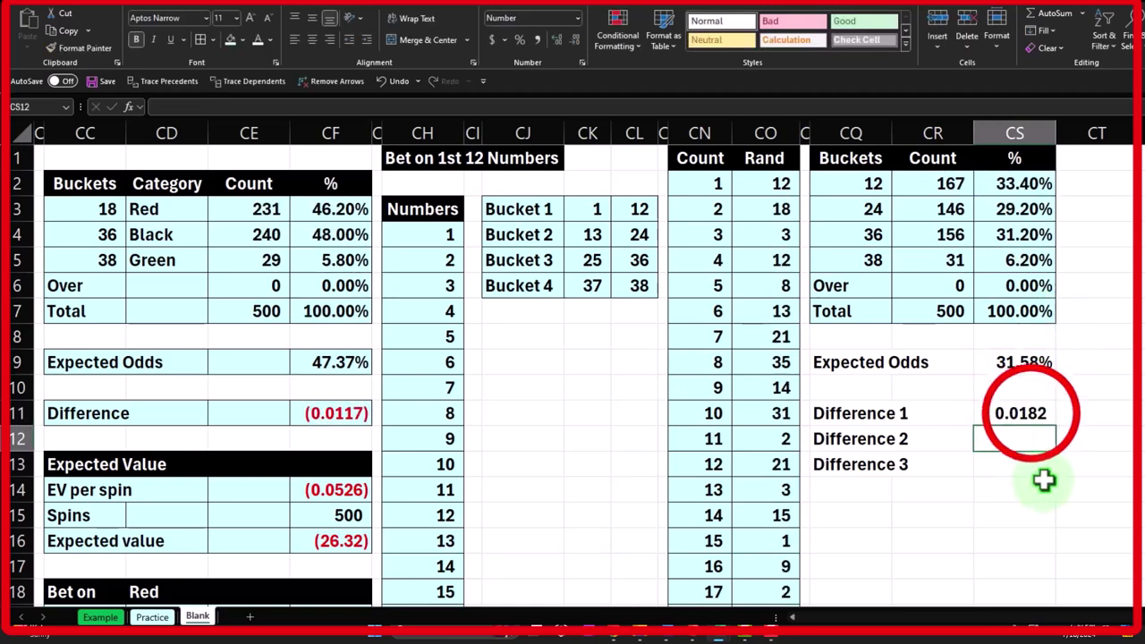
Step: Copy the difference formula down to CS13 and verify Difference 2 and 3 reference $CS$9
{"action": "left_click", "coordinate": [1034, 413]}
{"action": "left_click_drag", "start_coordinate": [1056, 420], "coordinate": [1056, 475]}
{"action": "left_click", "coordinate": [1030, 434]}
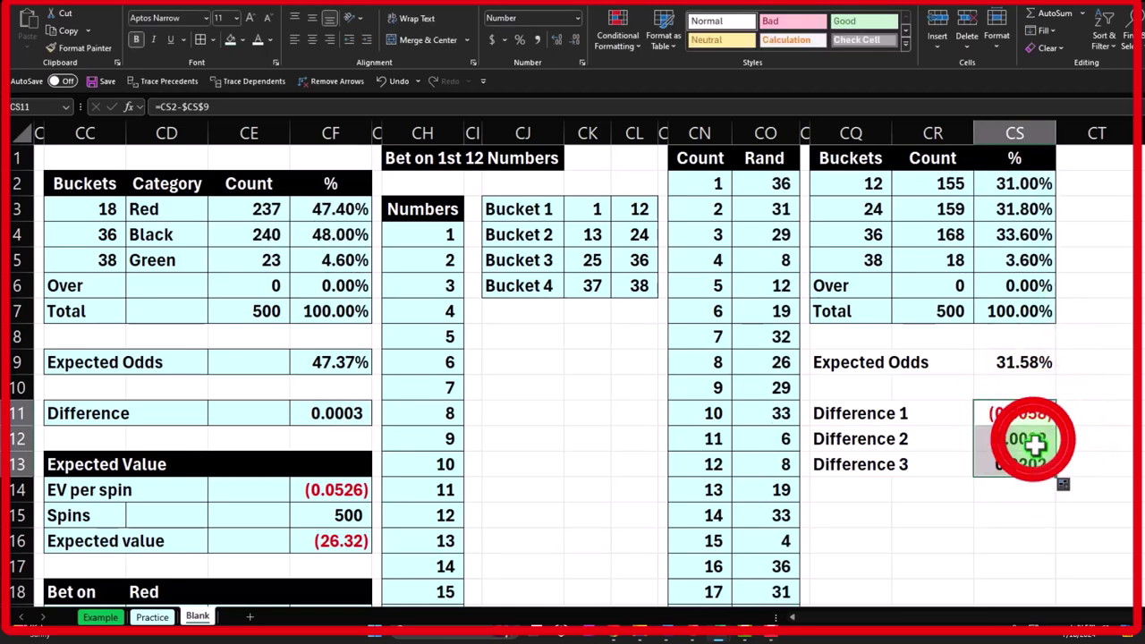
{"action": "key", "text": "F2"}
{"action": "left_click", "coordinate": [1018, 467]}
{"action": "double_click", "coordinate": [1021, 467]}
{"action": "key", "text": "Return"}
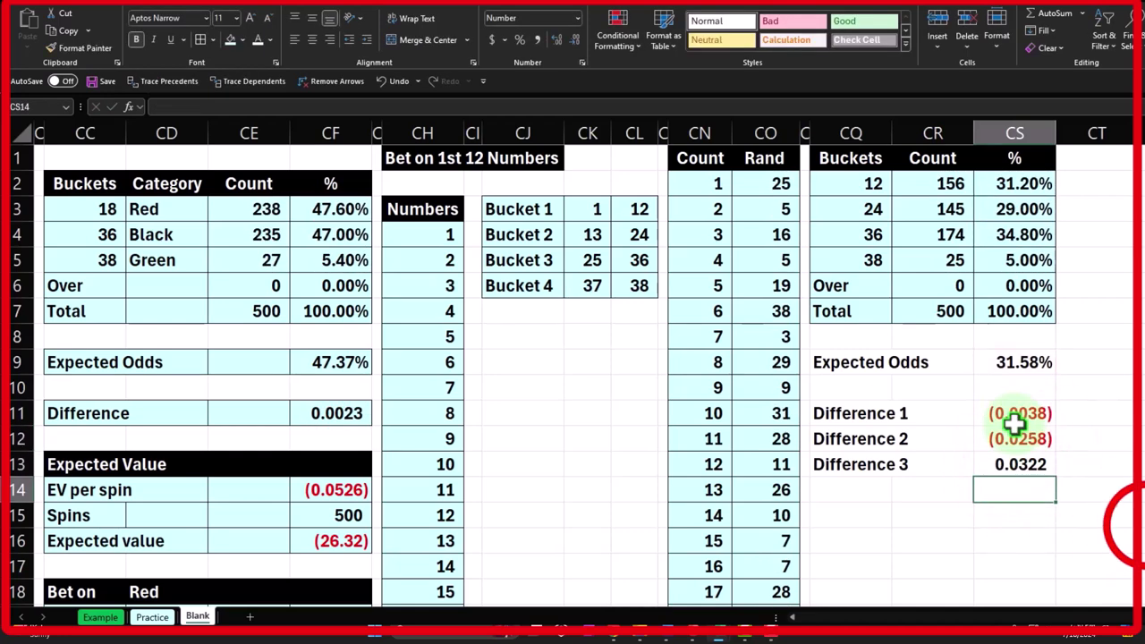
{"action": "key", "text": "Up"}
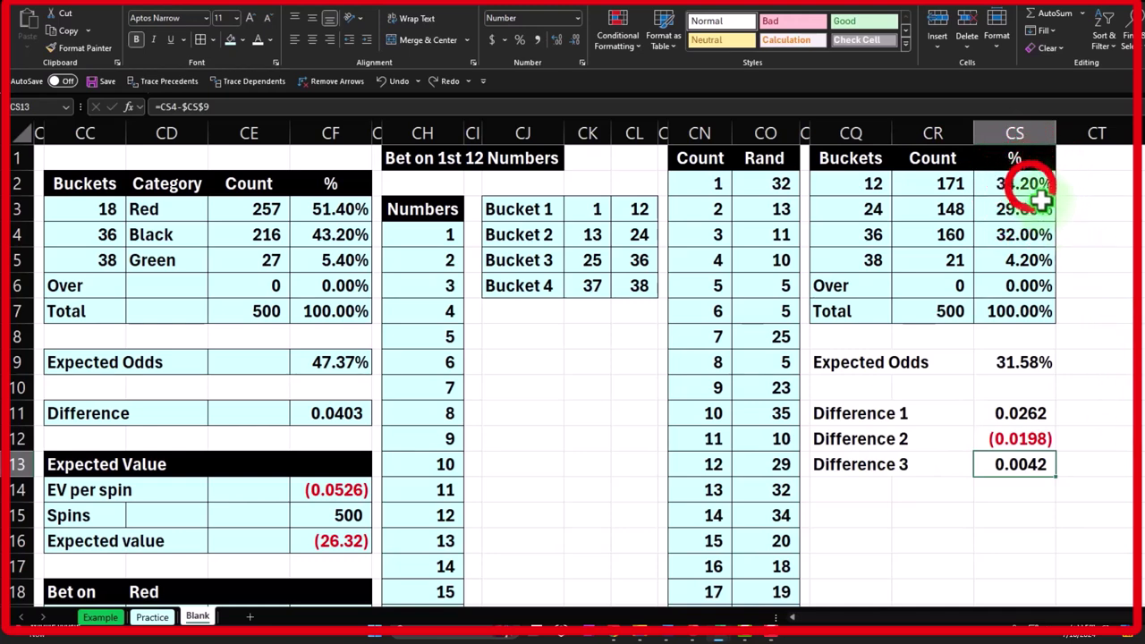
Step: Review the bucket percentage and expected odds formulas and highlight the 38 bucket row
{"action": "left_click", "coordinate": [1033, 183]}
{"action": "key", "text": "Down"}
{"action": "key", "text": "Down"}
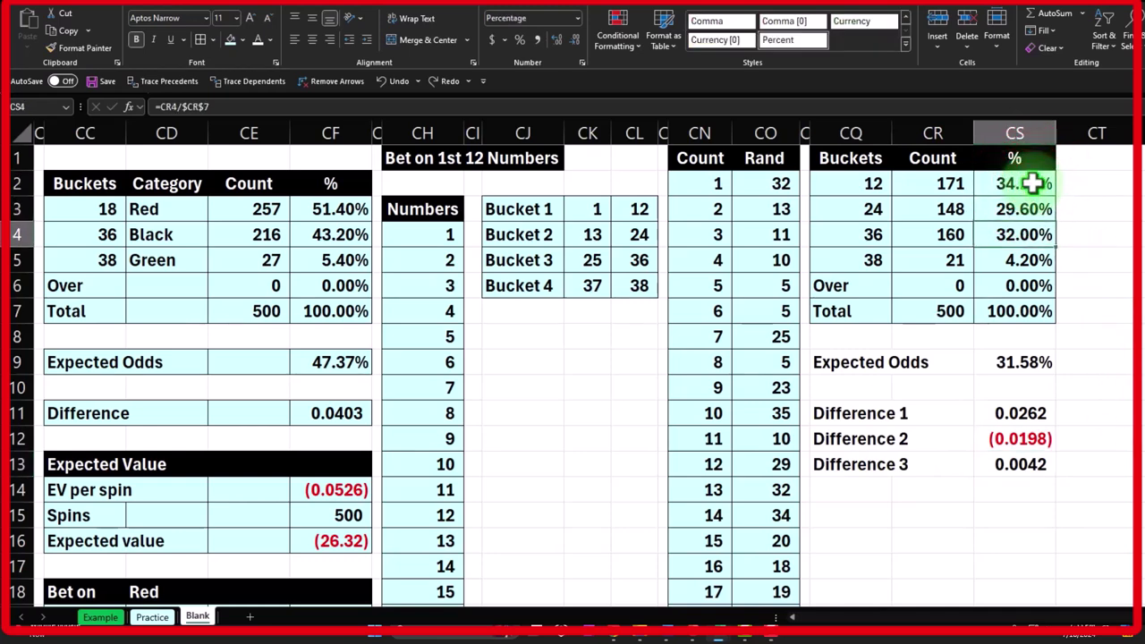
{"action": "left_click", "coordinate": [1020, 361]}
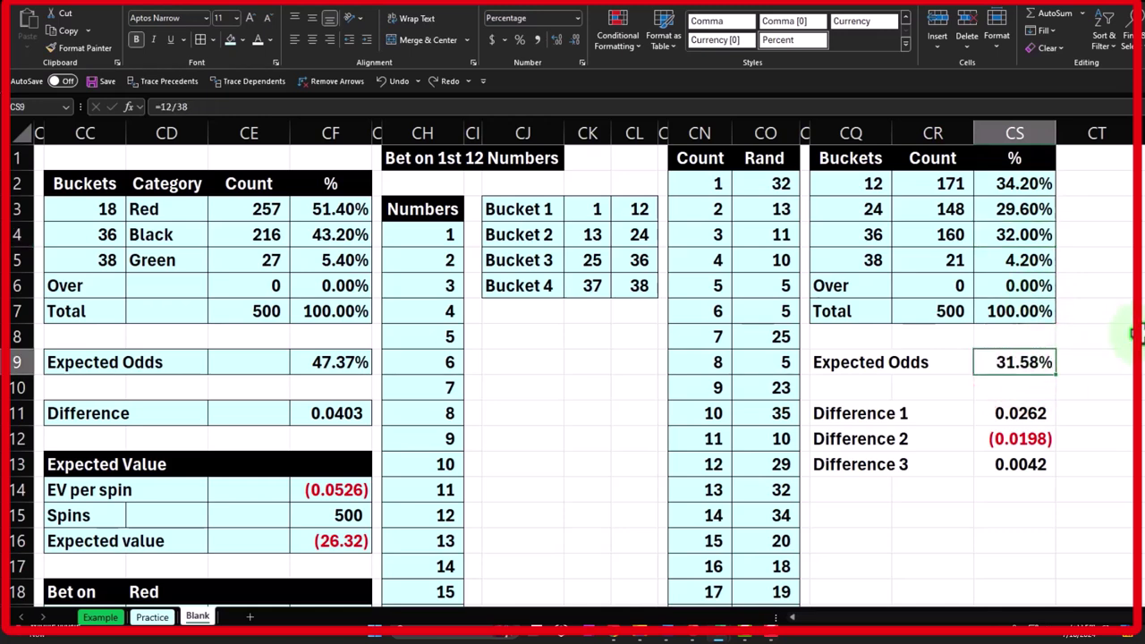
{"action": "left_click_drag", "start_coordinate": [844, 256], "coordinate": [988, 266]}
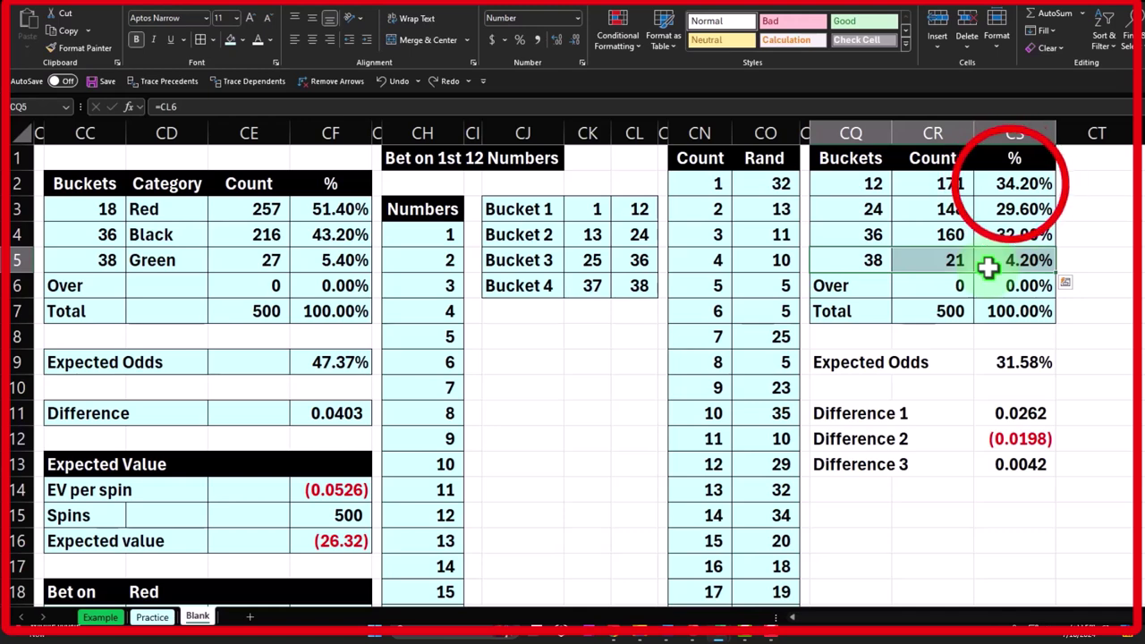
Step: Recheck the first bucket's percentage formula and the bucket label formulas in column CQ
{"action": "left_click", "coordinate": [1011, 183]}
{"action": "key", "text": "Left"}
{"action": "key", "text": "Left"}
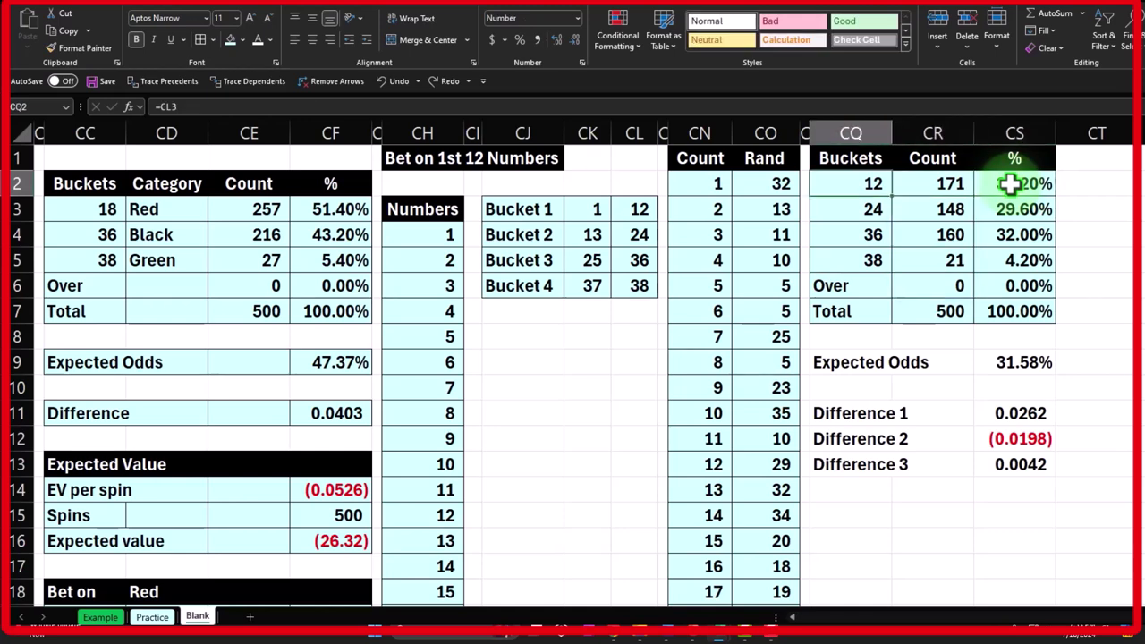
{"action": "key", "text": "Down"}
{"action": "key", "text": "Down"}
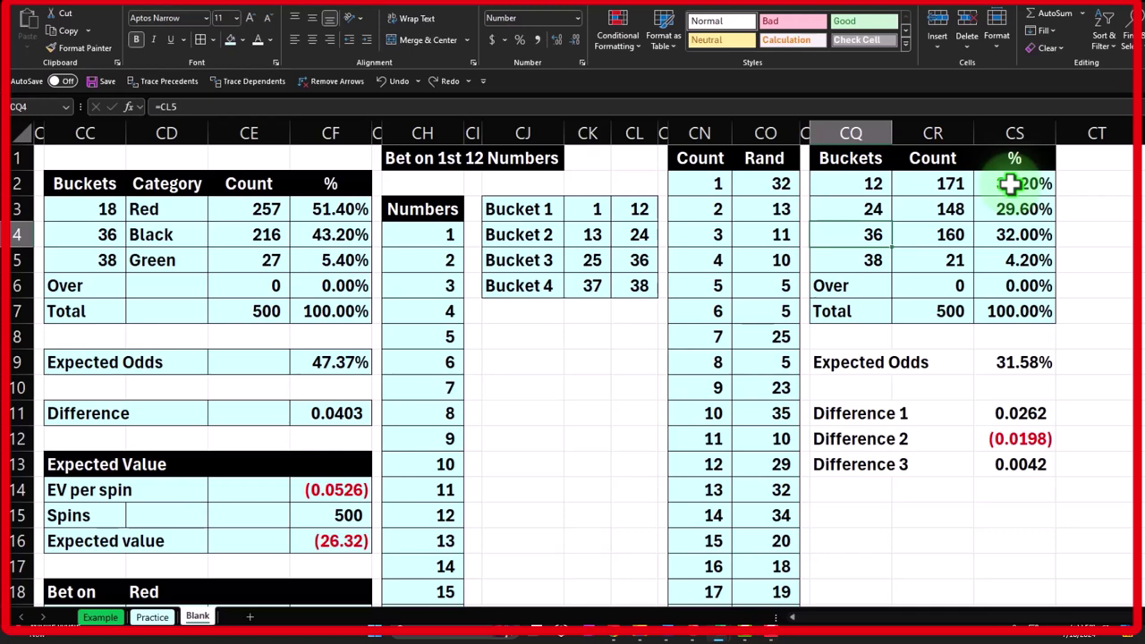
{"action": "key", "text": "Down"}
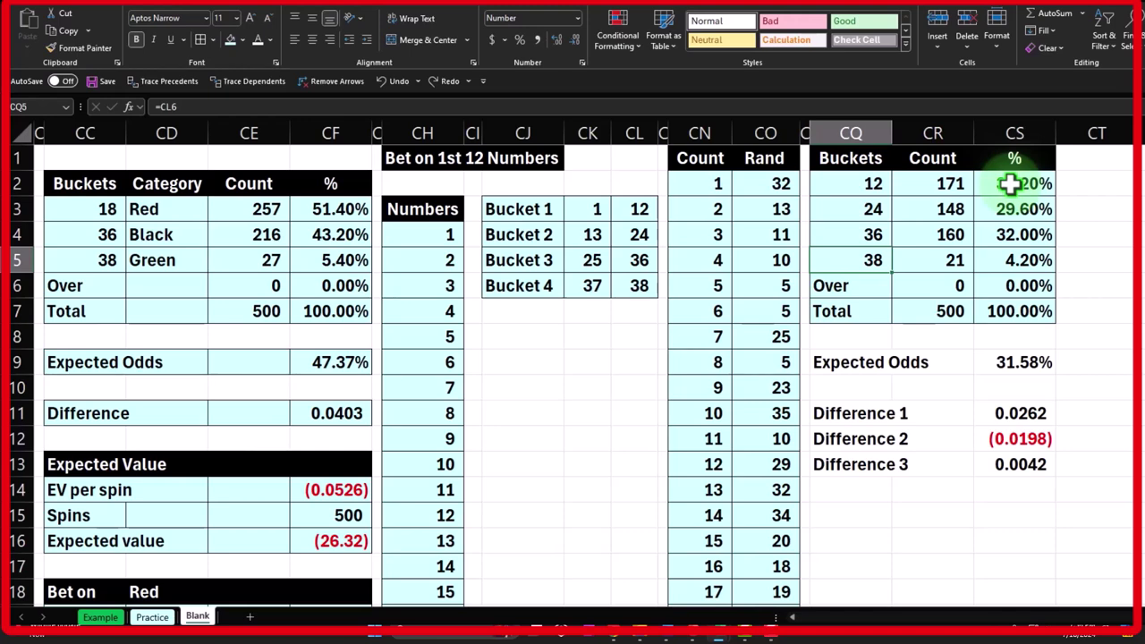
Step: Apply All Borders to the Expected Odds row CQ9:CS9 and the Difference rows CQ11:CS13
{"action": "left_click_drag", "start_coordinate": [843, 358], "coordinate": [980, 358]}
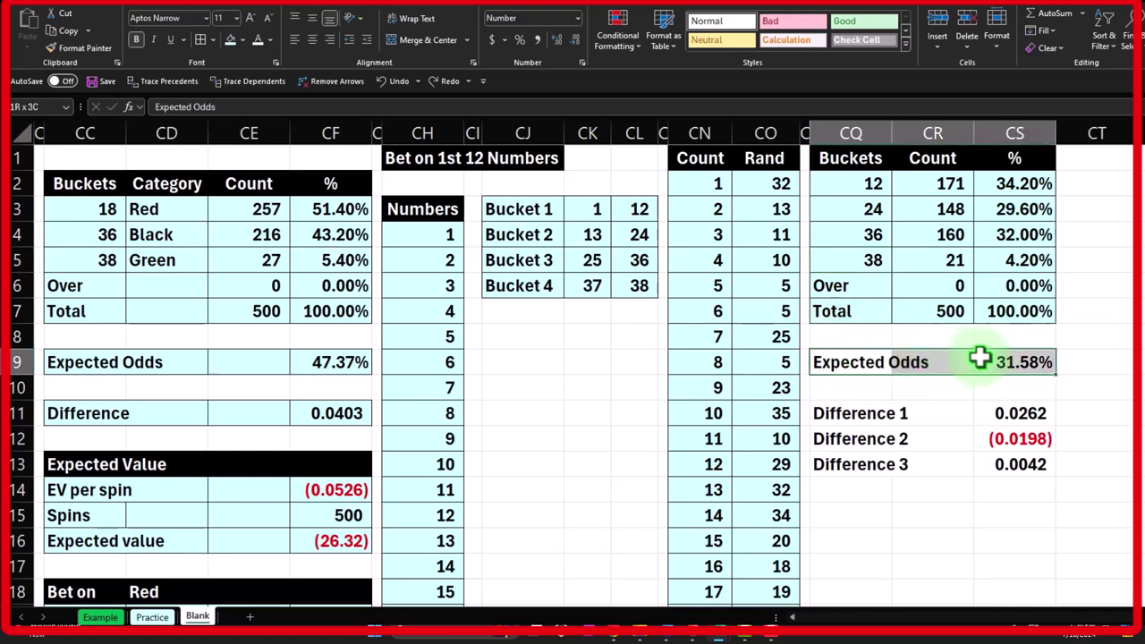
{"action": "left_click", "coordinate": [204, 49]}
{"action": "left_click_drag", "start_coordinate": [859, 412], "coordinate": [994, 458]}
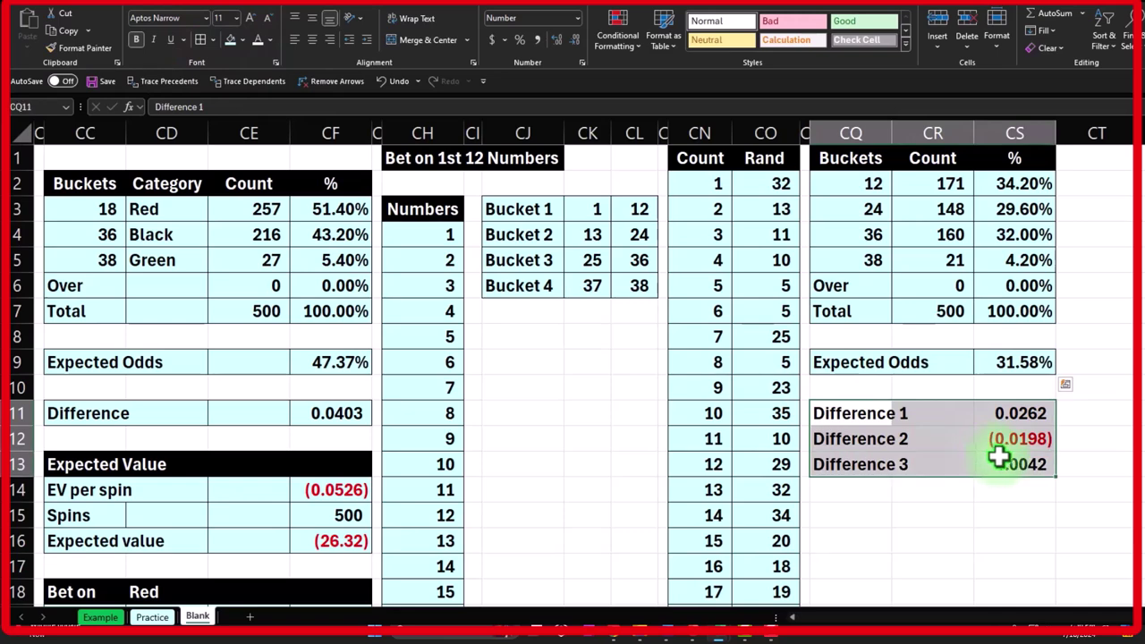
{"action": "left_click", "coordinate": [204, 40]}
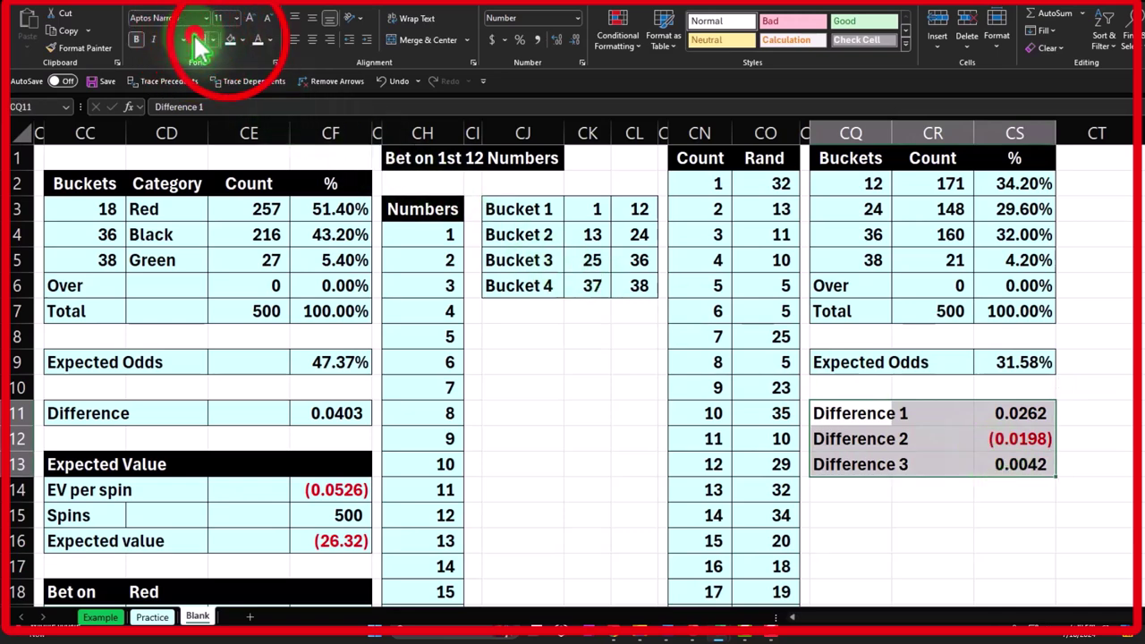
{"action": "left_click", "coordinate": [220, 40]}
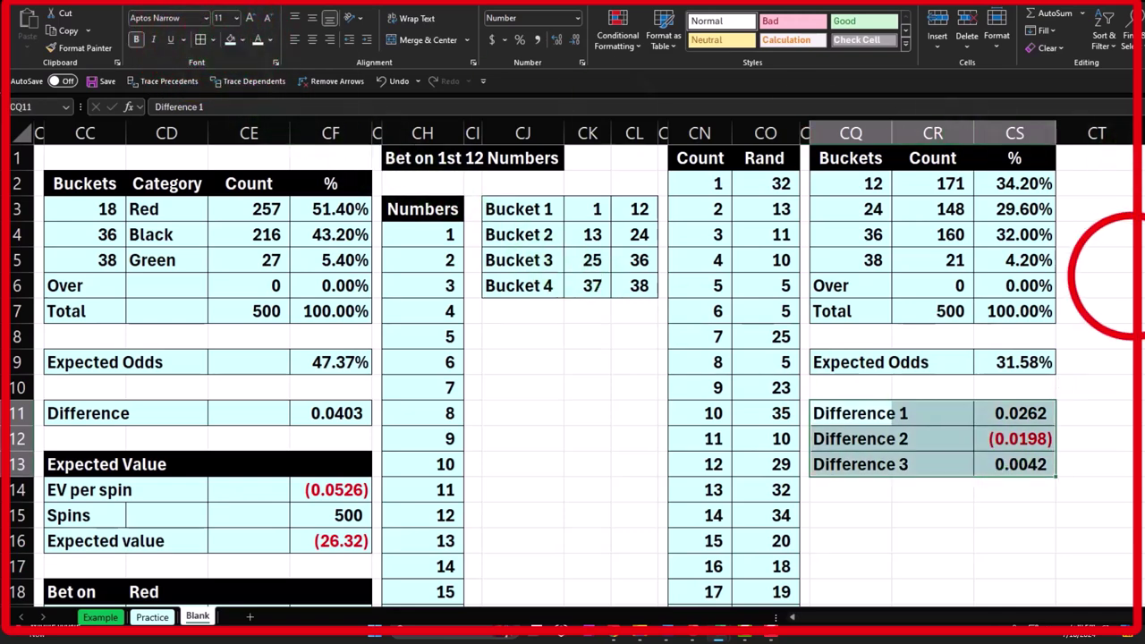
{"action": "left_click", "coordinate": [1118, 284]}
{"action": "left_click", "coordinate": [868, 514]}
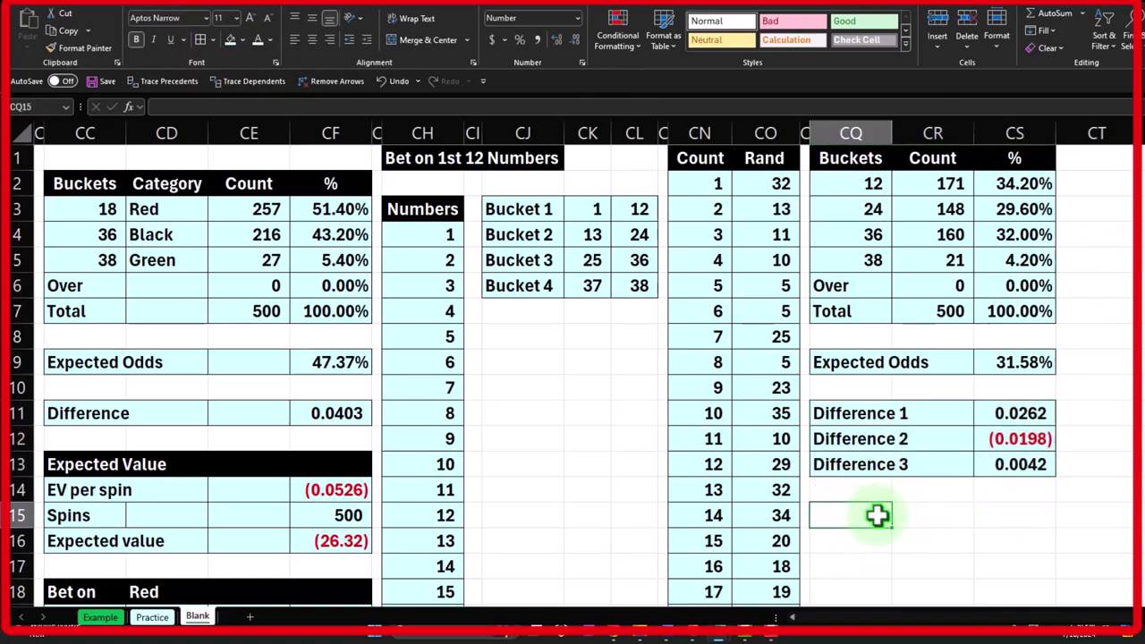
Step: Enter the 'Expected Value' heading in CQ15 and give CQ15:CS15 black fill with white text
{"action": "type", "text": "Expected"}
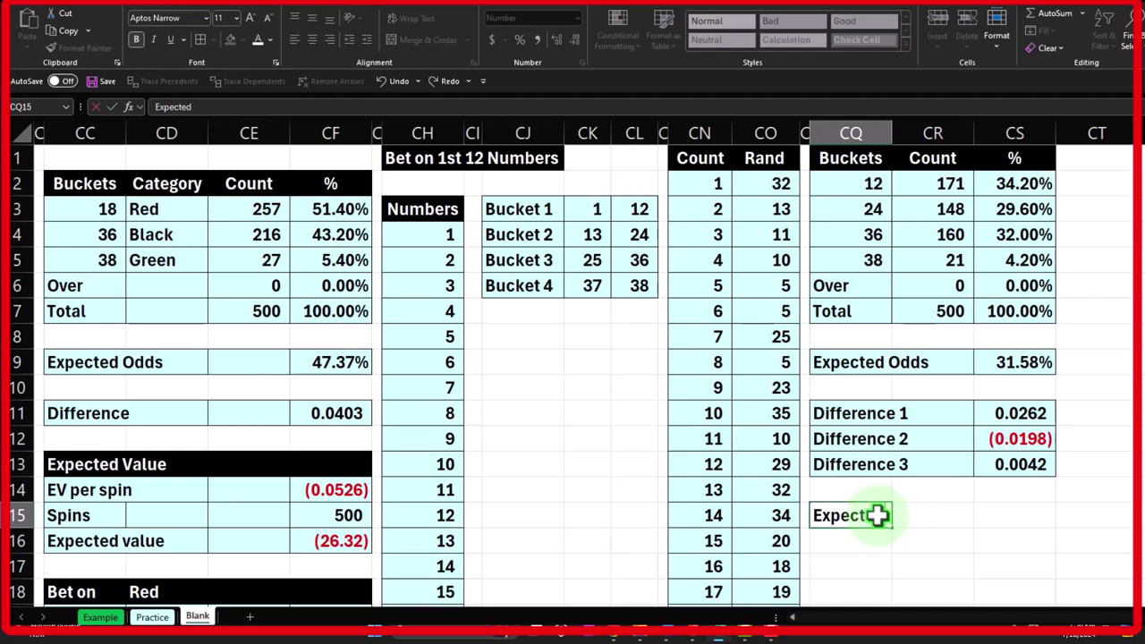
{"action": "key", "text": "Return"}
{"action": "key", "text": "Up"}
{"action": "key", "text": "shift+Right"}
{"action": "key", "text": "shift+Right"}
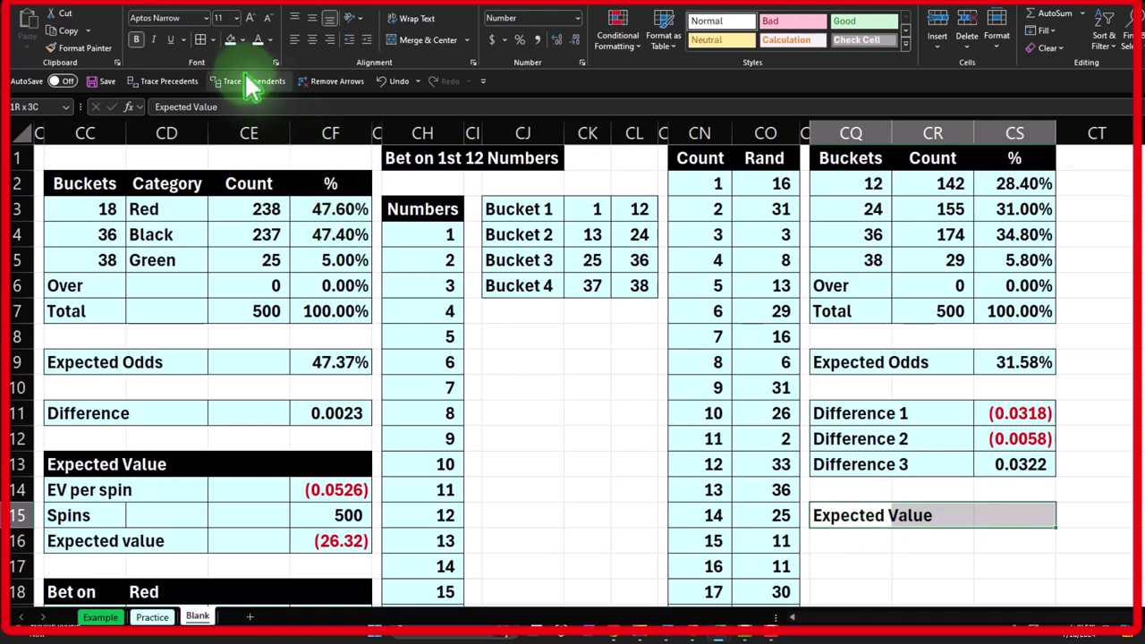
{"action": "left_click", "coordinate": [242, 40]}
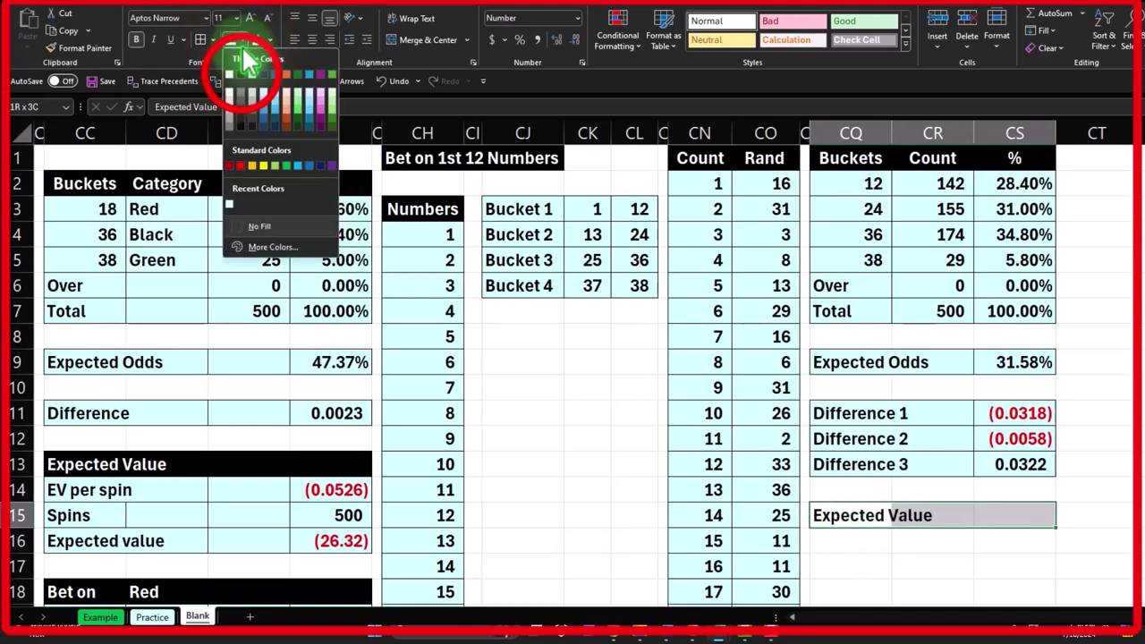
{"action": "left_click", "coordinate": [242, 74]}
{"action": "left_click", "coordinate": [255, 39]}
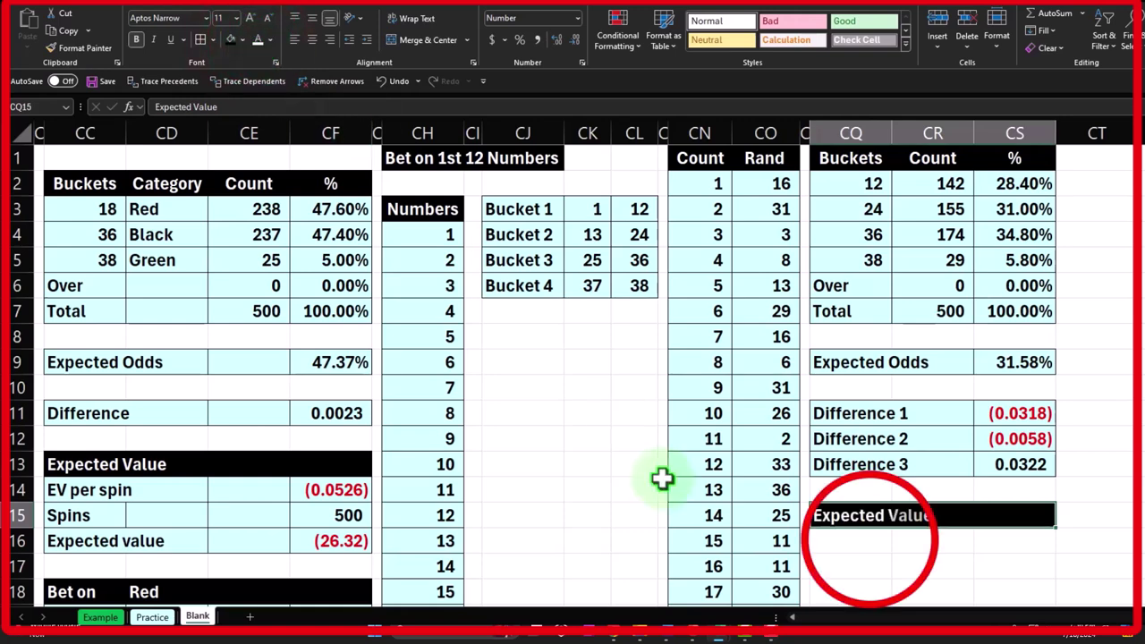
Step: Label CQ16 'EV per spin' and start its formula in CS16
{"action": "left_click", "coordinate": [868, 540]}
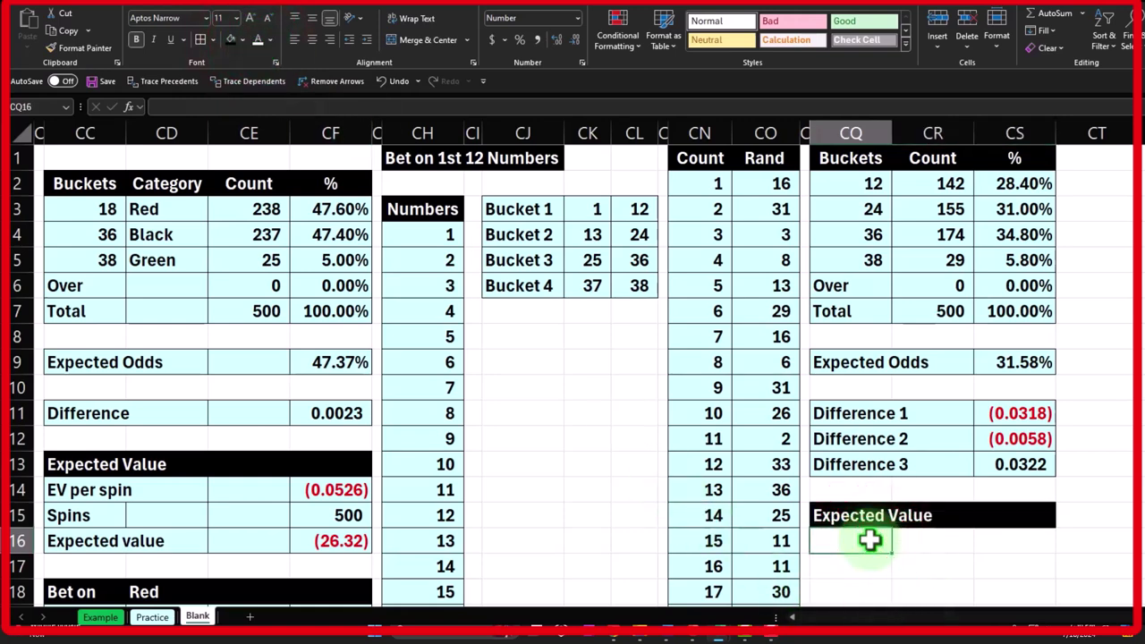
{"action": "type", "text": "E"}
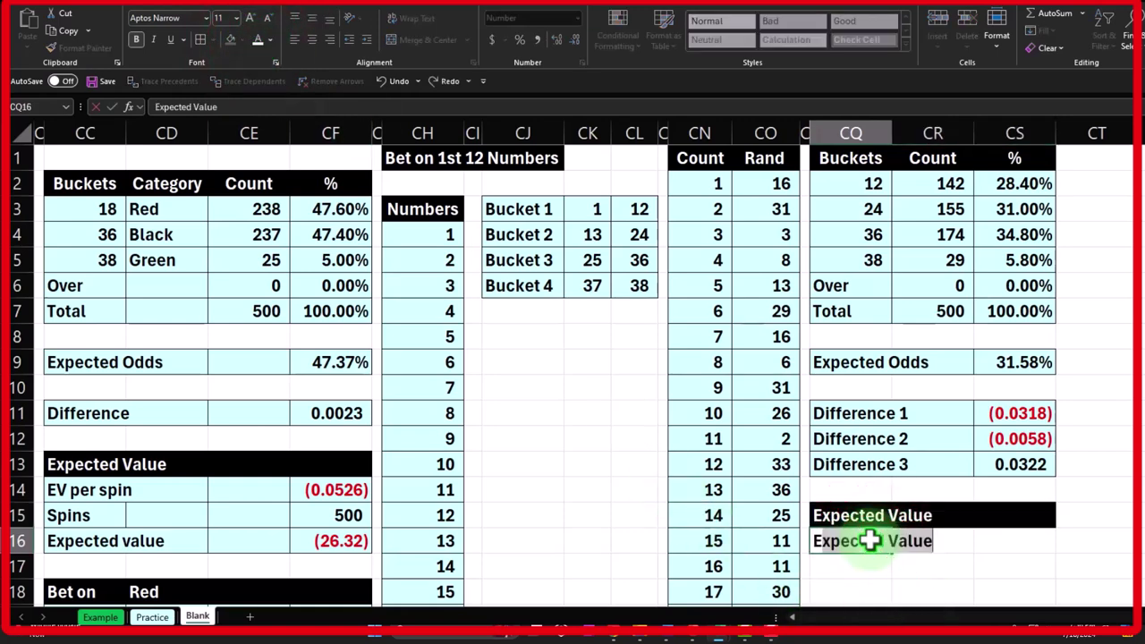
{"action": "type", "text": "xp"}
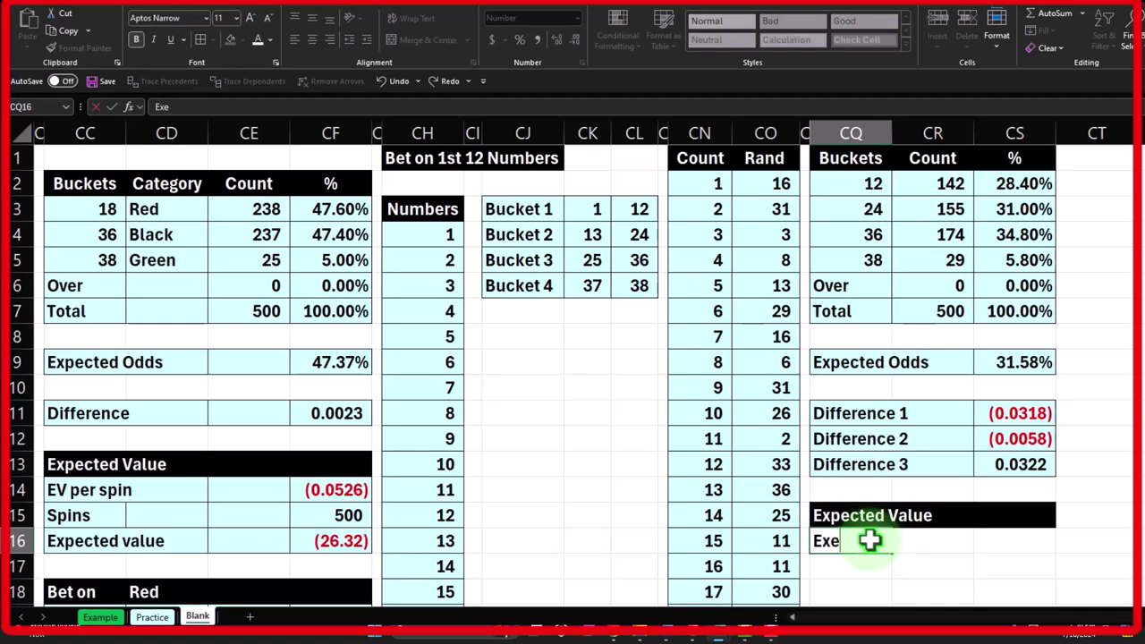
{"action": "type", "text": "ected value"}
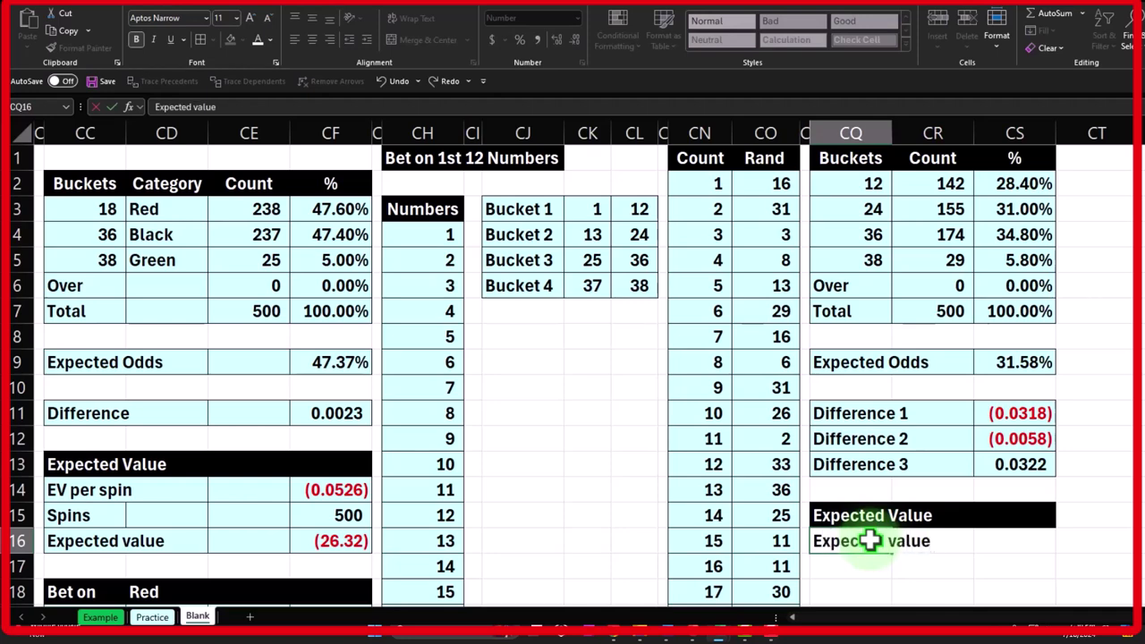
{"action": "key", "text": "BackSpace"}
{"action": "key", "text": "BackSpace"}
{"action": "key", "text": "BackSpace"}
{"action": "key", "text": "BackSpace"}
{"action": "key", "text": "BackSpace"}
{"action": "key", "text": "BackSpace"}
{"action": "key", "text": "BackSpace"}
{"action": "key", "text": "BackSpace"}
{"action": "key", "text": "BackSpace"}
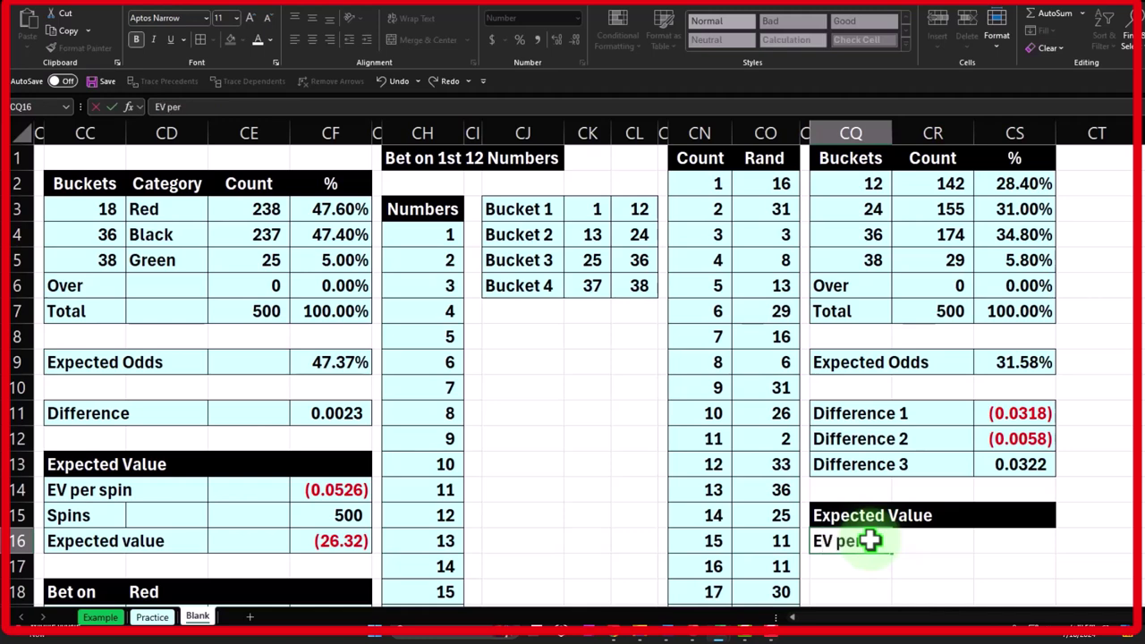
{"action": "key", "text": "Tab"}
{"action": "key", "text": "Tab"}
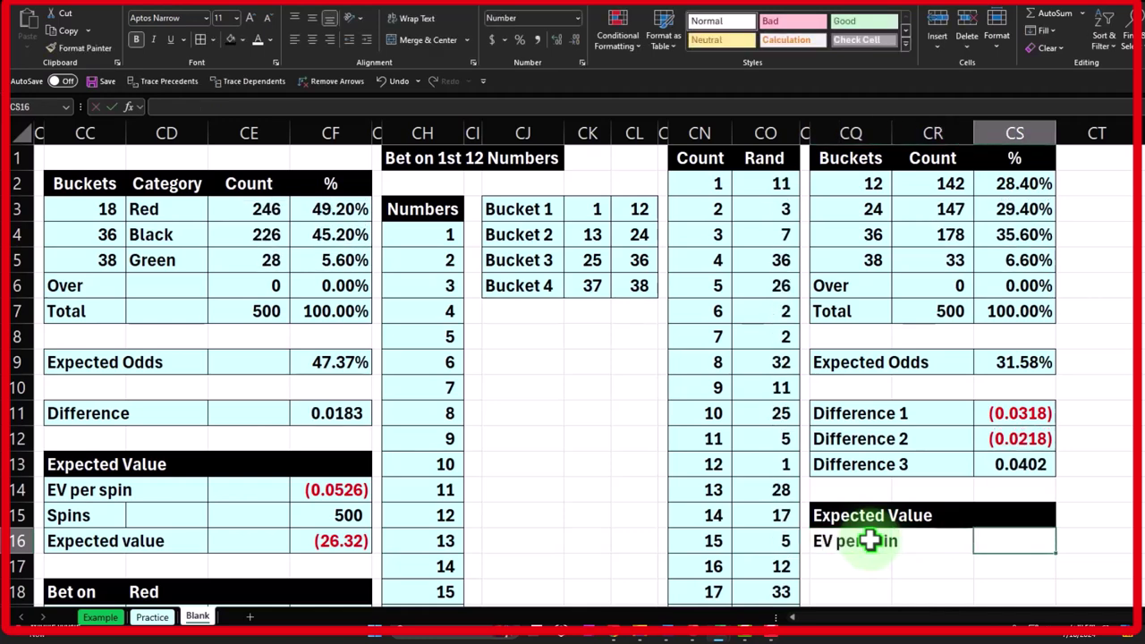
{"action": "type", "text": "="}
{"action": "key", "text": "Left"}
{"action": "key", "text": "Left"}
{"action": "key", "text": "Left"}
{"action": "key", "text": "Left"}
{"action": "key", "text": "Left"}
{"action": "key", "text": "Left"}
{"action": "key", "text": "Left"}
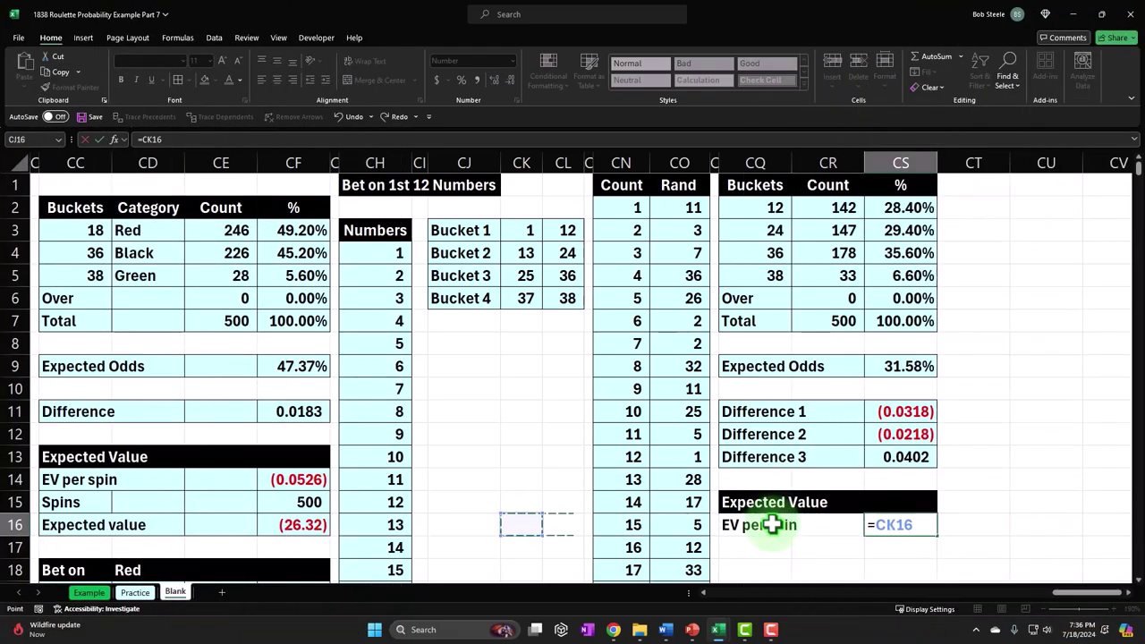
Step: Shift CS16's formula reference further left toward the Bet on 1st 12 Numbers expected value table
{"action": "key", "text": "Left"}
{"action": "key", "text": "Left"}
{"action": "key", "text": "Left"}
{"action": "key", "text": "Left"}
{"action": "key", "text": "Left"}
{"action": "key", "text": "Left"}
{"action": "key", "text": "Left"}
{"action": "key", "text": "Left"}
{"action": "key", "text": "Left"}
{"action": "key", "text": "Left"}
{"action": "key", "text": "Left"}
{"action": "key", "text": "Left"}
{"action": "key", "text": "Left"}
{"action": "key", "text": "Left"}
{"action": "key", "text": "Left"}
{"action": "key", "text": "Left"}
{"action": "key", "text": "Left"}
{"action": "key", "text": "Left"}
{"action": "key", "text": "Left"}
{"action": "key", "text": "Left"}
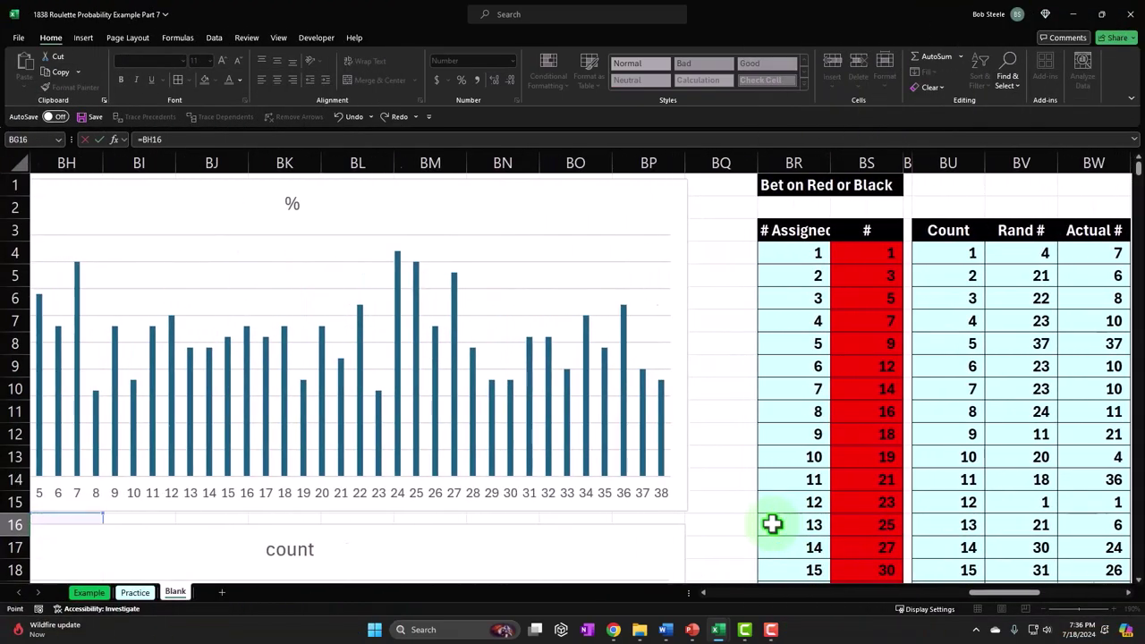
{"action": "key", "text": "Left"}
{"action": "key", "text": "Left"}
{"action": "key", "text": "Left"}
{"action": "key", "text": "Left"}
{"action": "key", "text": "Left"}
{"action": "key", "text": "Left"}
{"action": "key", "text": "Left"}
{"action": "key", "text": "Left"}
{"action": "key", "text": "Left"}
{"action": "key", "text": "Left"}
{"action": "key", "text": "Left"}
{"action": "key", "text": "Left"}
{"action": "key", "text": "Left"}
{"action": "key", "text": "Left"}
{"action": "key", "text": "Left"}
{"action": "key", "text": "Left"}
{"action": "key", "text": "Left"}
{"action": "key", "text": "Left"}
{"action": "key", "text": "Left"}
{"action": "key", "text": "Left"}
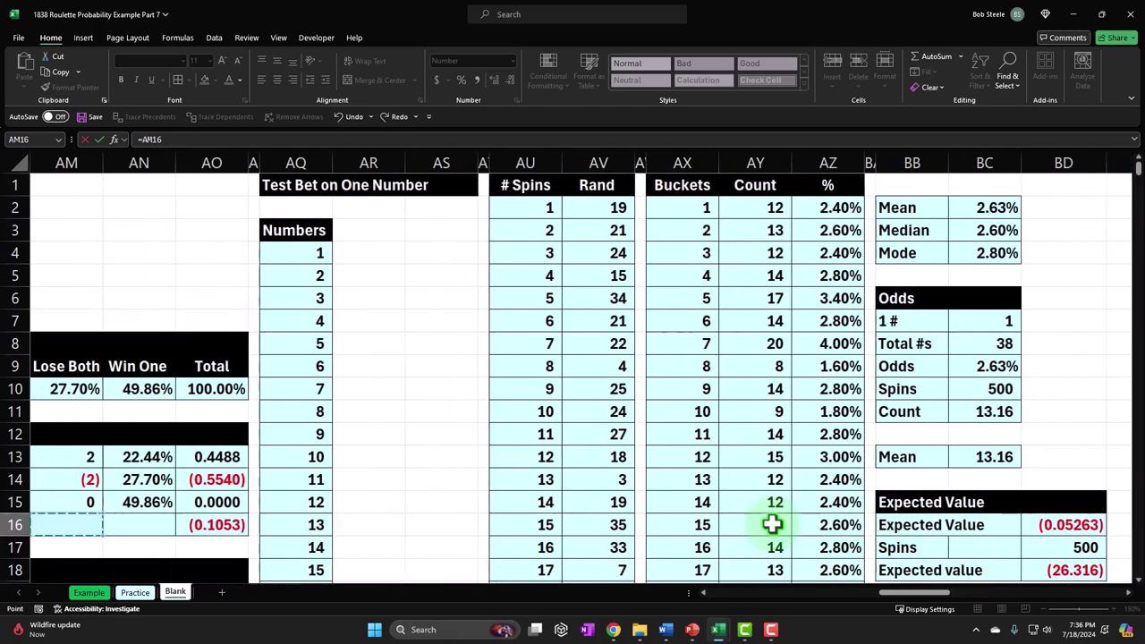
{"action": "key", "text": "Left"}
{"action": "key", "text": "Left"}
{"action": "key", "text": "Left"}
{"action": "key", "text": "Left"}
{"action": "key", "text": "Left"}
{"action": "key", "text": "Left"}
{"action": "key", "text": "Left"}
{"action": "key", "text": "Left"}
{"action": "key", "text": "Left"}
{"action": "key", "text": "Left"}
{"action": "key", "text": "Left"}
{"action": "key", "text": "Left"}
{"action": "key", "text": "Left"}
{"action": "key", "text": "Left"}
{"action": "key", "text": "Left"}
{"action": "key", "text": "Left"}
{"action": "key", "text": "Left"}
{"action": "key", "text": "Left"}
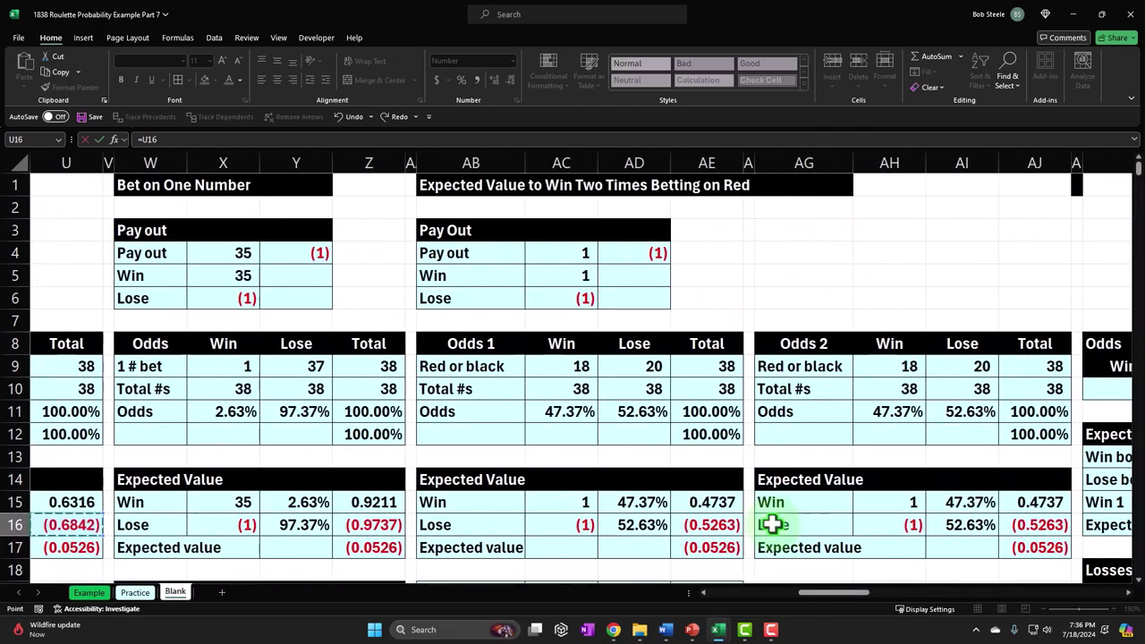
{"action": "key", "text": "Left"}
{"action": "key", "text": "Left"}
{"action": "key", "text": "Left"}
{"action": "key", "text": "Left"}
{"action": "key", "text": "Left"}
{"action": "key", "text": "Left"}
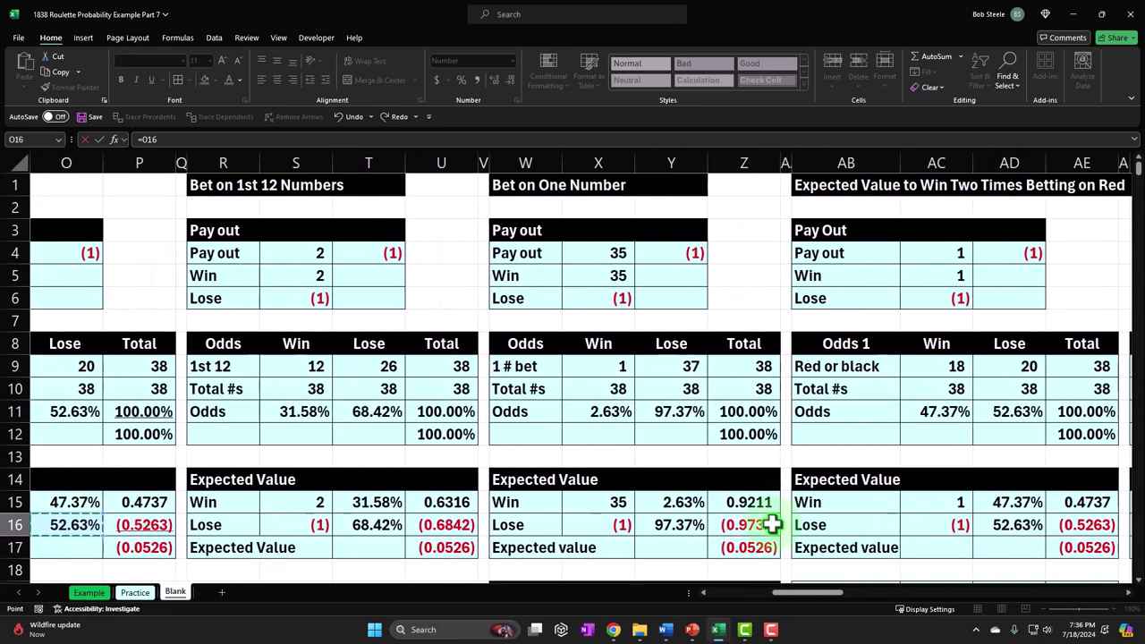
{"action": "key", "text": "Left"}
{"action": "key", "text": "Left"}
{"action": "key", "text": "Left"}
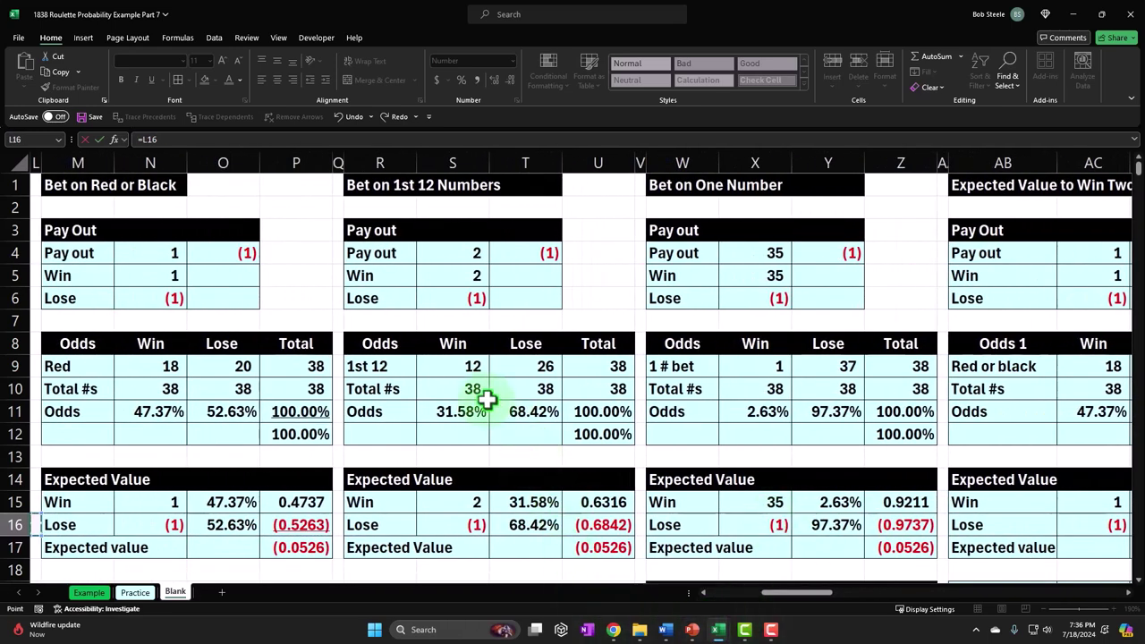
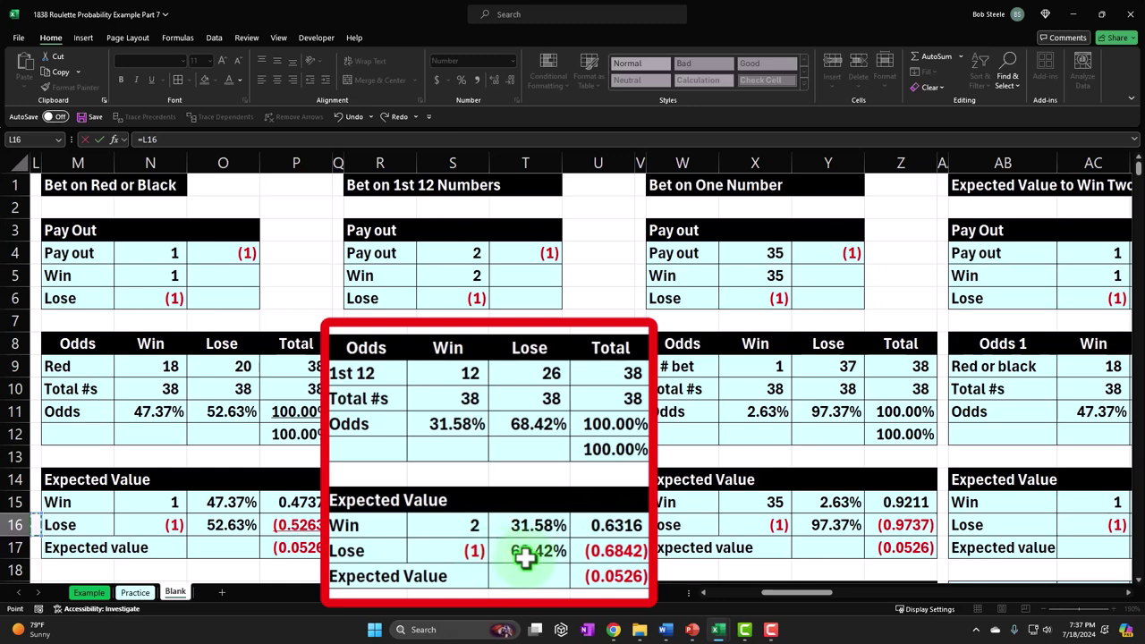
Step: Link the EV per spin cell CS16 to U17, the 1st-12 table's (0.0526) expected value
{"action": "left_click", "coordinate": [610, 576]}
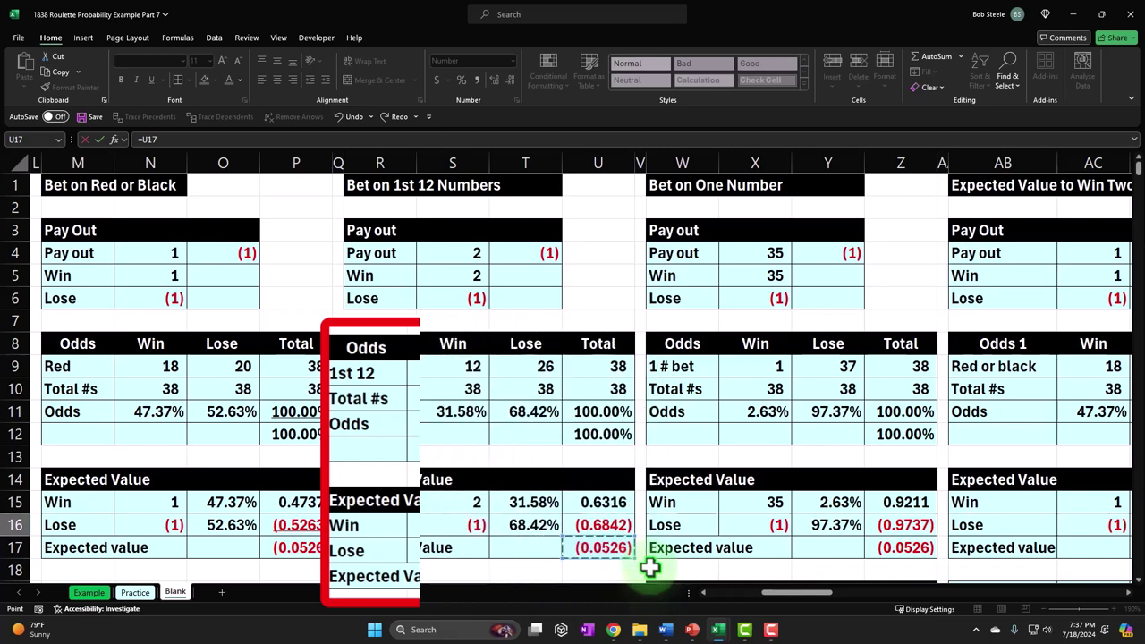
{"action": "key", "text": "Escape"}
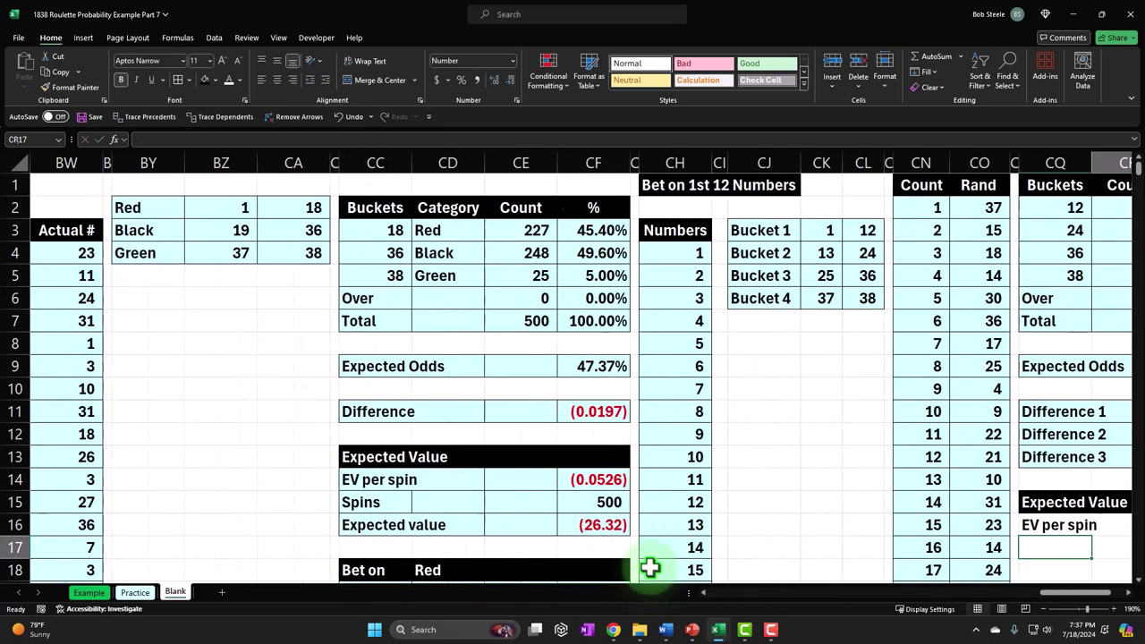
Step: Try formatting EV per spin in CS16 as a percentage with extra decimal places
{"action": "key", "text": "Right"}
{"action": "key", "text": "Right"}
{"action": "key", "text": "Right"}
{"action": "key", "text": "Right"}
{"action": "key", "text": "Right"}
{"action": "key", "text": "Right"}
{"action": "key", "text": "Left"}
{"action": "key", "text": "Left"}
{"action": "key", "text": "Left"}
{"action": "key", "text": "Left"}
{"action": "key", "text": "Left"}
{"action": "key", "text": "Up"}
{"action": "key", "text": "Right"}
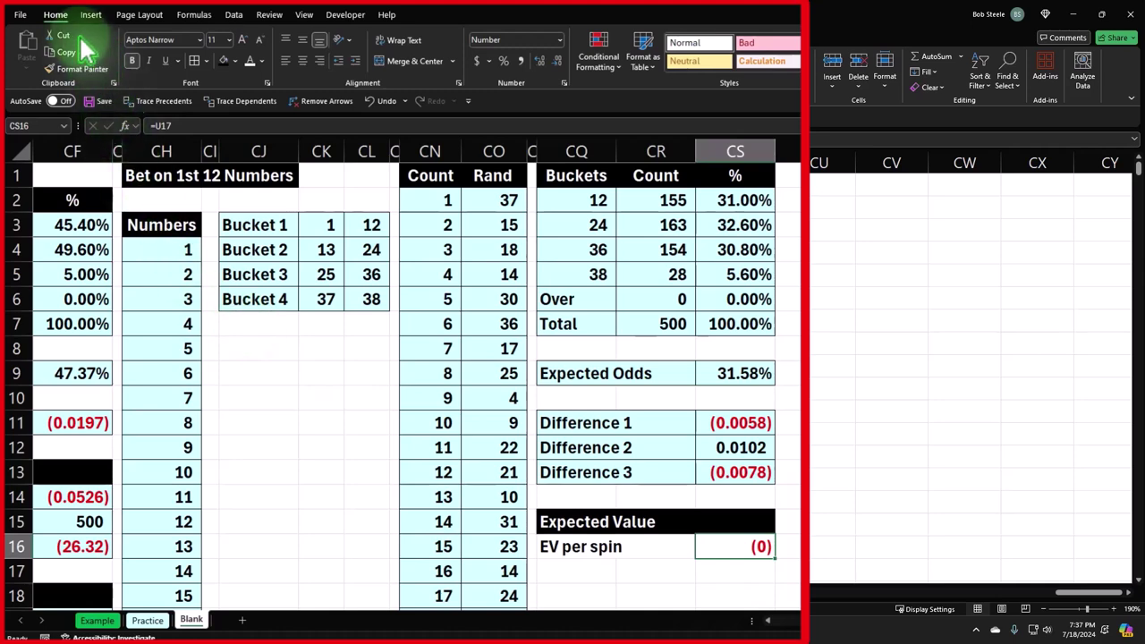
{"action": "left_click", "coordinate": [503, 62]}
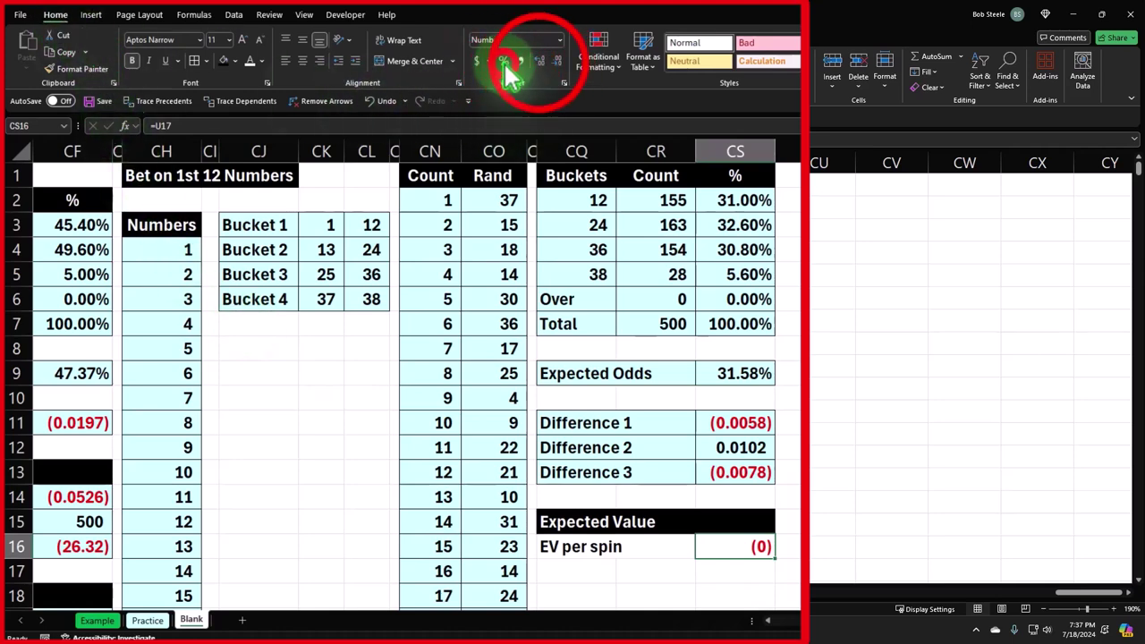
{"action": "left_click", "coordinate": [538, 61]}
{"action": "left_click", "coordinate": [539, 60]}
{"action": "left_click", "coordinate": [539, 61]}
{"action": "left_click", "coordinate": [365, 93]}
Step: Undo the percentage formatting and show EV per spin as (0.0526) with four decimals
{"action": "left_click", "coordinate": [370, 95]}
{"action": "left_click", "coordinate": [371, 95]}
{"action": "left_click", "coordinate": [370, 95]}
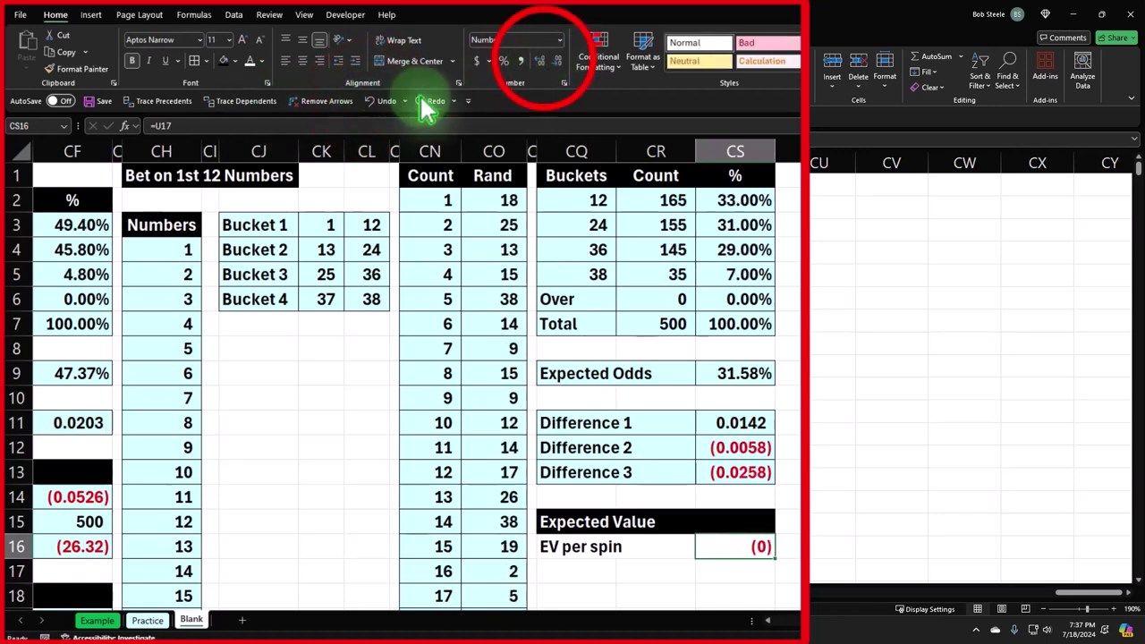
{"action": "left_click", "coordinate": [541, 61]}
{"action": "left_click", "coordinate": [541, 61]}
{"action": "left_click", "coordinate": [541, 61]}
{"action": "left_click", "coordinate": [541, 61]}
{"action": "scroll", "coordinate": [767, 384], "scroll_direction": "down", "scroll_amount": 2}
Step: Add a Spins row with the value 500 below EV per spin
{"action": "left_click", "coordinate": [592, 422]}
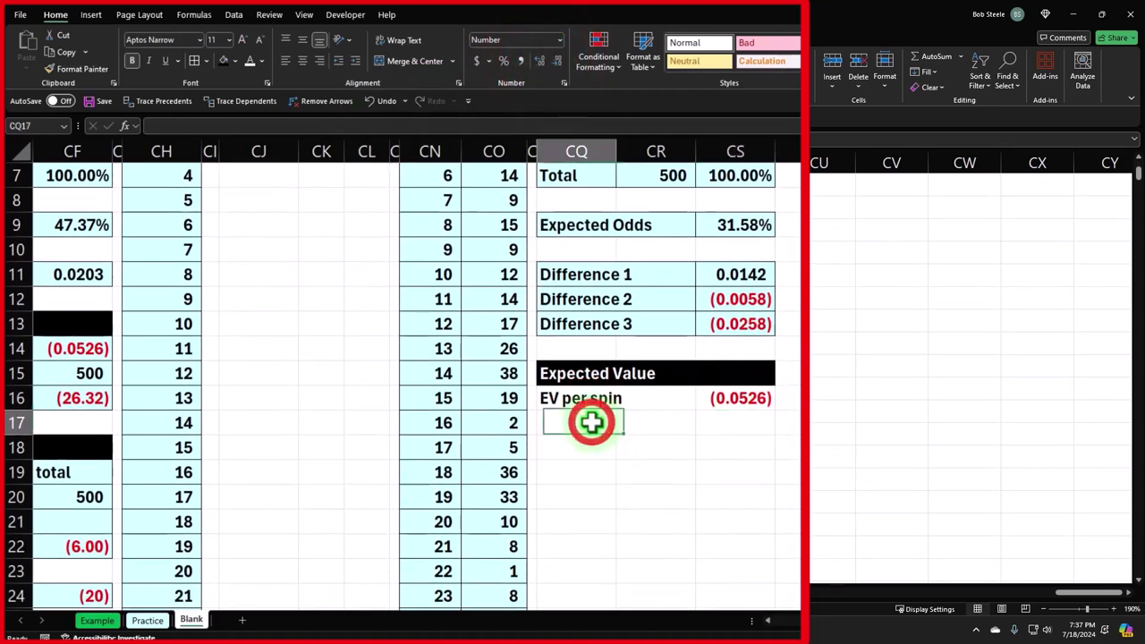
{"action": "type", "text": "Spins"}
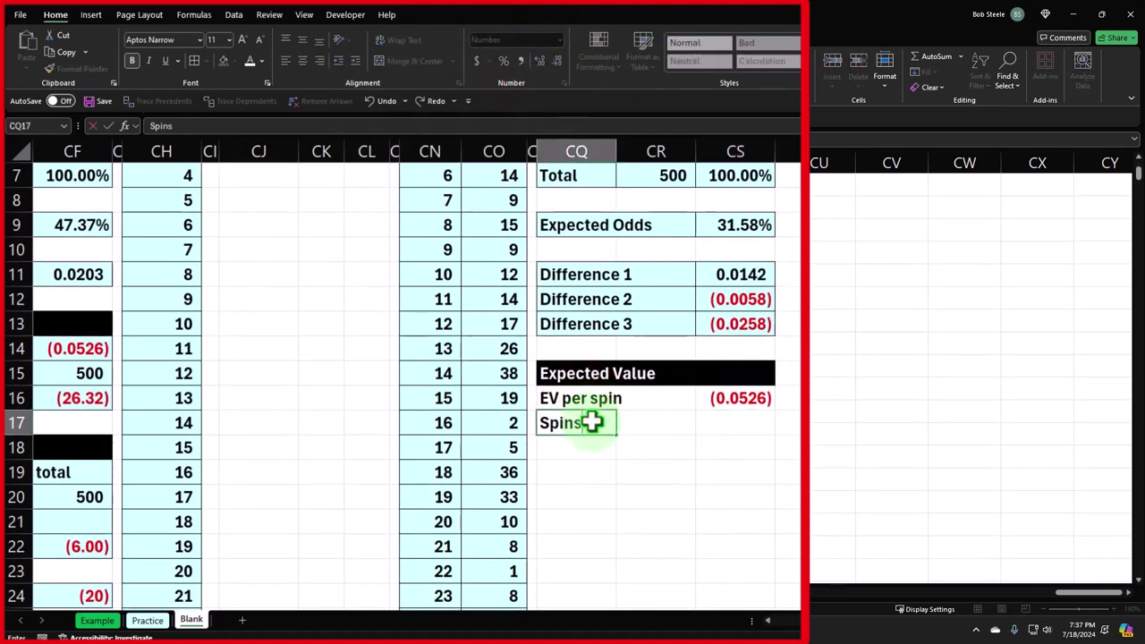
{"action": "key", "text": "Tab"}
{"action": "key", "text": "Tab"}
{"action": "type", "text": "500"}
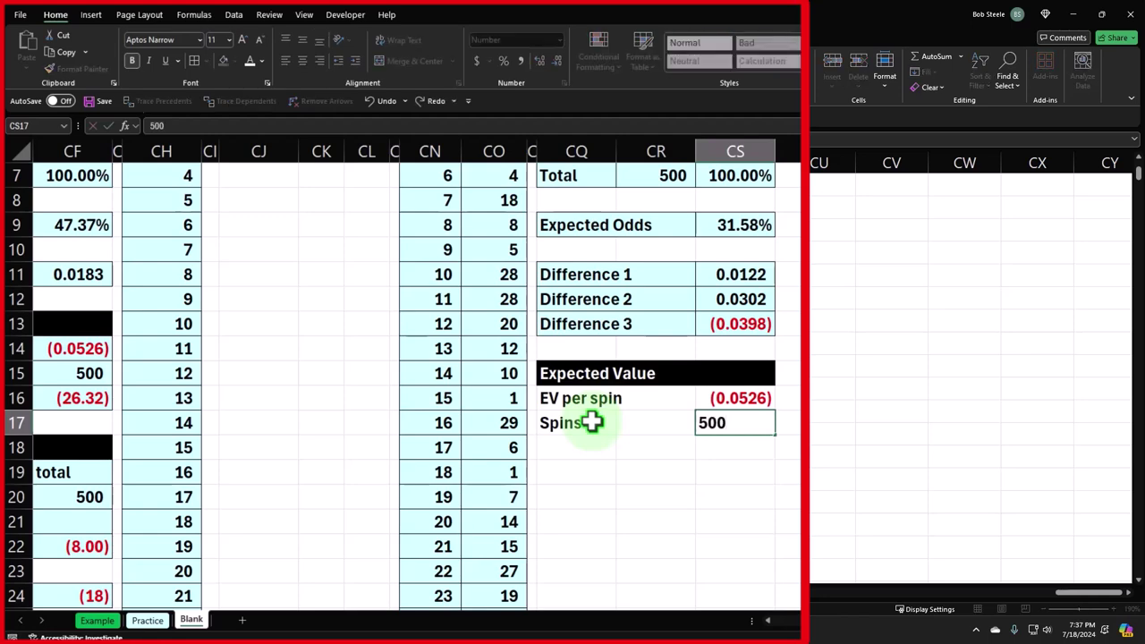
{"action": "key", "text": "Return"}
Step: Add Expected Value as =CS16*CS17, shown to two decimals as (26.32)
{"action": "type", "text": "Expected Value"}
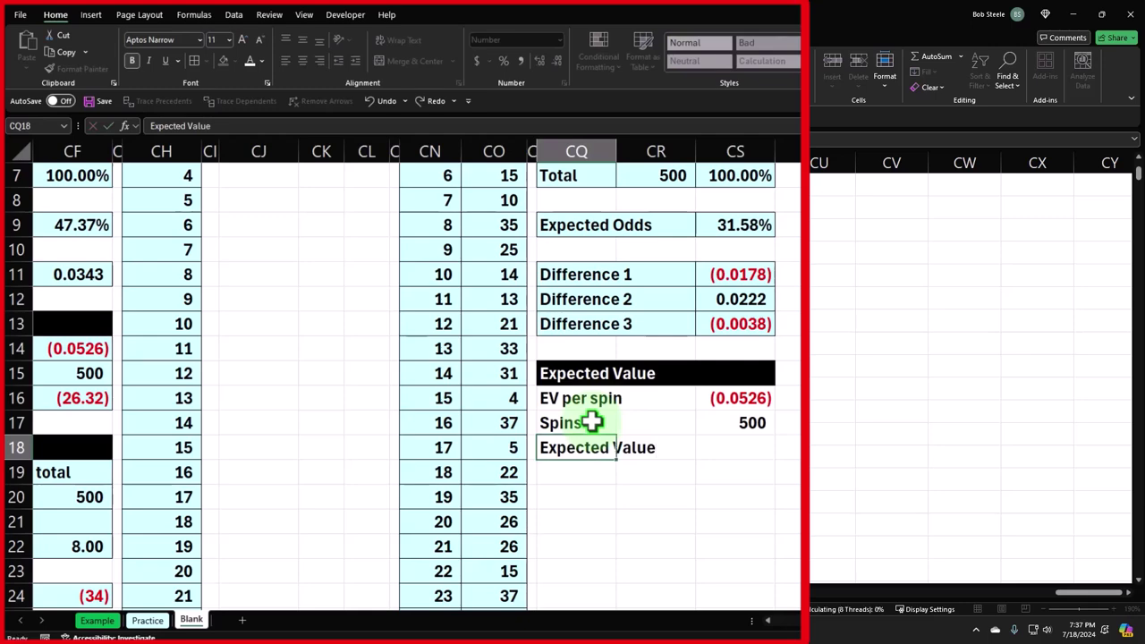
{"action": "key", "text": "Tab"}
{"action": "key", "text": "Tab"}
{"action": "type", "text": "="}
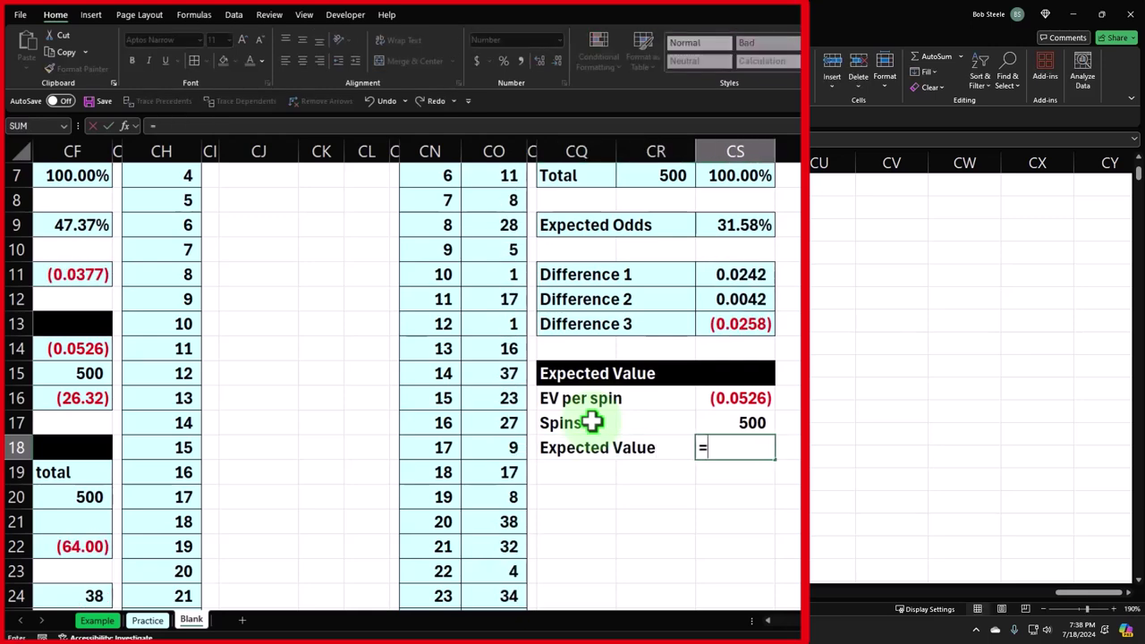
{"action": "key", "text": "Up"}
{"action": "key", "text": "Up"}
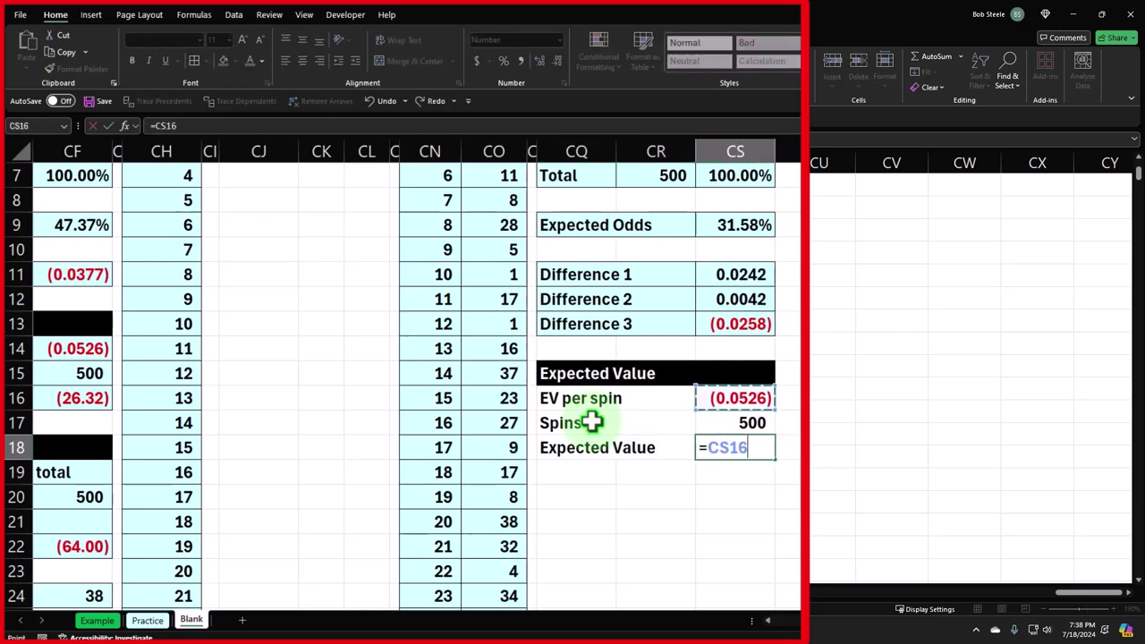
{"action": "type", "text": "*"}
{"action": "key", "text": "Down"}
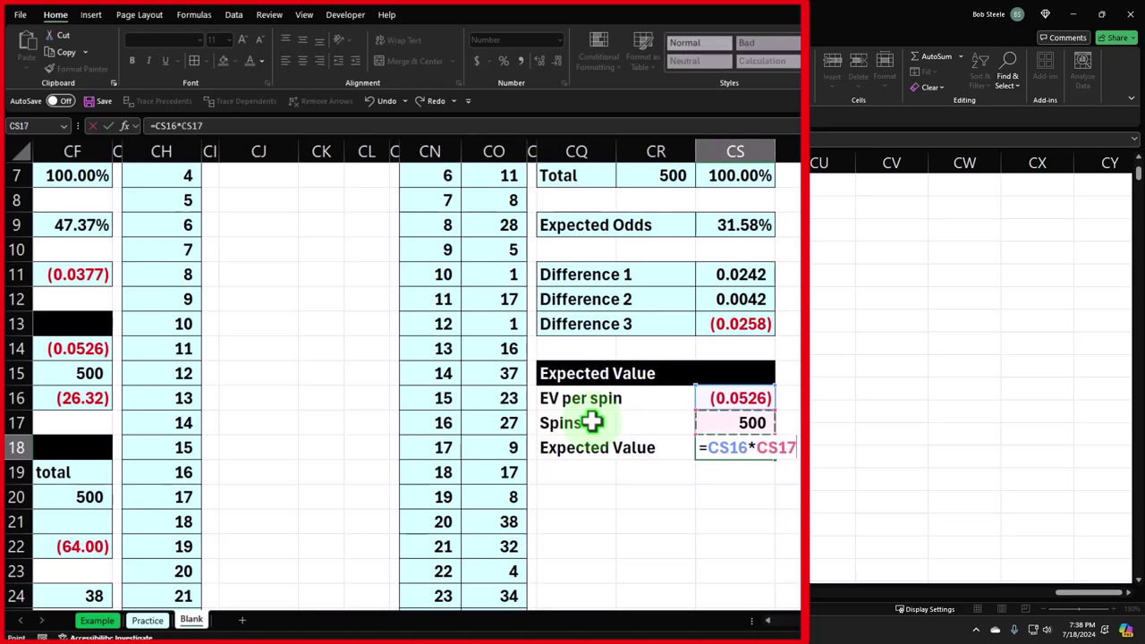
{"action": "key", "text": "Return"}
{"action": "key", "text": "Up"}
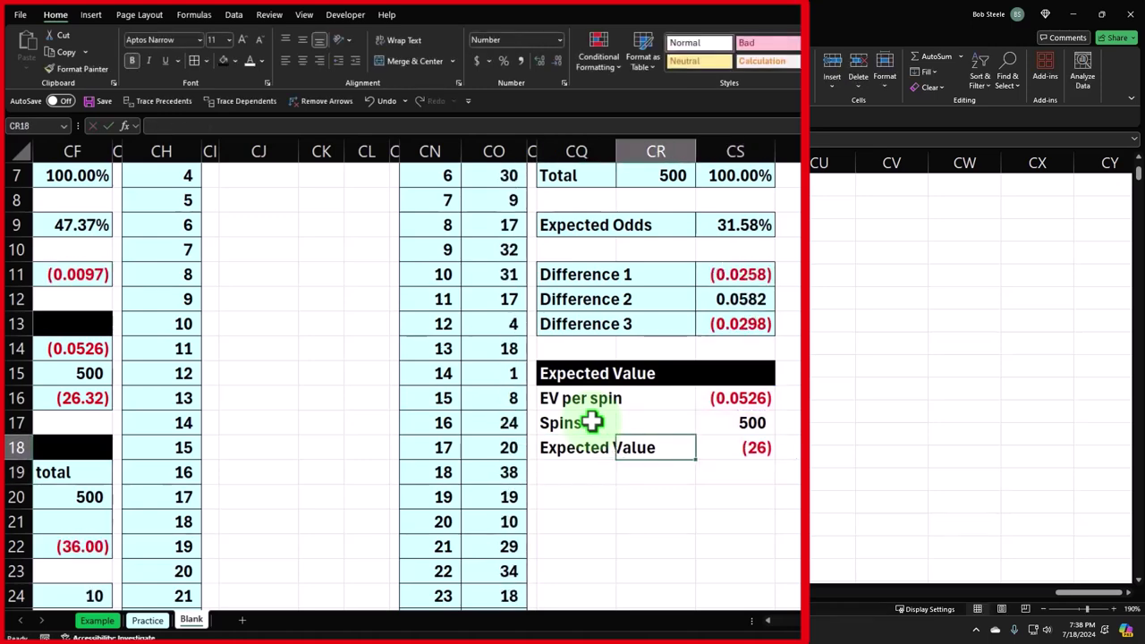
{"action": "key", "text": "Right"}
{"action": "left_click", "coordinate": [543, 65]}
{"action": "left_click", "coordinate": [542, 65]}
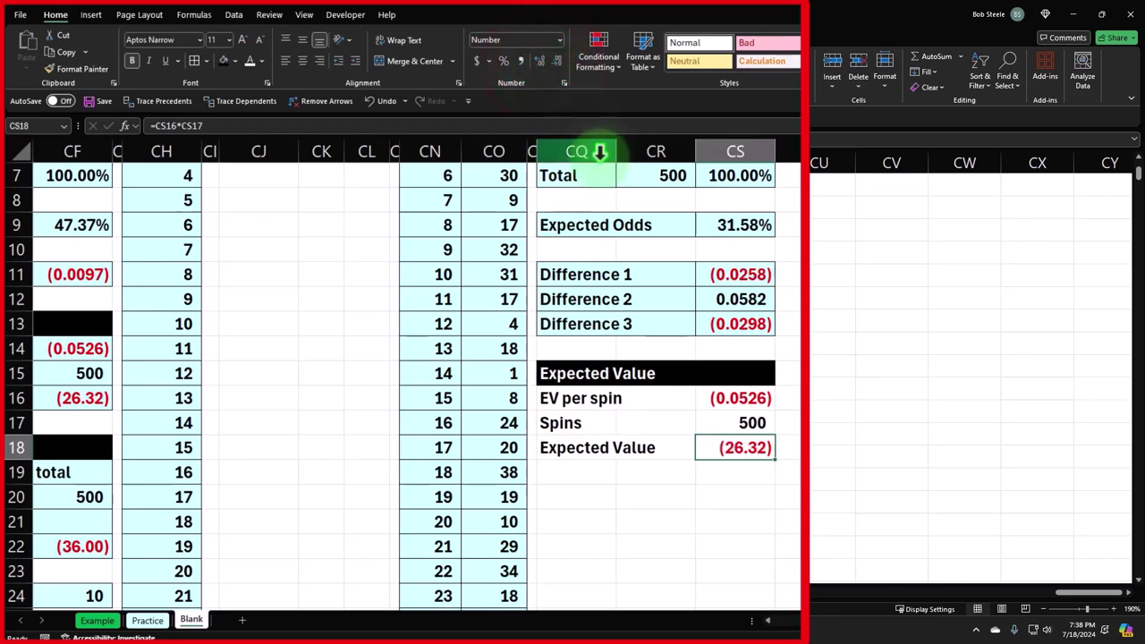
Step: Shade the EV per spin to Expected Value block CQ16:CS18 light blue
{"action": "left_click_drag", "start_coordinate": [585, 398], "coordinate": [695, 439]}
{"action": "left_click", "coordinate": [225, 62]}
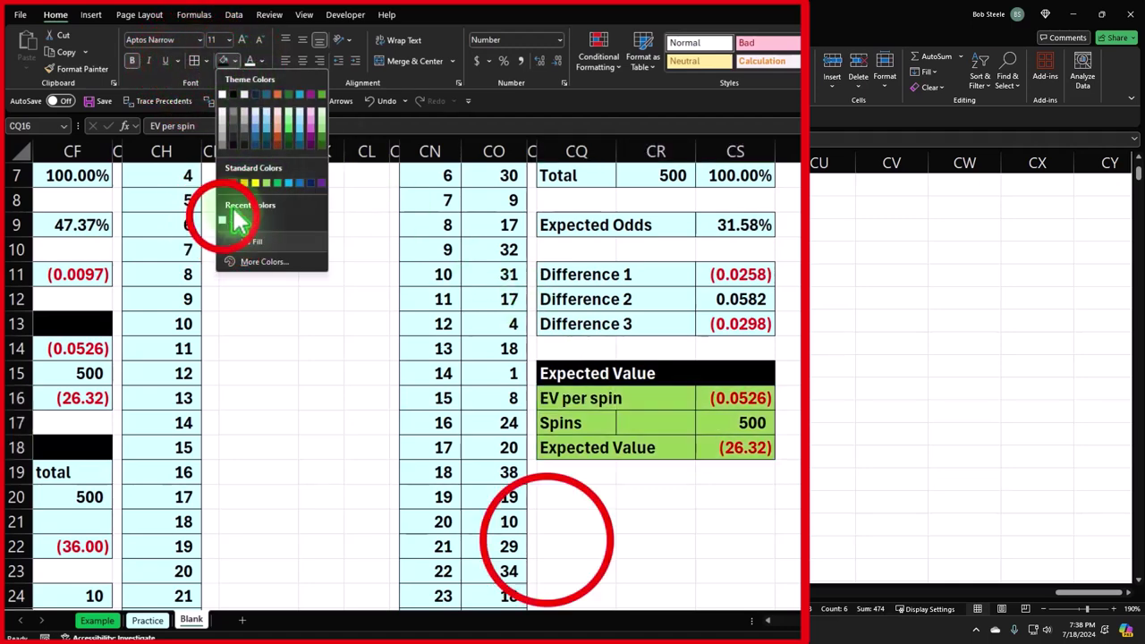
{"action": "left_click", "coordinate": [545, 538]}
{"action": "key", "text": "Left"}
{"action": "key", "text": "Left"}
{"action": "key", "text": "Left"}
{"action": "key", "text": "Left"}
{"action": "key", "text": "Left"}
{"action": "key", "text": "Left"}
{"action": "key", "text": "Left"}
{"action": "key", "text": "Left"}
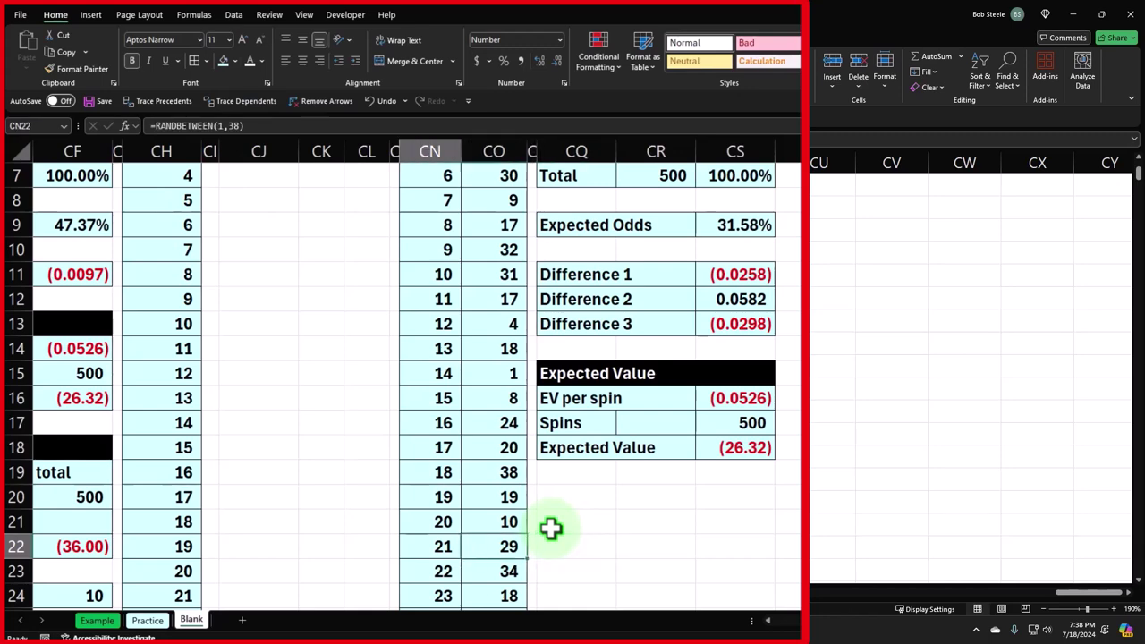
{"action": "key", "text": "Left"}
{"action": "key", "text": "Left"}
{"action": "key", "text": "Left"}
{"action": "key", "text": "Left"}
{"action": "key", "text": "Left"}
{"action": "key", "text": "Left"}
{"action": "key", "text": "Left"}
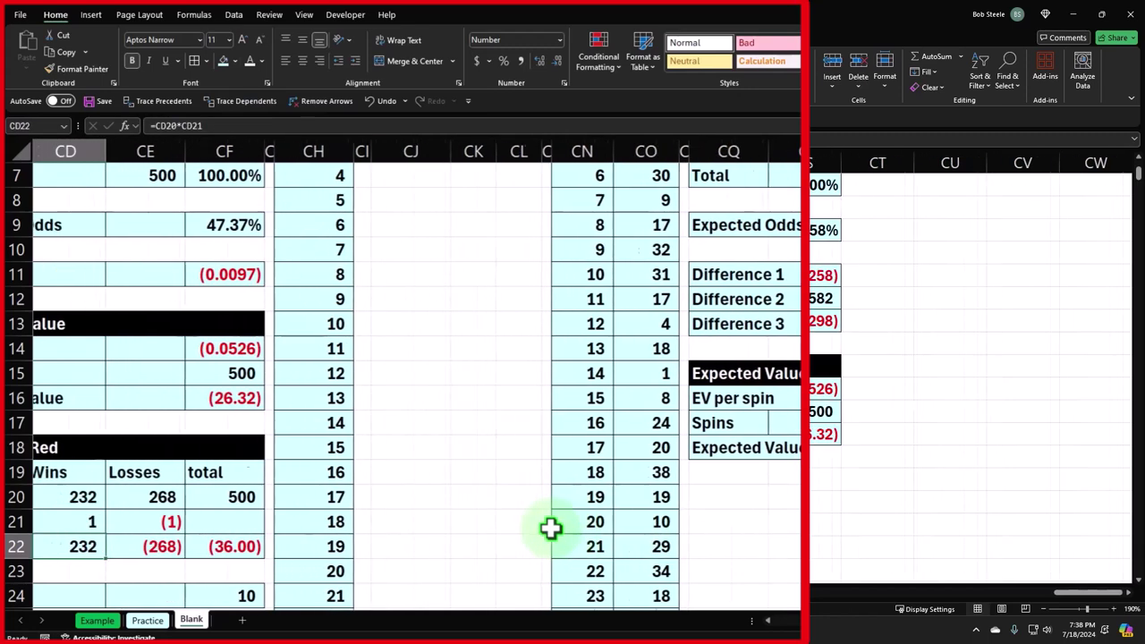
{"action": "key", "text": "super+Up"}
Step: Add a 'Bet on' / 'First 12' title row and fill it black
{"action": "left_click", "coordinate": [775, 478]}
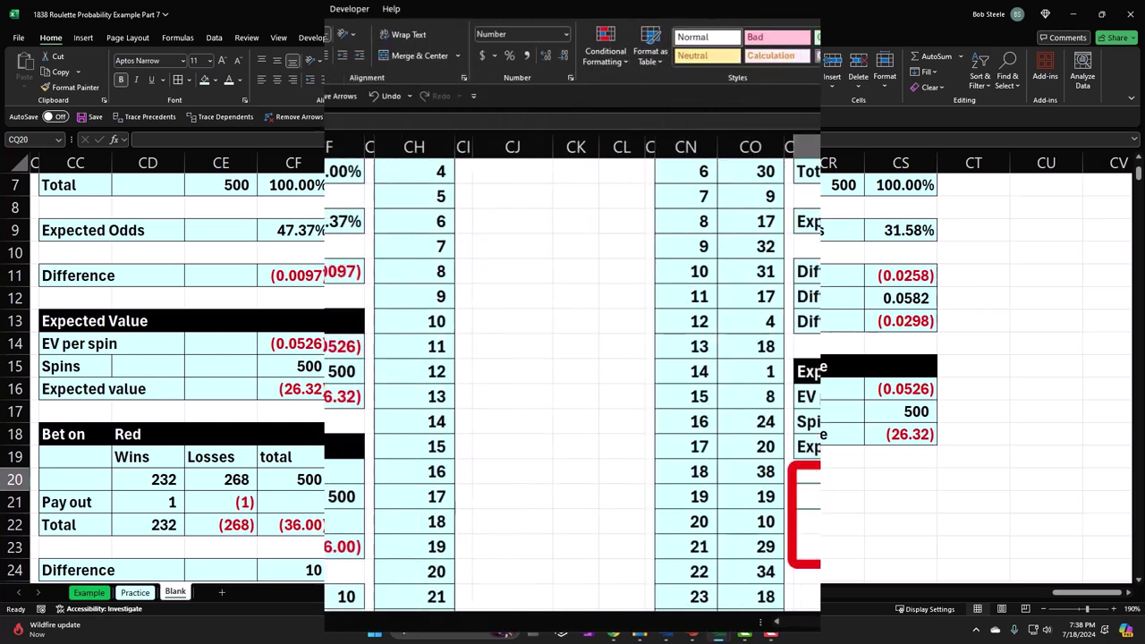
{"action": "type", "text": "Bet on"}
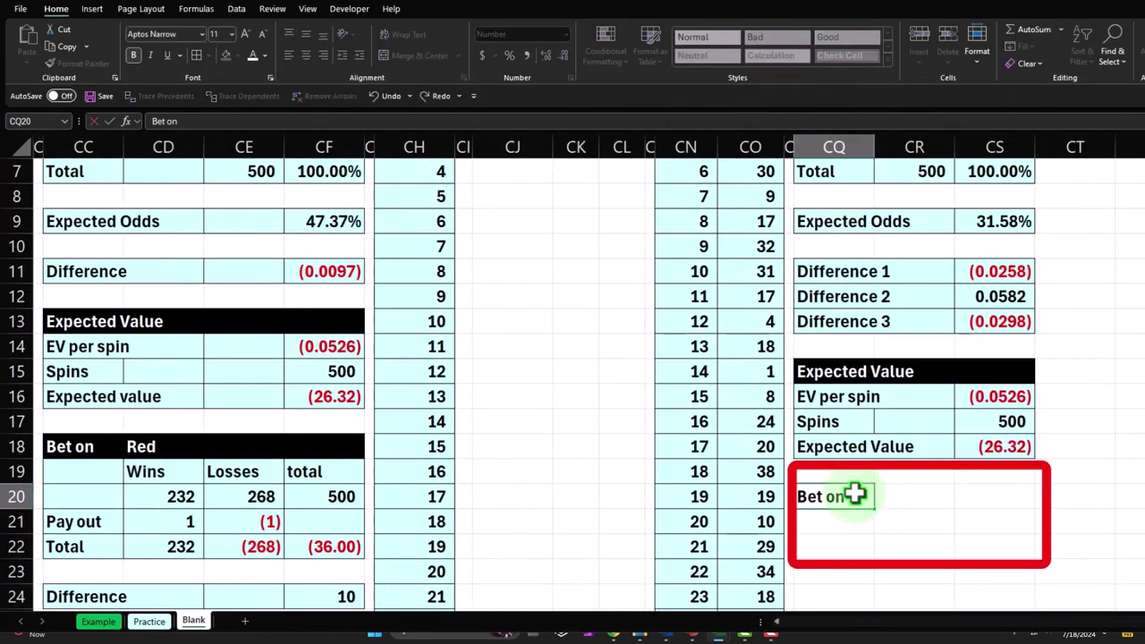
{"action": "key", "text": "Tab"}
{"action": "key", "text": "Tab"}
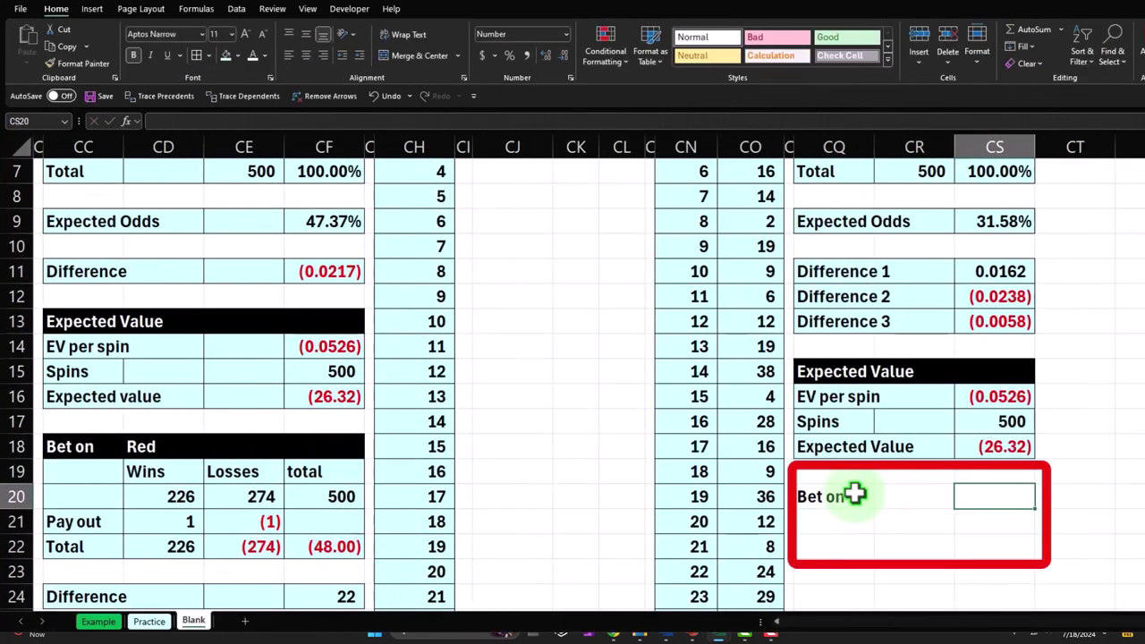
{"action": "scroll", "coordinate": [854, 492], "scroll_direction": "up", "scroll_amount": 2}
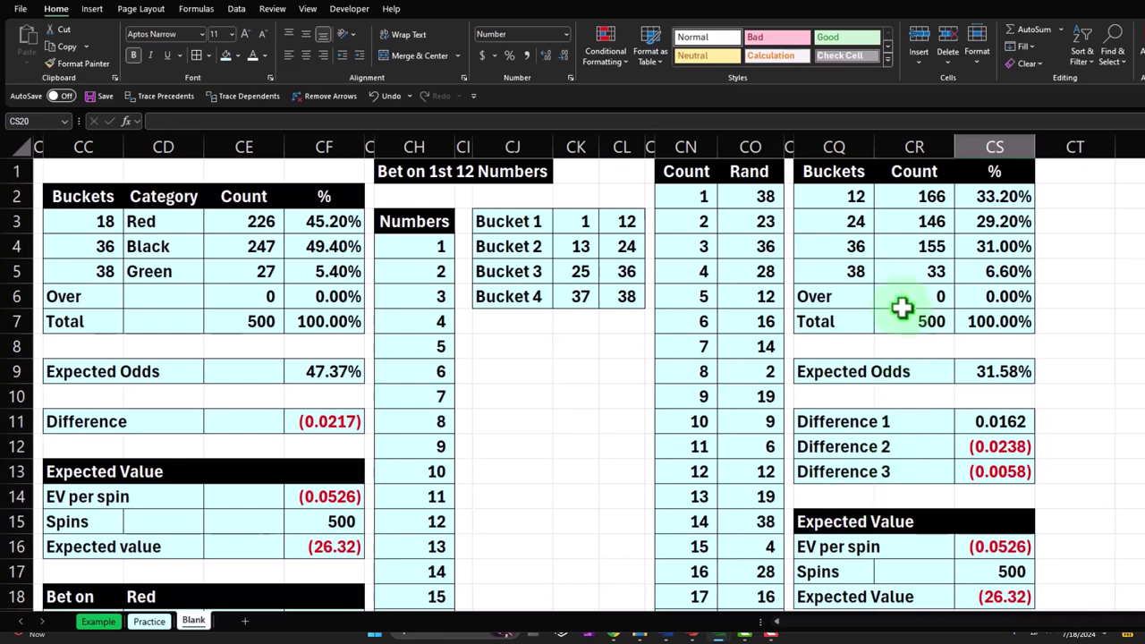
{"action": "scroll", "coordinate": [899, 307], "scroll_direction": "down", "scroll_amount": 3}
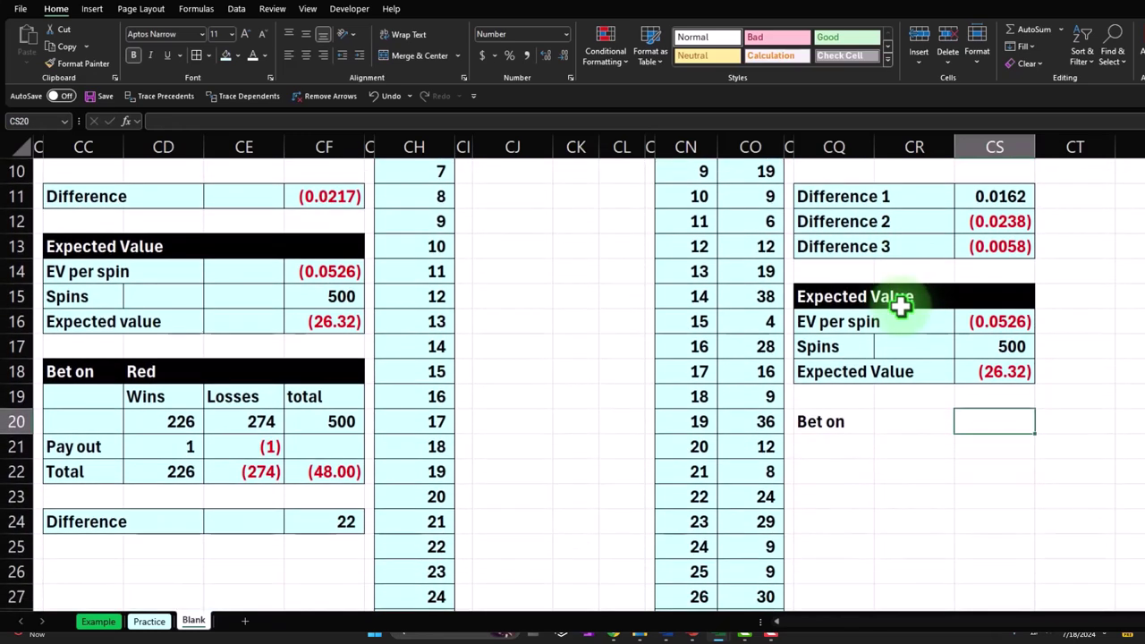
{"action": "type", "text": "First 12"}
{"action": "key", "text": "Return"}
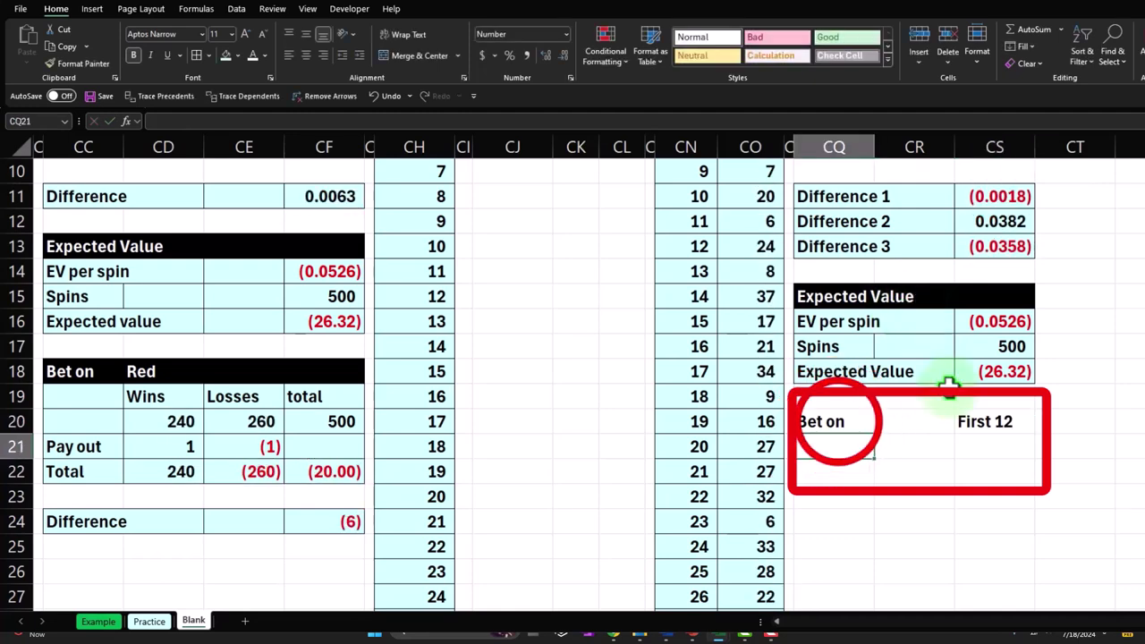
{"action": "left_click_drag", "start_coordinate": [838, 422], "coordinate": [984, 422]}
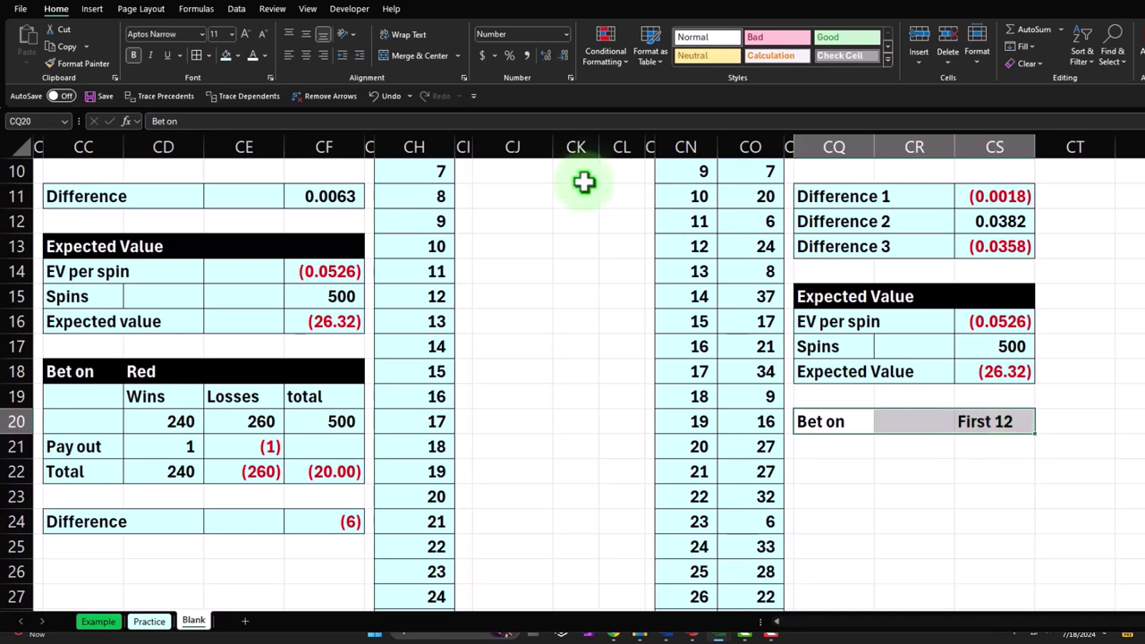
{"action": "left_click", "coordinate": [237, 55]}
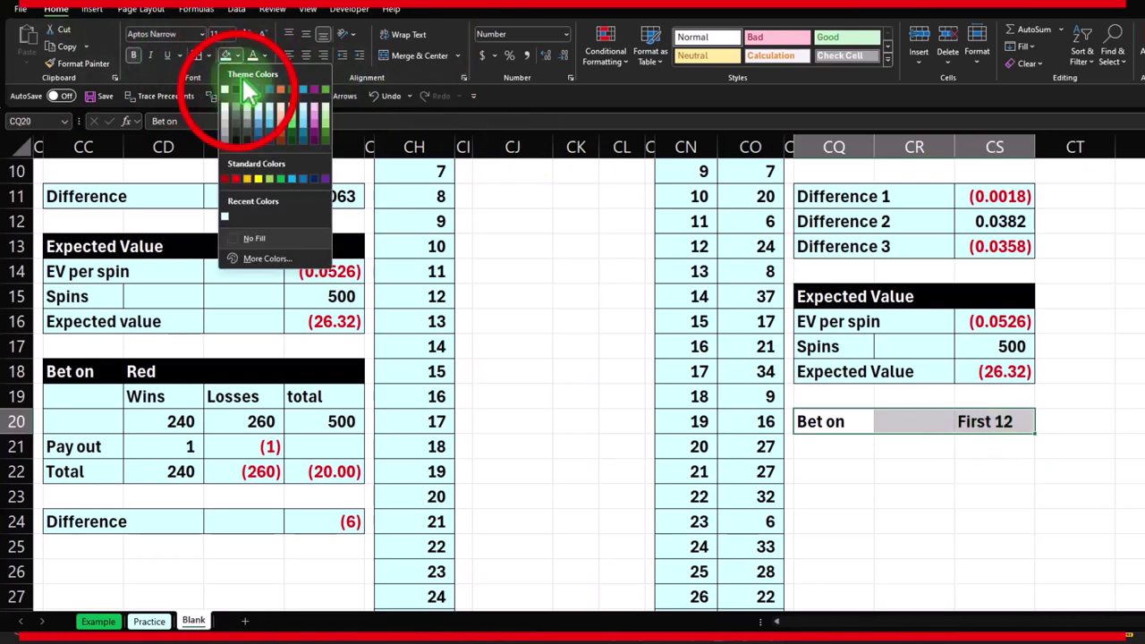
{"action": "left_click", "coordinate": [236, 90]}
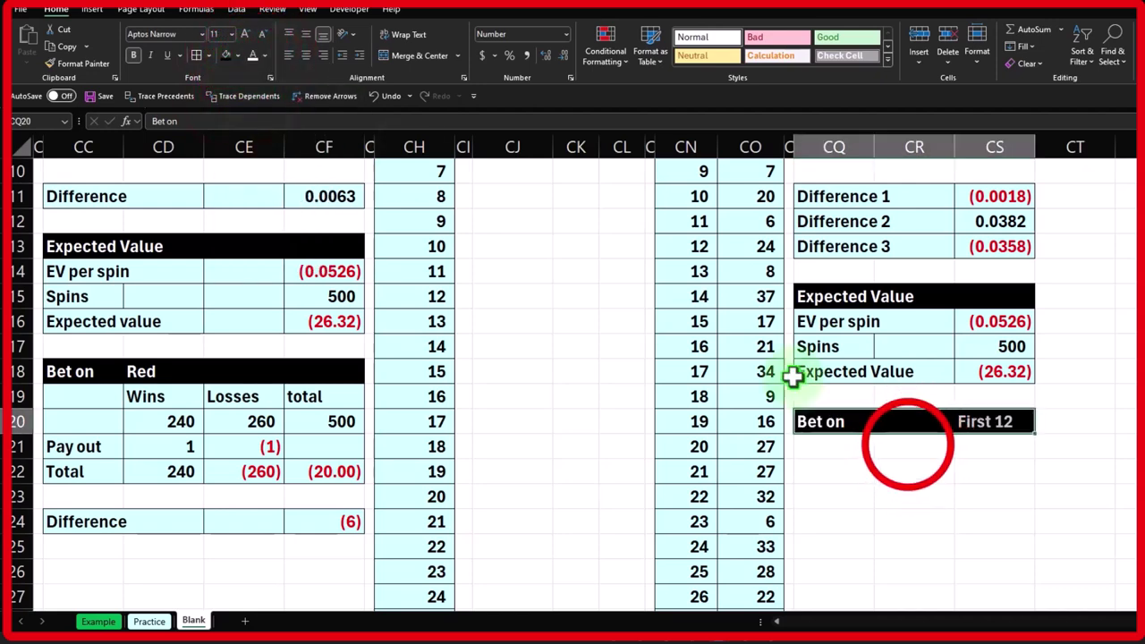
Step: Enter the column headings Wins, Losses and Total under the title
{"action": "left_click", "coordinate": [907, 444]}
{"action": "type", "text": "Wins"}
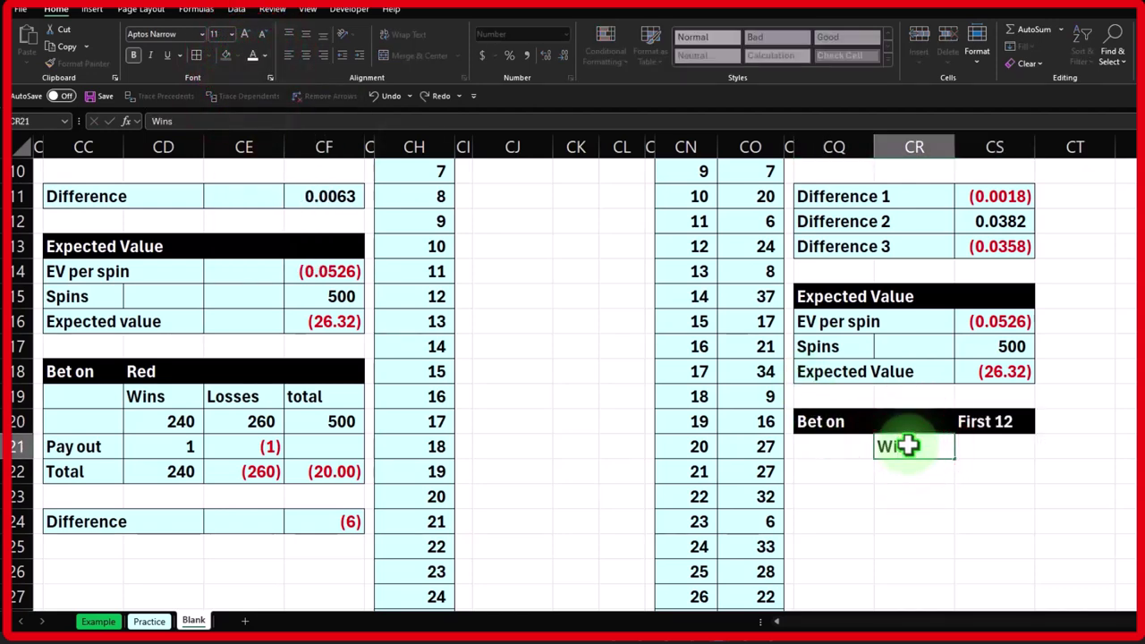
{"action": "key", "text": "Tab"}
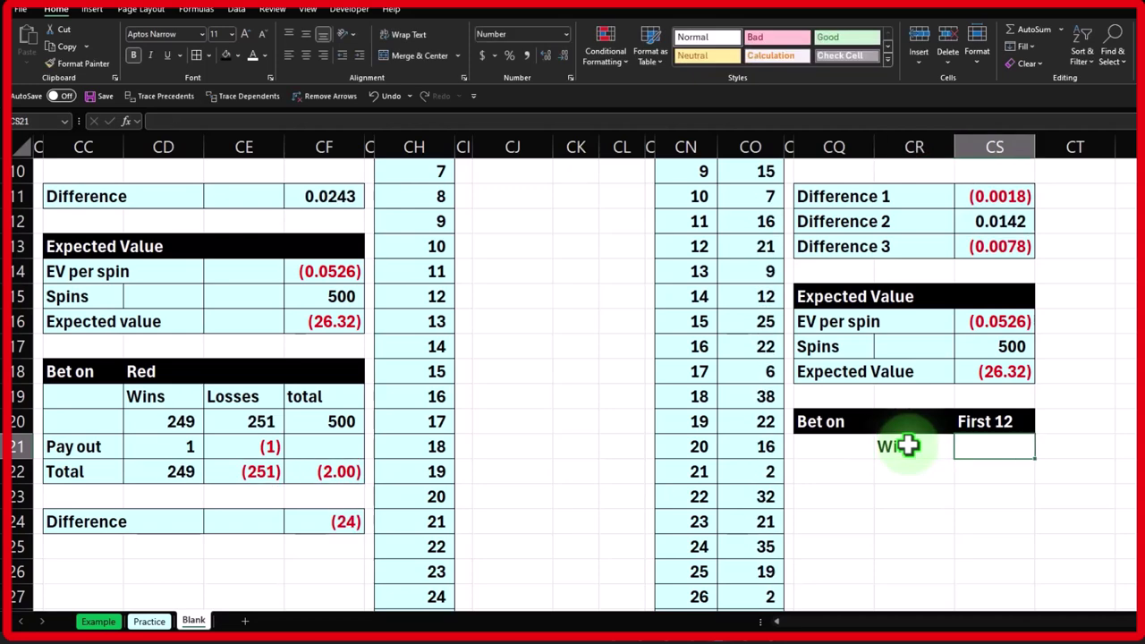
{"action": "type", "text": "Losses"}
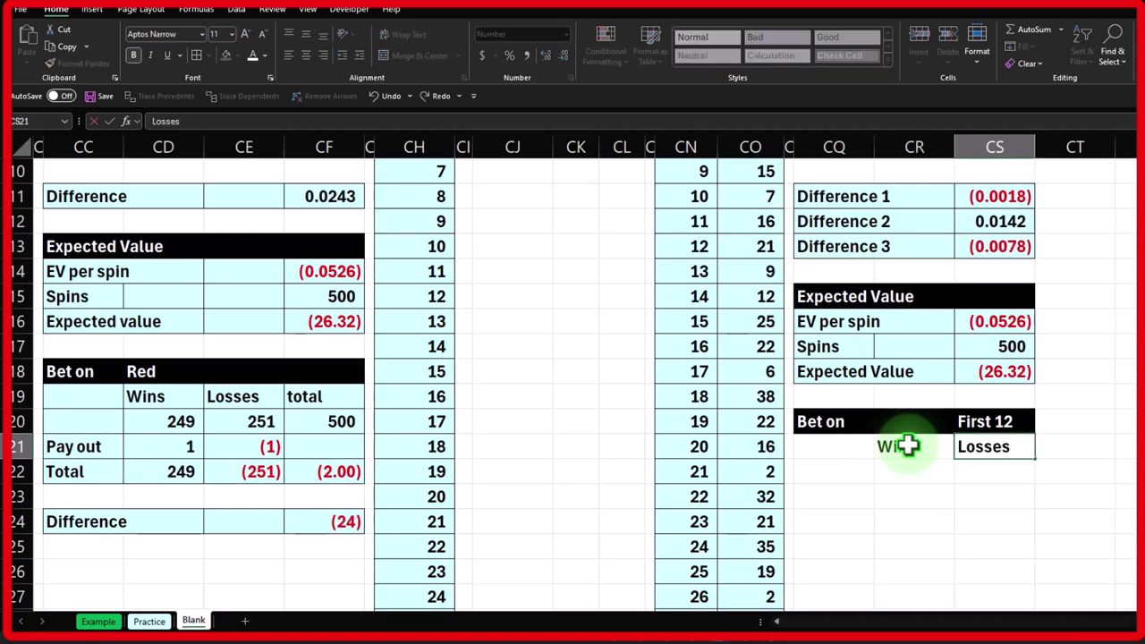
{"action": "key", "text": "Tab"}
{"action": "type", "text": "Total"}
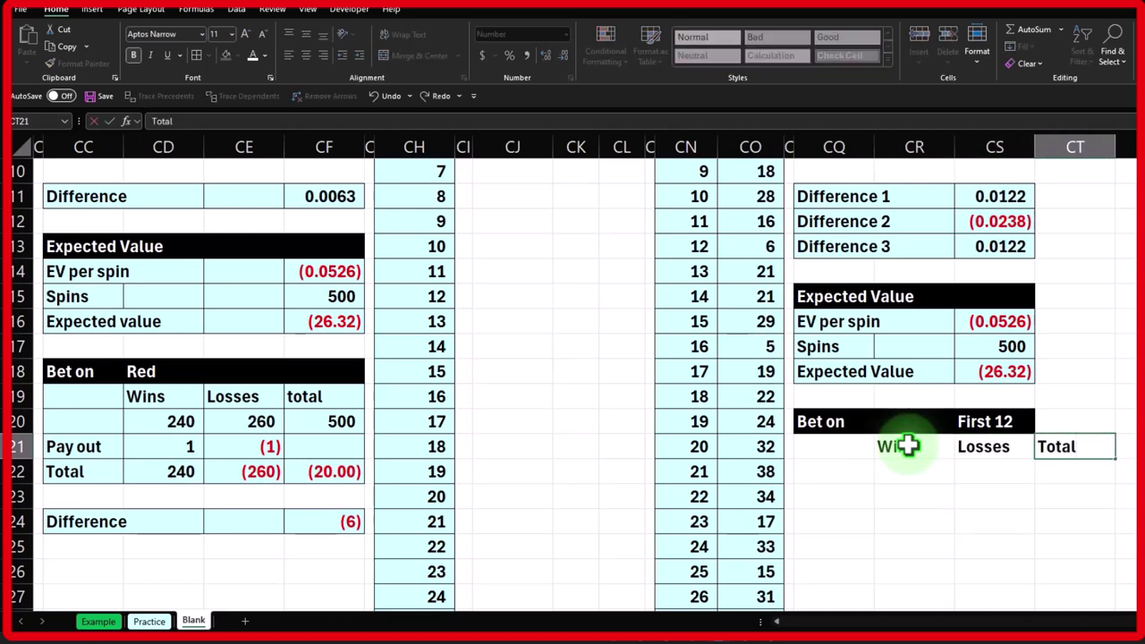
{"action": "key", "text": "Return"}
Step: Review how the bucket frequency counts are calculated near the top of the sheet
{"action": "scroll", "coordinate": [908, 446], "scroll_direction": "up", "scroll_amount": 3}
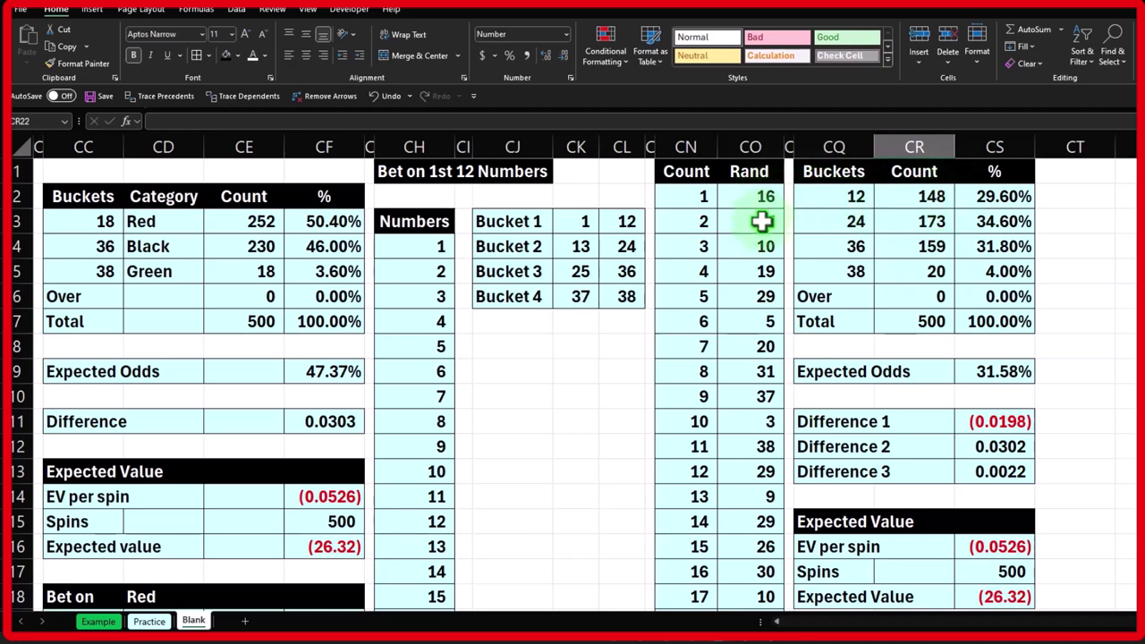
{"action": "left_click", "coordinate": [913, 189]}
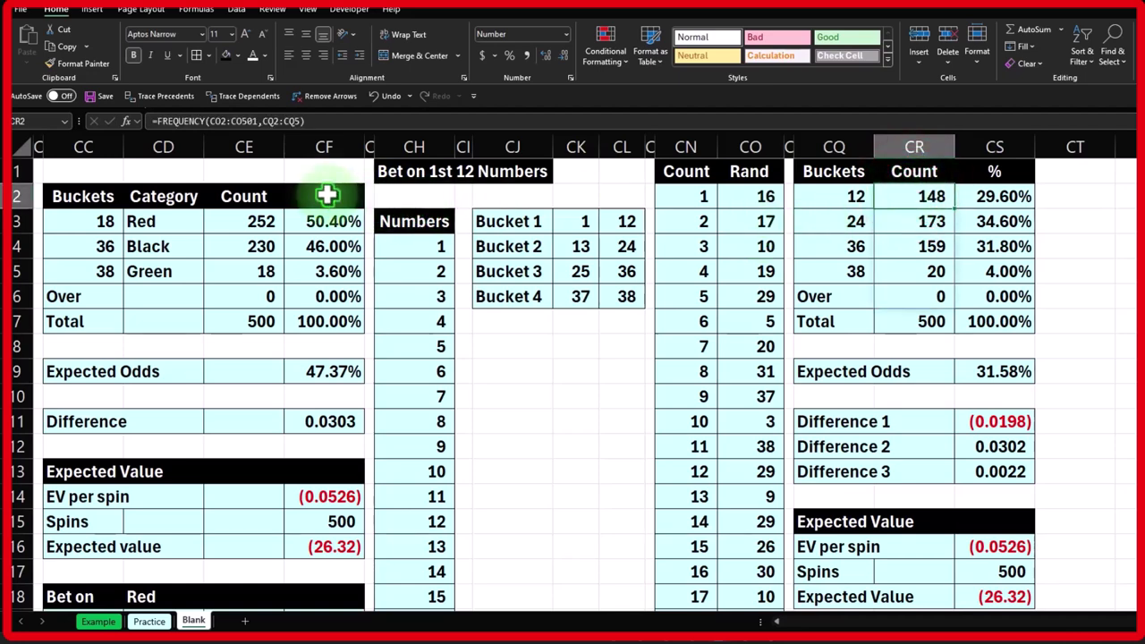
{"action": "scroll", "coordinate": [707, 271], "scroll_direction": "down", "scroll_amount": 1}
{"action": "scroll", "coordinate": [711, 273], "scroll_direction": "up", "scroll_amount": 1}
{"action": "scroll", "coordinate": [716, 269], "scroll_direction": "up", "scroll_amount": 1}
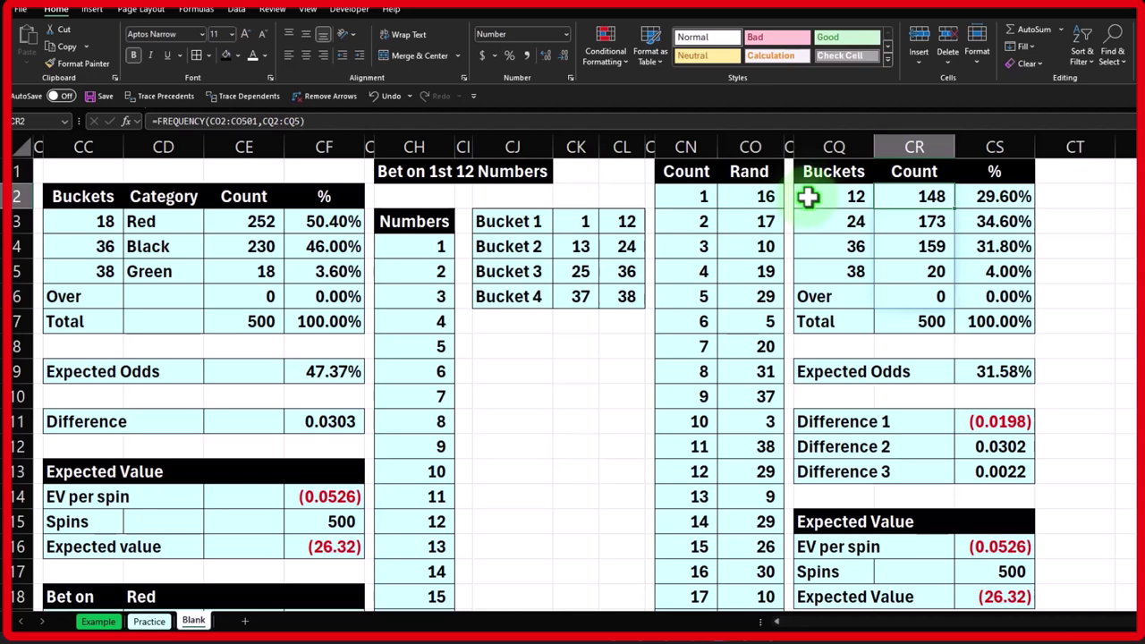
{"action": "scroll", "coordinate": [808, 197], "scroll_direction": "down", "scroll_amount": 3}
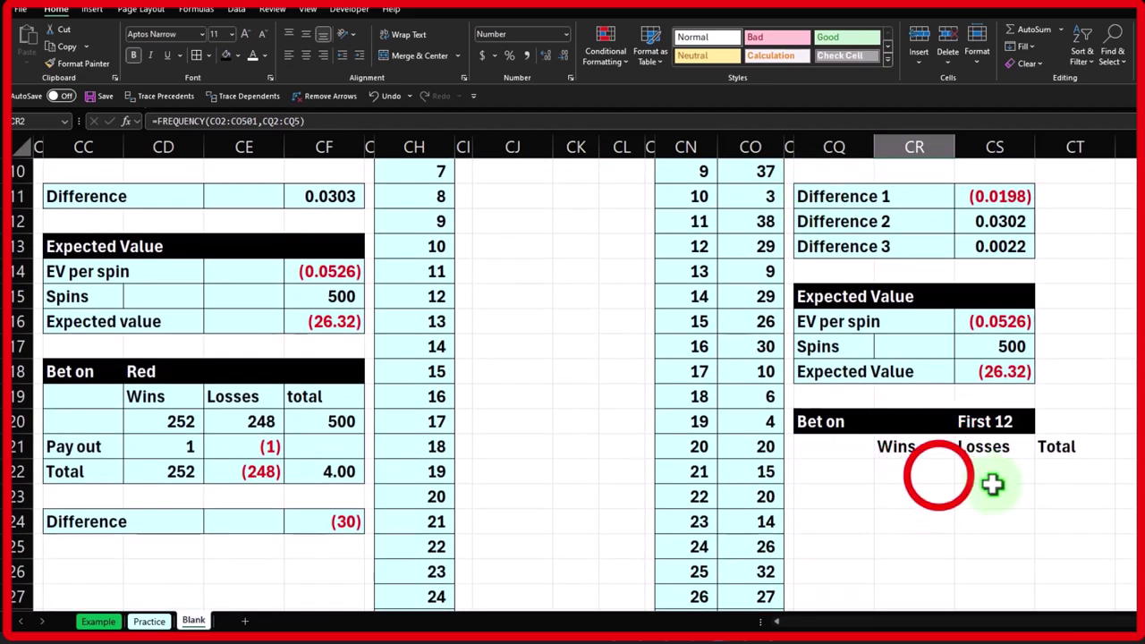
Step: Start a COUNTIF in the Wins cell CR22 over the Rand range CO2:CO501
{"action": "left_click", "coordinate": [938, 475]}
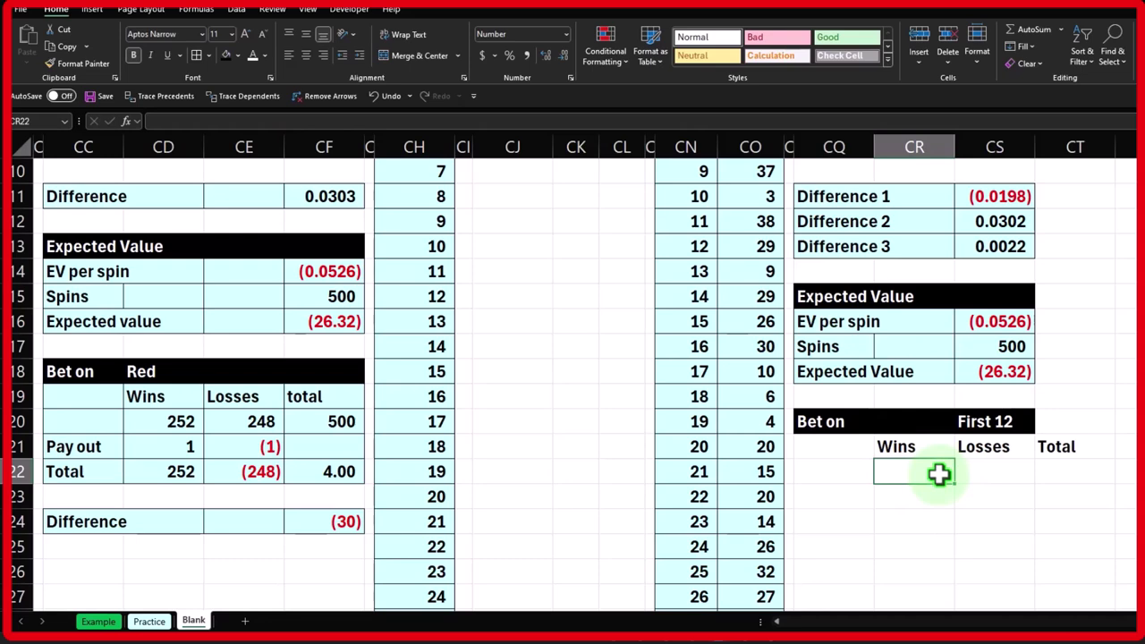
{"action": "type", "text": "=counti"}
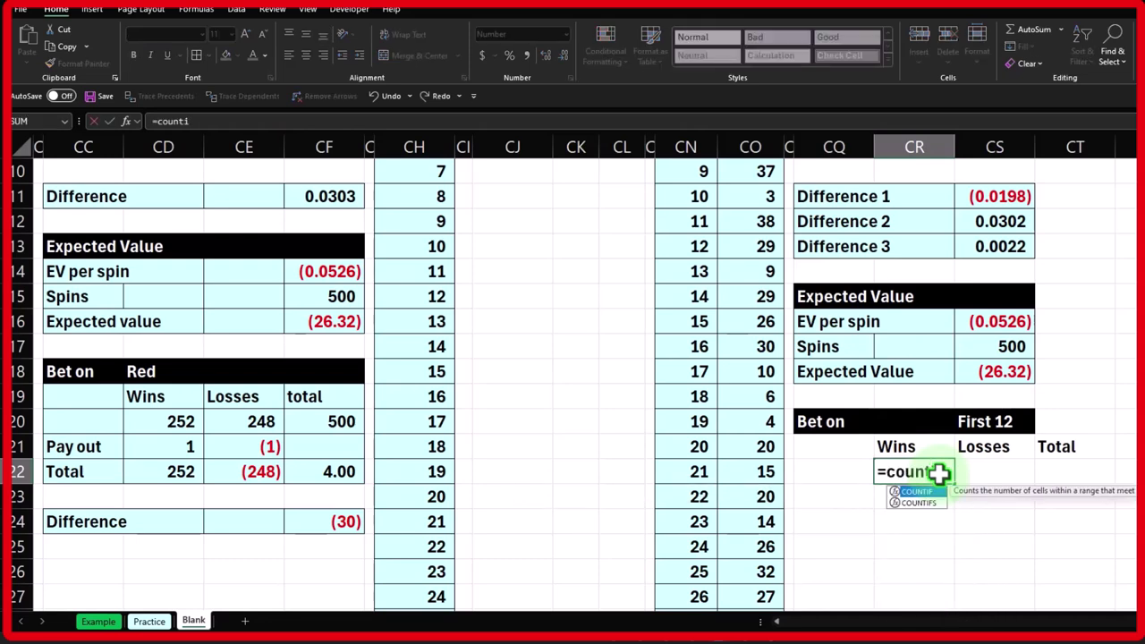
{"action": "type", "text": "f"}
{"action": "key", "text": "Tab"}
{"action": "scroll", "coordinate": [938, 475], "scroll_direction": "up", "scroll_amount": 3}
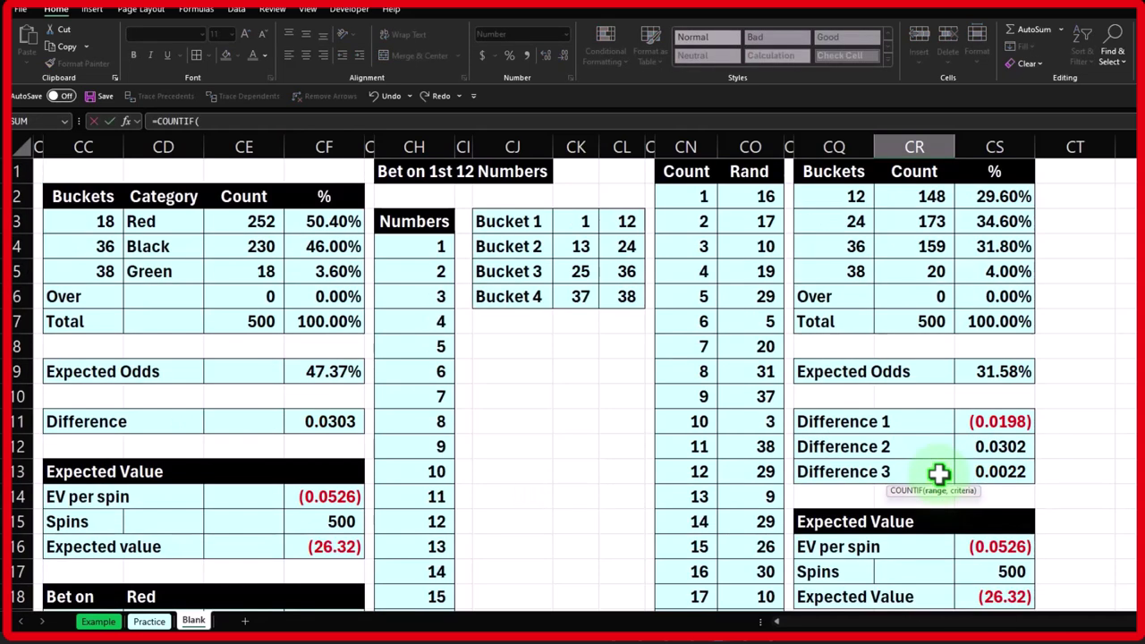
{"action": "left_click", "coordinate": [750, 197]}
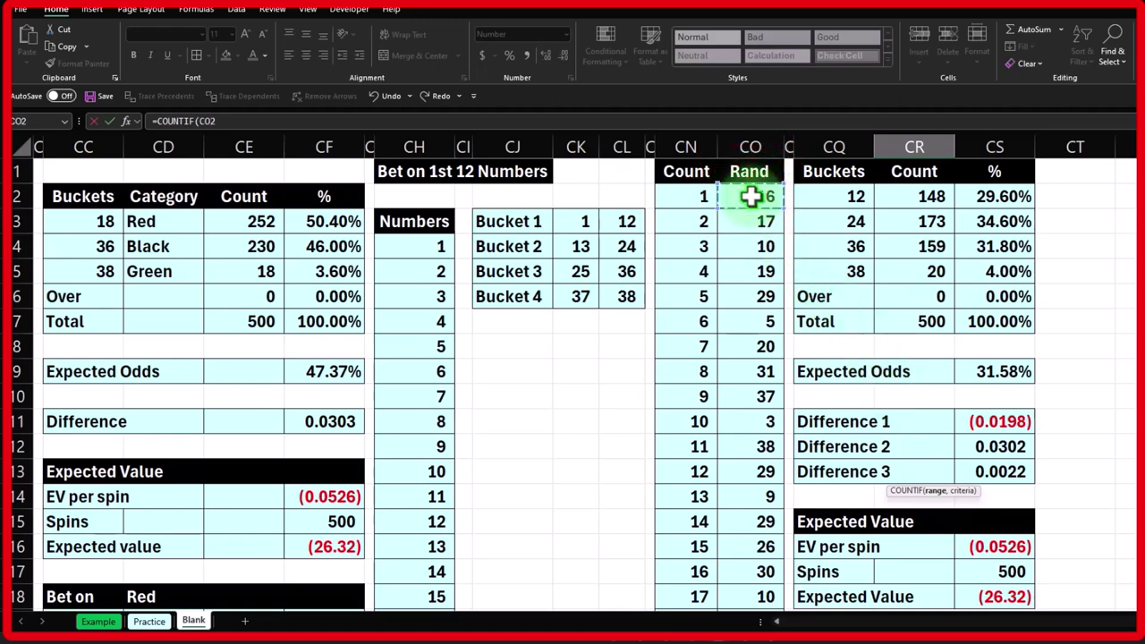
{"action": "key", "text": "ctrl+shift+Down"}
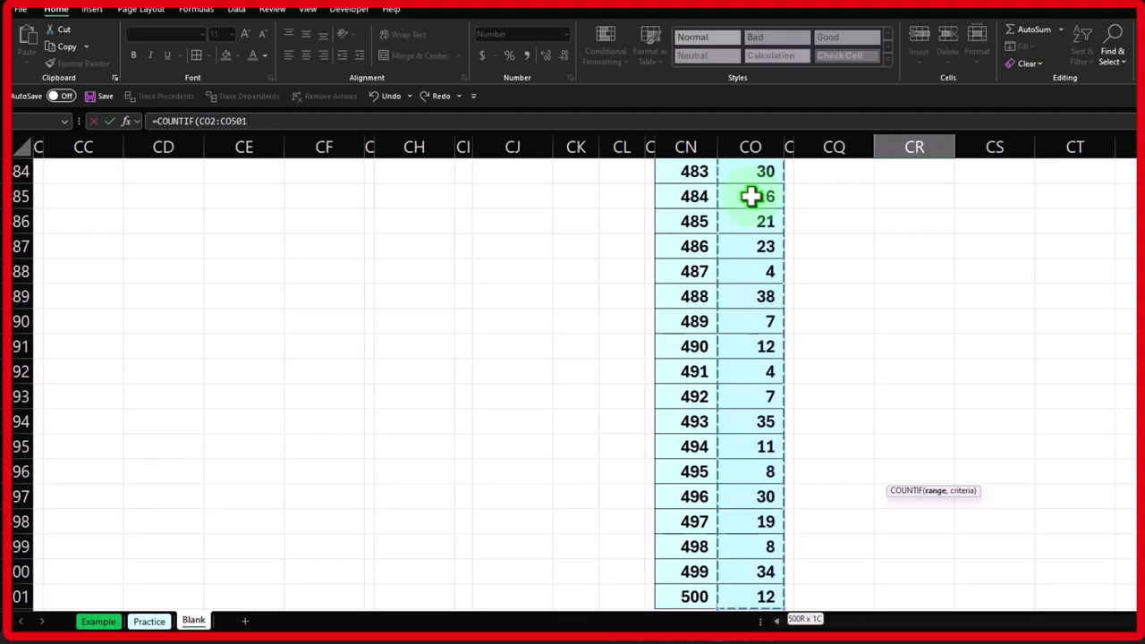
{"action": "key", "text": "ctrl+BackSpace"}
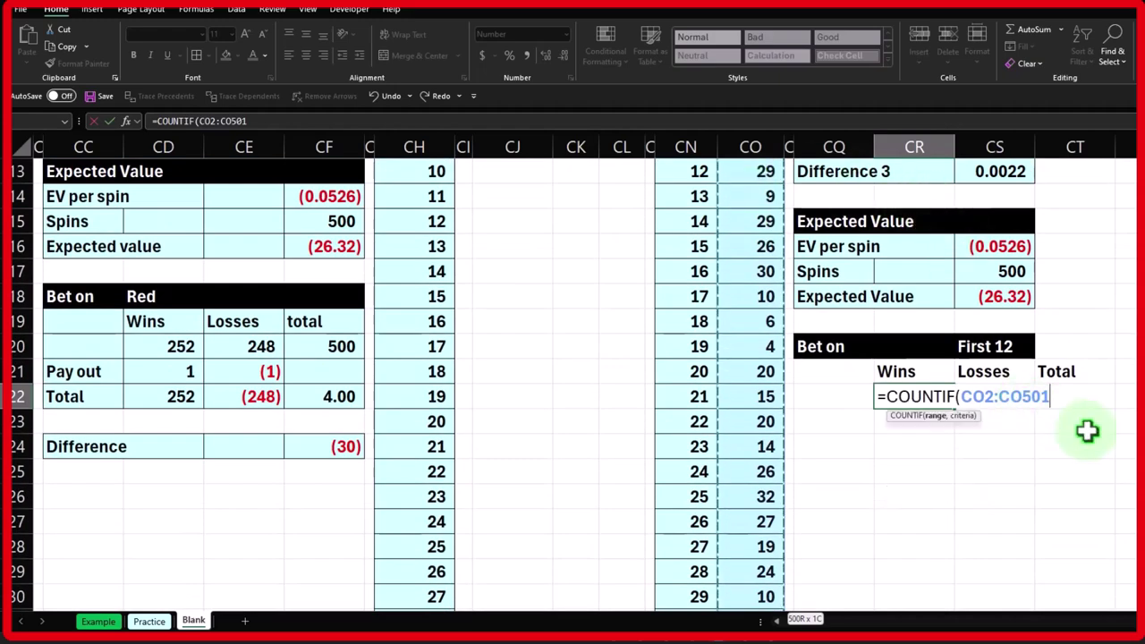
Step: Finish the criterion as "<"&13 so Wins counts spins below 13, giving 155
{"action": "type", "text": ","}
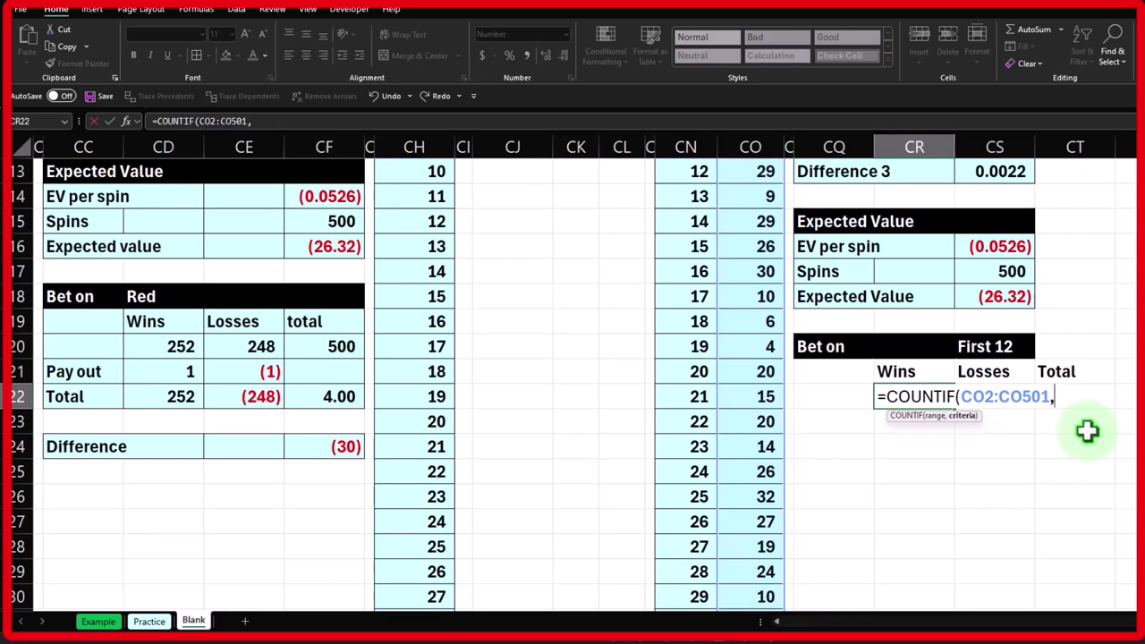
{"action": "type", "text": "<"}
{"action": "type", "text": "13"}
{"action": "left_click", "coordinate": [1054, 396]}
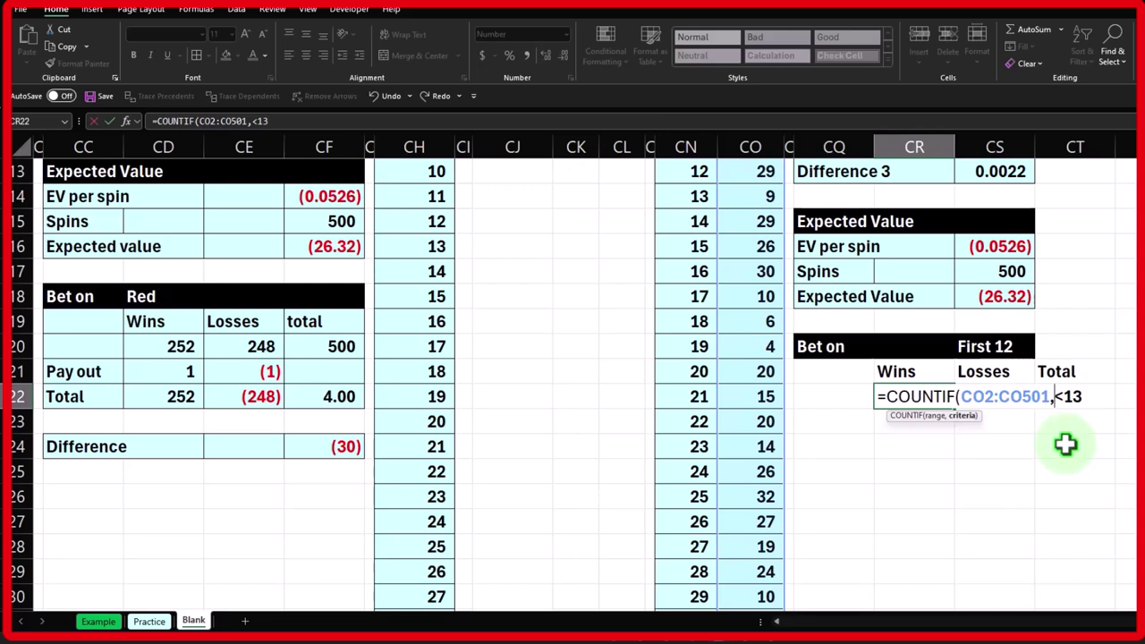
{"action": "type", "text": "\"<\""}
{"action": "type", "text": "&"}
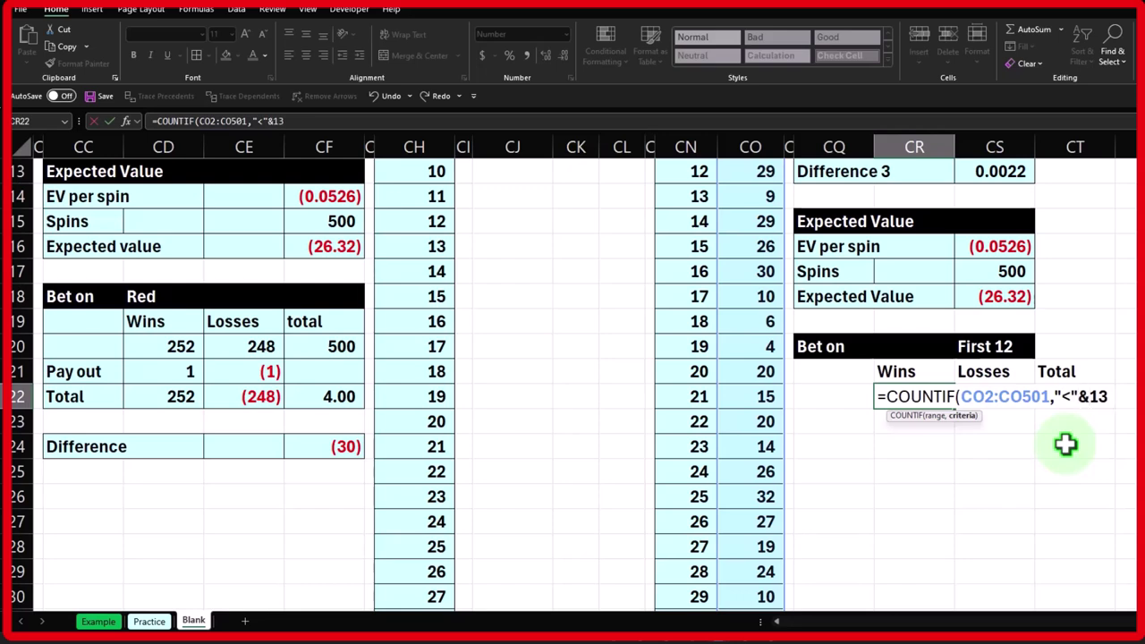
{"action": "key", "text": "Right"}
{"action": "key", "text": "Right"}
{"action": "type", "text": ")"}
{"action": "key", "text": "Return"}
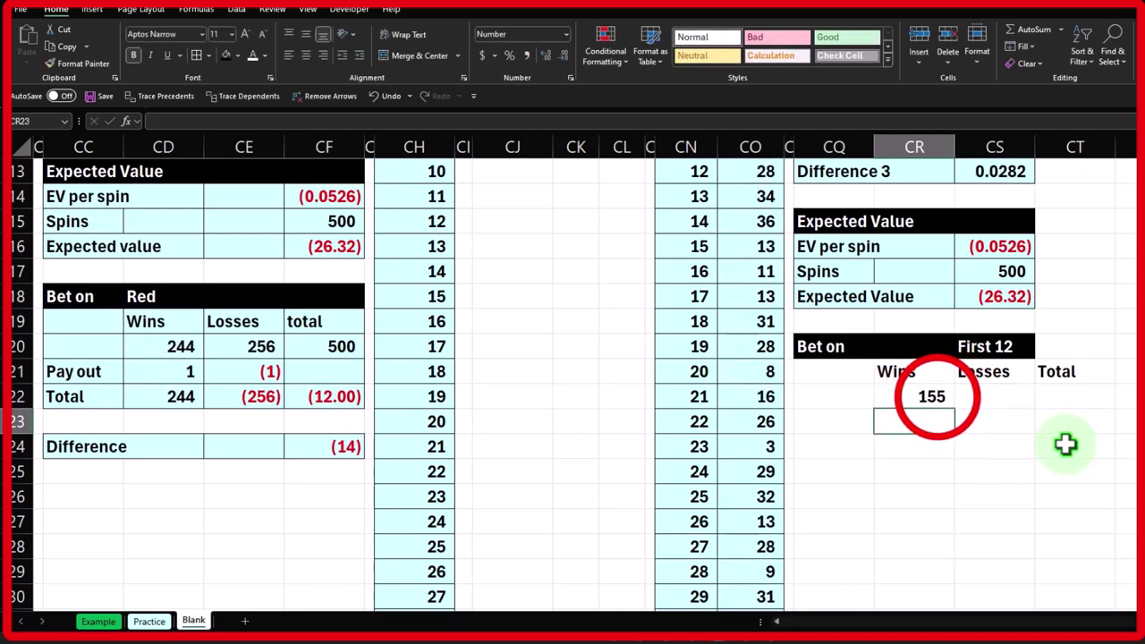
Step: Enter Losses in CS22 as =500-CR22, the spins not won
{"action": "left_click", "coordinate": [941, 399]}
{"action": "scroll", "coordinate": [984, 470], "scroll_direction": "up", "scroll_amount": 4}
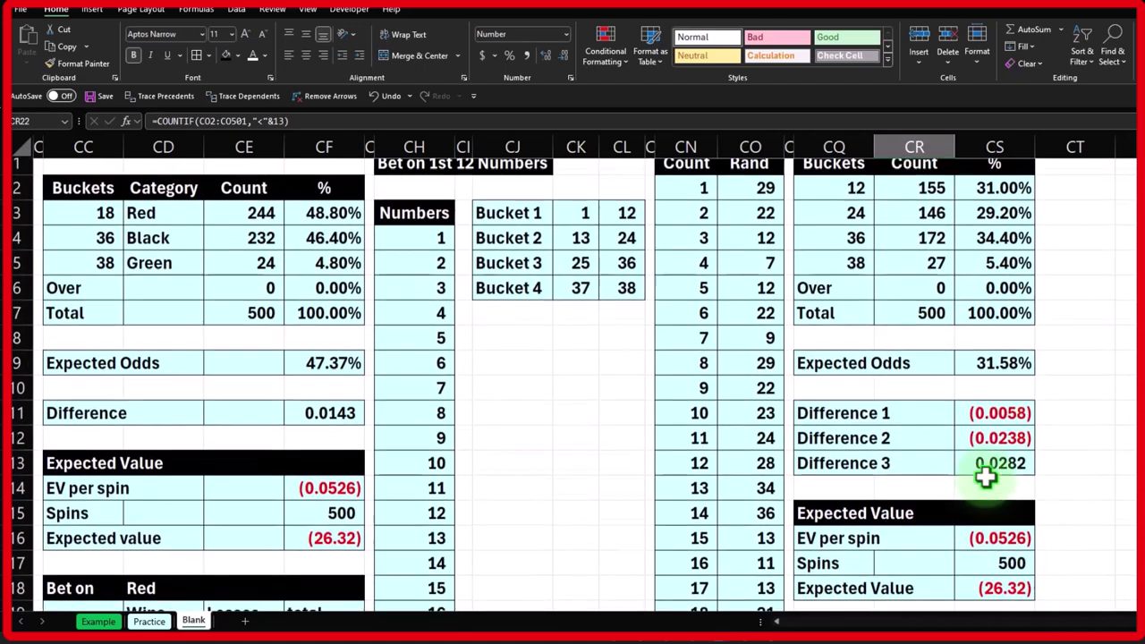
{"action": "left_click", "coordinate": [940, 195]}
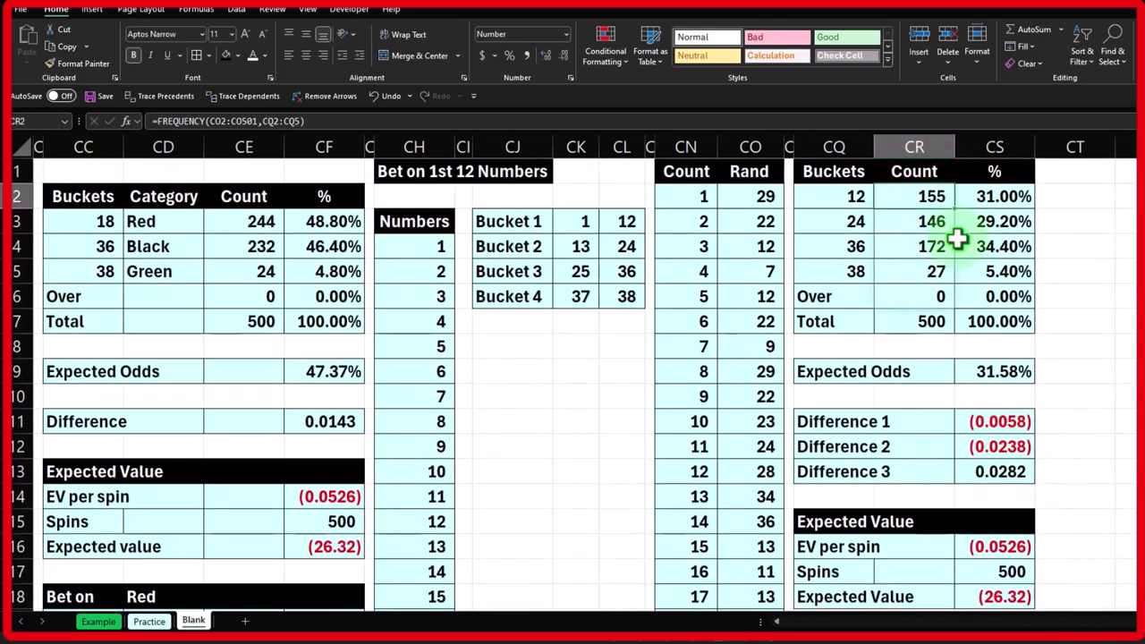
{"action": "scroll", "coordinate": [995, 331], "scroll_direction": "down", "scroll_amount": 3}
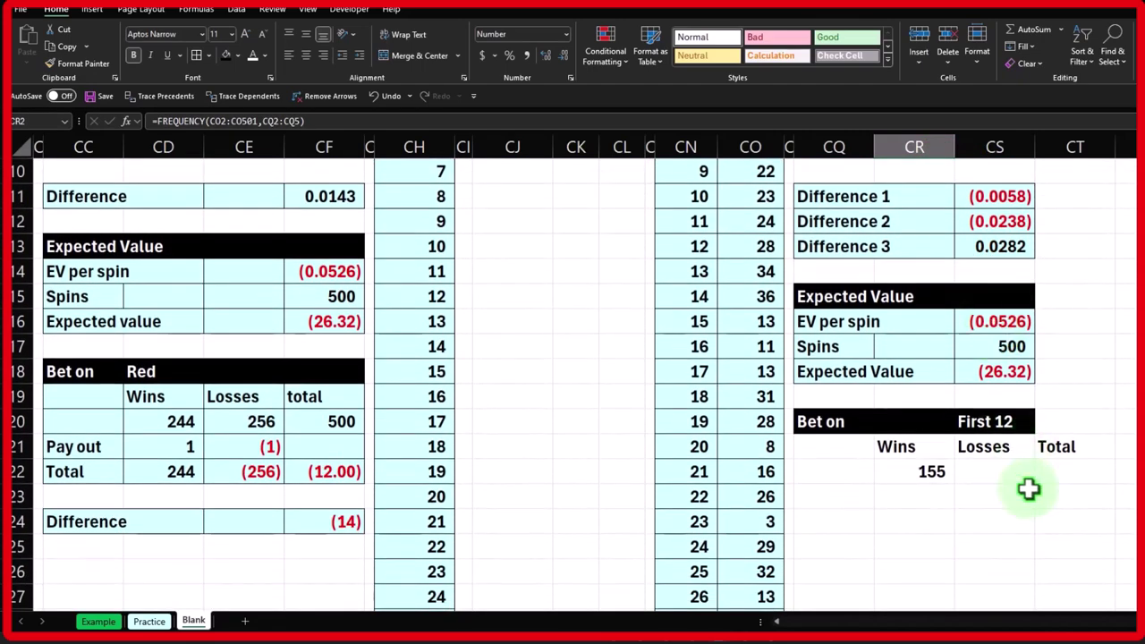
{"action": "left_click", "coordinate": [1015, 475]}
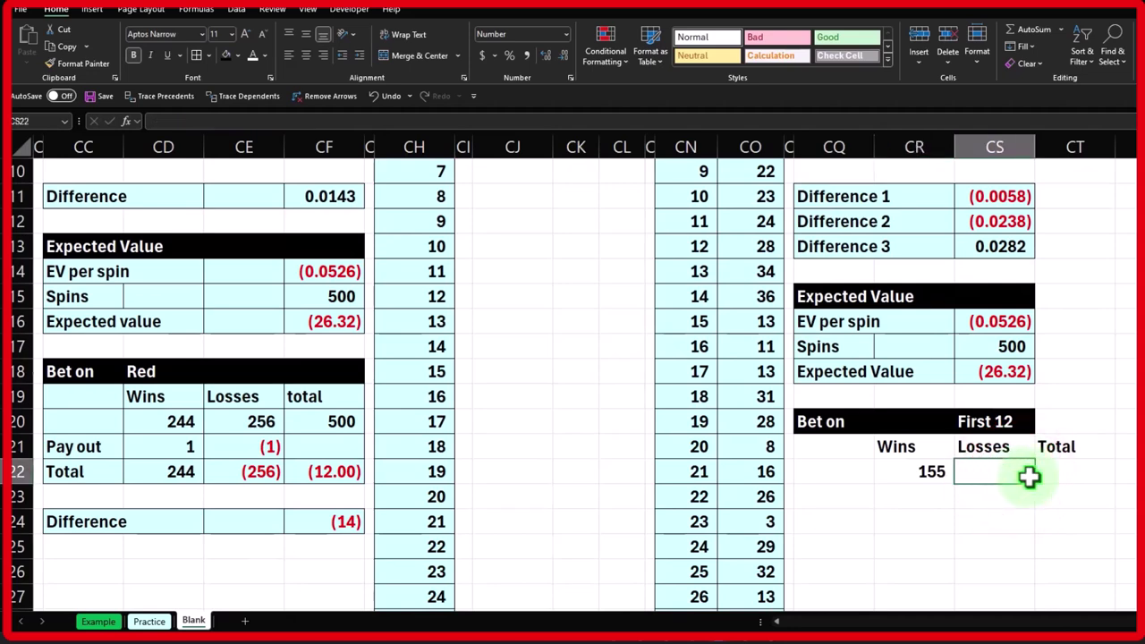
{"action": "type", "text": "="}
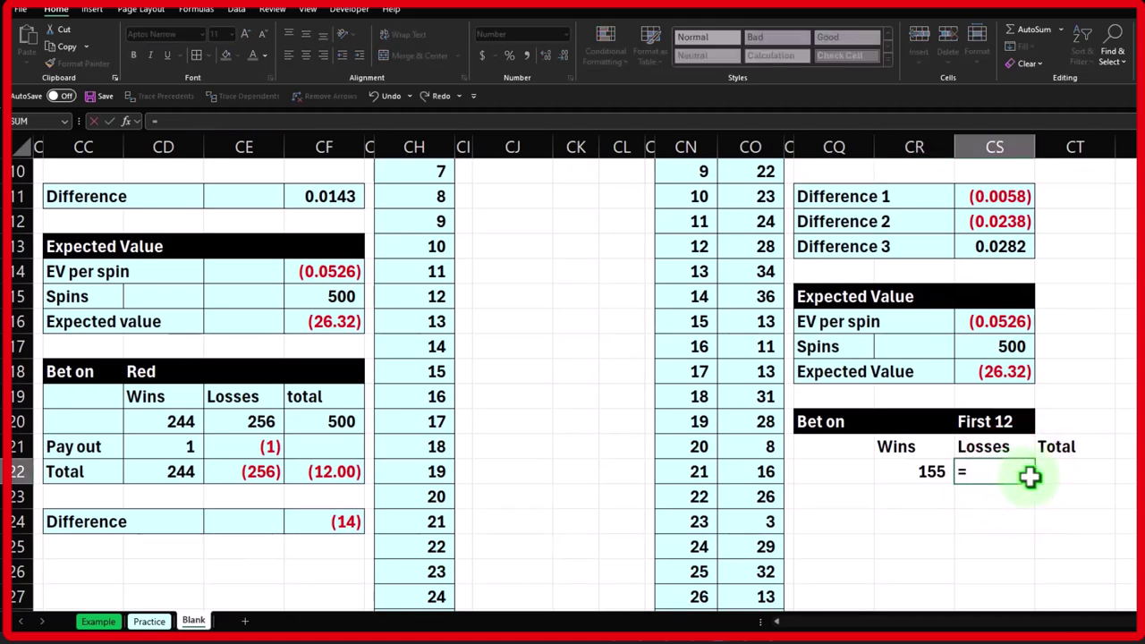
{"action": "type", "text": "500-"}
{"action": "key", "text": "Left"}
{"action": "key", "text": "Return"}
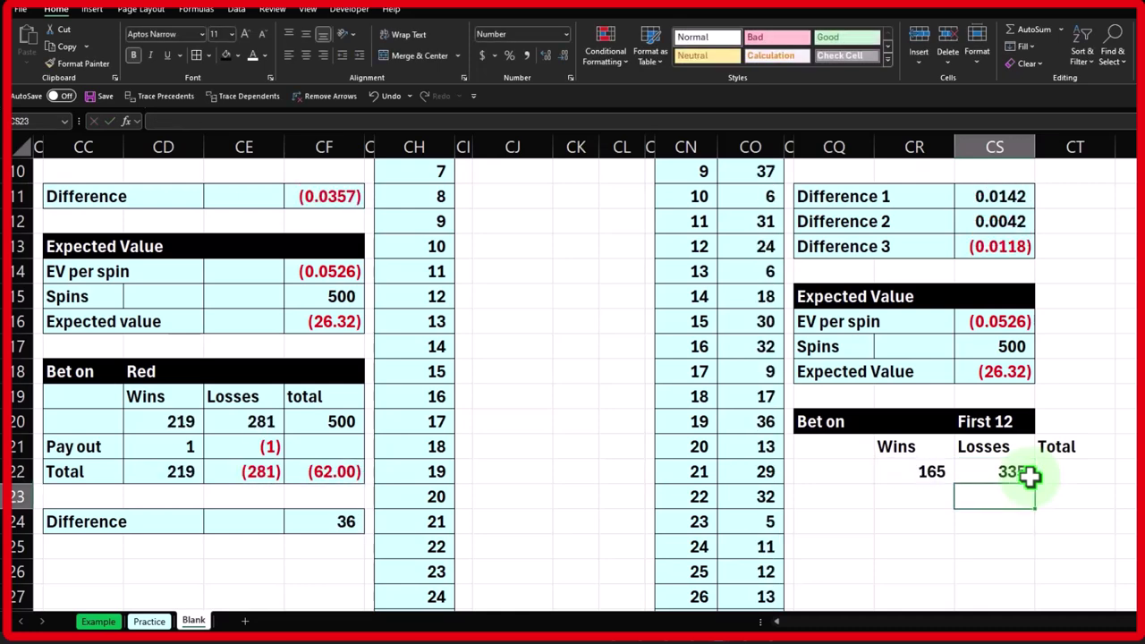
Step: Enter Total in CT22 as =SUM(CR22:CS22)
{"action": "key", "text": "Up"}
{"action": "key", "text": "Right"}
{"action": "type", "text": "=sum("}
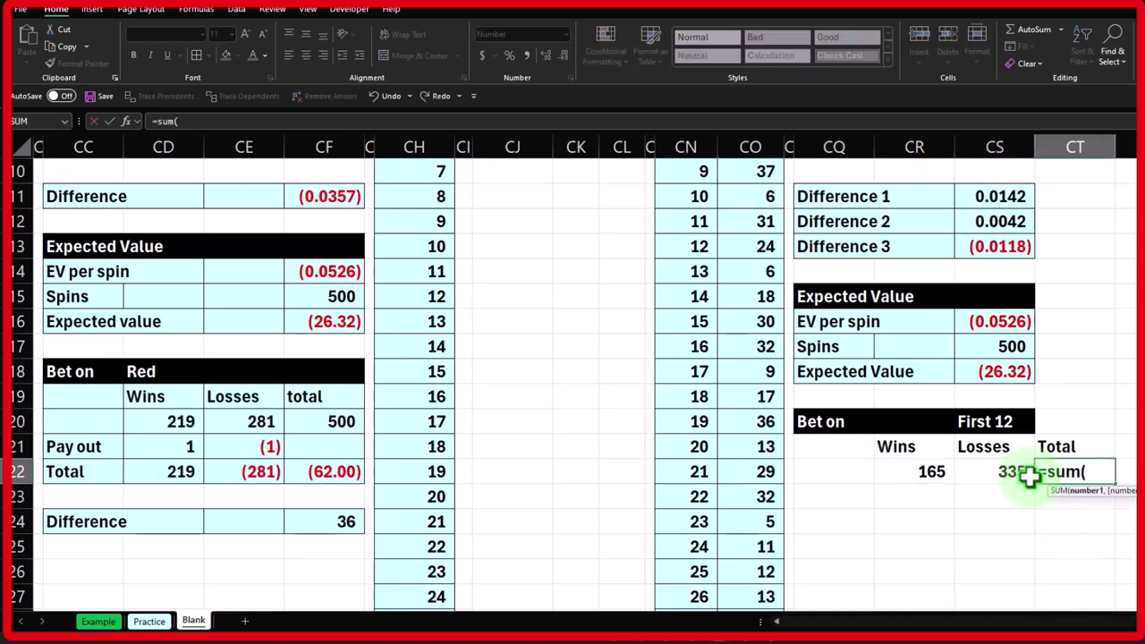
{"action": "key", "text": "Left"}
{"action": "key", "text": "shift+Left"}
{"action": "key", "text": "Return"}
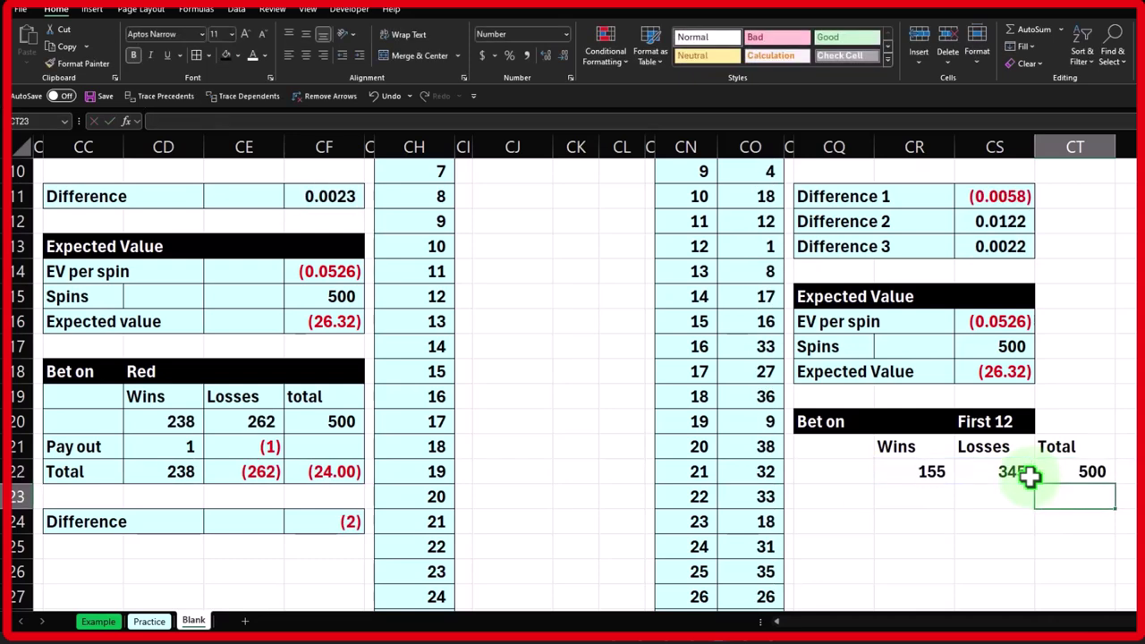
Step: Clear the Losses formula from CS22
{"action": "key", "text": "Up"}
{"action": "key", "text": "Left"}
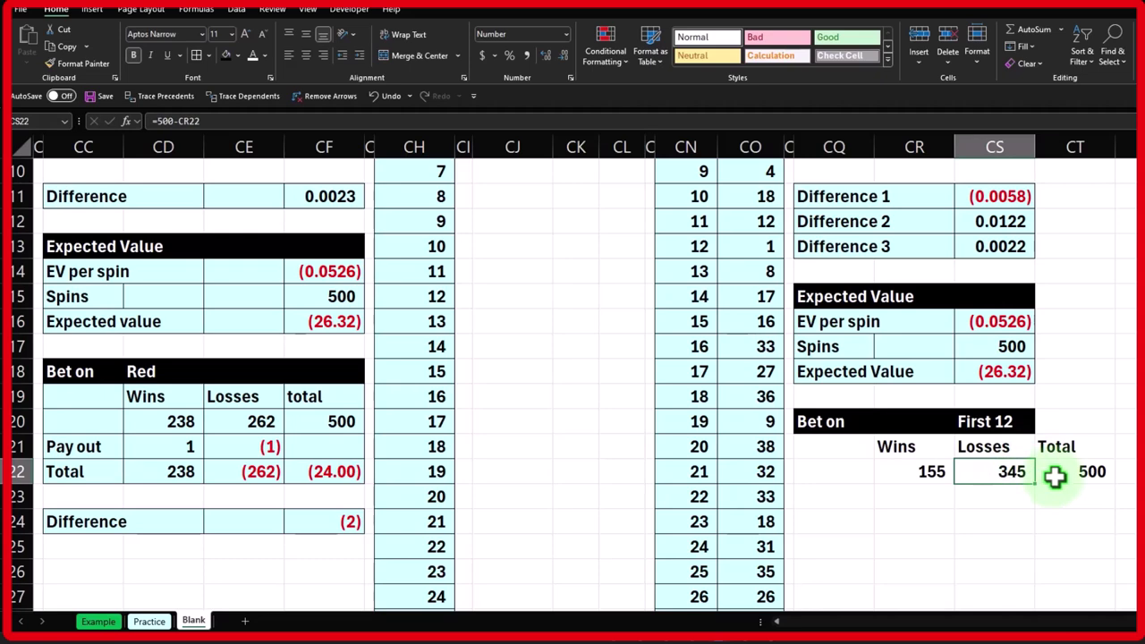
{"action": "key", "text": "Delete"}
{"action": "scroll", "coordinate": [1054, 474], "scroll_direction": "up", "scroll_amount": 3}
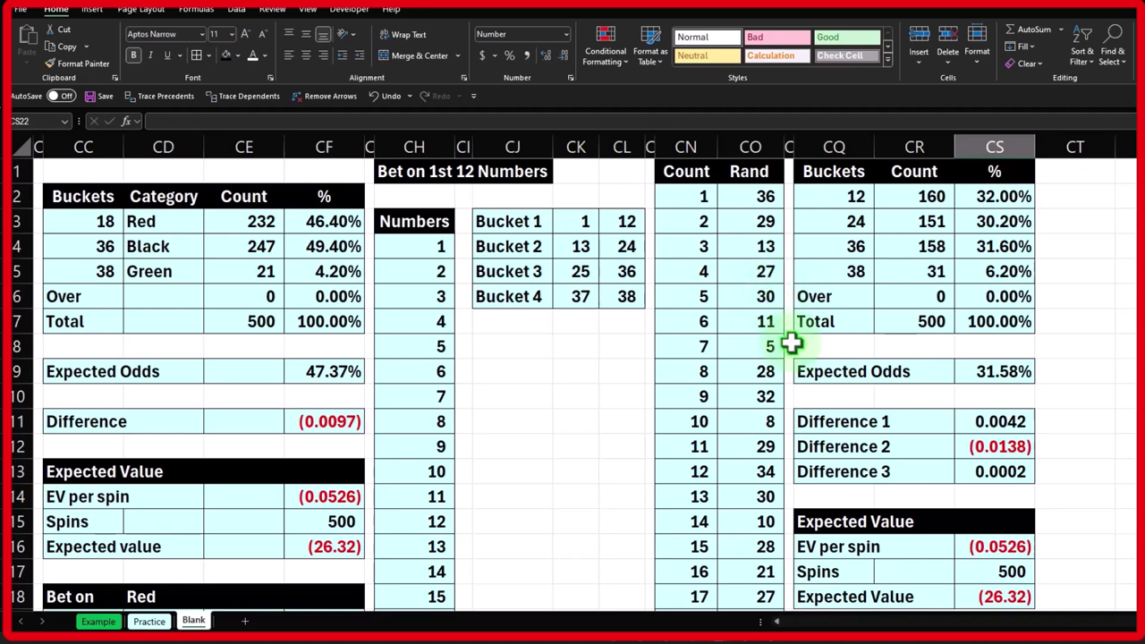
{"action": "scroll", "coordinate": [796, 340], "scroll_direction": "down", "scroll_amount": 3}
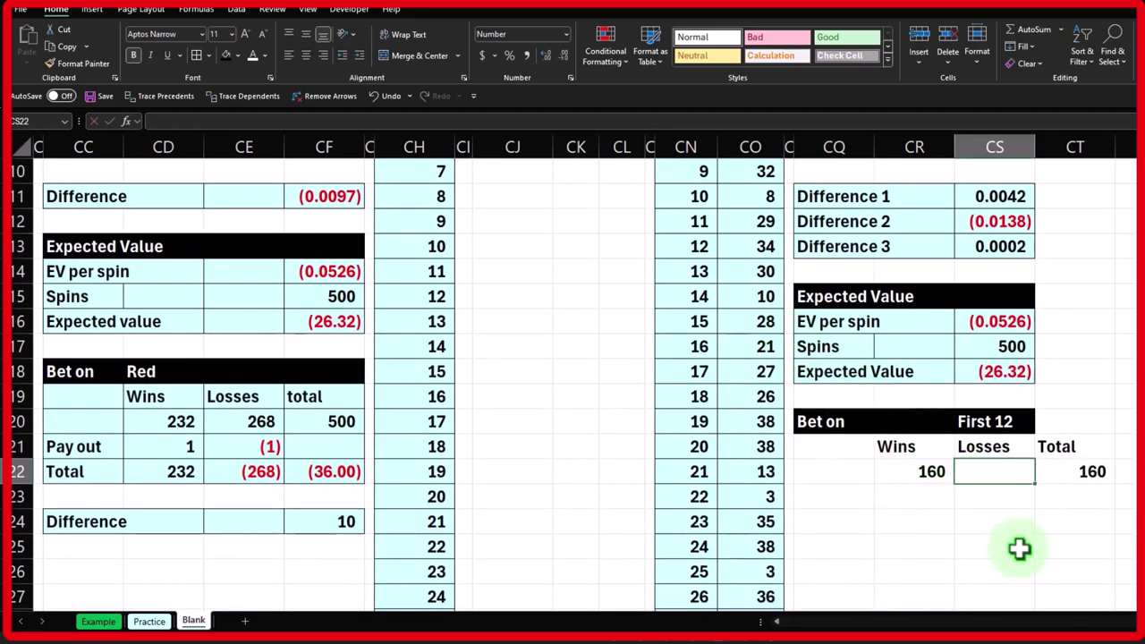
Step: Enter Losses in CS22 as =COUNTIF(CO2:CO501,">"&12)
{"action": "type", "text": "=count"}
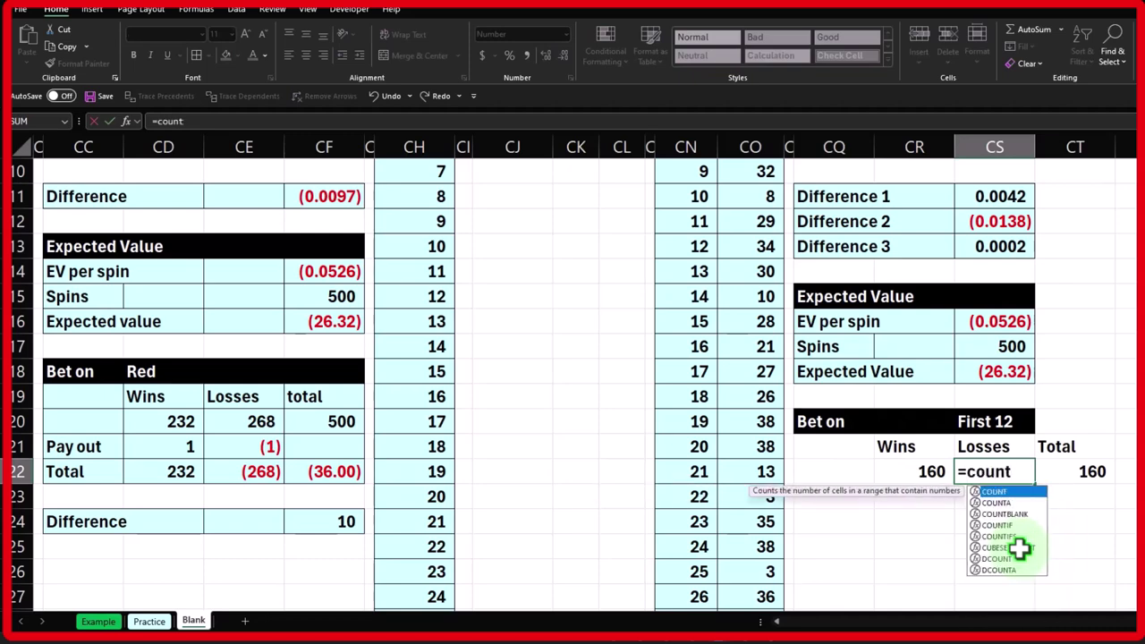
{"action": "type", "text": "i"}
{"action": "key", "text": "Tab"}
{"action": "key", "text": "Left"}
{"action": "key", "text": "Left"}
{"action": "key", "text": "Left"}
{"action": "key", "text": "Up"}
{"action": "key", "text": "Up"}
{"action": "key", "text": "Up"}
{"action": "key", "text": "Up"}
{"action": "key", "text": "Up"}
{"action": "key", "text": "Up"}
{"action": "key", "text": "Up"}
{"action": "key", "text": "Up"}
{"action": "key", "text": "Up"}
{"action": "key", "text": "Up"}
{"action": "key", "text": "Up"}
{"action": "key", "text": "Up"}
{"action": "key", "text": "Up"}
{"action": "key", "text": "Up"}
{"action": "key", "text": "Up"}
{"action": "key", "text": "Up"}
{"action": "key", "text": "Up"}
{"action": "key", "text": "Up"}
{"action": "key", "text": "Up"}
{"action": "key", "text": "Up"}
{"action": "key", "text": "Left"}
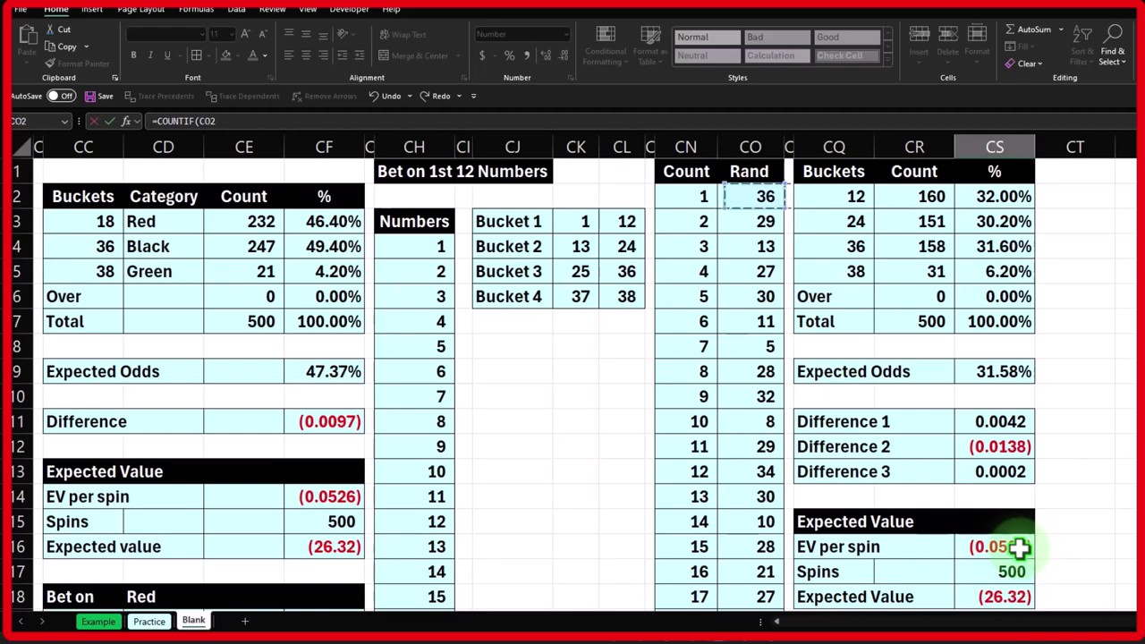
{"action": "key", "text": "ctrl+shift+Down"}
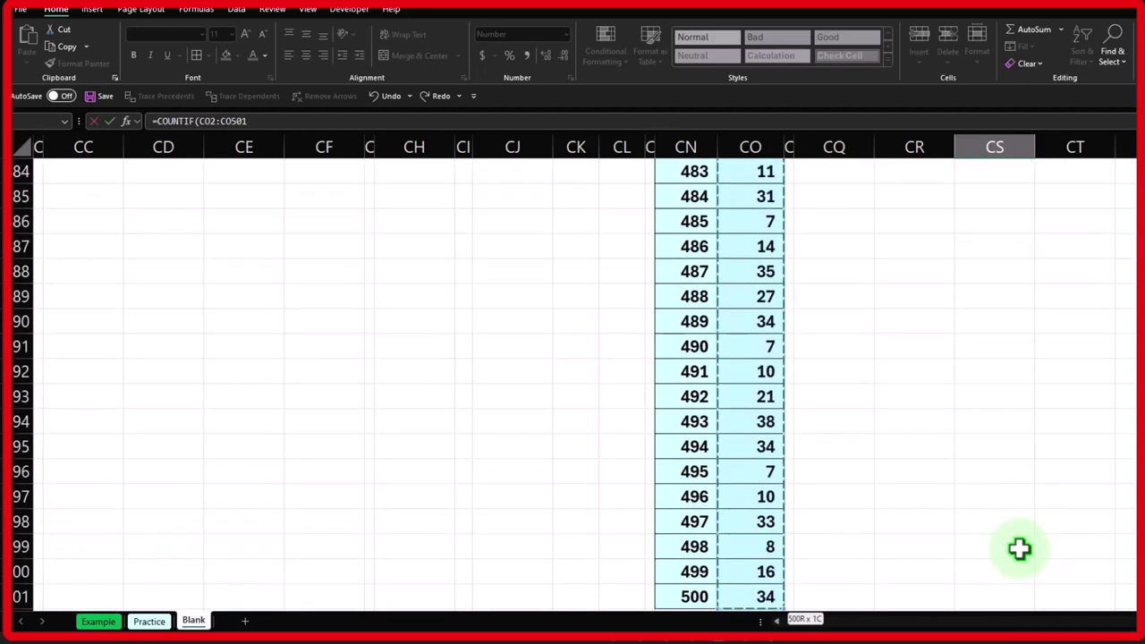
{"action": "key", "text": "ctrl+BackSpace"}
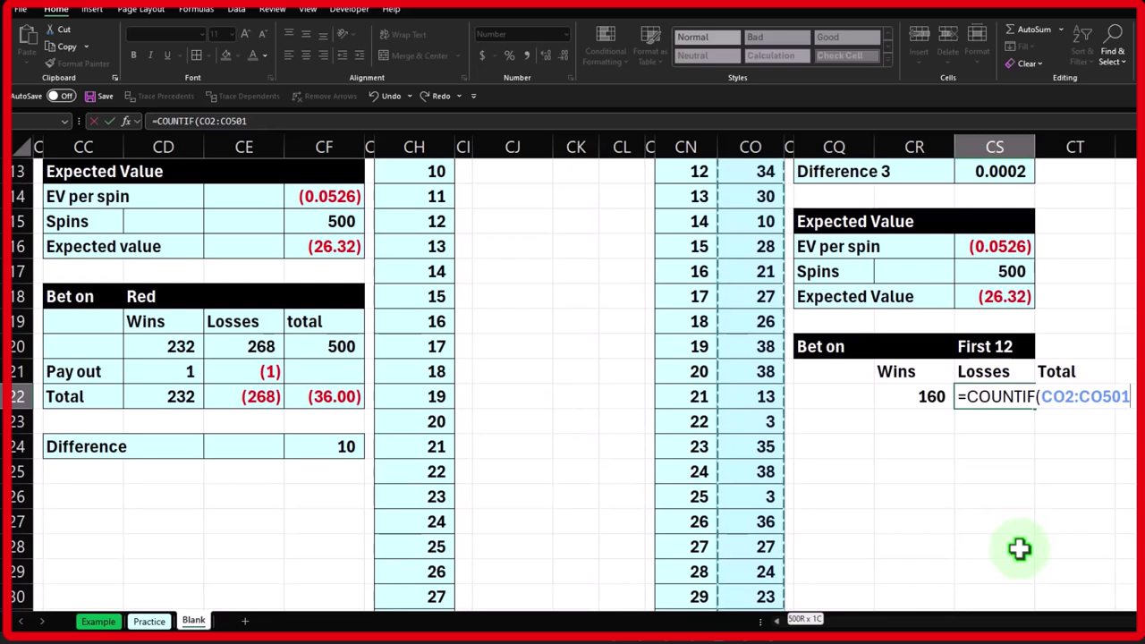
{"action": "type", "text": ",\">\"&12"}
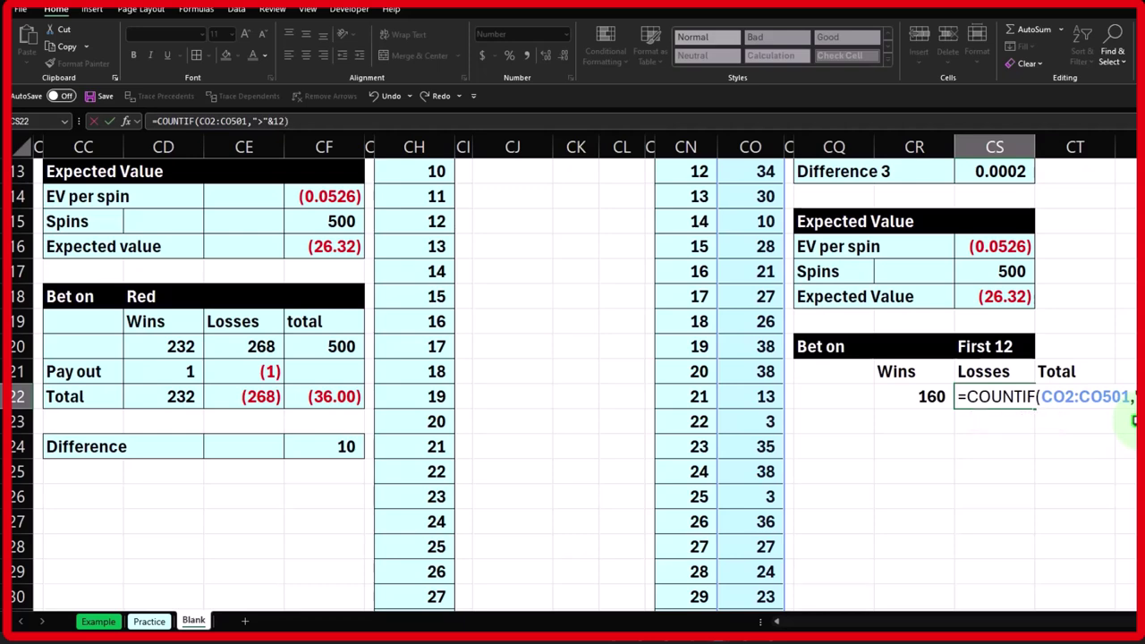
{"action": "key", "text": "Return"}
{"action": "key", "text": "Up"}
Step: Compare the results against the FREQUENCY bucket counts near row 1
{"action": "scroll", "coordinate": [1133, 422], "scroll_direction": "up", "scroll_amount": 4}
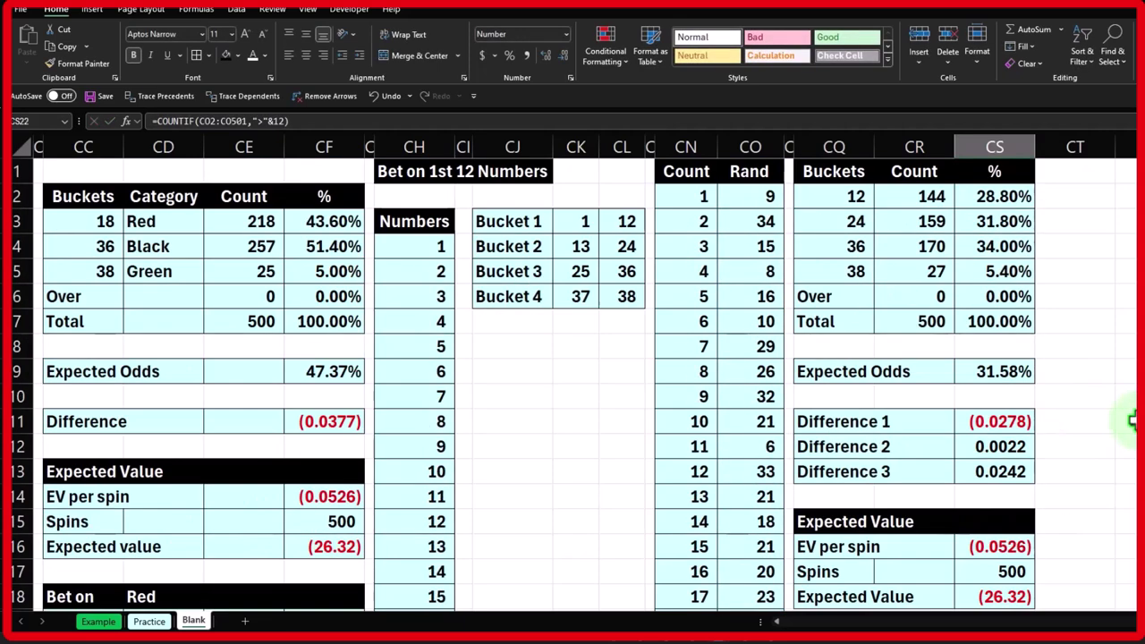
{"action": "left_click_drag", "start_coordinate": [930, 221], "coordinate": [932, 279]}
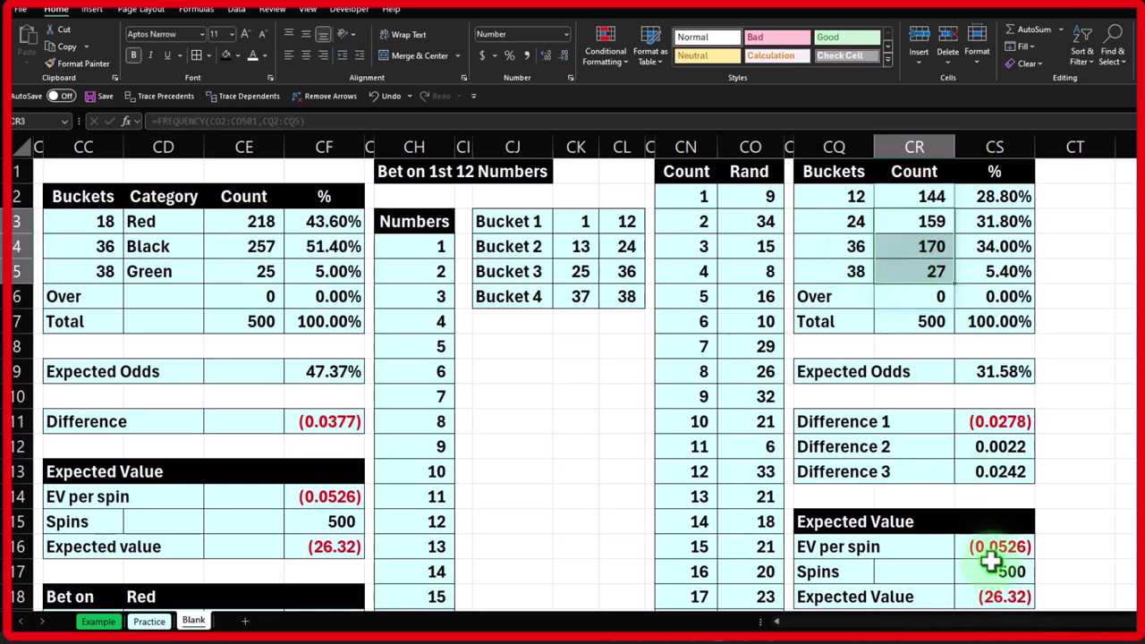
{"action": "scroll", "coordinate": [989, 563], "scroll_direction": "down", "scroll_amount": 3}
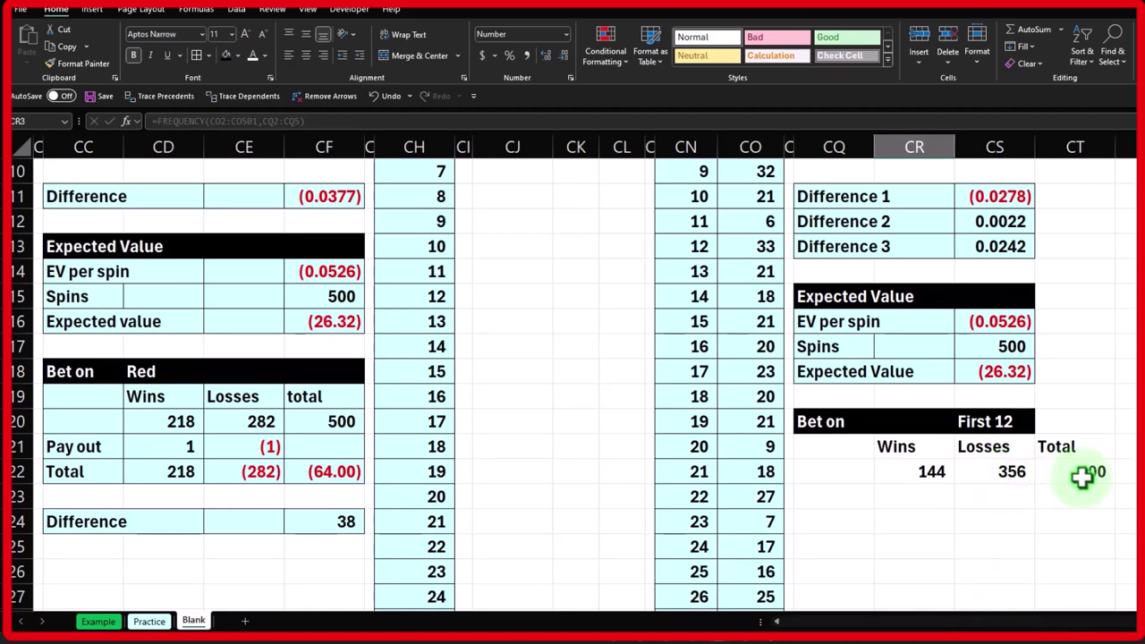
Step: Fill the Bet on First 12 header rows CQ20:CT21 black with white text
{"action": "left_click_drag", "start_coordinate": [822, 423], "coordinate": [1077, 439]}
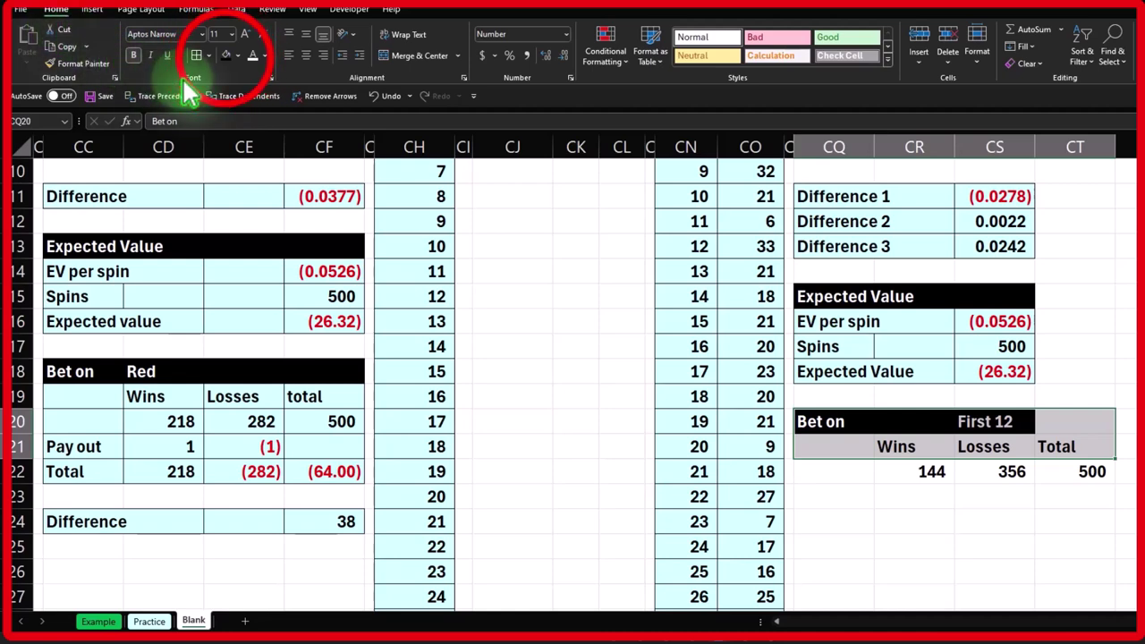
{"action": "left_click", "coordinate": [226, 57]}
{"action": "left_click", "coordinate": [975, 469]}
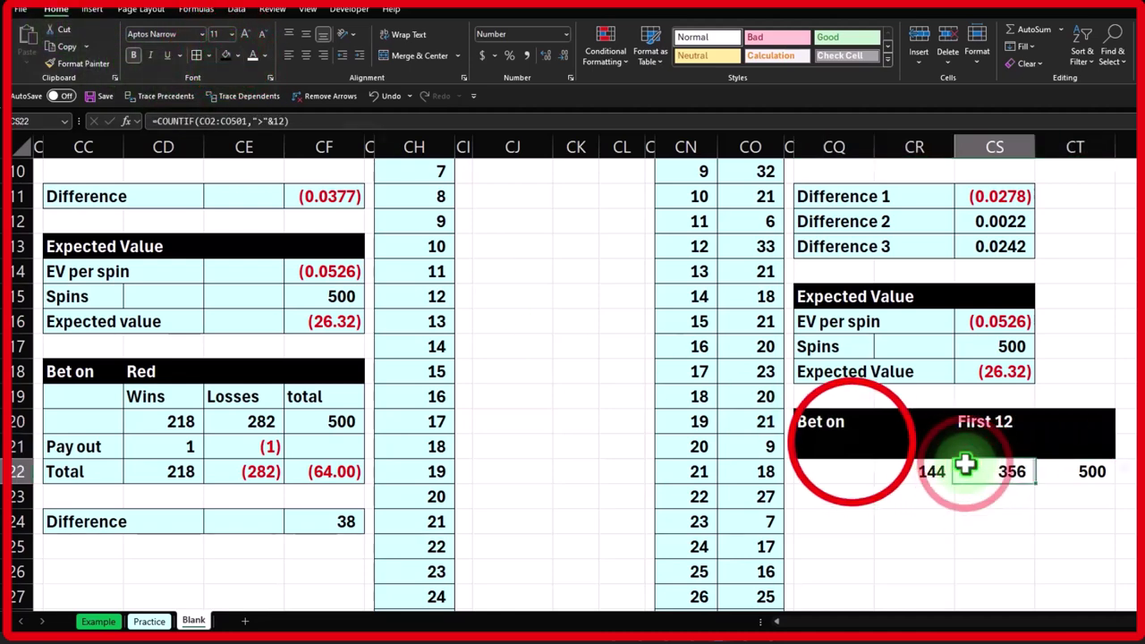
{"action": "left_click_drag", "start_coordinate": [877, 445], "coordinate": [1099, 442]}
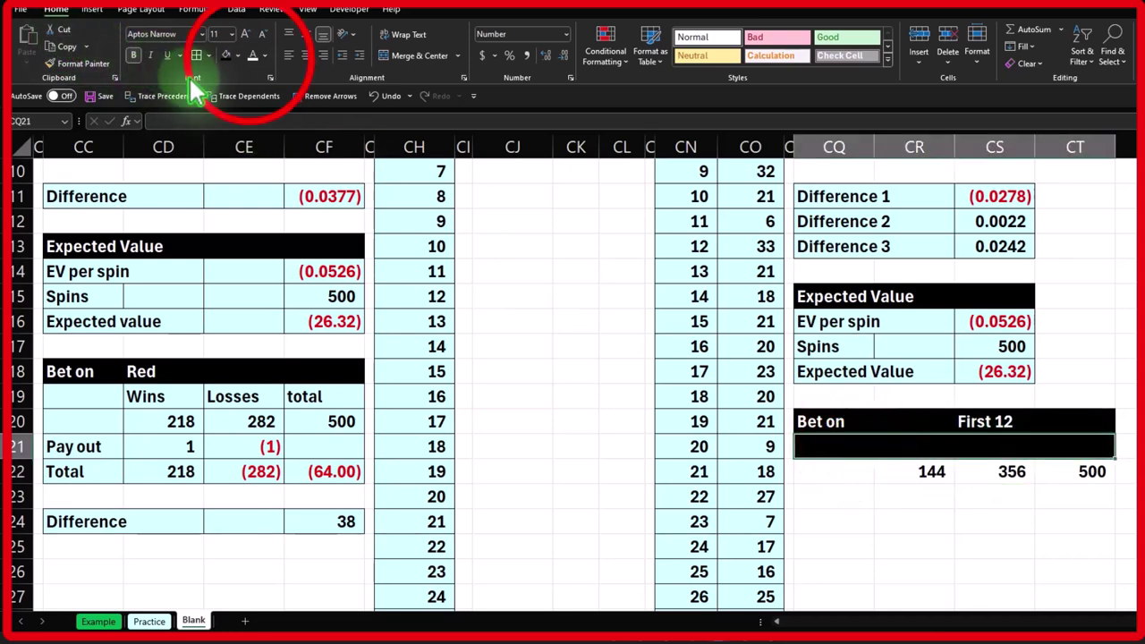
{"action": "left_click", "coordinate": [251, 56]}
Step: Centre the Wins, Losses and Total labels in CR21:CT21
{"action": "left_click_drag", "start_coordinate": [864, 443], "coordinate": [1051, 443]}
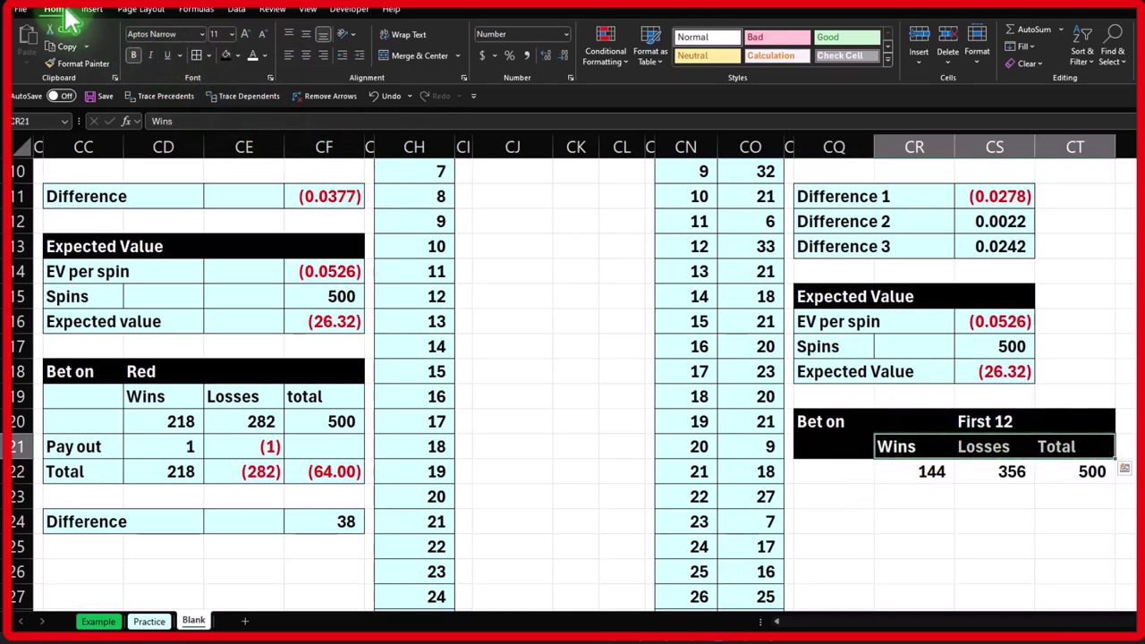
{"action": "left_click", "coordinate": [305, 55]}
{"action": "left_click", "coordinate": [836, 495]}
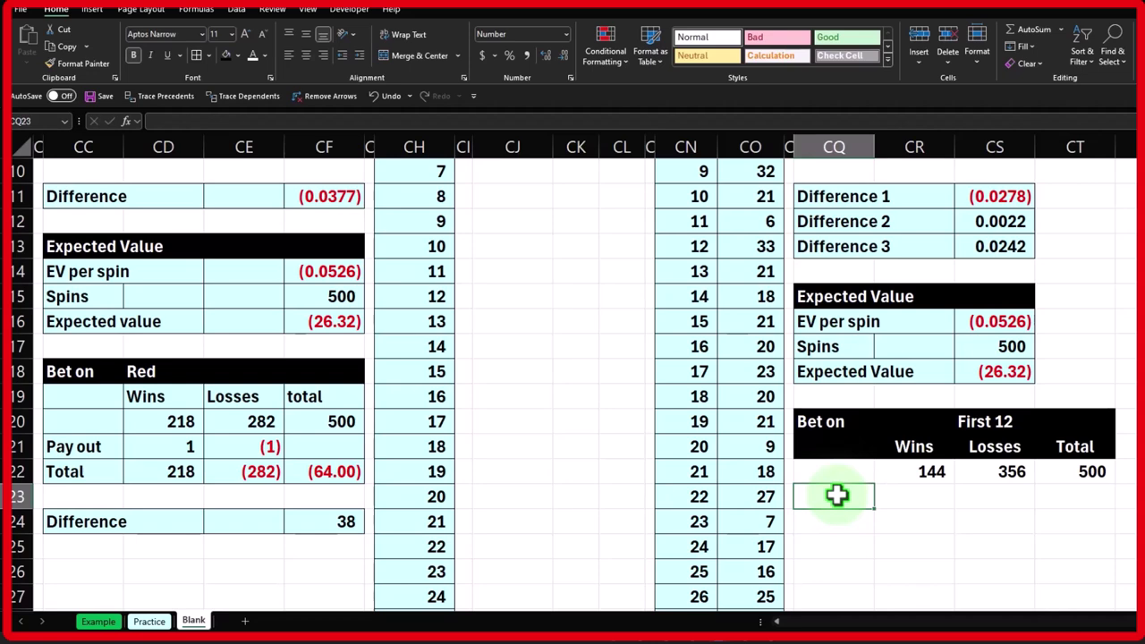
Step: Label CQ23 'Pay out' and link CR23 to the First 12 win payout of 2
{"action": "type", "text": "Pay ou"}
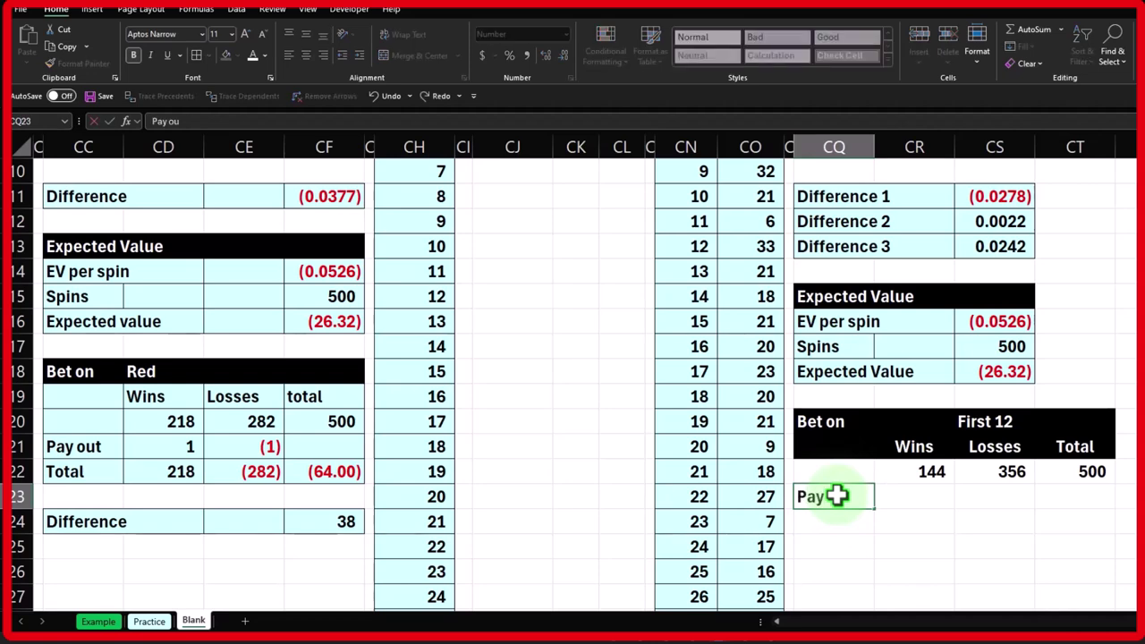
{"action": "key", "text": "Tab"}
{"action": "type", "text": "="}
{"action": "key", "text": "Left"}
{"action": "key", "text": "Left"}
{"action": "key", "text": "Left"}
{"action": "key", "text": "Left"}
{"action": "key", "text": "Left"}
{"action": "key", "text": "Left"}
{"action": "key", "text": "Left"}
{"action": "key", "text": "Left"}
{"action": "key", "text": "Left"}
{"action": "key", "text": "Left"}
{"action": "key", "text": "Left"}
{"action": "key", "text": "Left"}
{"action": "key", "text": "Left"}
{"action": "key", "text": "Left"}
{"action": "key", "text": "Left"}
{"action": "key", "text": "Left"}
{"action": "key", "text": "Left"}
{"action": "key", "text": "Left"}
{"action": "key", "text": "Left"}
{"action": "key", "text": "Left"}
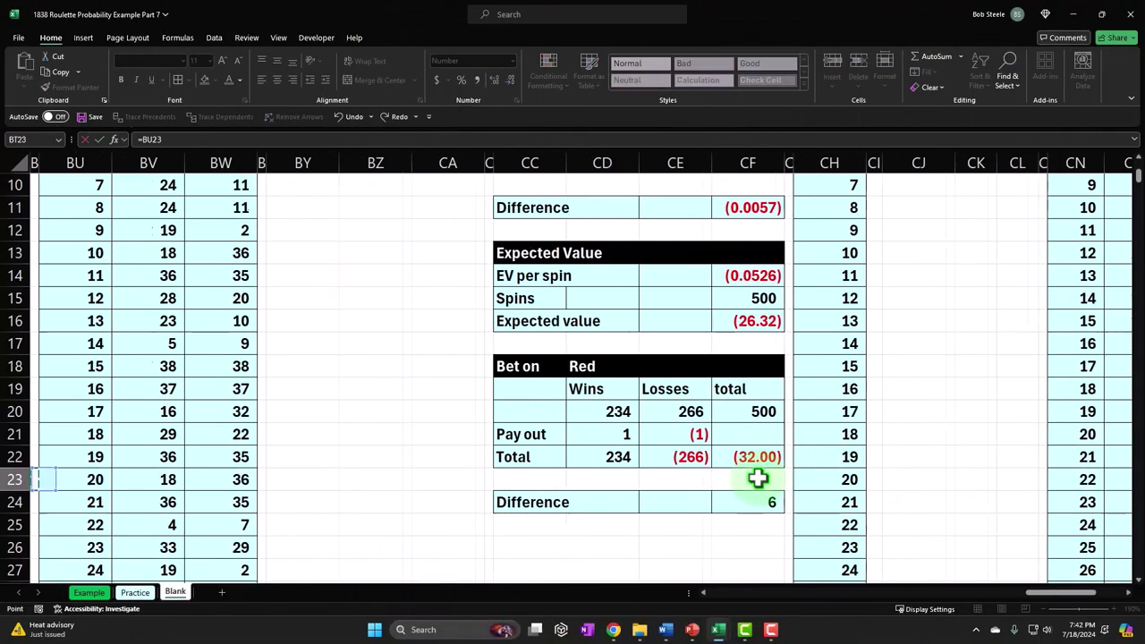
{"action": "key", "text": "Left"}
{"action": "key", "text": "Left"}
{"action": "key", "text": "Left"}
{"action": "key", "text": "Left"}
{"action": "key", "text": "Left"}
{"action": "key", "text": "Left"}
{"action": "key", "text": "Left"}
{"action": "key", "text": "Left"}
{"action": "key", "text": "Left"}
{"action": "key", "text": "Left"}
{"action": "key", "text": "Left"}
{"action": "key", "text": "Left"}
{"action": "key", "text": "Left"}
{"action": "key", "text": "Left"}
{"action": "key", "text": "Left"}
{"action": "key", "text": "Left"}
{"action": "key", "text": "Left"}
{"action": "key", "text": "Left"}
{"action": "key", "text": "Left"}
{"action": "key", "text": "Left"}
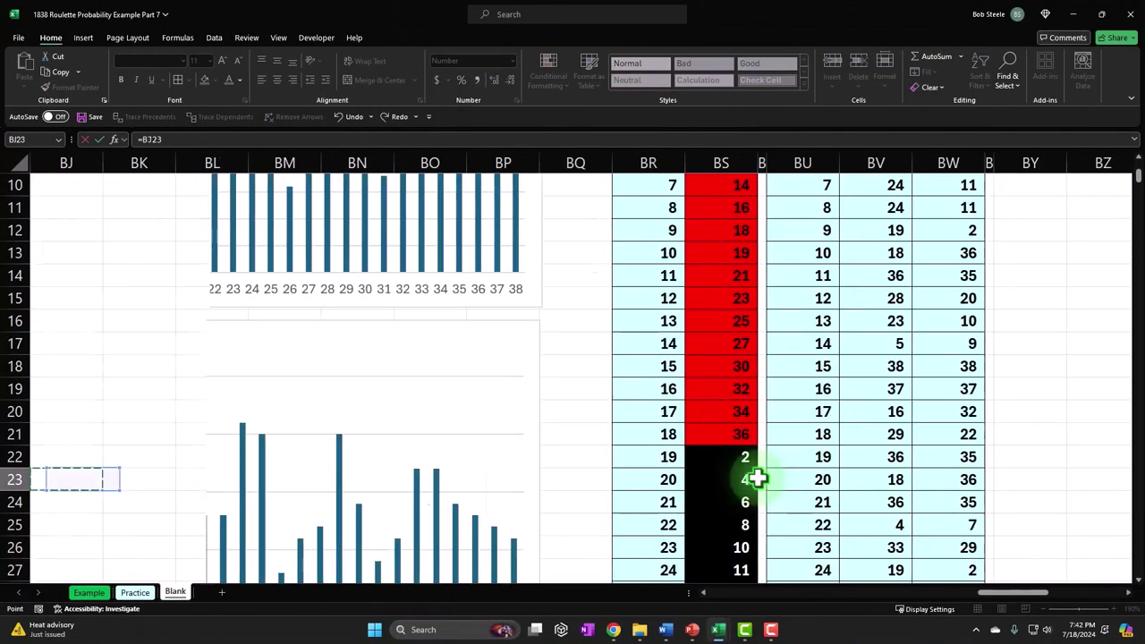
{"action": "key", "text": "Up"}
{"action": "key", "text": "Up"}
{"action": "key", "text": "Up"}
{"action": "key", "text": "Up"}
{"action": "key", "text": "Up"}
{"action": "key", "text": "Up"}
{"action": "key", "text": "Up"}
{"action": "key", "text": "Up"}
{"action": "key", "text": "Up"}
{"action": "key", "text": "Up"}
{"action": "key", "text": "Up"}
{"action": "key", "text": "Up"}
{"action": "key", "text": "Up"}
{"action": "key", "text": "Up"}
{"action": "key", "text": "Up"}
{"action": "key", "text": "Up"}
{"action": "key", "text": "Up"}
{"action": "key", "text": "Up"}
{"action": "key", "text": "Up"}
{"action": "key", "text": "Up"}
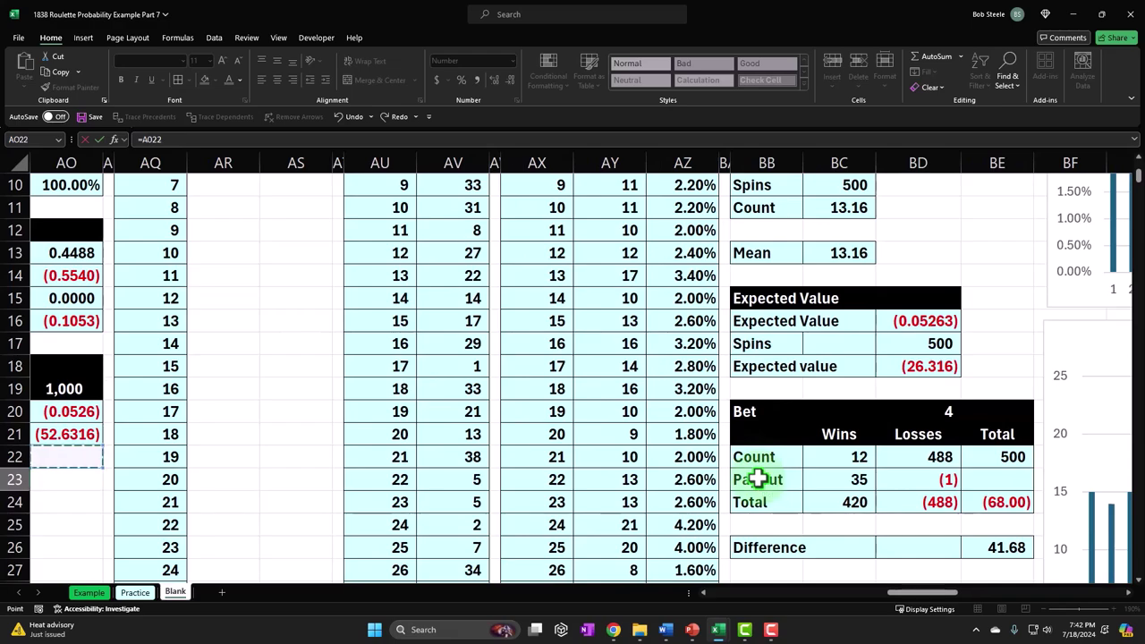
{"action": "key", "text": "Left"}
{"action": "key", "text": "Left"}
{"action": "key", "text": "Left"}
{"action": "key", "text": "Left"}
{"action": "key", "text": "Left"}
{"action": "key", "text": "Left"}
{"action": "key", "text": "Left"}
{"action": "key", "text": "Left"}
{"action": "key", "text": "Left"}
{"action": "key", "text": "Left"}
{"action": "key", "text": "Left"}
{"action": "key", "text": "Left"}
{"action": "key", "text": "Left"}
{"action": "key", "text": "Left"}
{"action": "key", "text": "Left"}
{"action": "key", "text": "Left"}
{"action": "key", "text": "Left"}
{"action": "key", "text": "Left"}
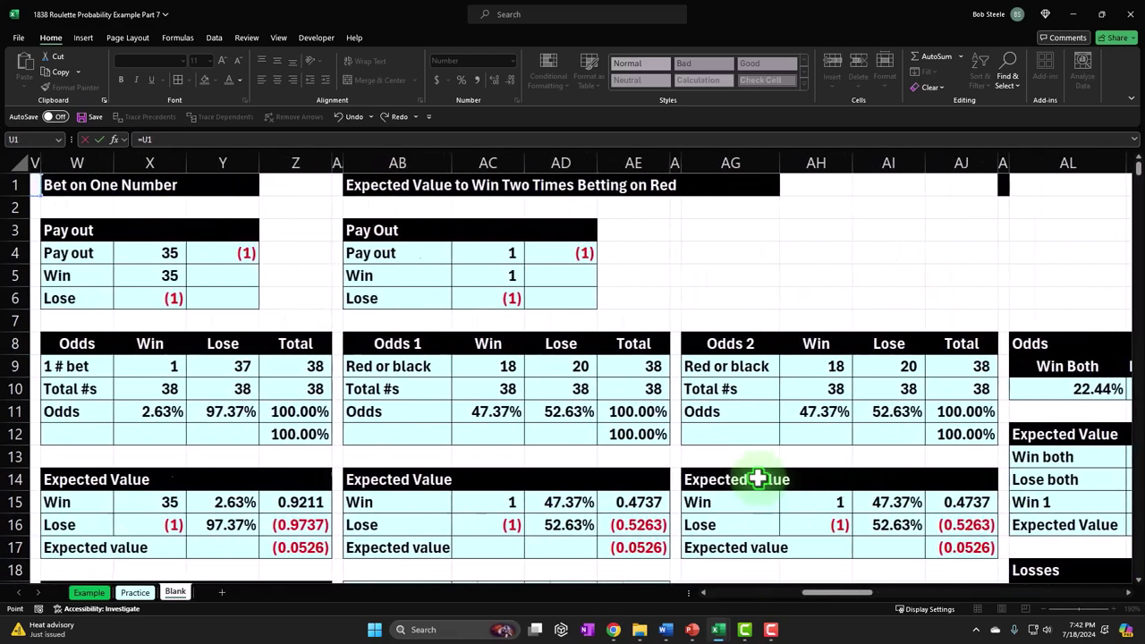
{"action": "key", "text": "Left"}
{"action": "key", "text": "Left"}
{"action": "key", "text": "Left"}
{"action": "key", "text": "Left"}
{"action": "key", "text": "Left"}
{"action": "key", "text": "Left"}
{"action": "key", "text": "Left"}
{"action": "key", "text": "Left"}
{"action": "key", "text": "Left"}
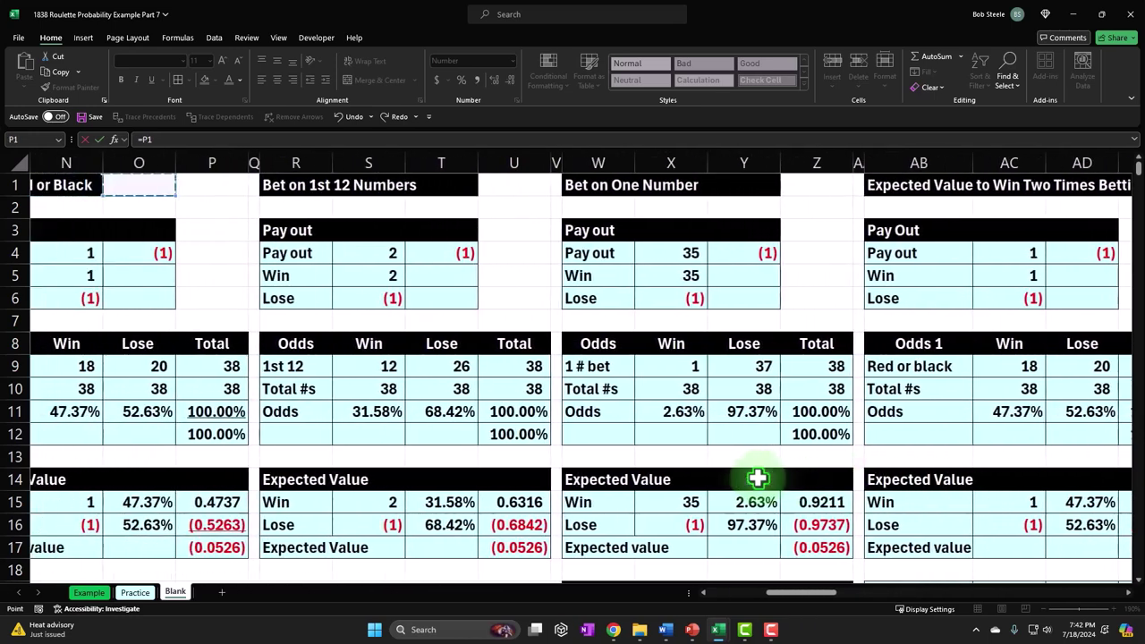
{"action": "key", "text": "Right"}
{"action": "key", "text": "Right"}
{"action": "key", "text": "Right"}
{"action": "key", "text": "Right"}
{"action": "key", "text": "Right"}
{"action": "key", "text": "Right"}
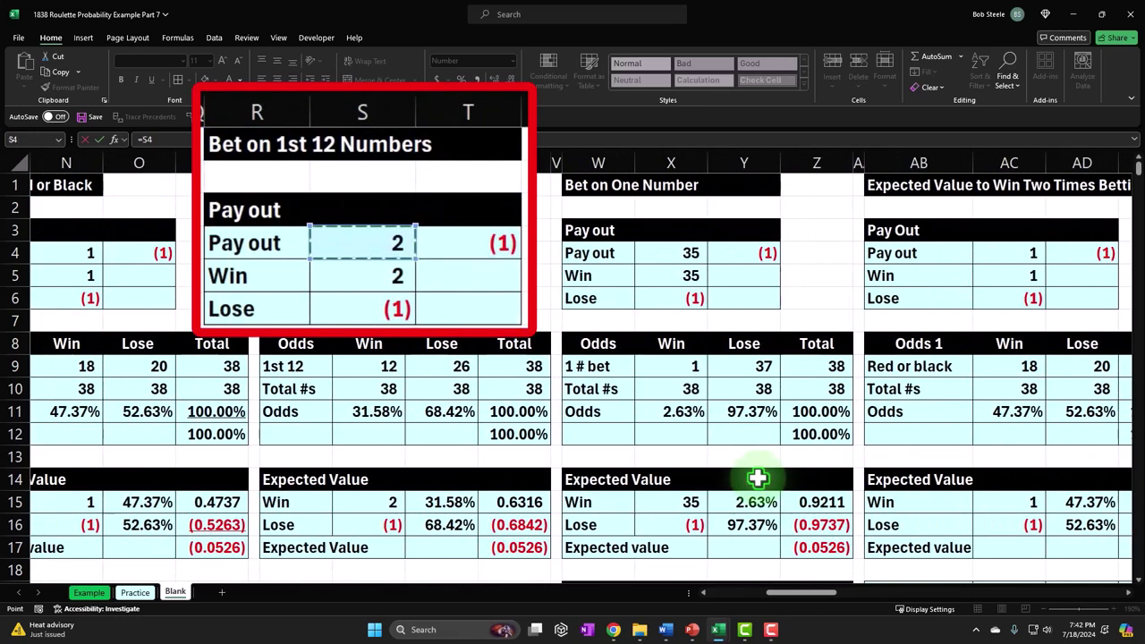
{"action": "key", "text": "Return"}
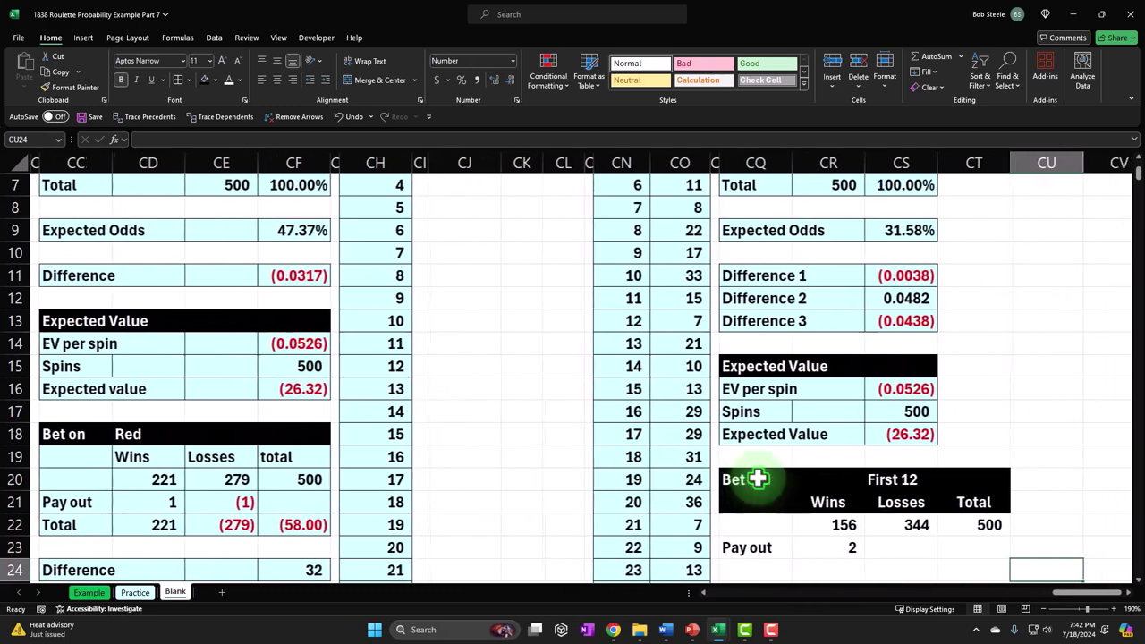
{"action": "scroll", "coordinate": [757, 479], "scroll_direction": "down", "scroll_amount": 1}
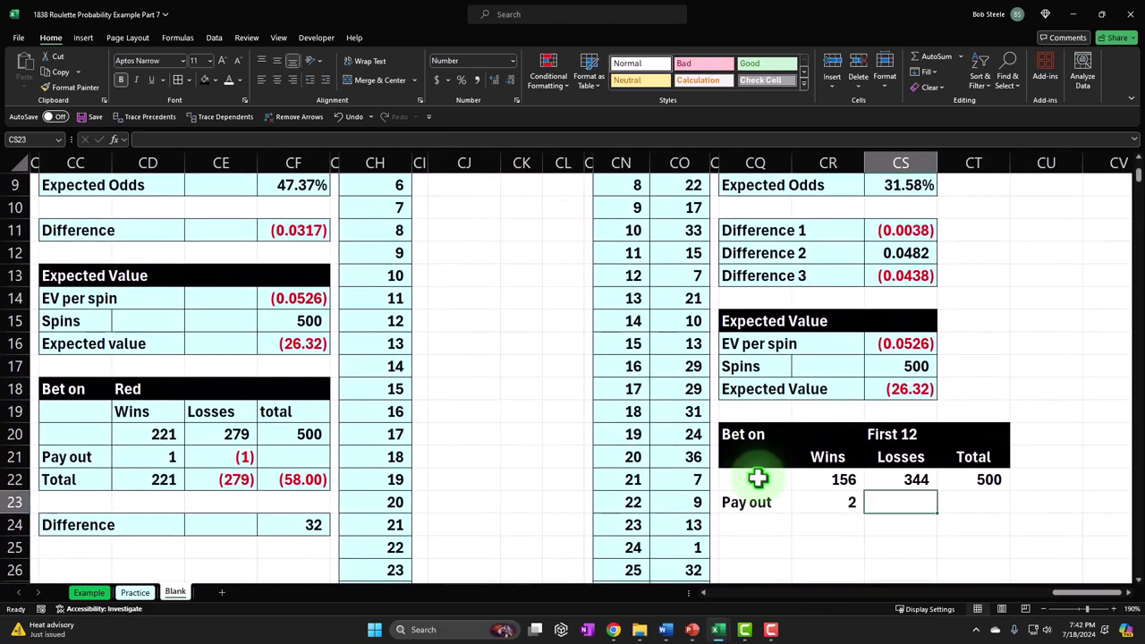
Step: Link CS23 to the First 12 loss payout of (1)
{"action": "type", "text": "="}
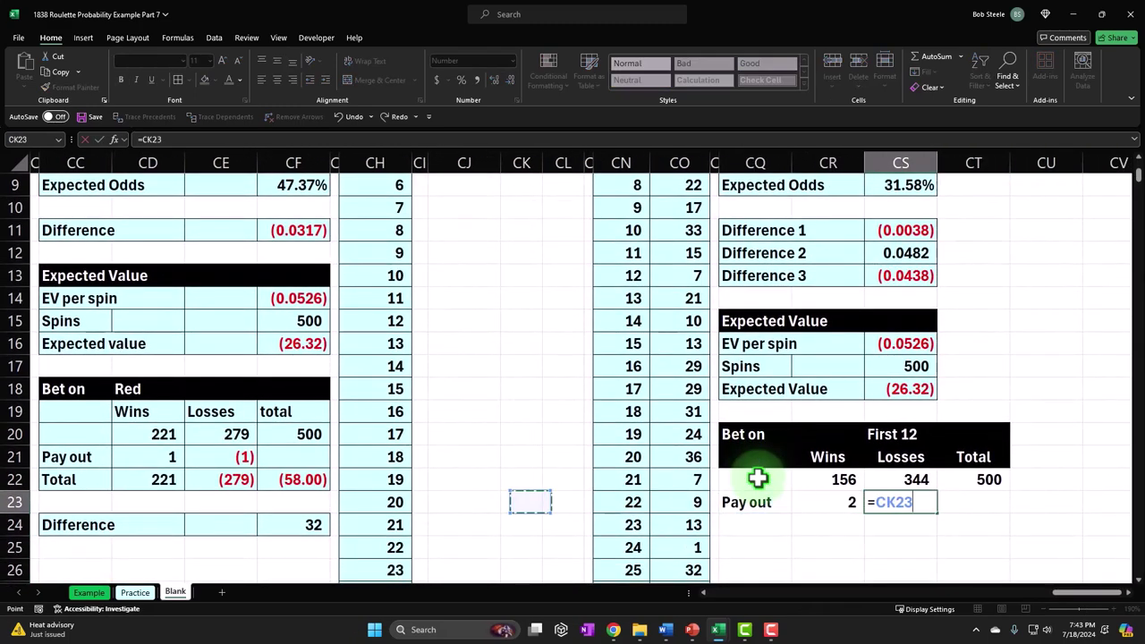
{"action": "key", "text": "Left"}
{"action": "key", "text": "Left"}
{"action": "key", "text": "Left"}
{"action": "key", "text": "Left"}
{"action": "key", "text": "Left"}
{"action": "key", "text": "Left"}
{"action": "key", "text": "Left"}
{"action": "key", "text": "Left"}
{"action": "key", "text": "Left"}
{"action": "key", "text": "Left"}
{"action": "key", "text": "Left"}
{"action": "key", "text": "Left"}
{"action": "key", "text": "Left"}
{"action": "key", "text": "Left"}
{"action": "key", "text": "Left"}
{"action": "key", "text": "Left"}
{"action": "key", "text": "Left"}
{"action": "key", "text": "Left"}
{"action": "key", "text": "Left"}
{"action": "key", "text": "Left"}
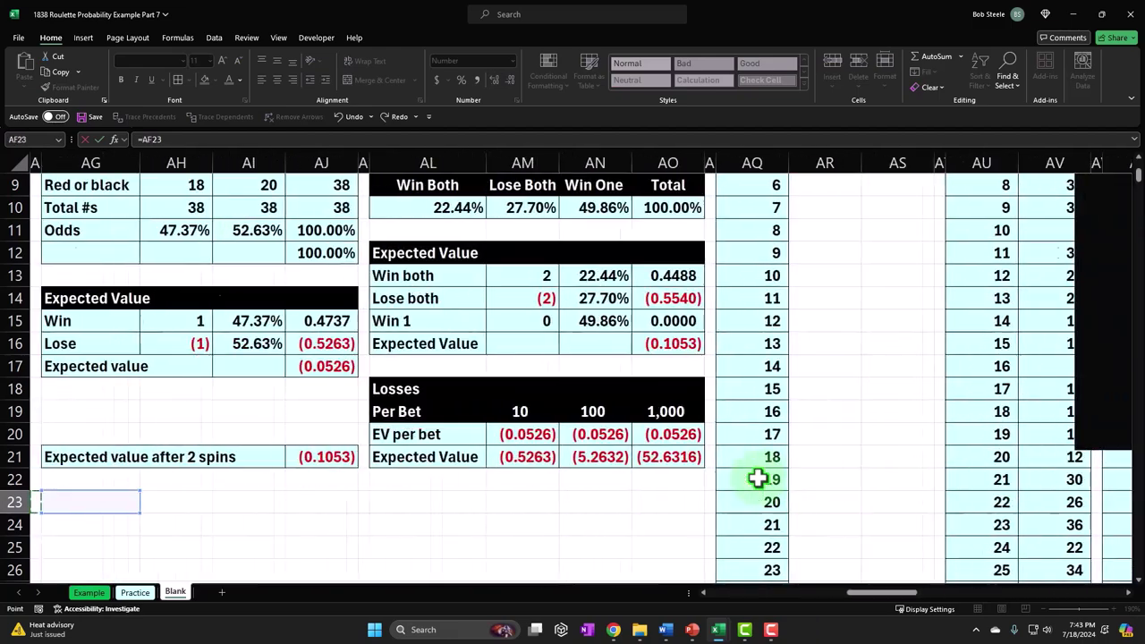
{"action": "key", "text": "Left"}
{"action": "key", "text": "Left"}
{"action": "key", "text": "Left"}
{"action": "key", "text": "Left"}
{"action": "key", "text": "Left"}
{"action": "key", "text": "Left"}
{"action": "key", "text": "Left"}
{"action": "key", "text": "Left"}
{"action": "key", "text": "Left"}
{"action": "key", "text": "Left"}
{"action": "key", "text": "Left"}
{"action": "key", "text": "Left"}
{"action": "key", "text": "Left"}
{"action": "key", "text": "Left"}
{"action": "key", "text": "Left"}
{"action": "key", "text": "Up"}
{"action": "key", "text": "Up"}
{"action": "key", "text": "Up"}
{"action": "key", "text": "Up"}
{"action": "key", "text": "Up"}
{"action": "key", "text": "Up"}
{"action": "key", "text": "Up"}
{"action": "key", "text": "Up"}
{"action": "key", "text": "Up"}
{"action": "key", "text": "Up"}
{"action": "key", "text": "Up"}
{"action": "key", "text": "Up"}
{"action": "key", "text": "Up"}
{"action": "key", "text": "Up"}
{"action": "key", "text": "Up"}
{"action": "key", "text": "Up"}
{"action": "key", "text": "Up"}
{"action": "key", "text": "Up"}
{"action": "key", "text": "Up"}
{"action": "key", "text": "Up"}
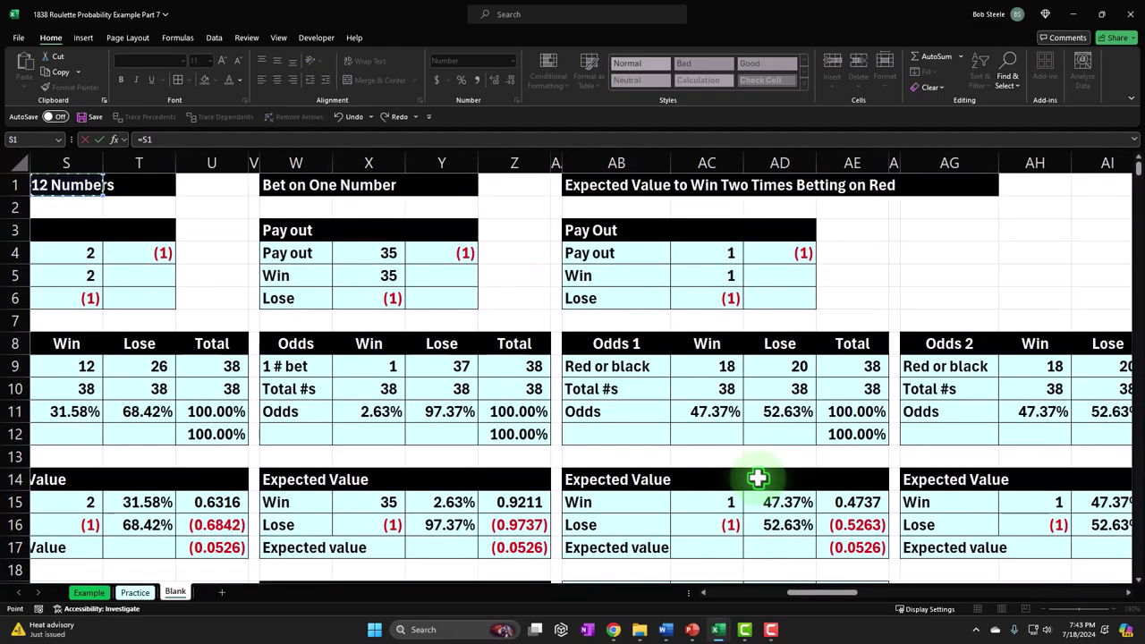
{"action": "key", "text": "Left"}
{"action": "key", "text": "Left"}
{"action": "key", "text": "Left"}
{"action": "key", "text": "Left"}
{"action": "key", "text": "Left"}
{"action": "key", "text": "Left"}
{"action": "key", "text": "Left"}
{"action": "key", "text": "Left"}
{"action": "key", "text": "Left"}
{"action": "key", "text": "Left"}
{"action": "key", "text": "Left"}
{"action": "key", "text": "Left"}
{"action": "key", "text": "Right"}
{"action": "key", "text": "Right"}
{"action": "key", "text": "Right"}
{"action": "key", "text": "Right"}
{"action": "key", "text": "Right"}
{"action": "key", "text": "Right"}
{"action": "key", "text": "Right"}
{"action": "key", "text": "Right"}
{"action": "key", "text": "Right"}
{"action": "key", "text": "Right"}
{"action": "key", "text": "Right"}
{"action": "key", "text": "Right"}
{"action": "key", "text": "Right"}
{"action": "key", "text": "Right"}
{"action": "key", "text": "Right"}
{"action": "key", "text": "Right"}
{"action": "key", "text": "Right"}
{"action": "key", "text": "Right"}
{"action": "key", "text": "Right"}
{"action": "key", "text": "Right"}
{"action": "key", "text": "Left"}
{"action": "key", "text": "Left"}
{"action": "key", "text": "Left"}
{"action": "key", "text": "Left"}
{"action": "key", "text": "Left"}
{"action": "key", "text": "Left"}
{"action": "key", "text": "Left"}
{"action": "key", "text": "Down"}
{"action": "key", "text": "Down"}
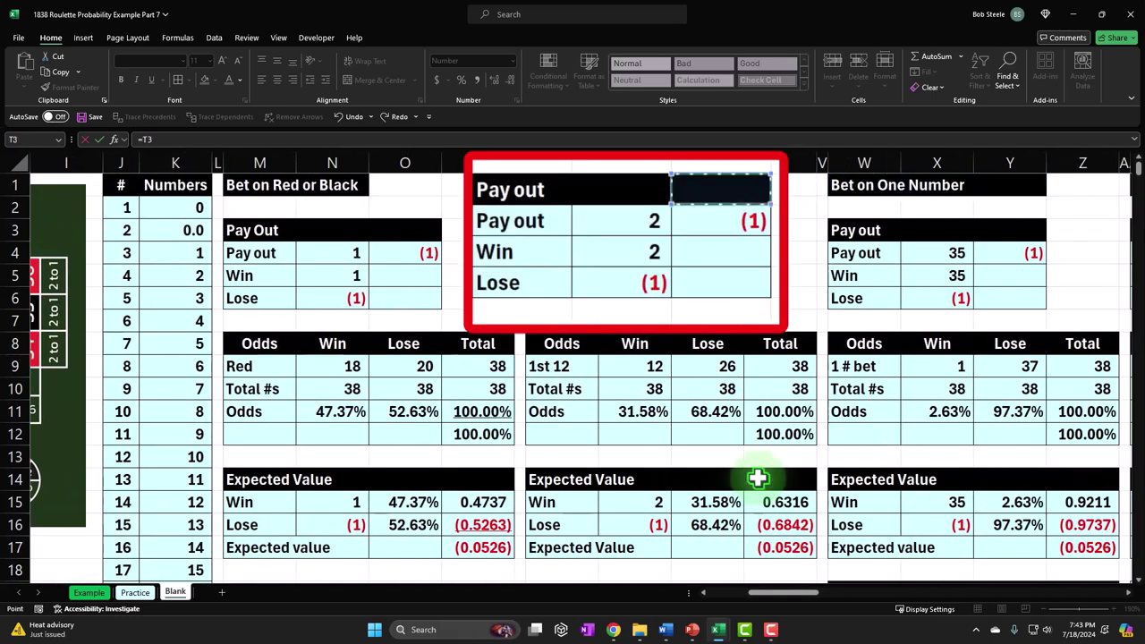
{"action": "key", "text": "Escape"}
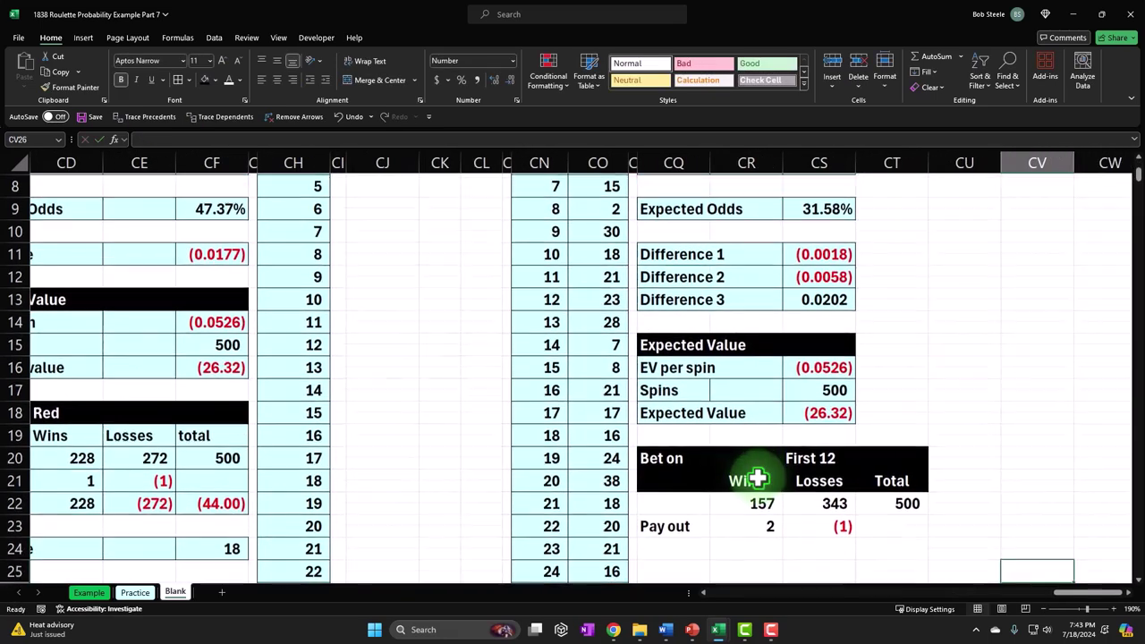
{"action": "key", "text": "Down"}
{"action": "key", "text": "Down"}
{"action": "key", "text": "Down"}
{"action": "key", "text": "Left"}
{"action": "key", "text": "Left"}
{"action": "key", "text": "Left"}
{"action": "key", "text": "Left"}
{"action": "key", "text": "Up"}
{"action": "key", "text": "Up"}
{"action": "key", "text": "Up"}
{"action": "key", "text": "Up"}
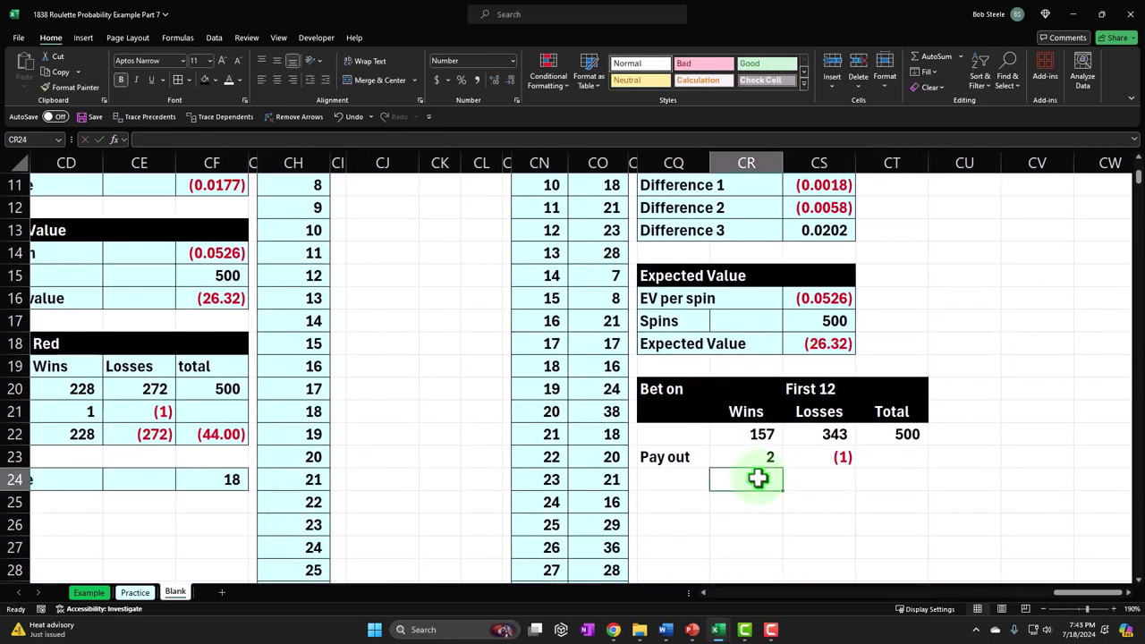
Step: Enter =CR22*CR23 as the wins total and label row 24 'Total'
{"action": "type", "text": "="}
{"action": "key", "text": "Up"}
{"action": "key", "text": "Up"}
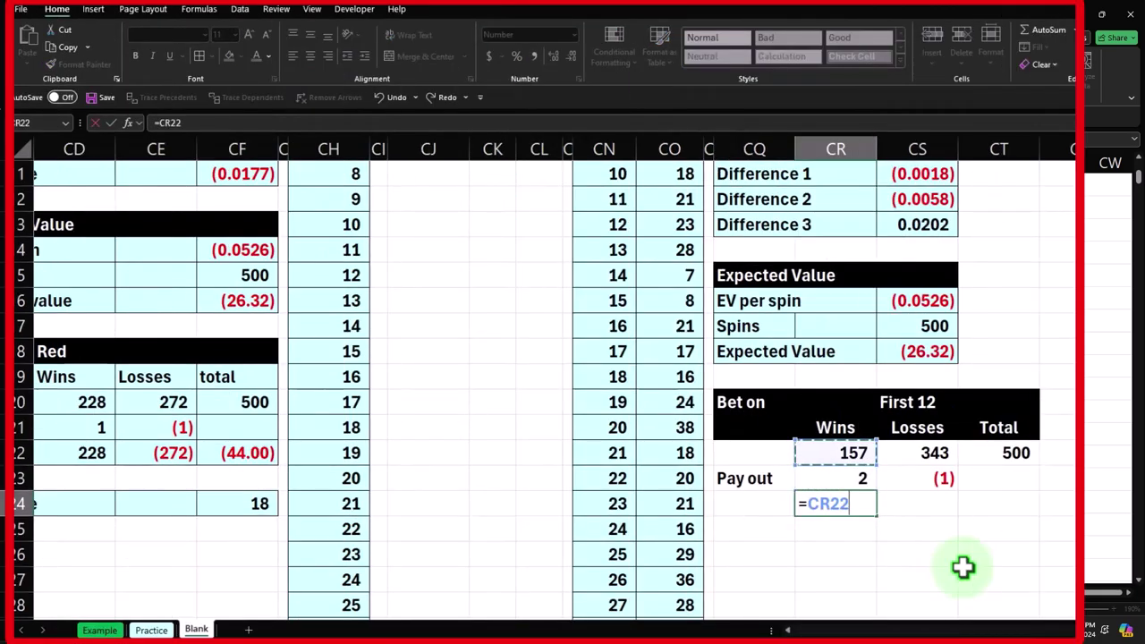
{"action": "type", "text": "*"}
{"action": "key", "text": "Up"}
{"action": "key", "text": "Return"}
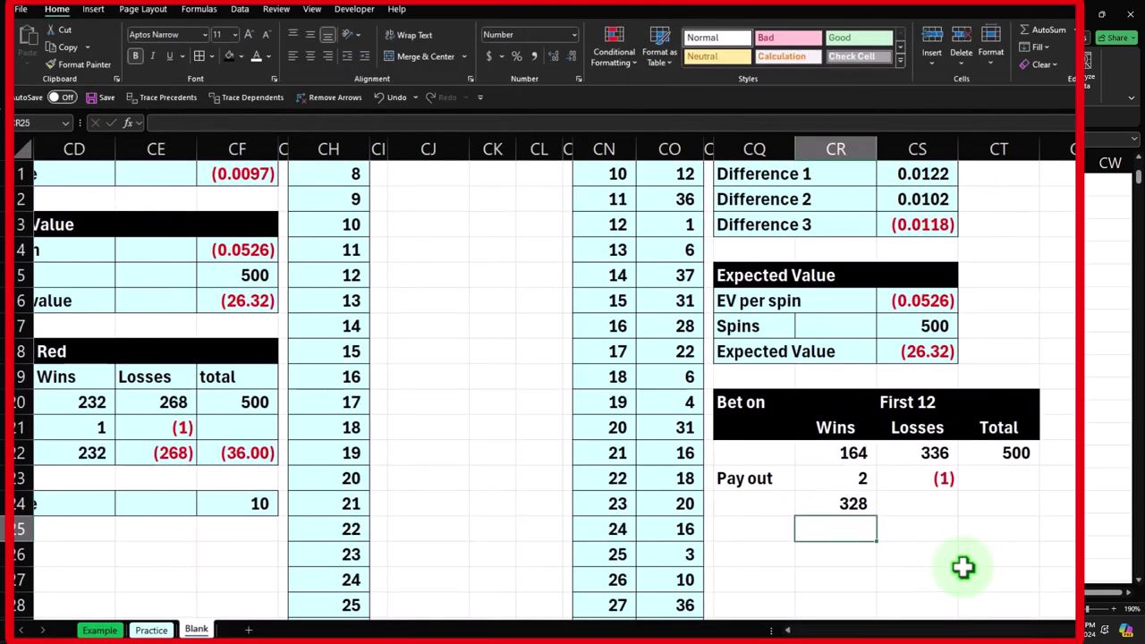
{"action": "key", "text": "Up"}
{"action": "key", "text": "Left"}
{"action": "type", "text": "Total"}
{"action": "key", "text": "Tab"}
{"action": "key", "text": "Tab"}
Step: Enter =CS22*CS23 as the losses total in CS24
{"action": "type", "text": "="}
{"action": "key", "text": "Up"}
{"action": "key", "text": "Up"}
{"action": "type", "text": "*"}
{"action": "key", "text": "Up"}
{"action": "key", "text": "Return"}
Step: Put =SUM(CR24:CS24) in CT24 as the net total, shown to two decimals
{"action": "key", "text": "Right"}
{"action": "key", "text": "Right"}
{"action": "key", "text": "Right"}
{"action": "key", "text": "Up"}
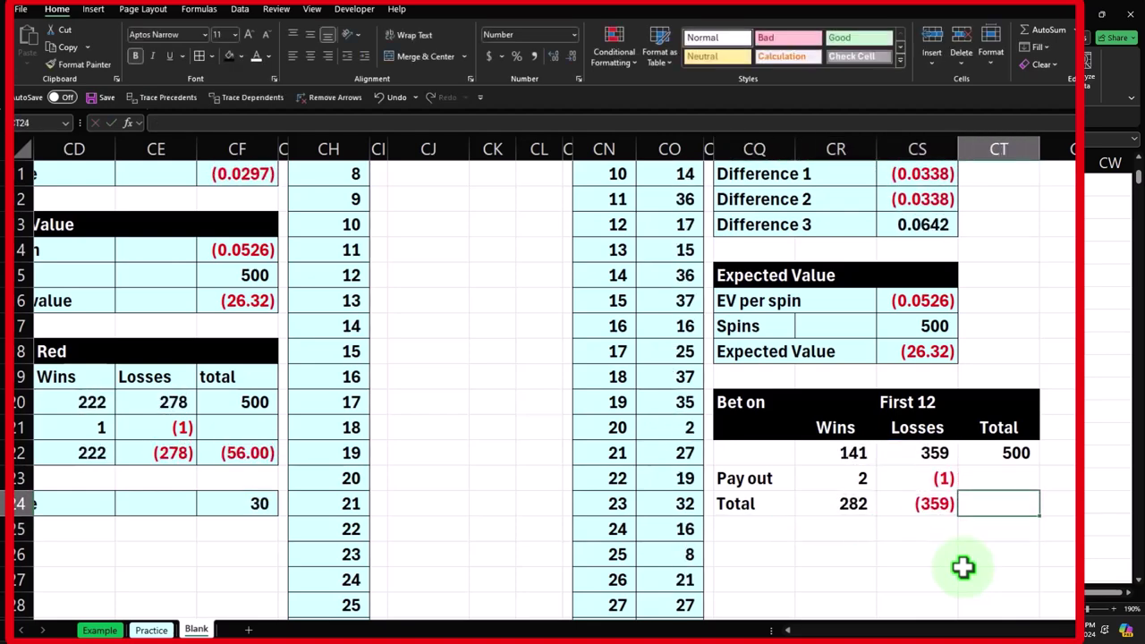
{"action": "type", "text": "=sum("}
{"action": "key", "text": "Left"}
{"action": "key", "text": "shift+Left"}
{"action": "key", "text": "Return"}
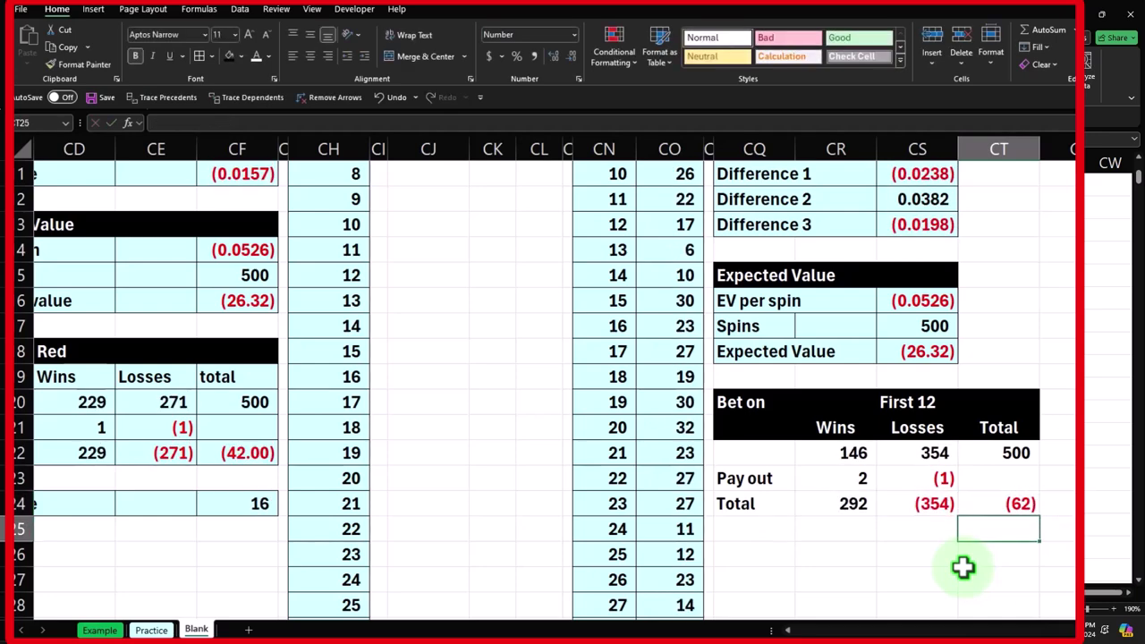
{"action": "key", "text": "Up"}
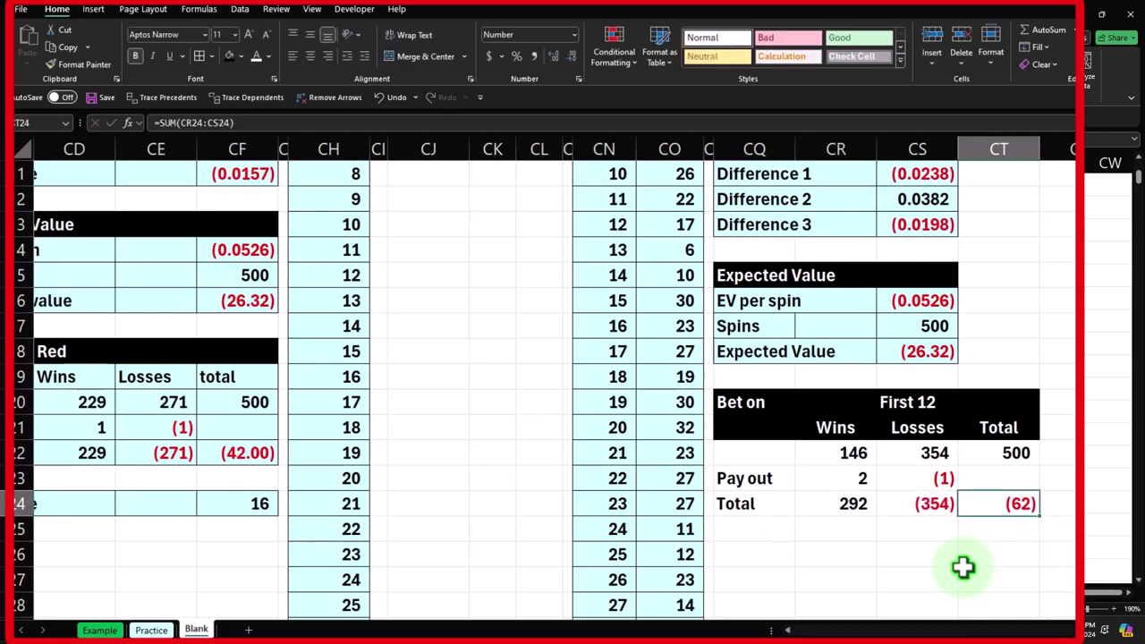
{"action": "left_click", "coordinate": [553, 58]}
{"action": "left_click", "coordinate": [553, 57]}
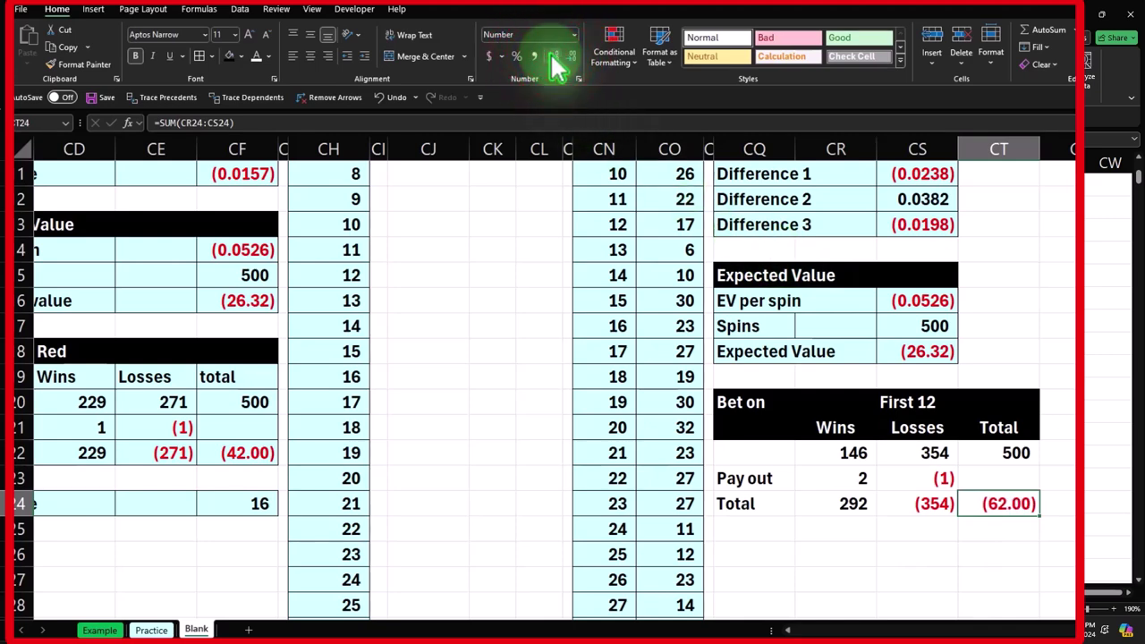
{"action": "key", "text": "Down"}
{"action": "key", "text": "Down"}
{"action": "key", "text": "Left"}
{"action": "key", "text": "Left"}
{"action": "key", "text": "Left"}
Step: Label CQ26 'Difference' and enter =CS18-CT24 in CT26, shown to two decimals
{"action": "type", "text": "Di"}
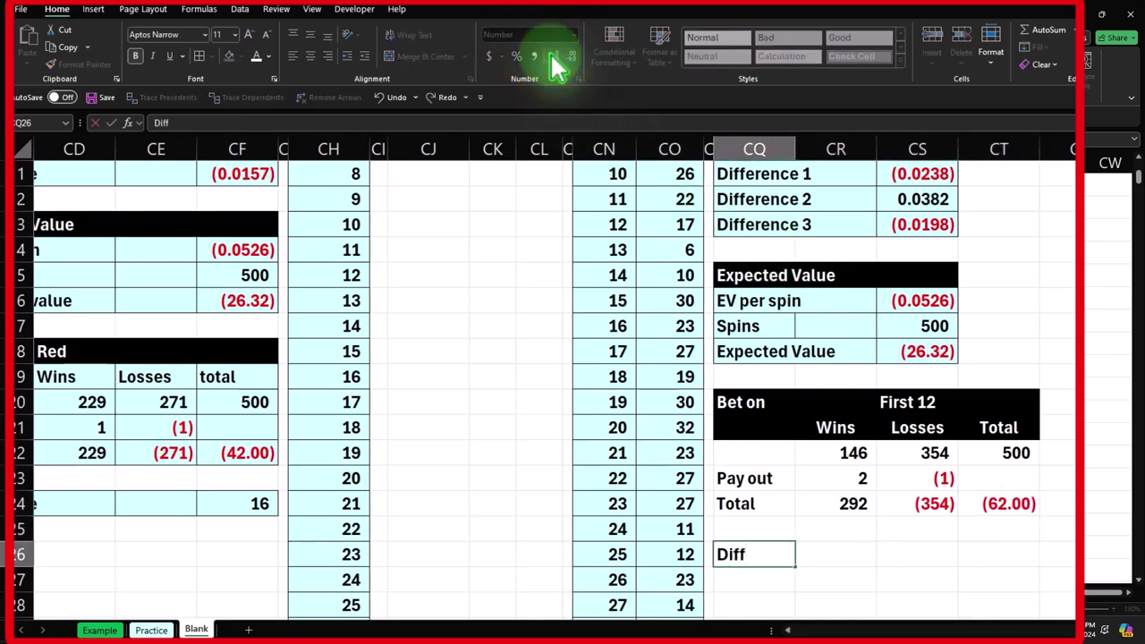
{"action": "type", "text": "fference"}
{"action": "key", "text": "Right"}
{"action": "key", "text": "Right"}
{"action": "key", "text": "Right"}
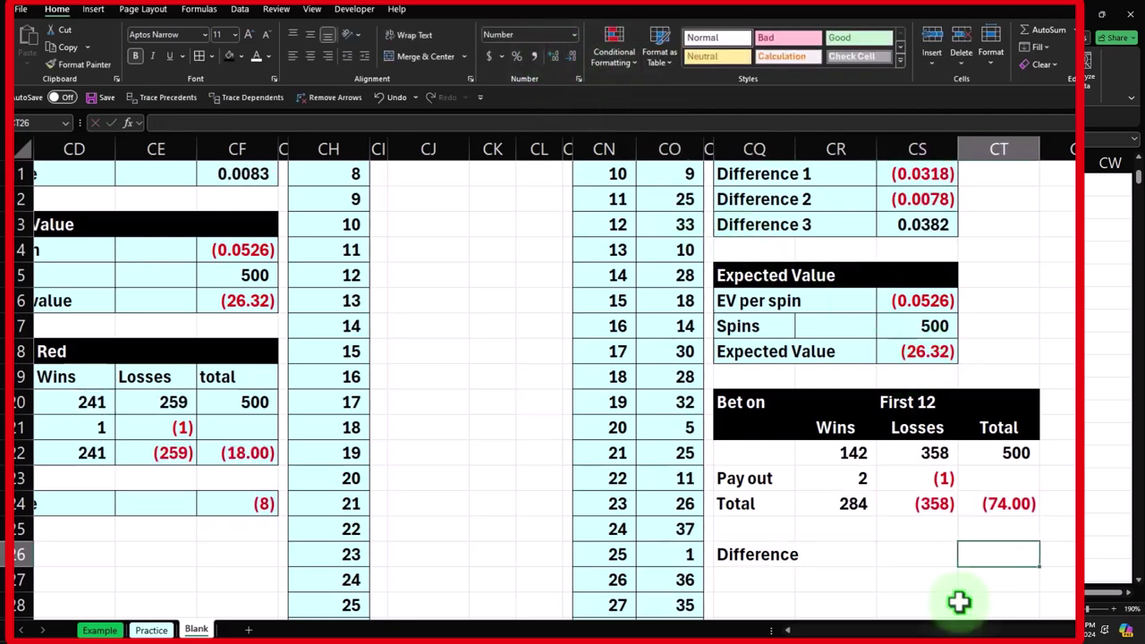
{"action": "type", "text": "="}
{"action": "key", "text": "Up"}
{"action": "key", "text": "Up"}
{"action": "key", "text": "Up"}
{"action": "key", "text": "Up"}
{"action": "key", "text": "Up"}
{"action": "key", "text": "Up"}
{"action": "key", "text": "Up"}
{"action": "key", "text": "Up"}
{"action": "key", "text": "Left"}
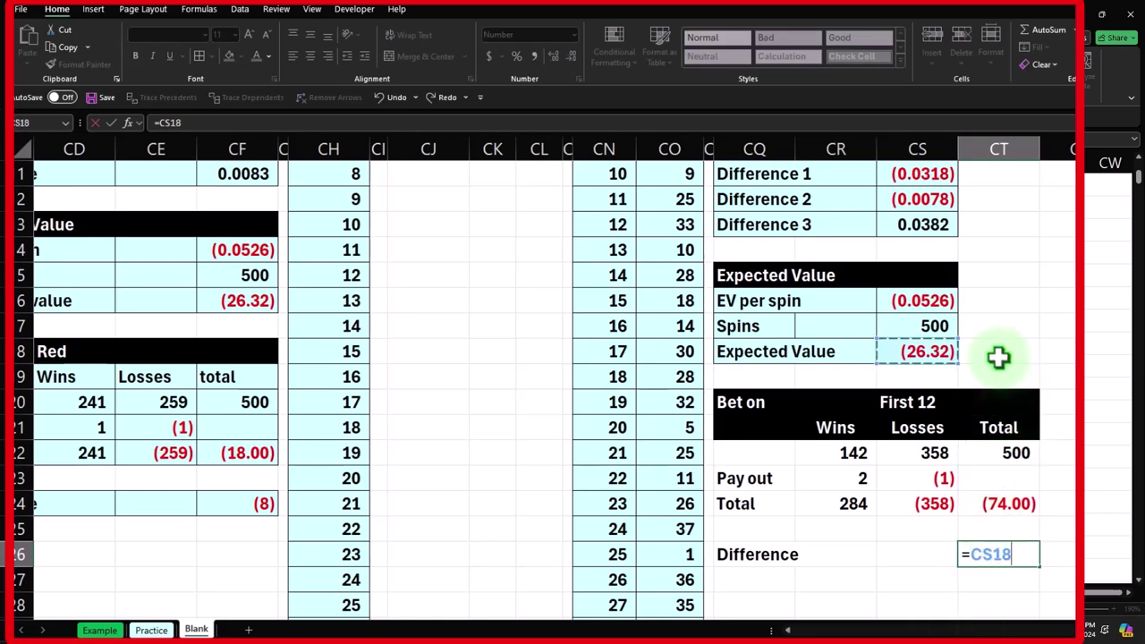
{"action": "type", "text": "-"}
{"action": "key", "text": "Up"}
{"action": "key", "text": "Up"}
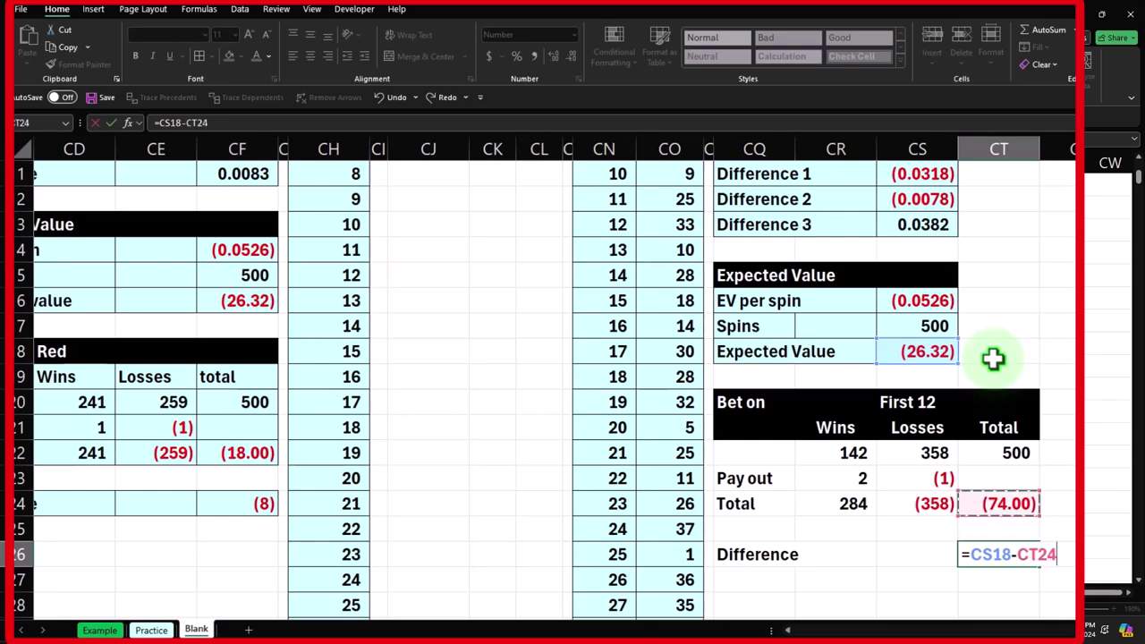
{"action": "key", "text": "Return"}
{"action": "key", "text": "Up"}
{"action": "key", "text": "Right"}
{"action": "key", "text": "Right"}
{"action": "key", "text": "Right"}
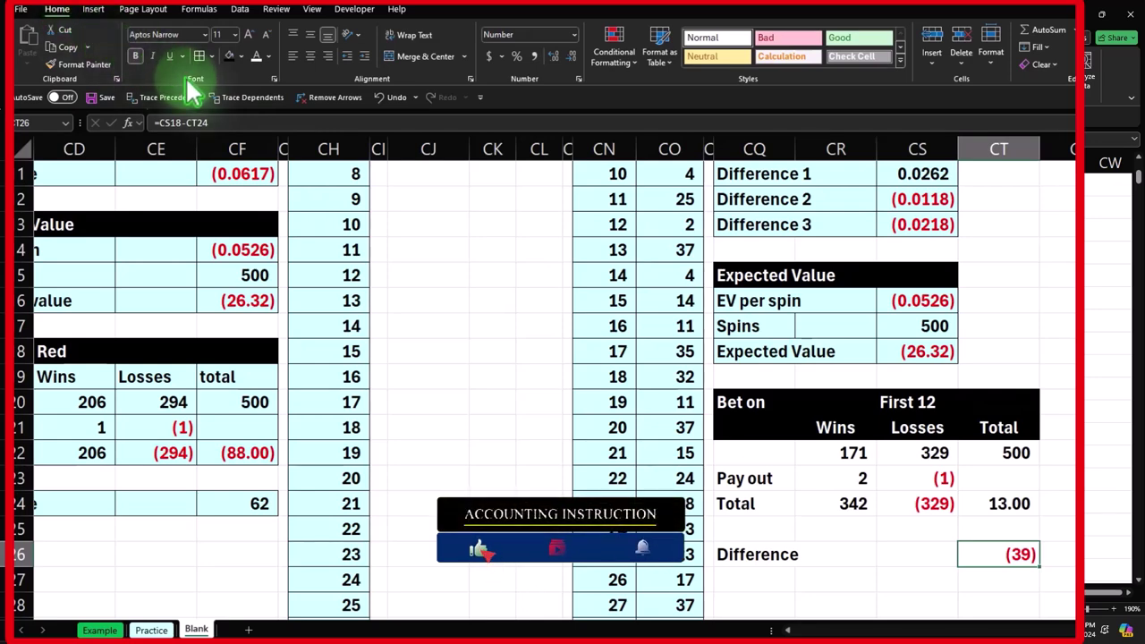
{"action": "left_click", "coordinate": [555, 57]}
{"action": "left_click", "coordinate": [556, 57]}
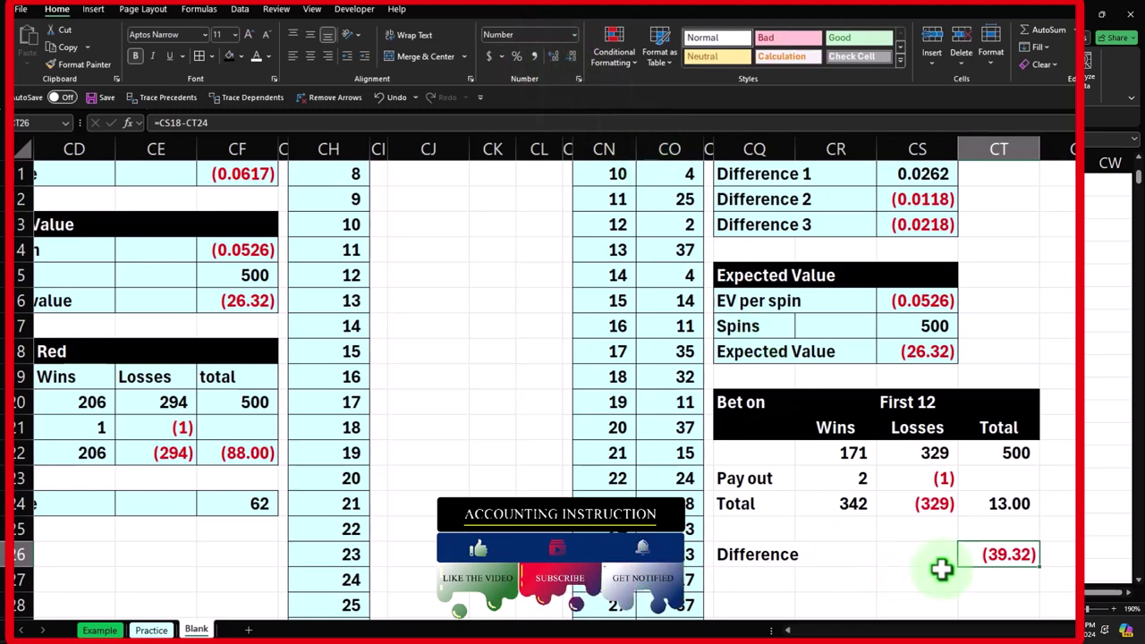
Step: Recommit the CT26 formula repeatedly to regenerate the random spins, then inspect the EV per spin formula
{"action": "left_click", "coordinate": [1009, 556]}
{"action": "double_click", "coordinate": [1010, 556]}
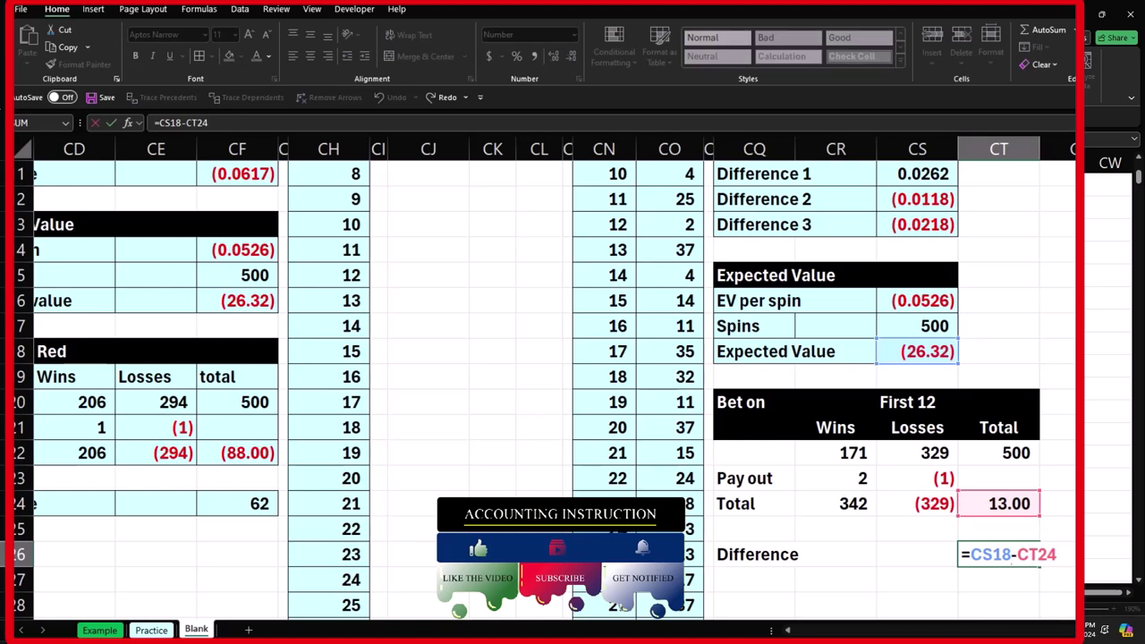
{"action": "key", "text": "Return"}
{"action": "left_click", "coordinate": [1015, 554]}
{"action": "double_click", "coordinate": [1026, 552]}
{"action": "key", "text": "Return"}
{"action": "left_click", "coordinate": [1027, 552]}
{"action": "double_click", "coordinate": [1026, 552]}
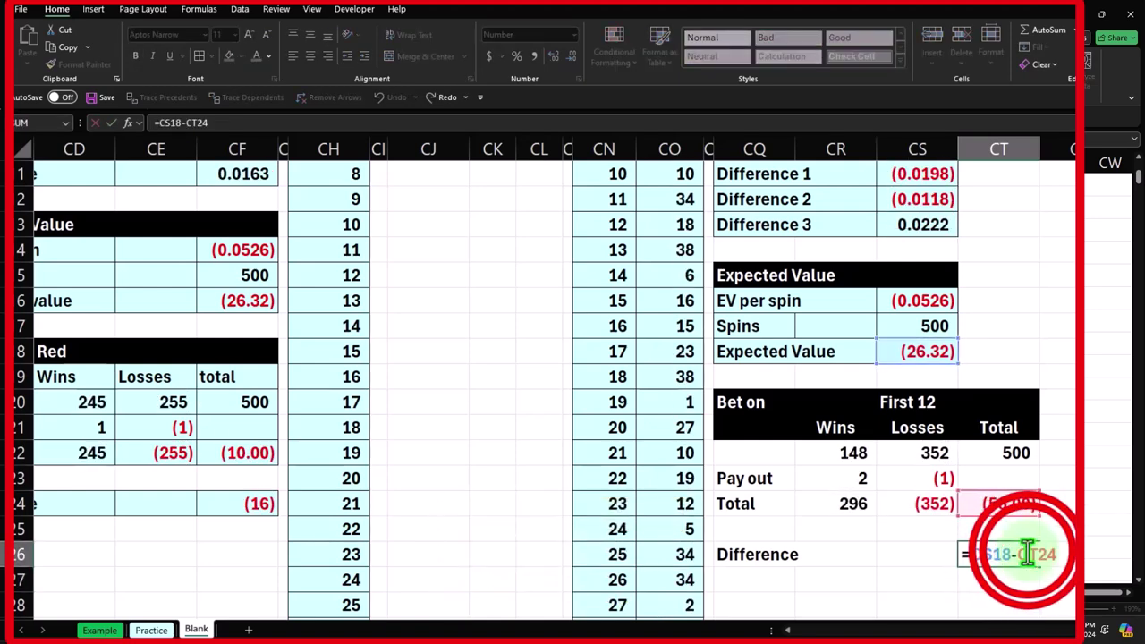
{"action": "key", "text": "Return"}
{"action": "double_click", "coordinate": [1027, 555]}
{"action": "key", "text": "Return"}
{"action": "double_click", "coordinate": [1026, 552]}
{"action": "key", "text": "Return"}
{"action": "double_click", "coordinate": [1027, 552]}
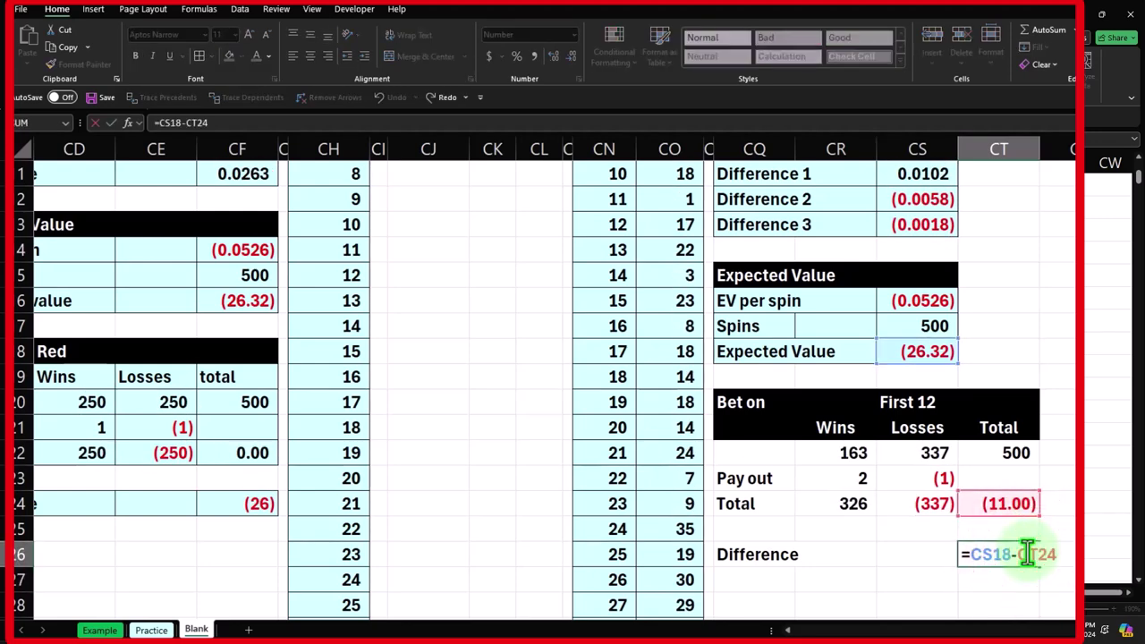
{"action": "key", "text": "Return"}
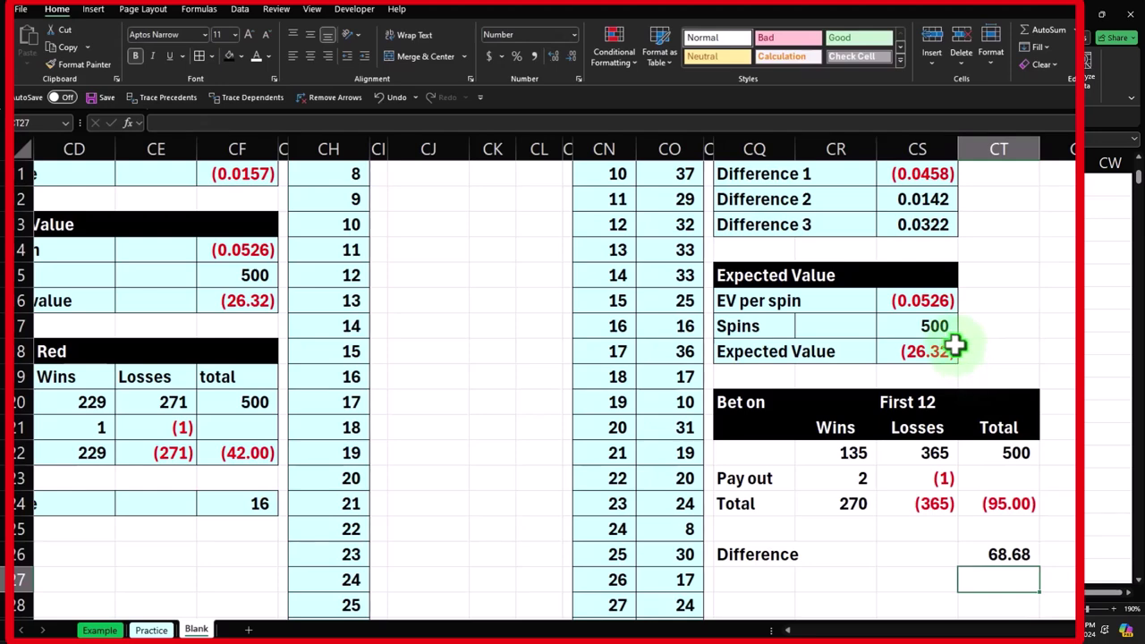
{"action": "double_click", "coordinate": [994, 552]}
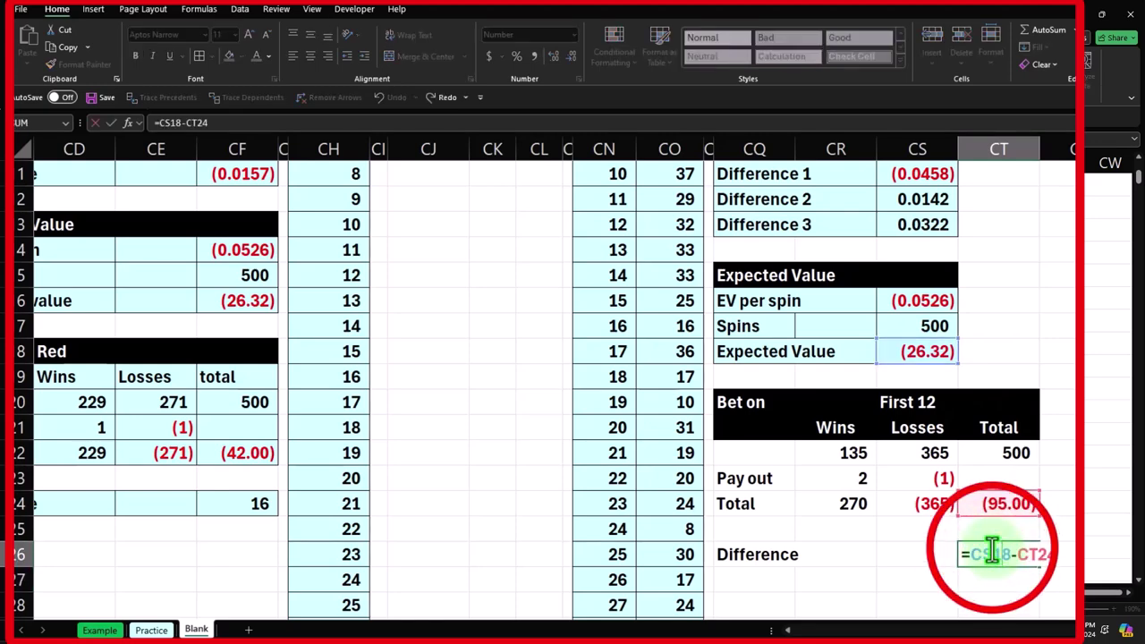
{"action": "key", "text": "Return"}
{"action": "double_click", "coordinate": [993, 552]}
{"action": "key", "text": "Return"}
{"action": "left_click", "coordinate": [993, 552]}
{"action": "double_click", "coordinate": [993, 552]}
{"action": "key", "text": "Return"}
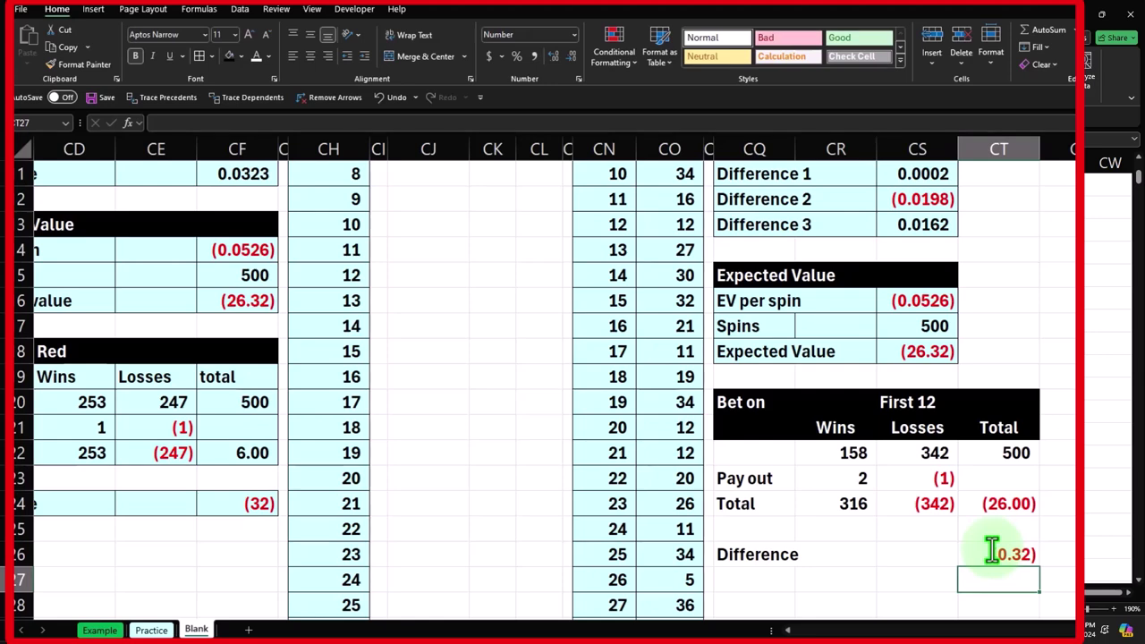
{"action": "left_click", "coordinate": [935, 302]}
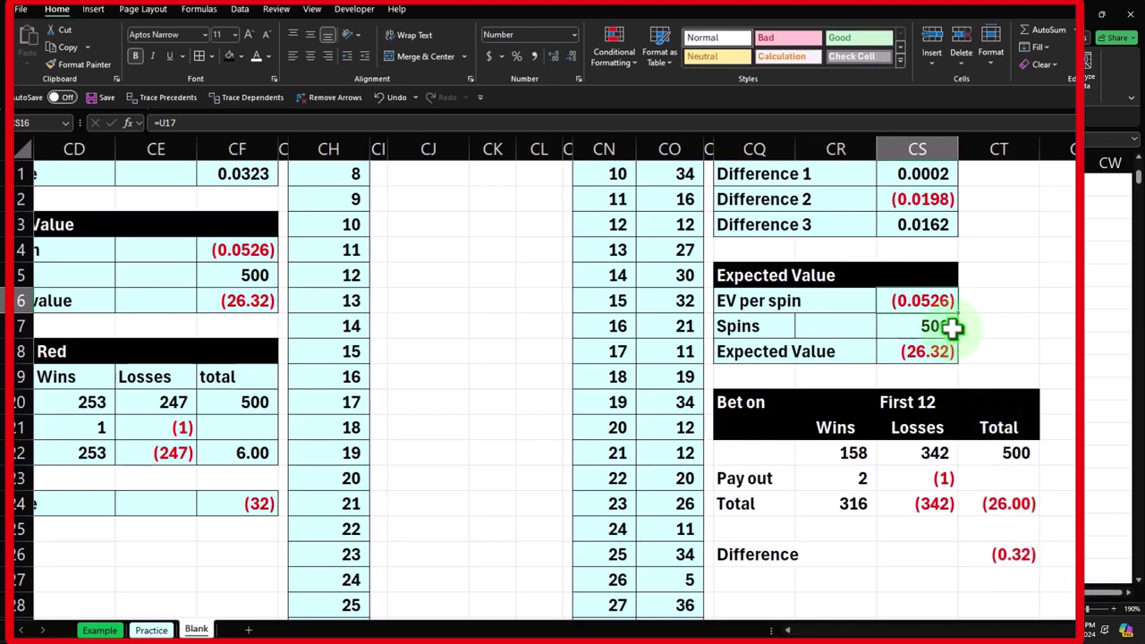
Step: Fill CQ22:CT24 and the Difference row CQ26:CT26 with the recent light-blue colour
{"action": "left_click", "coordinate": [757, 454]}
{"action": "left_click_drag", "start_coordinate": [756, 456], "coordinate": [966, 503]}
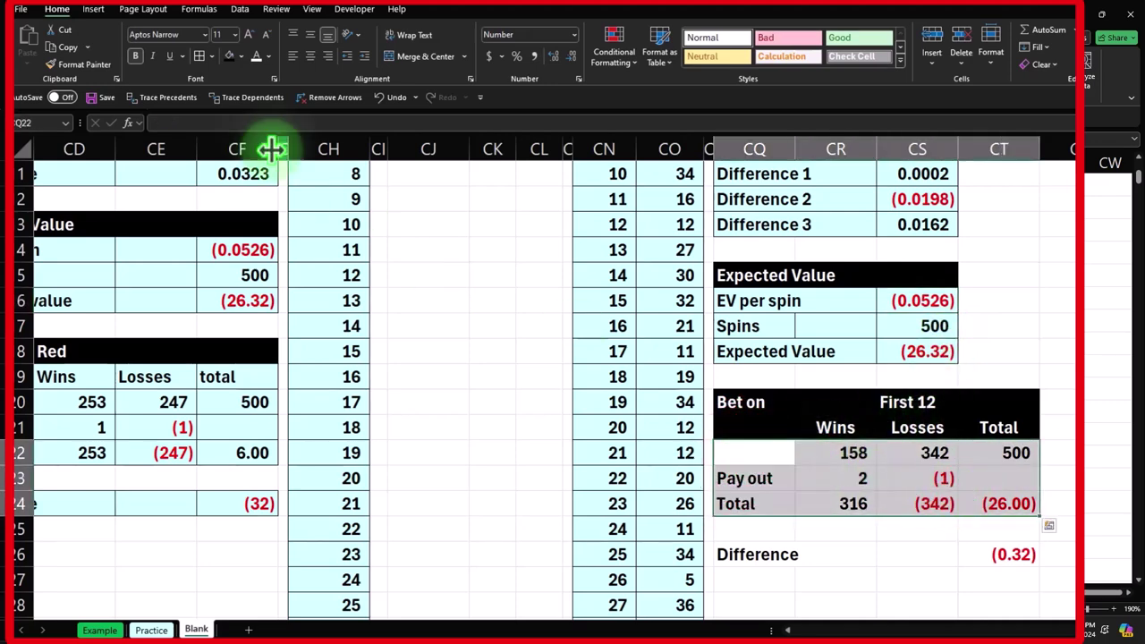
{"action": "left_click", "coordinate": [230, 59]}
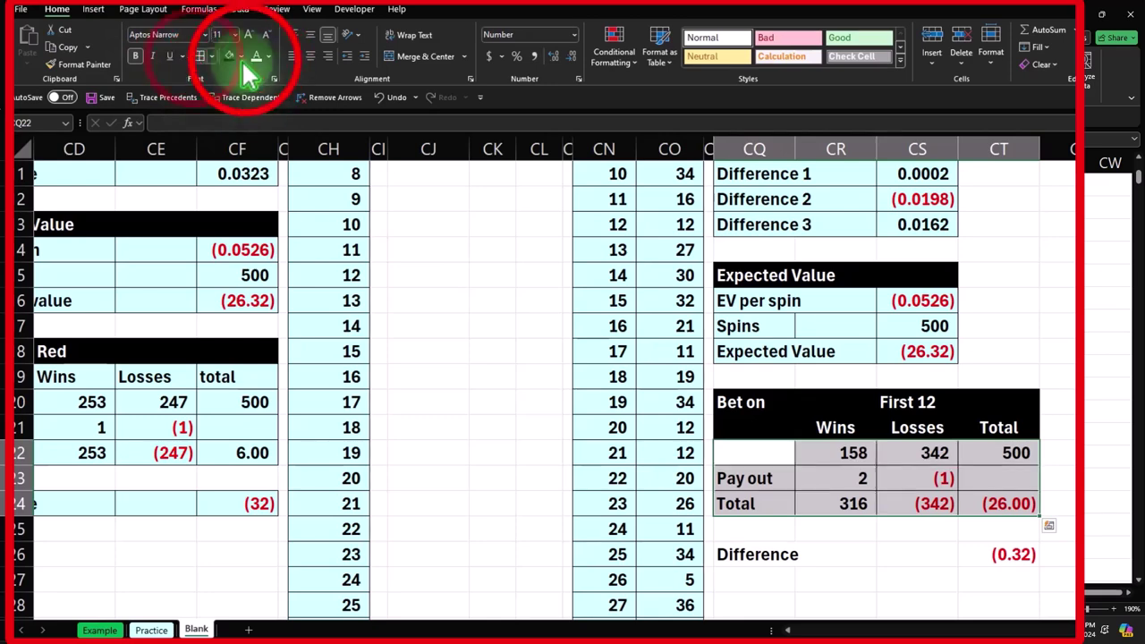
{"action": "left_click", "coordinate": [240, 56]}
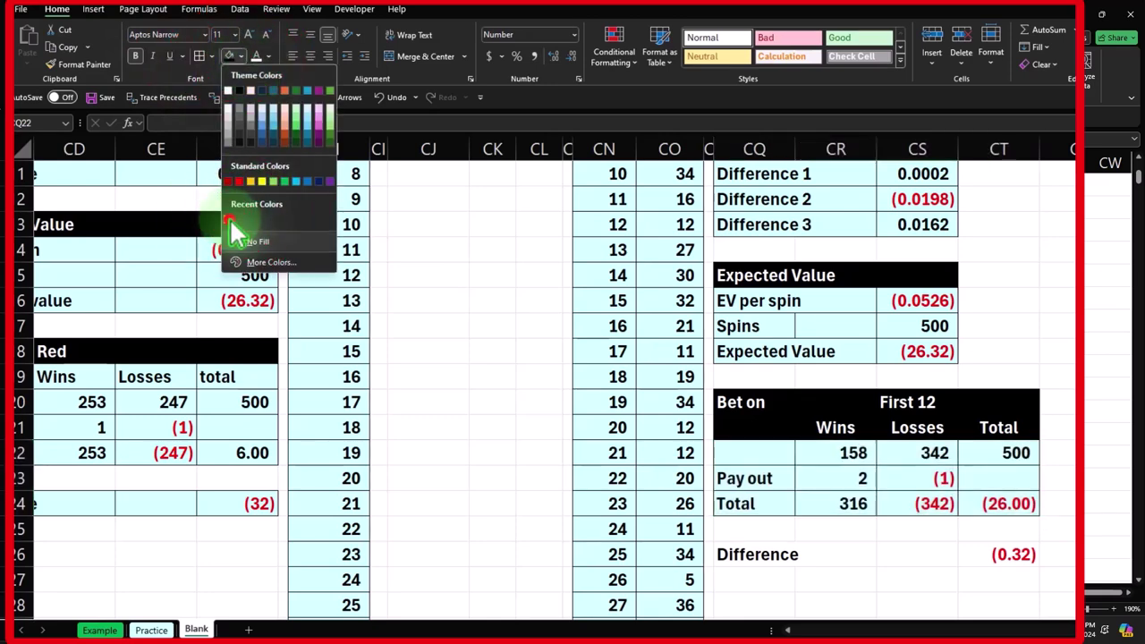
{"action": "left_click", "coordinate": [235, 228]}
{"action": "left_click_drag", "start_coordinate": [766, 552], "coordinate": [991, 549]}
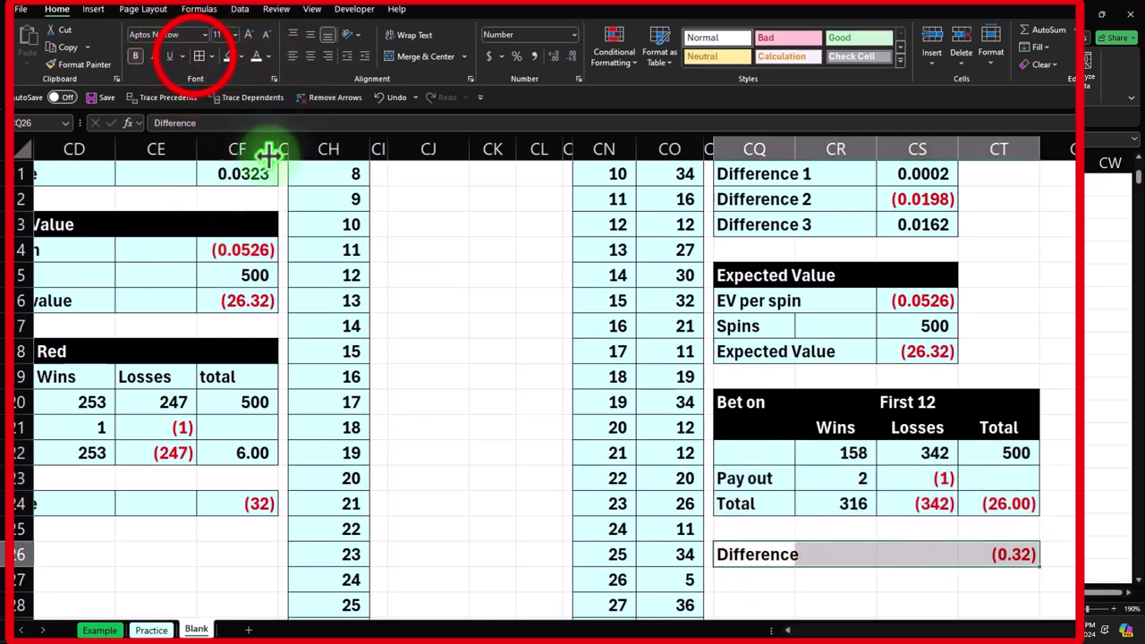
{"action": "left_click", "coordinate": [229, 56]}
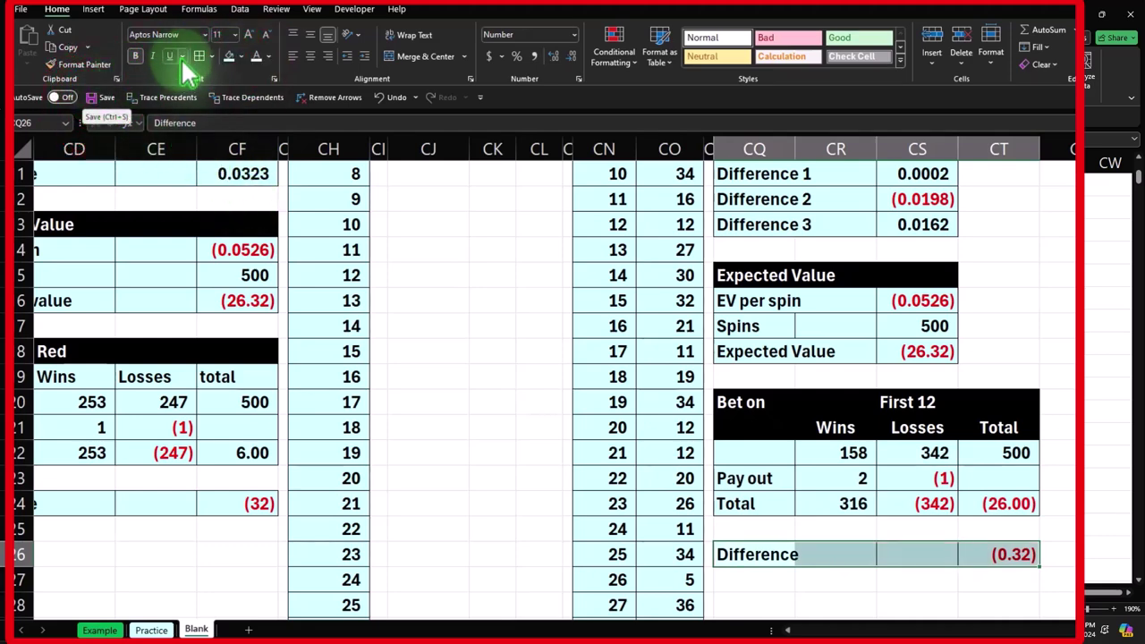
Step: Run Spelling from the Review tab twice, restarting from the sheet top, until no errors remain
{"action": "left_click", "coordinate": [269, 11]}
{"action": "left_click", "coordinate": [27, 44]}
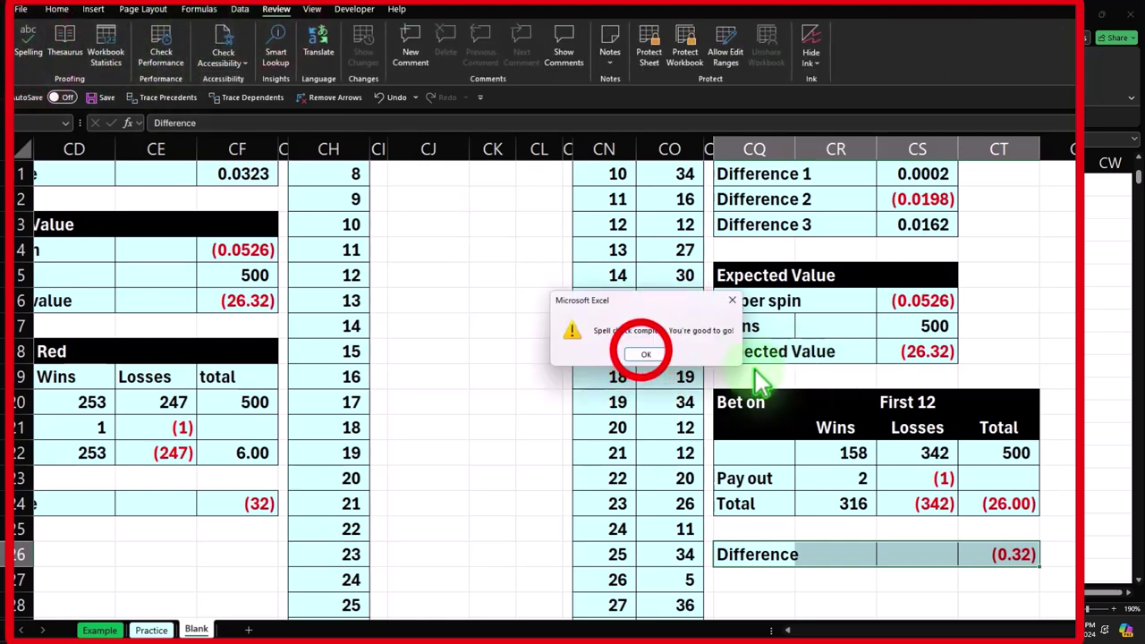
{"action": "left_click", "coordinate": [646, 354]}
{"action": "left_click", "coordinate": [832, 476]}
{"action": "left_click", "coordinate": [26, 45]}
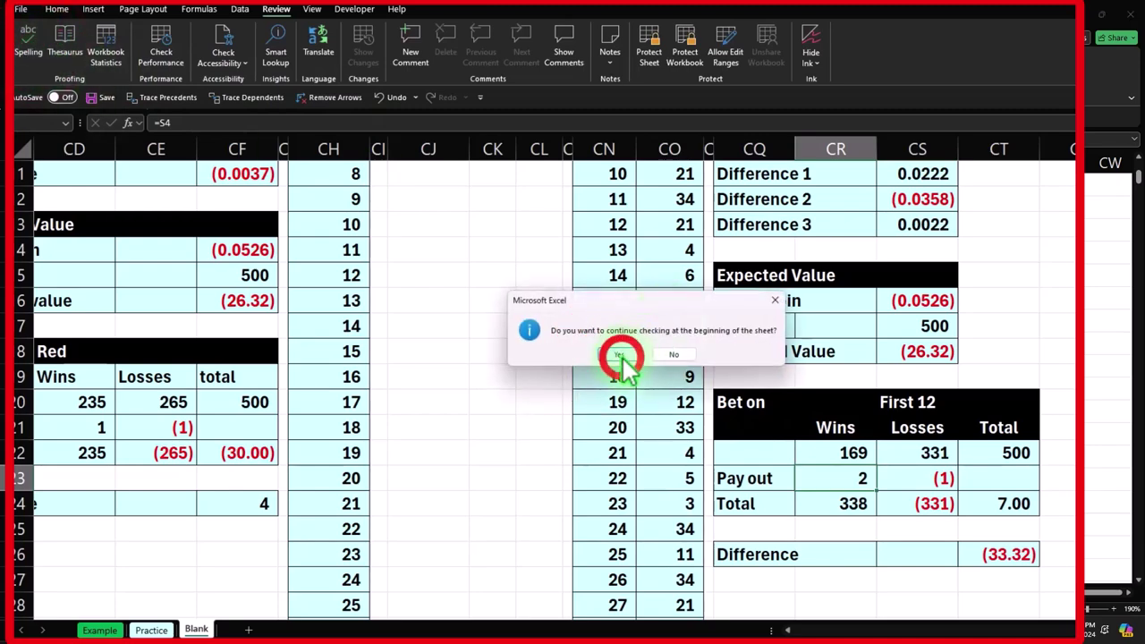
{"action": "left_click", "coordinate": [622, 358]}
{"action": "left_click", "coordinate": [635, 356]}
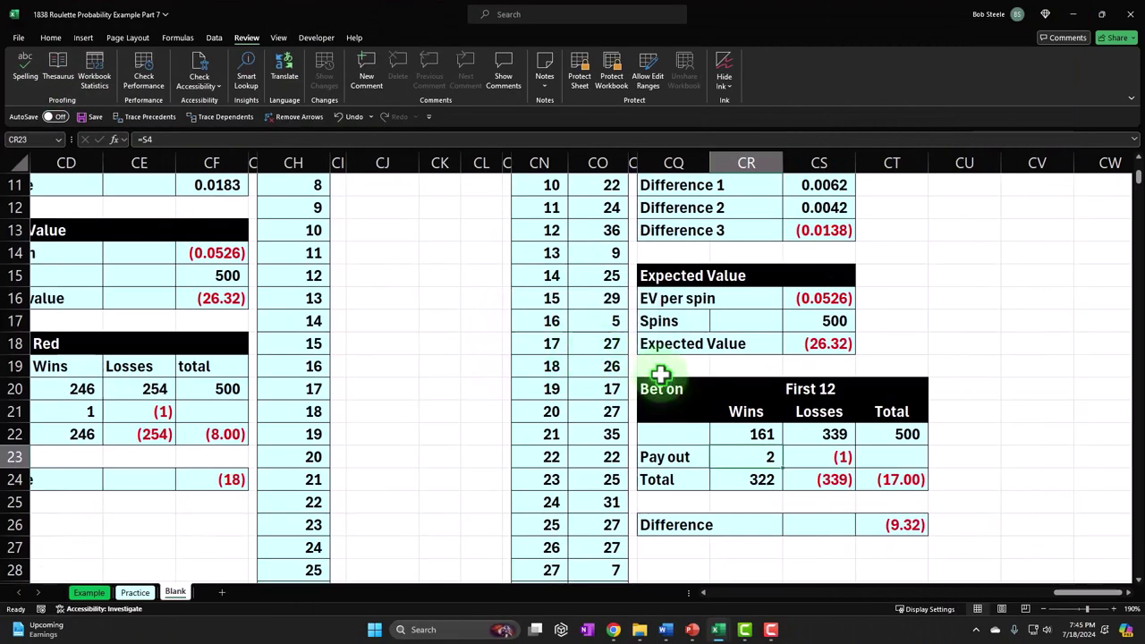
{"action": "scroll", "coordinate": [660, 375], "scroll_direction": "up", "scroll_amount": 4}
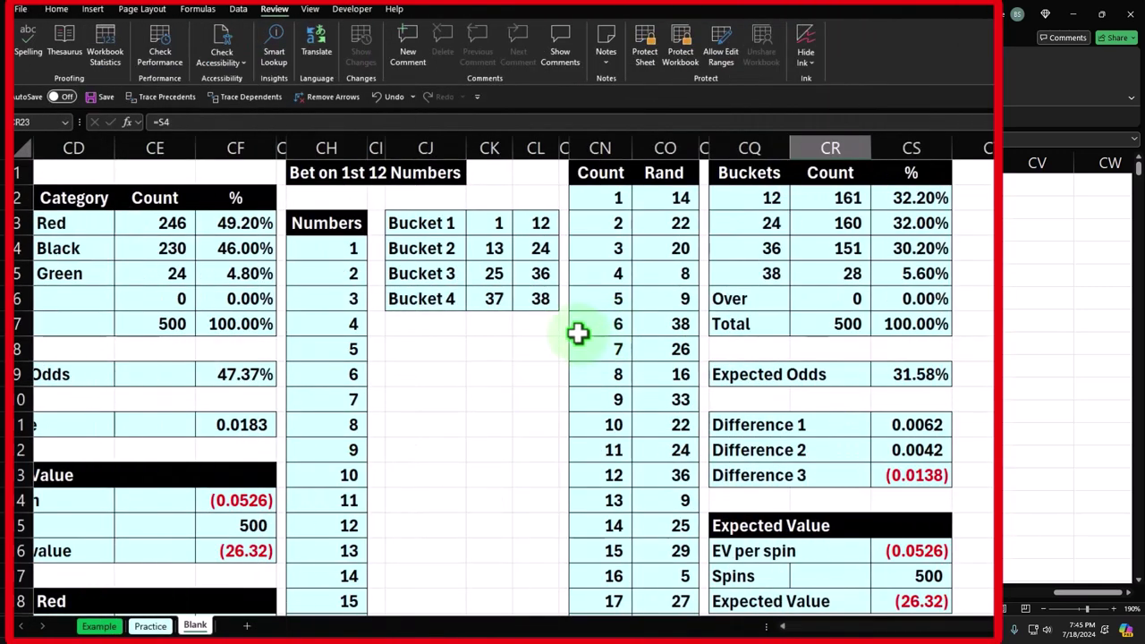
Step: Move left to the Bet on One Number and Betting on Red tables and select AG3
{"action": "left_click", "coordinate": [507, 377]}
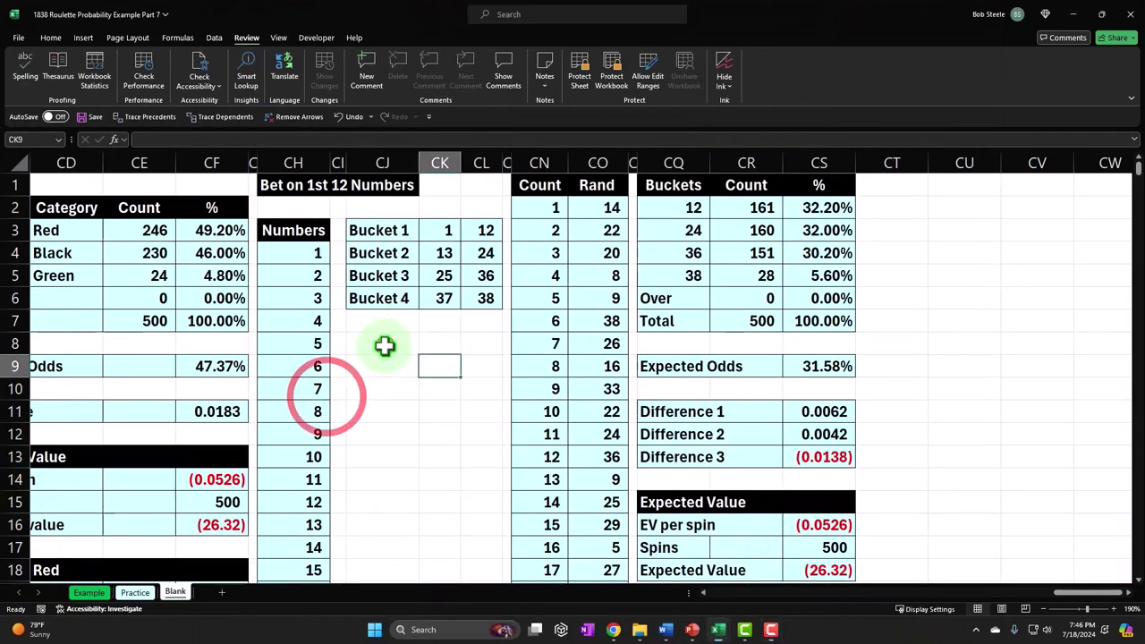
{"action": "left_click", "coordinate": [383, 344]}
{"action": "key", "text": "Left"}
{"action": "key", "text": "Left"}
{"action": "key", "text": "Left"}
{"action": "key", "text": "Left"}
{"action": "key", "text": "Left"}
{"action": "key", "text": "Left"}
{"action": "key", "text": "Left"}
{"action": "key", "text": "Left"}
{"action": "key", "text": "Left"}
{"action": "key", "text": "Left"}
{"action": "key", "text": "Left"}
{"action": "key", "text": "Left"}
{"action": "key", "text": "Left"}
{"action": "key", "text": "Left"}
{"action": "key", "text": "Left"}
{"action": "key", "text": "Left"}
{"action": "key", "text": "Left"}
{"action": "key", "text": "Left"}
{"action": "key", "text": "Left"}
{"action": "key", "text": "Left"}
{"action": "key", "text": "Left"}
{"action": "key", "text": "Left"}
{"action": "key", "text": "Left"}
{"action": "key", "text": "Left"}
{"action": "key", "text": "Left"}
{"action": "key", "text": "Left"}
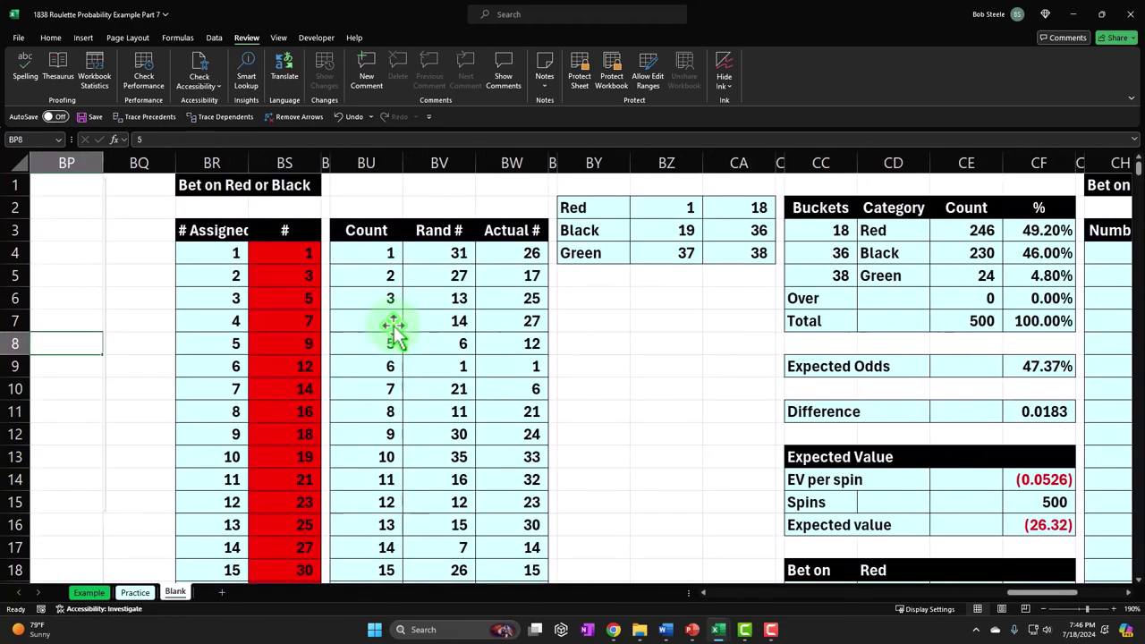
{"action": "key", "text": "Left"}
{"action": "key", "text": "Left"}
{"action": "key", "text": "Left"}
{"action": "key", "text": "Left"}
{"action": "key", "text": "Left"}
{"action": "key", "text": "Left"}
{"action": "key", "text": "Left"}
{"action": "key", "text": "Left"}
{"action": "key", "text": "Left"}
{"action": "key", "text": "Left"}
{"action": "key", "text": "Left"}
{"action": "key", "text": "Left"}
{"action": "key", "text": "Left"}
{"action": "key", "text": "Left"}
{"action": "key", "text": "Left"}
{"action": "key", "text": "Left"}
{"action": "key", "text": "Left"}
{"action": "key", "text": "Left"}
{"action": "key", "text": "Left"}
{"action": "key", "text": "Left"}
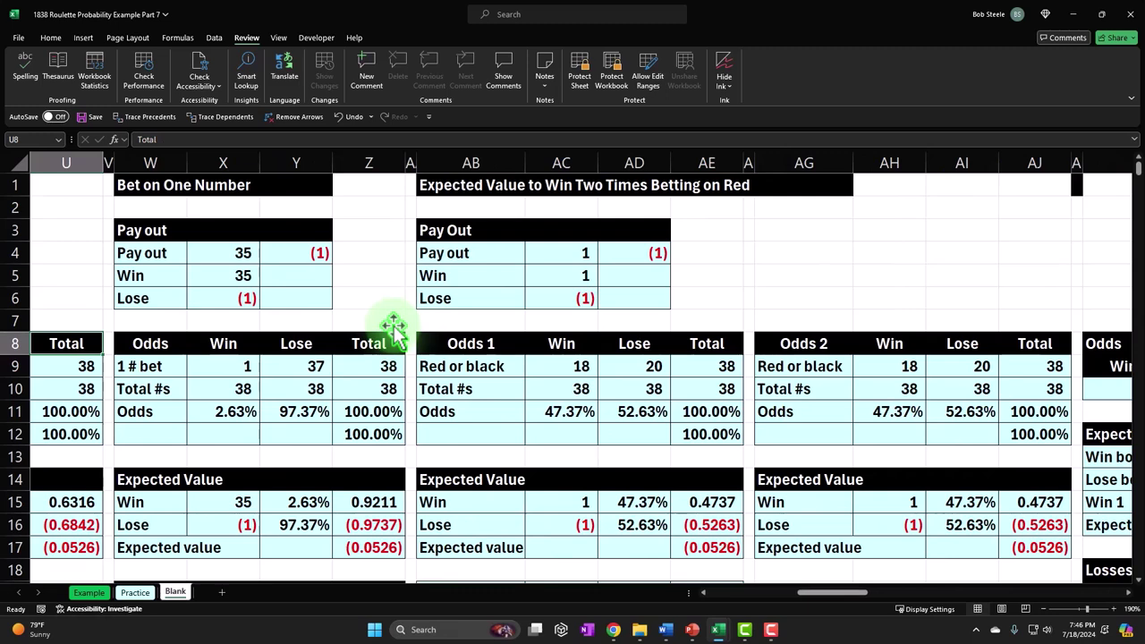
{"action": "key", "text": "Right"}
{"action": "key", "text": "Right"}
{"action": "key", "text": "Right"}
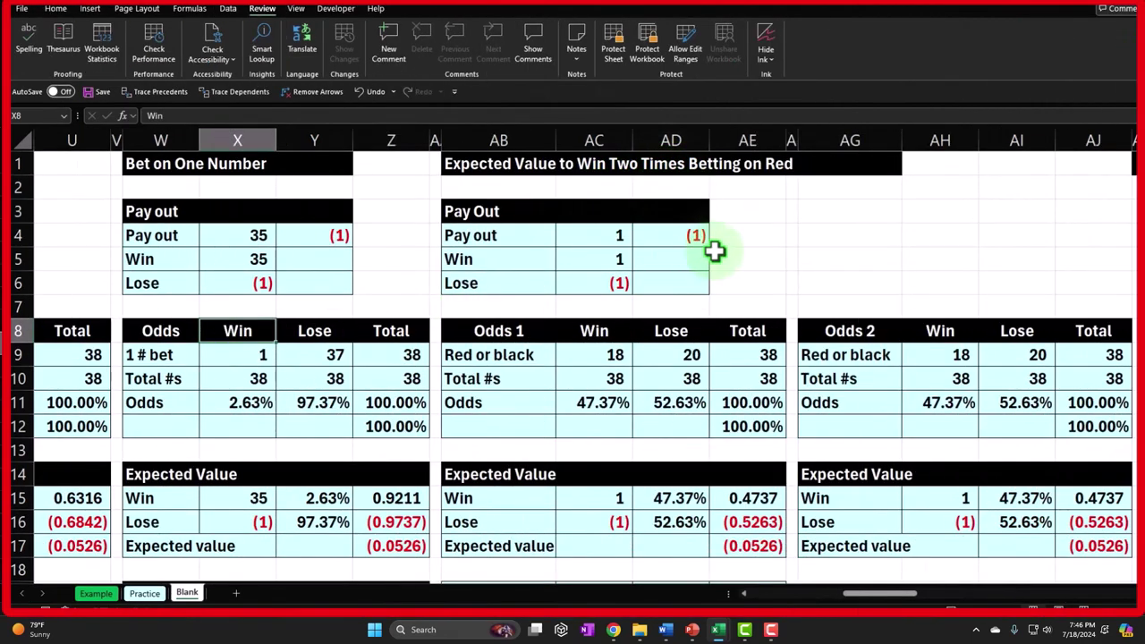
{"action": "left_click", "coordinate": [821, 220]}
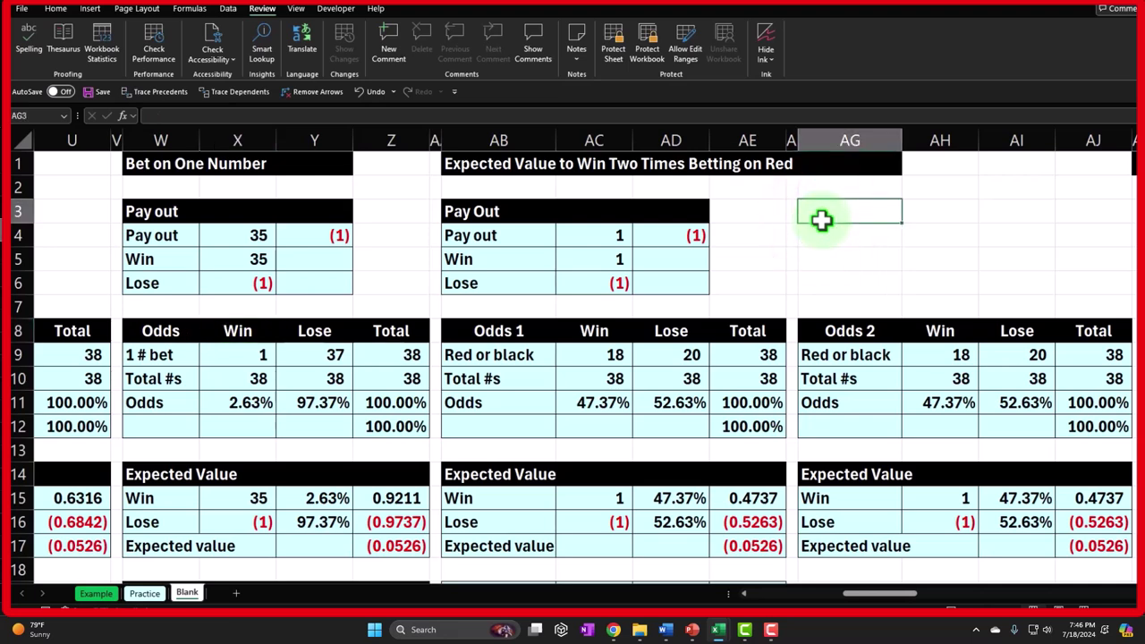